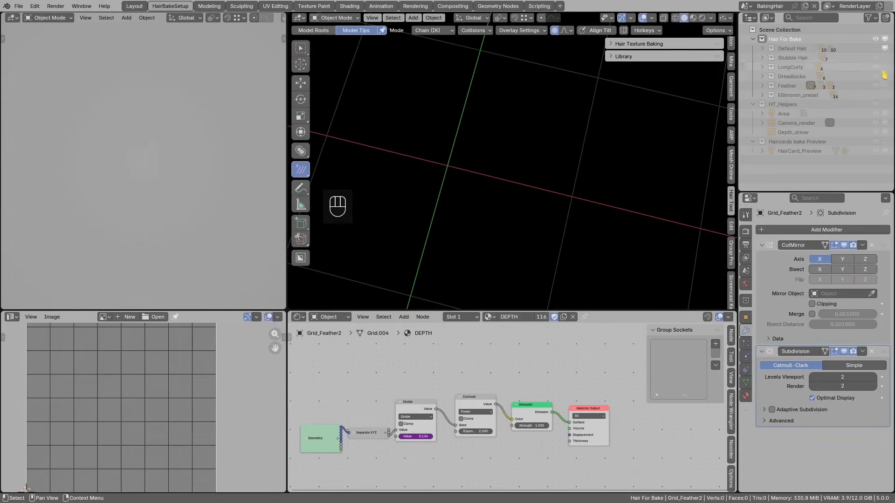
Show the Feather collection and isolate the middle feather together with its grid mesh and tilt-align target plane.
{"action": "left_click", "coordinate": [885, 87]}
{"action": "left_click", "coordinate": [486, 135]}
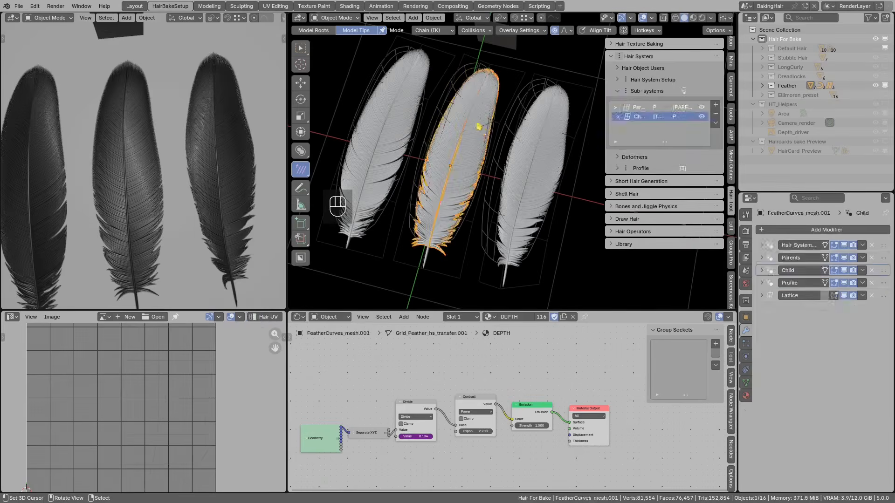
{"action": "middle_click_drag", "start_coordinate": [466, 122], "coordinate": [504, 110], "text": "shift"}
{"action": "left_click", "coordinate": [498, 87], "text": "shift"}
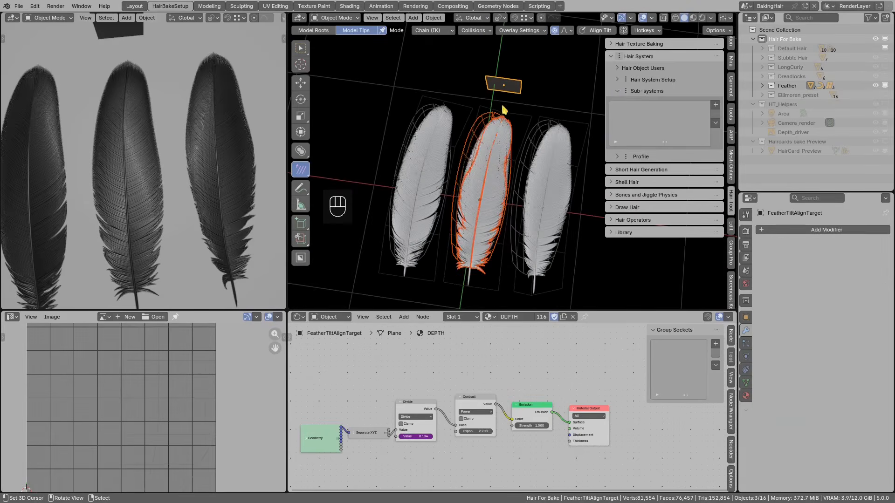
{"action": "key", "text": "KP_Divide"}
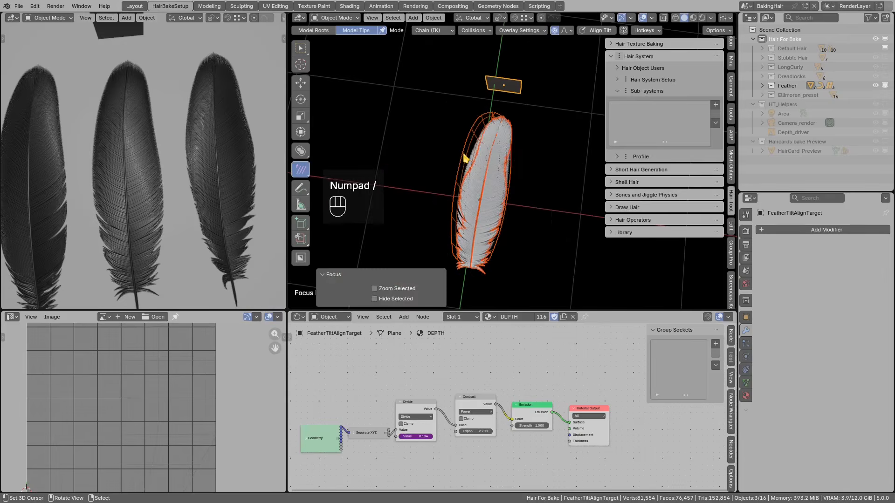
View the isolated feather from the top and select only its feather curves.
{"action": "key", "text": "KP_7"}
{"action": "key", "text": "alt+a"}
{"action": "left_click", "coordinate": [485, 170]}
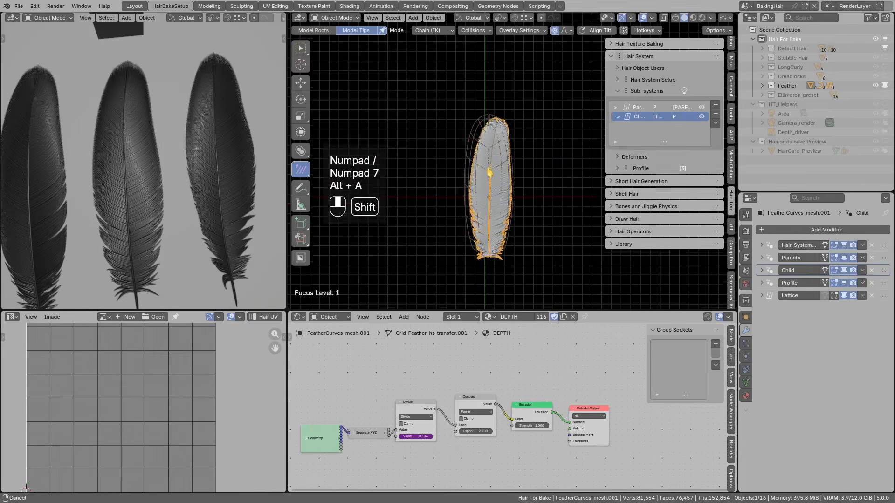
Close the shader node editor and the UV image editor to give the 3D viewports the full height.
{"action": "key", "text": "ctrl+shift+q"}
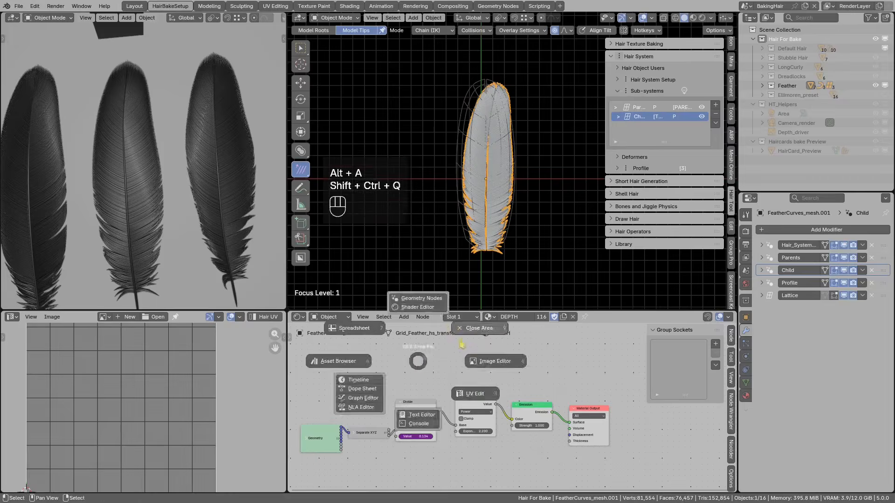
{"action": "left_click", "coordinate": [478, 329]}
{"action": "key", "text": "ctrl+shift+q"}
{"action": "left_click", "coordinate": [234, 343]}
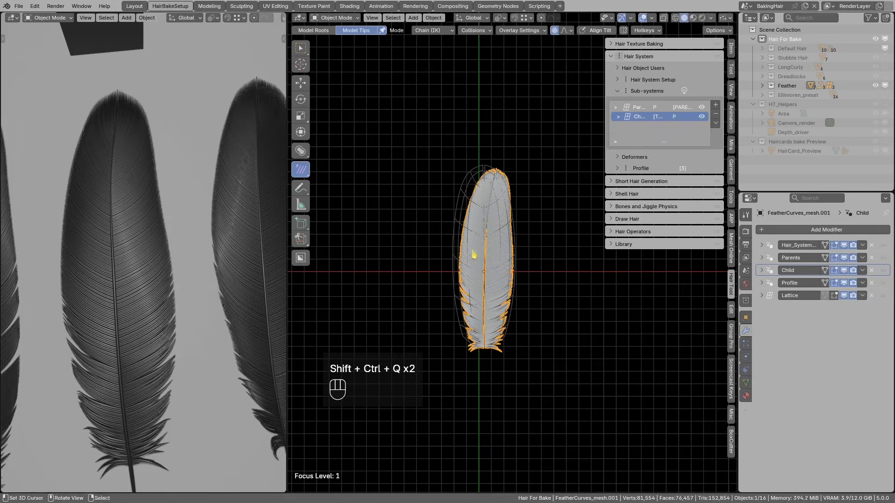
Set the main viewport's shading to a red MatCap with the Theme background.
{"action": "left_click", "coordinate": [710, 18]}
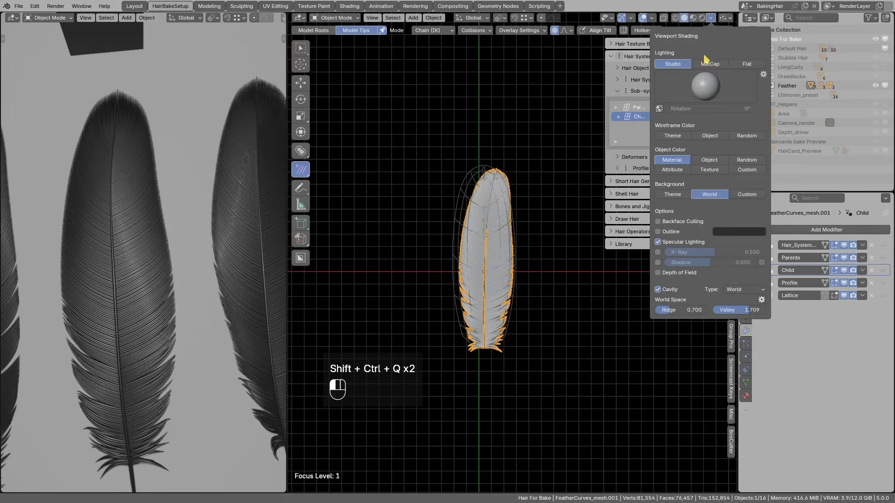
{"action": "left_click", "coordinate": [710, 64]}
{"action": "left_click", "coordinate": [705, 85]}
{"action": "left_click", "coordinate": [628, 175]}
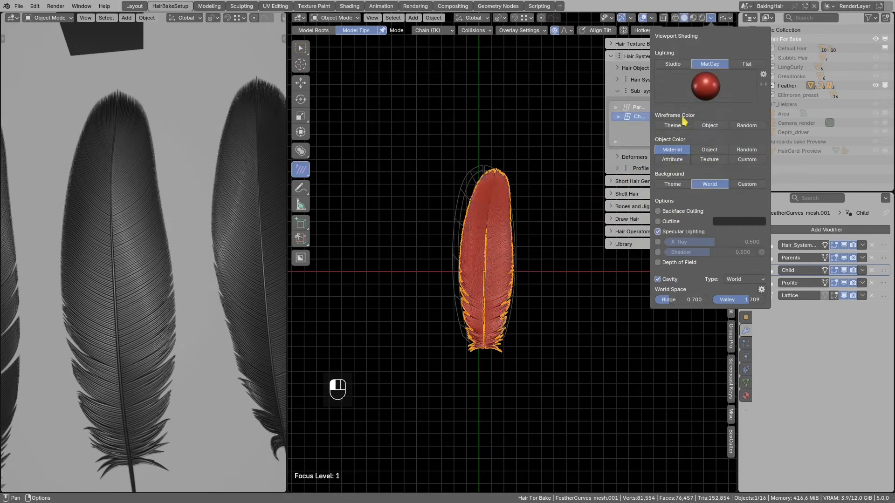
{"action": "left_click", "coordinate": [672, 184]}
Turn off the viewport display of the Lattice modifier on the feather curves.
{"action": "scroll", "coordinate": [443, 238], "scroll_direction": "up", "scroll_amount": 4}
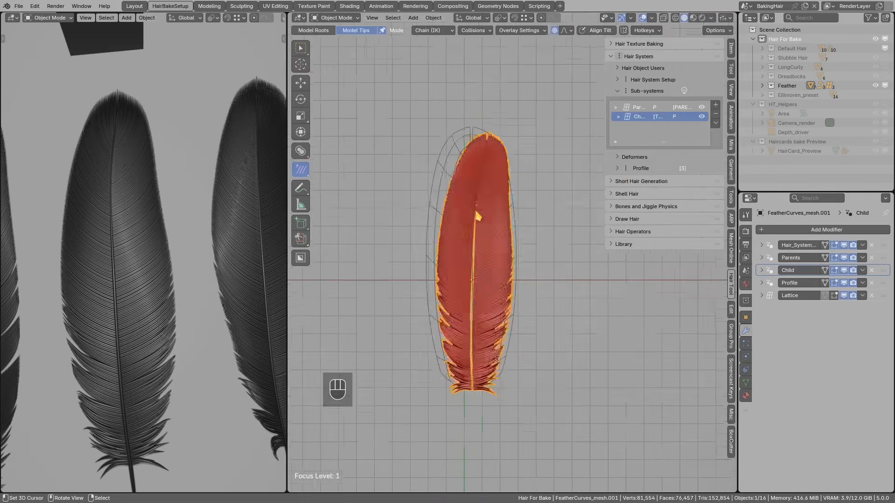
{"action": "middle_click_drag", "start_coordinate": [442, 237], "coordinate": [485, 216]}
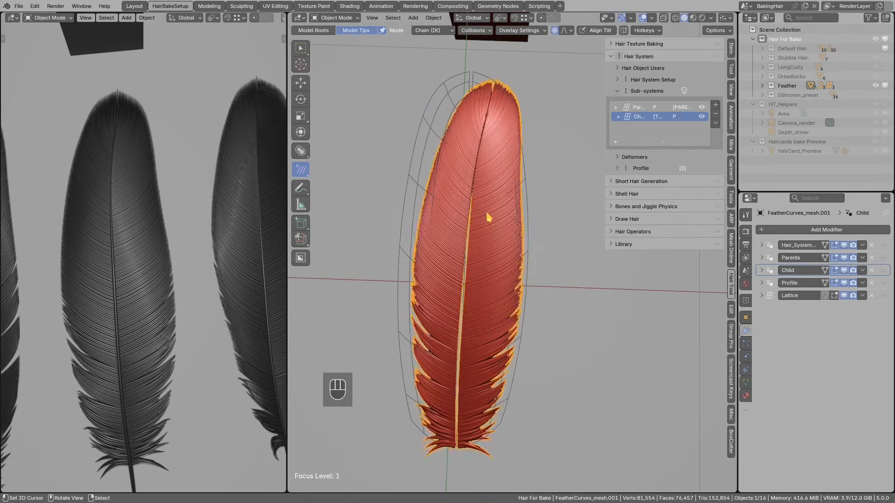
{"action": "key", "text": "alt+a"}
{"action": "left_click", "coordinate": [489, 224]}
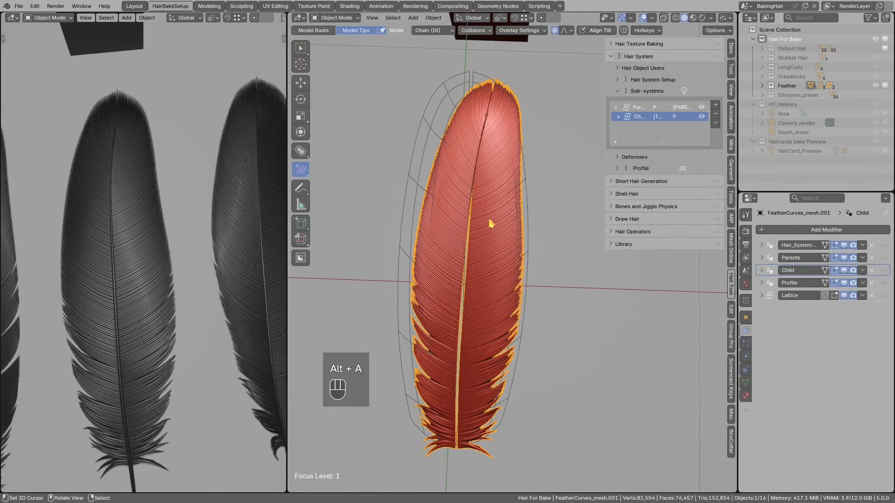
{"action": "left_click", "coordinate": [843, 295]}
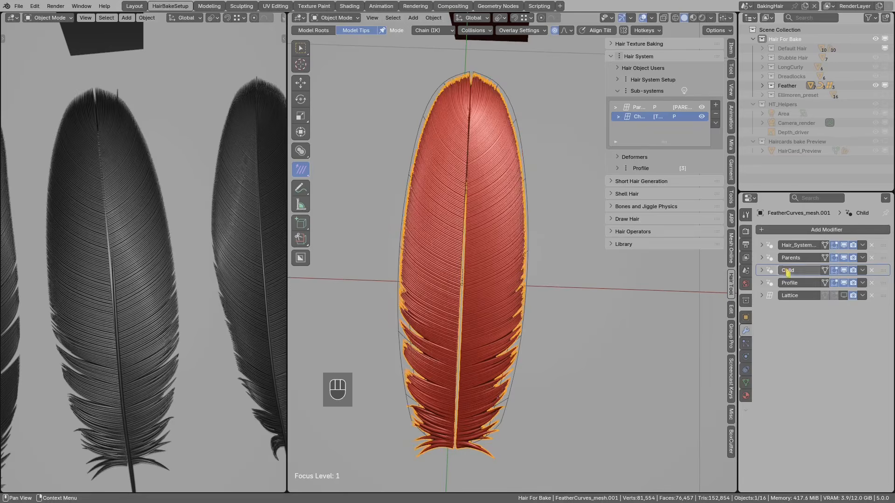
Move the feather curves sideways so that they sit beside their source grid.
{"action": "key", "text": "alt+a"}
{"action": "mouse_move", "coordinate": [496, 195]}
{"action": "middle_mouse_down"}
{"action": "mouse_move", "coordinate": [489, 186]}
{"action": "mouse_move", "coordinate": [488, 207]}
{"action": "middle_mouse_up"}
{"action": "left_click", "coordinate": [485, 179]}
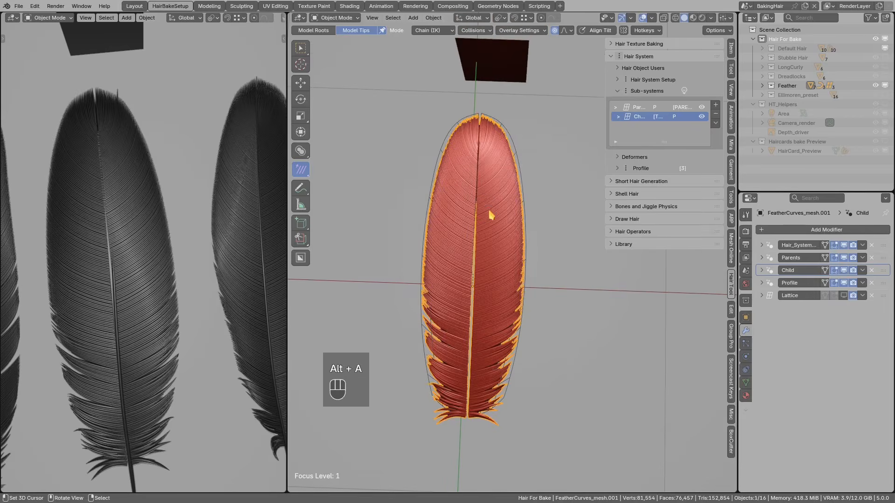
{"action": "key", "text": "w"}
{"action": "left_click", "coordinate": [550, 234]}
{"action": "middle_click_drag", "start_coordinate": [550, 235], "coordinate": [483, 232]}
{"action": "key", "text": "g"}
{"action": "key", "text": "g"}
{"action": "left_click", "coordinate": [574, 232]}
Display the Grid_Feather2 mesh as a solid surface with its wireframe drawn over it.
{"action": "left_click", "coordinate": [446, 241]}
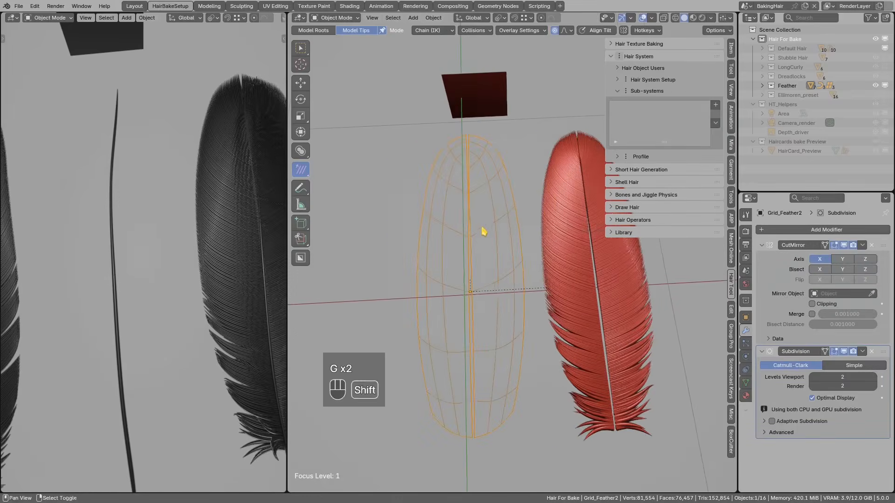
{"action": "key", "text": "ctrl+b"}
{"action": "left_click", "coordinate": [477, 294]}
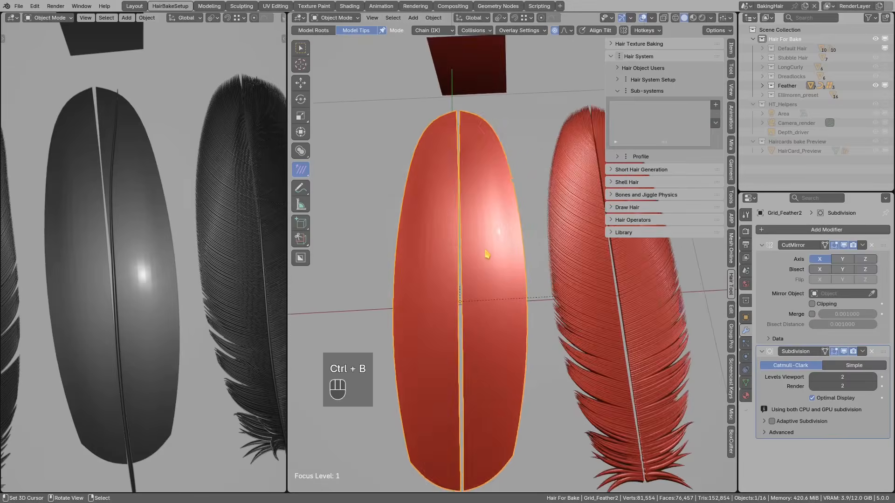
{"action": "key", "text": "alt+q"}
{"action": "middle_click_drag", "start_coordinate": [484, 244], "coordinate": [509, 265]}
{"action": "key", "text": "alt+a"}
{"action": "middle_click_drag", "start_coordinate": [613, 265], "coordinate": [563, 249]}
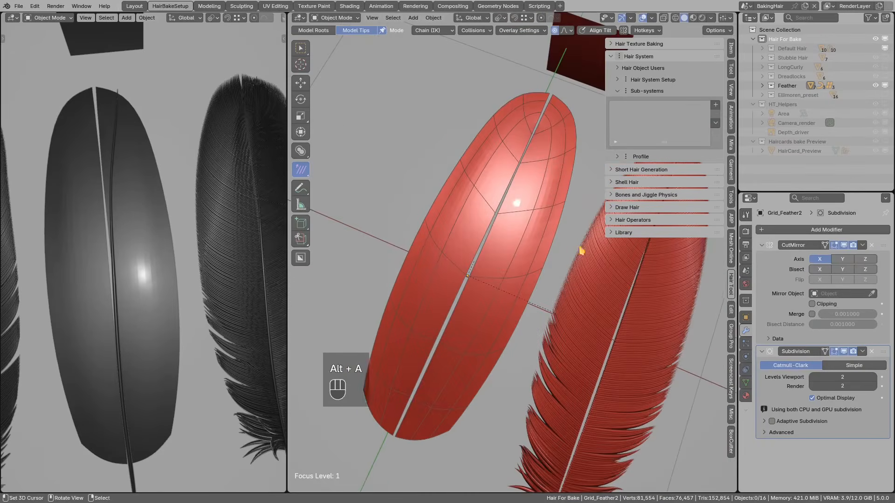
Turn off the grid's CutMirror and Subdivision modifiers in the viewport and select its central edge loop for editing.
{"action": "left_click", "coordinate": [844, 247]}
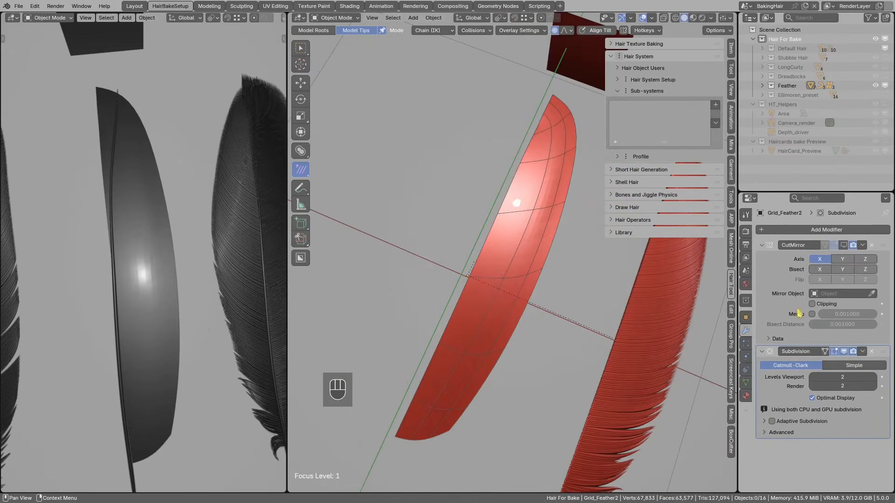
{"action": "left_click", "coordinate": [844, 351]}
{"action": "mouse_move", "coordinate": [494, 236]}
{"action": "middle_mouse_down"}
{"action": "mouse_move", "coordinate": [542, 186]}
{"action": "mouse_move", "coordinate": [489, 209]}
{"action": "mouse_move", "coordinate": [485, 195]}
{"action": "mouse_move", "coordinate": [510, 225]}
{"action": "mouse_move", "coordinate": [501, 228]}
{"action": "middle_mouse_up"}
{"action": "key", "text": "Tab"}
{"action": "right_click", "coordinate": [500, 204], "text": "alt"}
{"action": "key", "text": "g"}
{"action": "right_click", "coordinate": [483, 195]}
{"action": "key", "text": "r"}
{"action": "middle_click", "coordinate": [507, 225]}
{"action": "right_click", "coordinate": [494, 222]}
Move the central edge loop outward along the global X axis with proportional editing.
{"action": "key", "text": "g"}
{"action": "middle_click", "coordinate": [497, 230]}
{"action": "scroll", "coordinate": [477, 231], "scroll_direction": "up", "scroll_amount": 14}
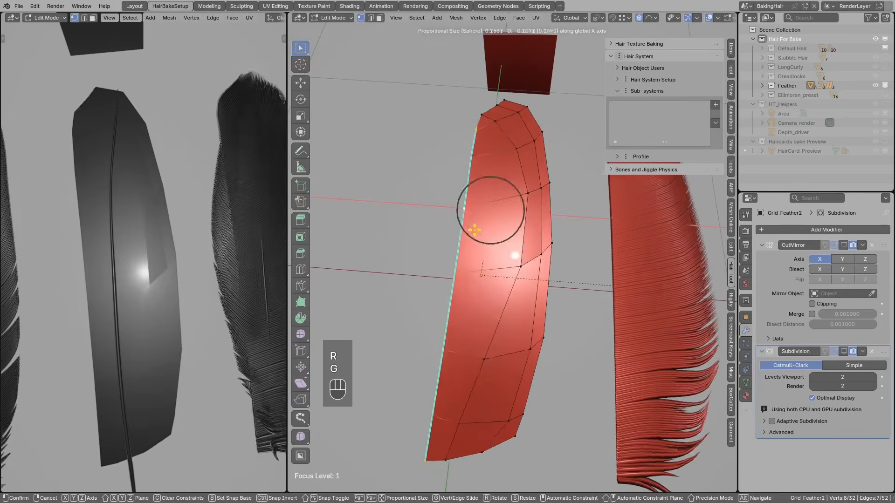
{"action": "left_click", "coordinate": [464, 230]}
Apply Laplacian Smooth to the whole grid mesh, repeat it twice and clear the selection.
{"action": "key", "text": "a"}
{"action": "key", "text": "w"}
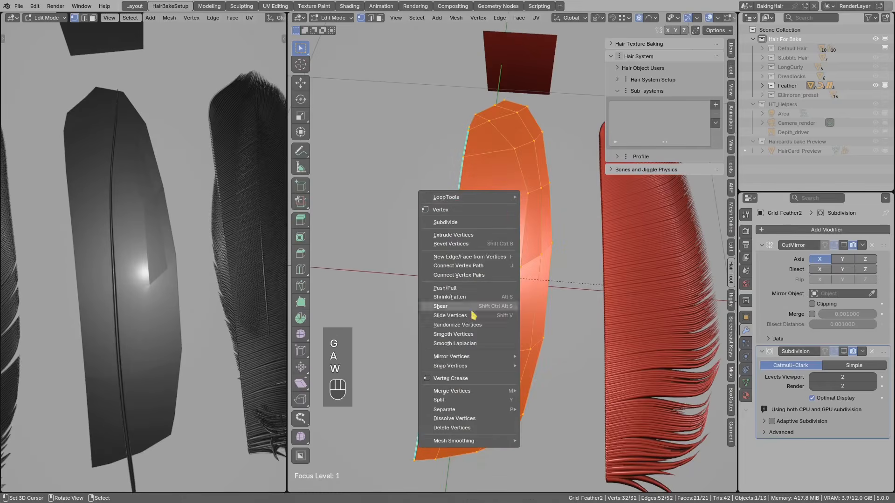
{"action": "mouse_move", "coordinate": [470, 441]}
{"action": "left_click", "coordinate": [542, 450]}
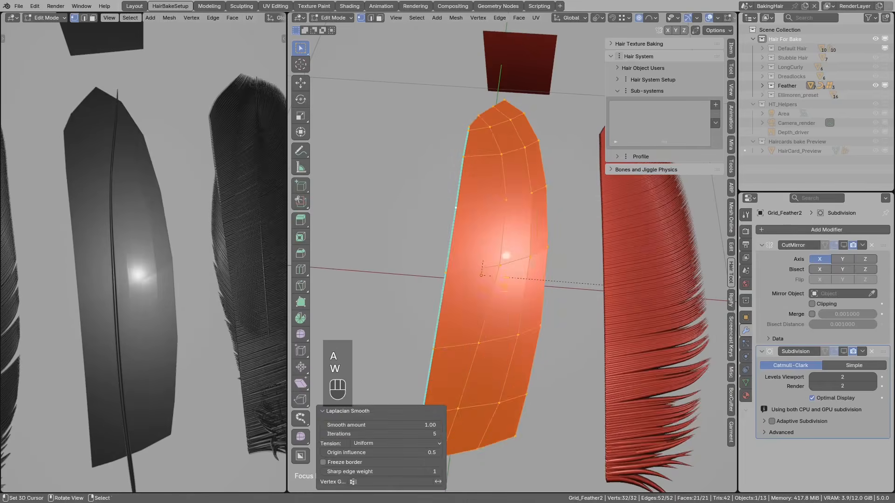
{"action": "key", "text": "shift+r"}
{"action": "key", "text": "shift+r"}
{"action": "key", "text": "alt+a"}
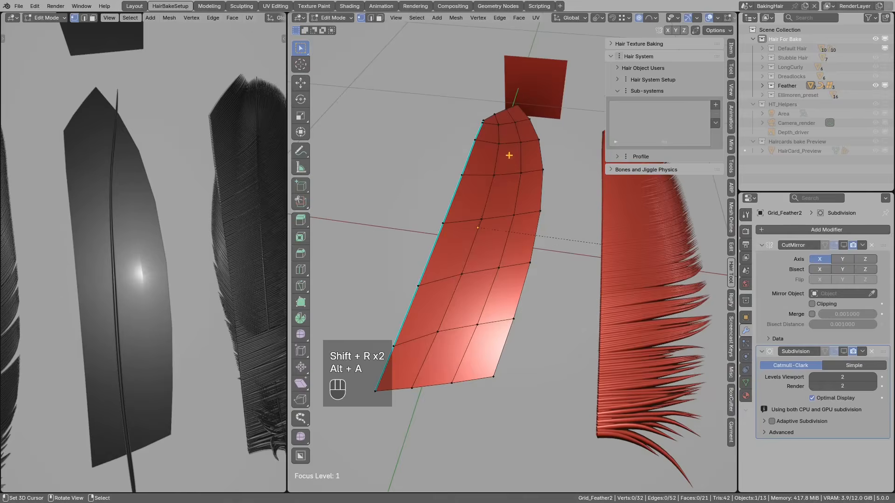
Undo the smoothing passes and the move of the central edge loop.
{"action": "key", "text": "ctrl+z"}
{"action": "key", "text": "ctrl+z"}
{"action": "key", "text": "ctrl+z"}
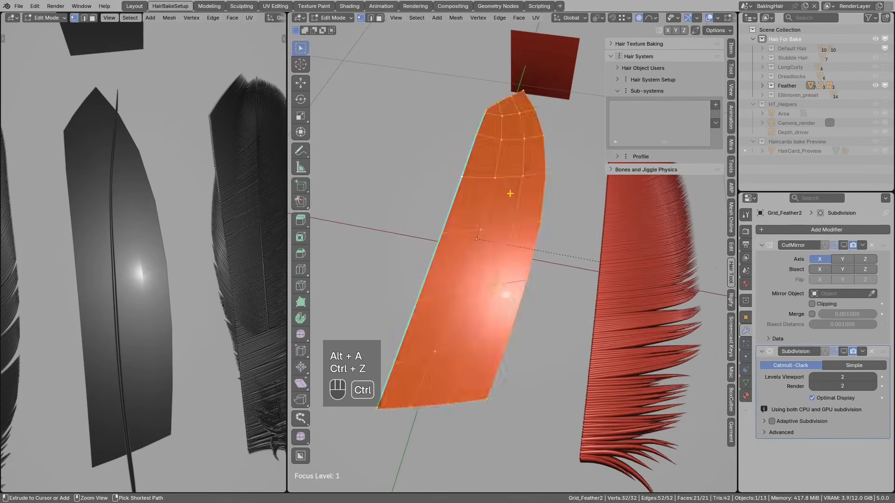
{"action": "key", "text": "ctrl+z"}
{"action": "key", "text": "ctrl+z"}
{"action": "key", "text": "ctrl+z"}
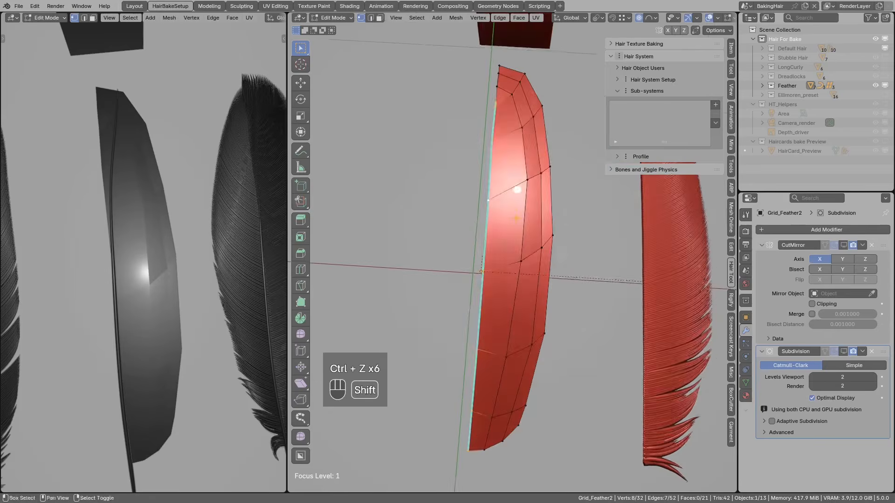
Clear the selection and reselect the grid's central edge loop in edge select mode.
{"action": "key", "text": "alt+a"}
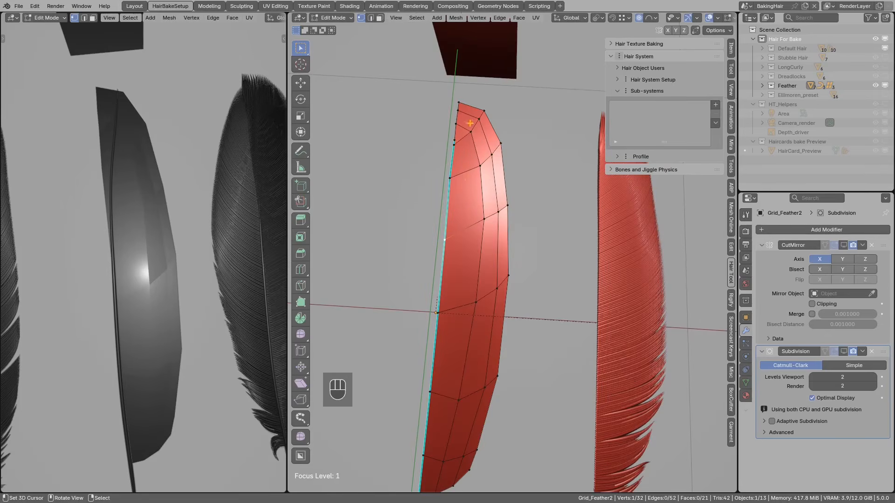
{"action": "scroll", "coordinate": [465, 219], "scroll_direction": "down", "scroll_amount": 1}
{"action": "mouse_move", "coordinate": [466, 221]}
{"action": "middle_mouse_down"}
{"action": "mouse_move", "coordinate": [463, 230]}
{"action": "mouse_move", "coordinate": [460, 223]}
{"action": "middle_mouse_up"}
{"action": "key", "text": "2"}
{"action": "right_click", "coordinate": [463, 210], "text": "alt"}
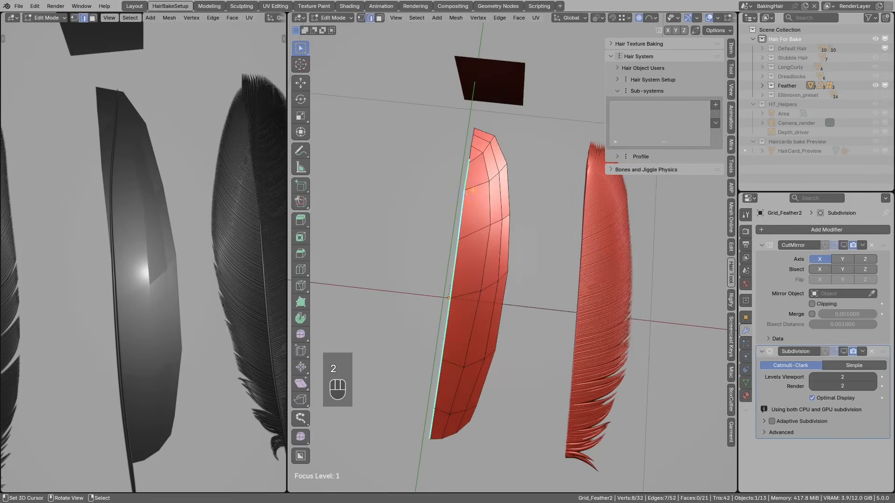
Sketch annotation lines running outward from the central edge across the grid, erase them and leave edit mode.
{"action": "scroll", "coordinate": [523, 244], "scroll_direction": "up", "scroll_amount": 2}
{"action": "left_click_drag", "start_coordinate": [436, 175], "coordinate": [439, 177]}
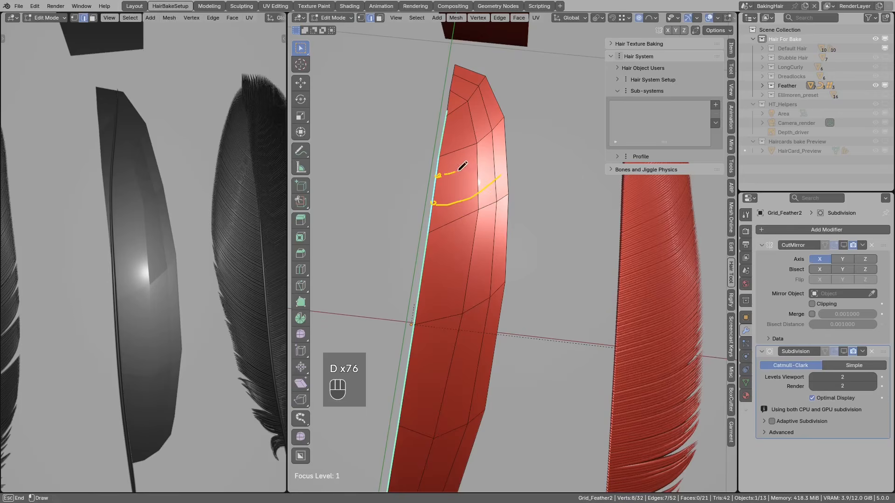
{"action": "right_click_drag", "start_coordinate": [448, 224], "coordinate": [496, 167]}
{"action": "key", "text": "Tab"}
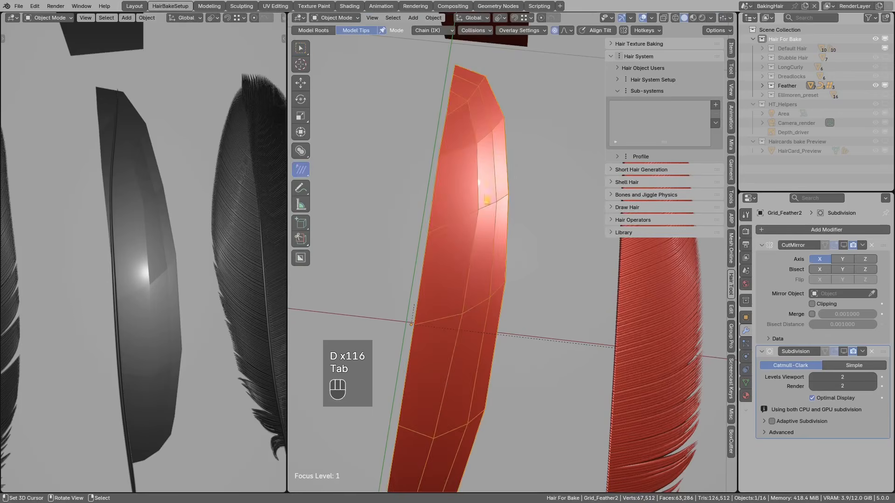
Turn the grid's CutMirror and Subdivision modifiers back on in the viewport.
{"action": "left_click", "coordinate": [843, 245]}
{"action": "left_click", "coordinate": [843, 352]}
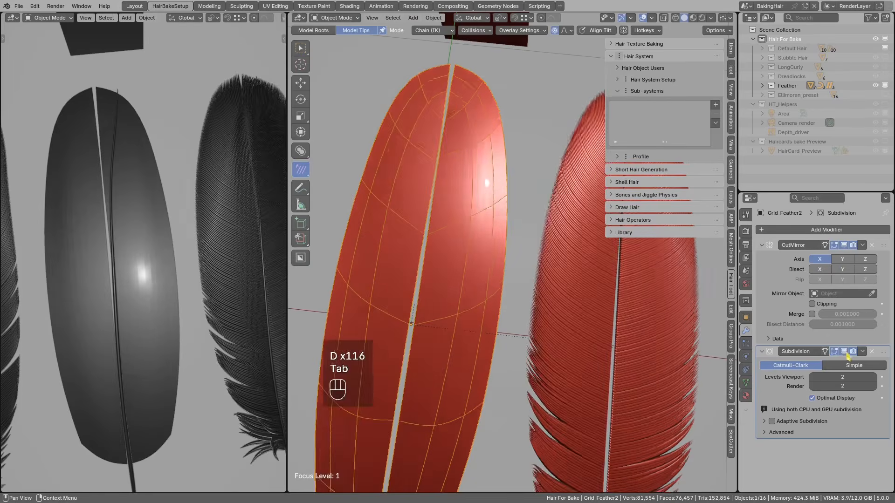
{"action": "scroll", "coordinate": [480, 249], "scroll_direction": "down", "scroll_amount": 2}
Generate strands from the grid surface and close the hair system settings.
{"action": "key", "text": "ctrl+shift+h"}
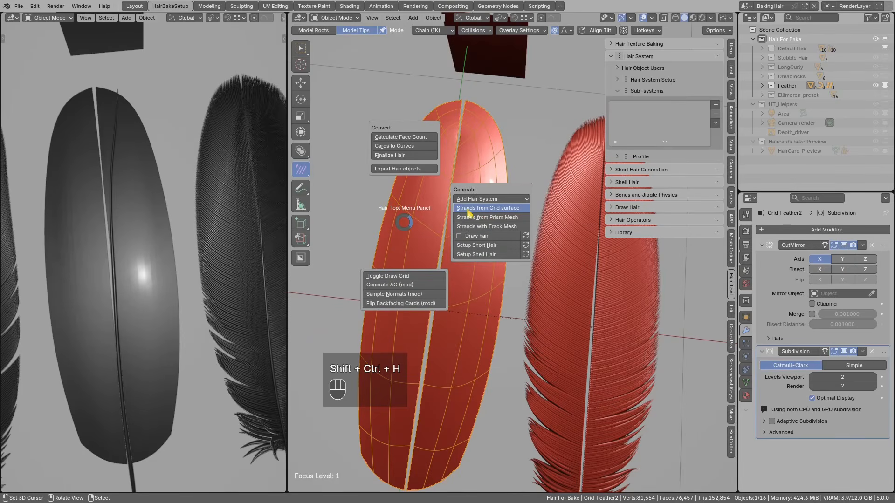
{"action": "left_click", "coordinate": [424, 205]}
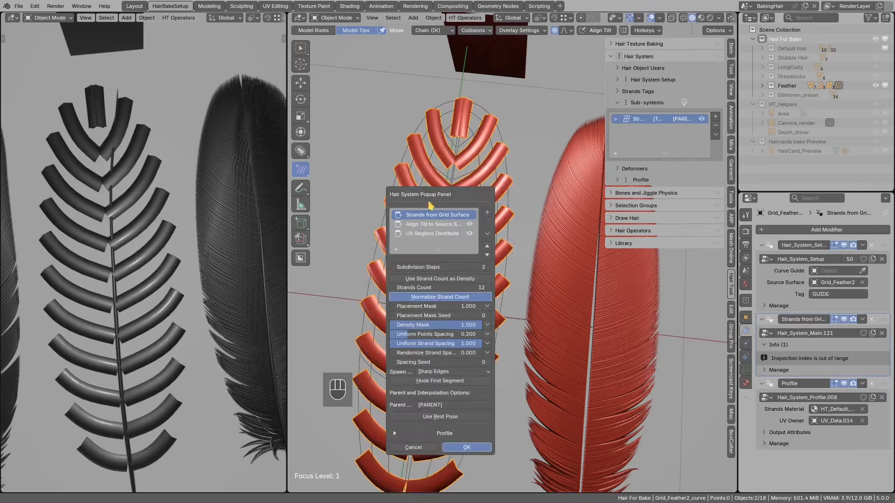
{"action": "key", "text": "Escape"}
Change the generated strands' profile type to Round Profile.
{"action": "middle_click_drag", "start_coordinate": [474, 193], "coordinate": [601, 241]}
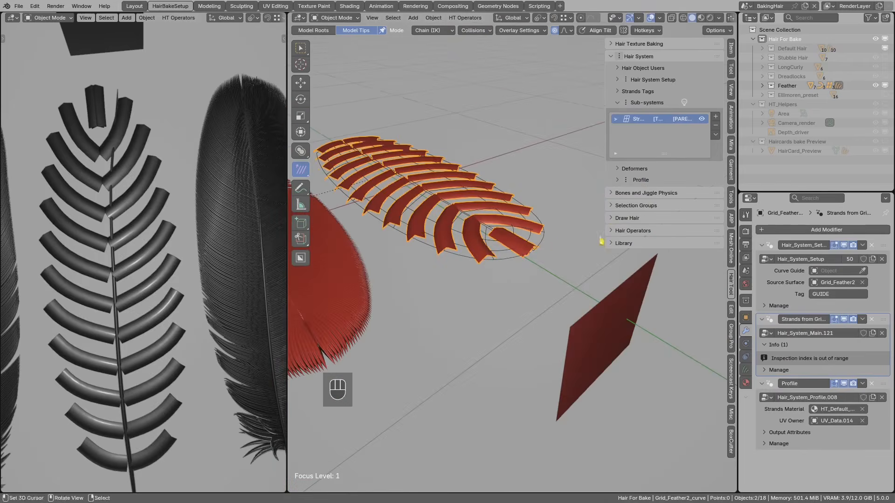
{"action": "left_click", "coordinate": [641, 180]}
{"action": "left_click", "coordinate": [640, 195]}
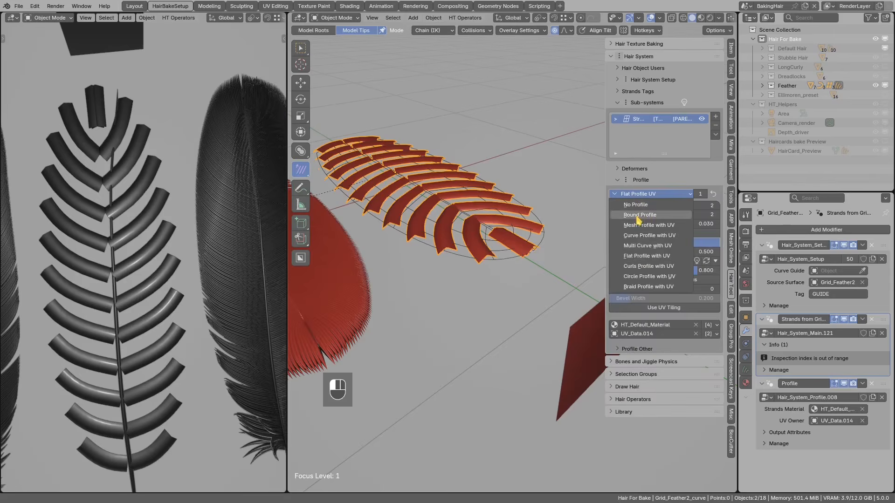
{"action": "left_click", "coordinate": [638, 215]}
Delete the strands generated from the grid.
{"action": "middle_click_drag", "start_coordinate": [587, 261], "coordinate": [523, 233]}
{"action": "middle_click_drag", "start_coordinate": [523, 232], "coordinate": [495, 225]}
{"action": "key", "text": "x"}
{"action": "left_click", "coordinate": [513, 223]}
Move the original feather curves back onto their source grid.
{"action": "right_click", "coordinate": [552, 226]}
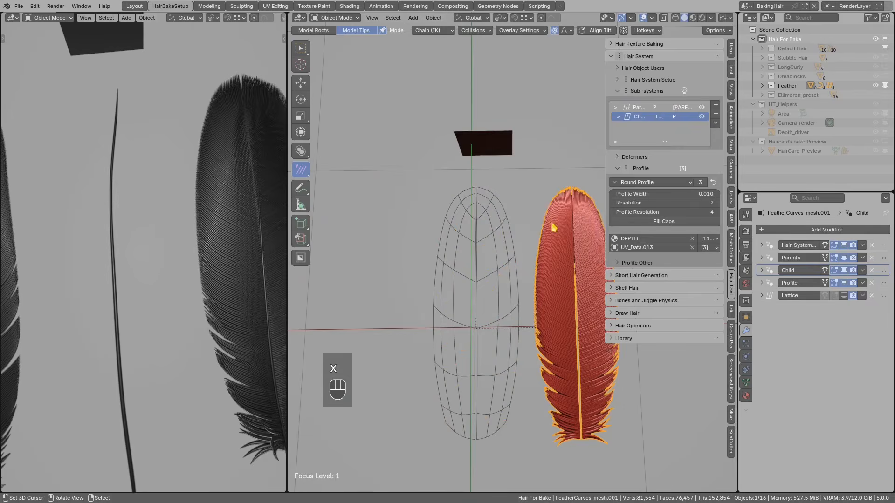
{"action": "key", "text": "w"}
{"action": "left_click", "coordinate": [668, 244]}
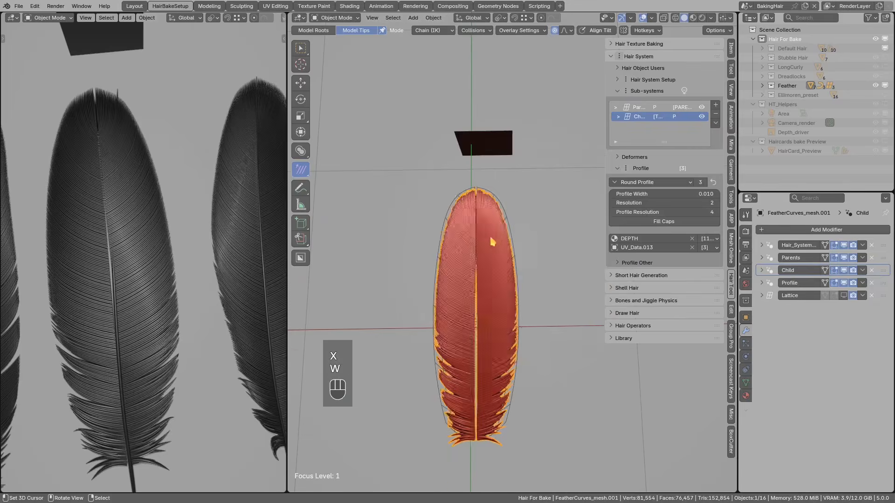
Widen the Hair Tool sidebar so that the sub-systems list has room for its full entries.
{"action": "scroll", "coordinate": [501, 219], "scroll_direction": "up", "scroll_amount": 3}
{"action": "left_click_drag", "start_coordinate": [599, 151], "coordinate": [558, 151]}
{"action": "middle_click_drag", "start_coordinate": [484, 234], "coordinate": [478, 195], "text": "shift"}
Hide and show the feather's Child sub-system twice to compare its effect, and clear the selection.
{"action": "left_click", "coordinate": [693, 117]}
{"action": "left_click", "coordinate": [693, 117]}
{"action": "left_click", "coordinate": [693, 117]}
{"action": "left_click", "coordinate": [692, 117]}
{"action": "key", "text": "alt+a"}
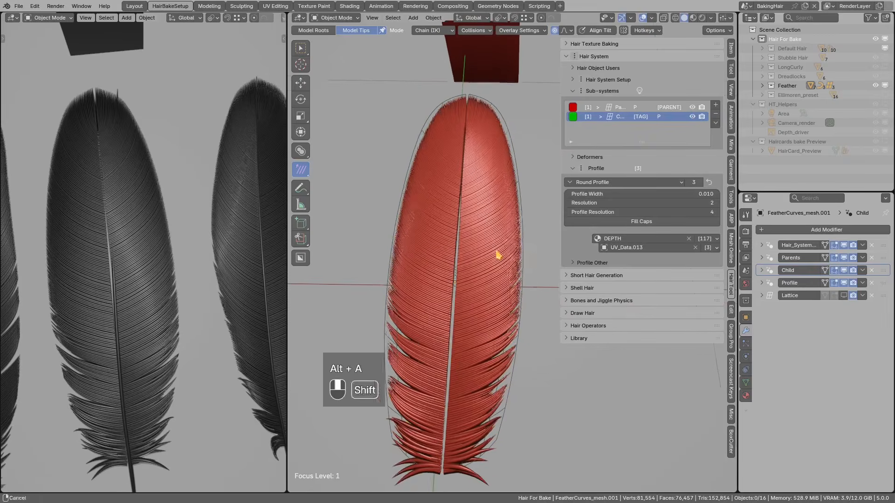
Hide the Child sub-system, select the Parents sub-system and switch its visibility off and on, then mark a parent strand tip.
{"action": "left_click", "coordinate": [693, 116]}
{"action": "left_click", "coordinate": [668, 108]}
{"action": "left_click", "coordinate": [693, 107]}
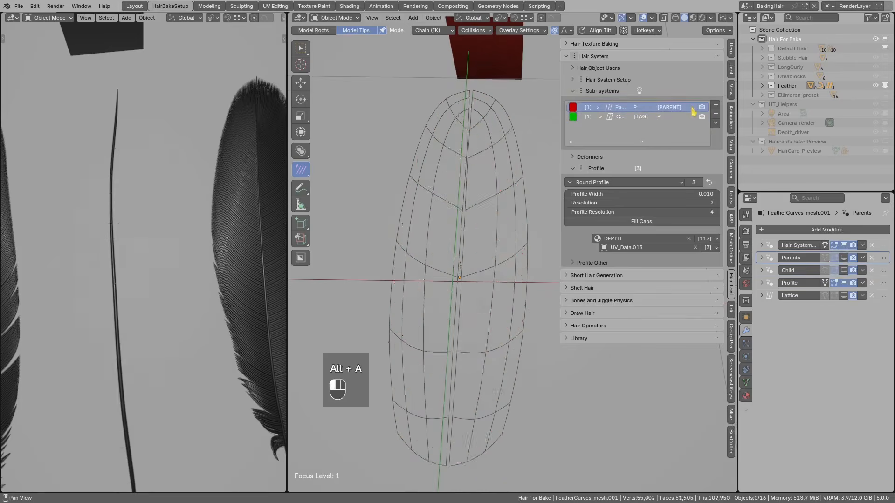
{"action": "left_click", "coordinate": [693, 107]}
{"action": "scroll", "coordinate": [509, 309], "scroll_direction": "down", "scroll_amount": 3, "text": "shift"}
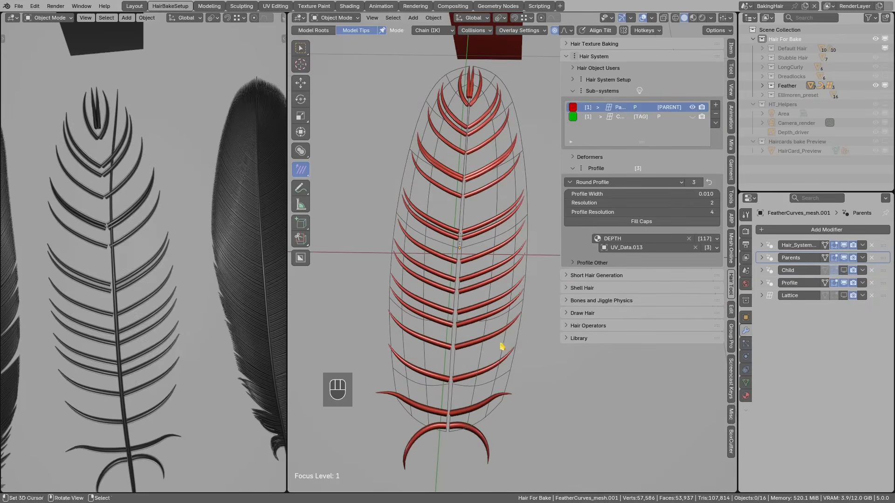
{"action": "left_click_drag", "start_coordinate": [496, 347], "coordinate": [518, 343]}
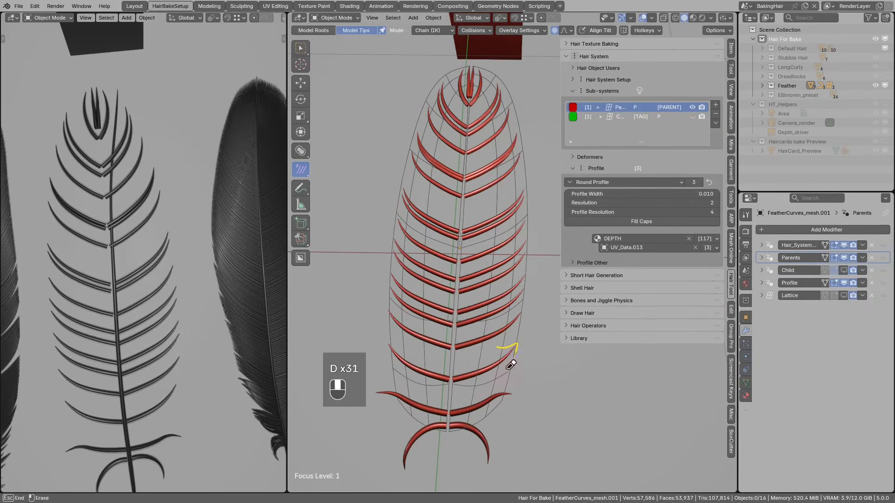
Show the Parents deformers instead of the Profile settings, disable all below Strands from Grid Surface, and select that first deformer.
{"action": "left_click", "coordinate": [609, 169]}
{"action": "left_click", "coordinate": [600, 159]}
{"action": "left_click_drag", "start_coordinate": [698, 221], "coordinate": [697, 182]}
{"action": "left_click", "coordinate": [632, 172]}
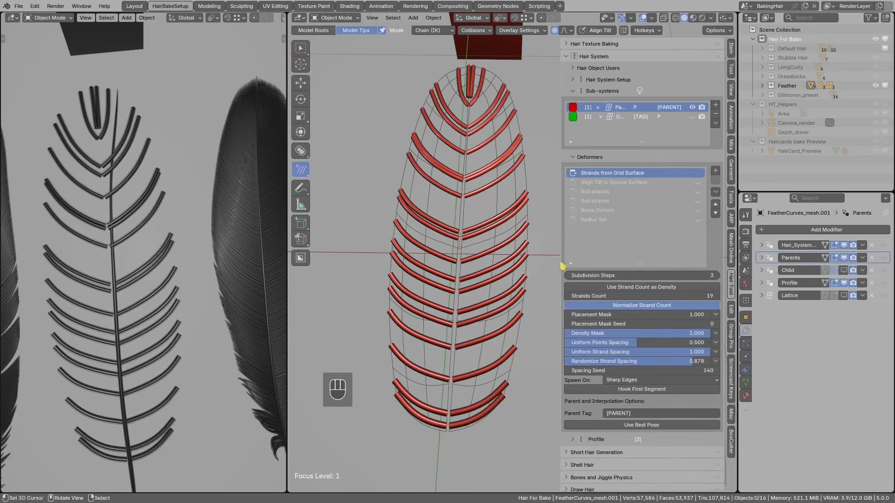
Try another Strands Count and undo it, then set Randomize Strand Spacing to 0.000.
{"action": "mouse_move", "coordinate": [716, 299]}
{"action": "left_mouse_down"}
{"action": "mouse_move", "coordinate": [745, 299]}
{"action": "mouse_move", "coordinate": [699, 295]}
{"action": "left_mouse_up"}
{"action": "key", "text": "ctrl+z"}
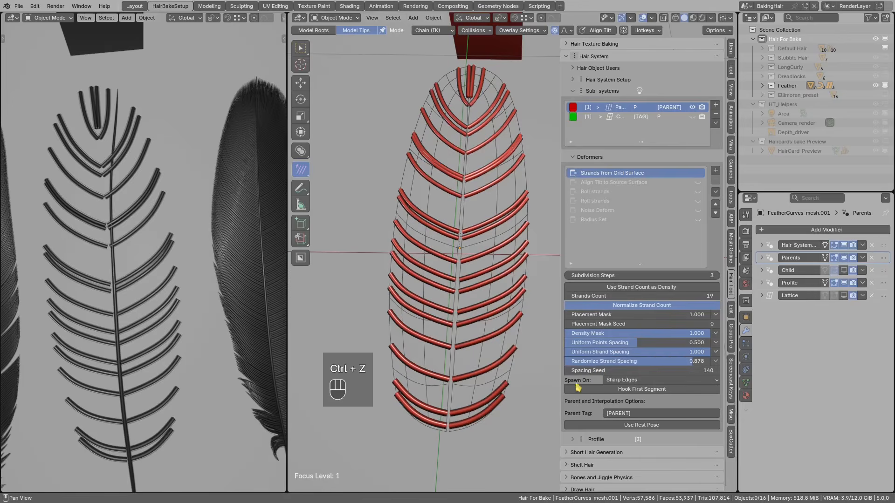
{"action": "left_click_drag", "start_coordinate": [688, 364], "coordinate": [533, 373]}
{"action": "middle_click_drag", "start_coordinate": [480, 243], "coordinate": [490, 238]}
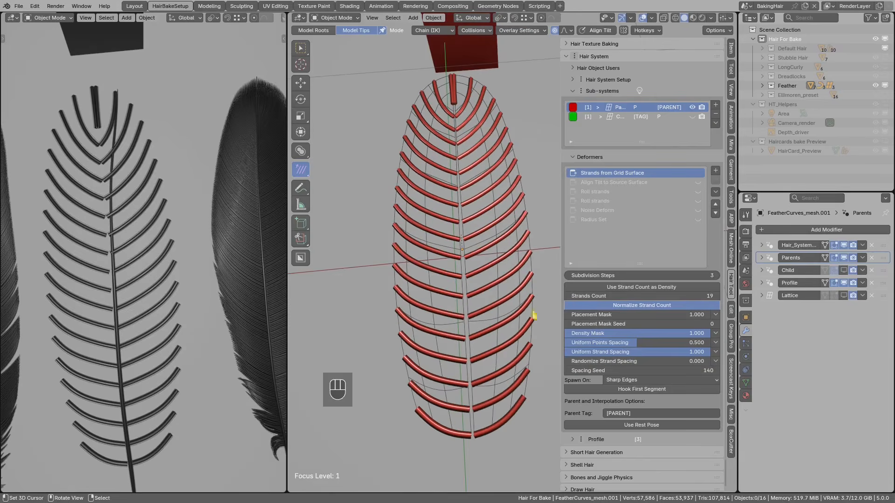
Set Uniform Strand Spacing to 0.000, select the source feather grid, and annotate the strand spacing along it.
{"action": "left_click_drag", "start_coordinate": [698, 358], "coordinate": [529, 359]}
{"action": "left_click", "coordinate": [500, 341]}
{"action": "middle_click_drag", "start_coordinate": [497, 340], "coordinate": [495, 354]}
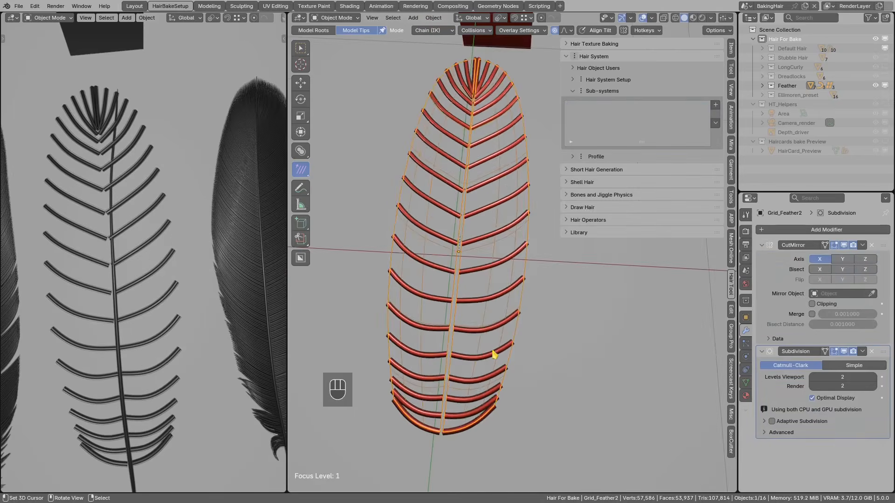
{"action": "key", "text": "d"}
{"action": "scroll", "coordinate": [492, 237], "scroll_direction": "down", "scroll_amount": 2}
{"action": "left_click_drag", "start_coordinate": [493, 151], "coordinate": [506, 134]}
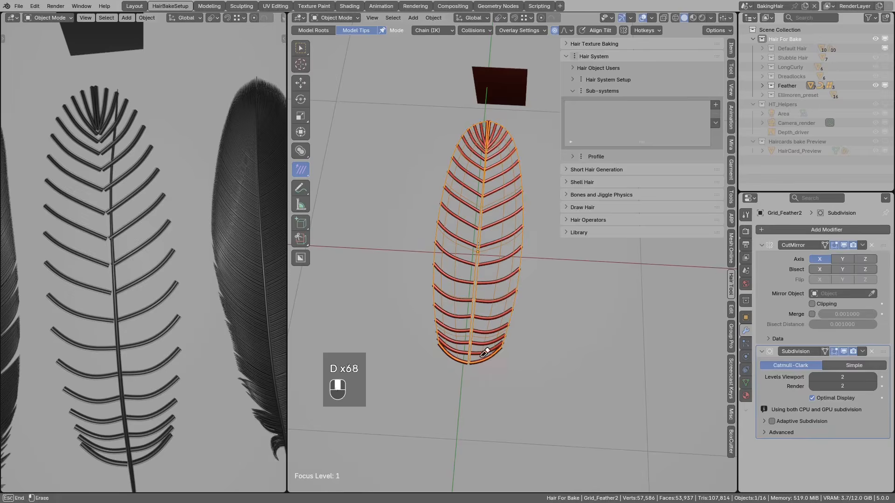
Reselect the feather strands, set Uniform Strand Spacing to 1.000 and Randomize Strand Spacing to about 0.81, and clear the selection.
{"action": "left_click", "coordinate": [487, 318]}
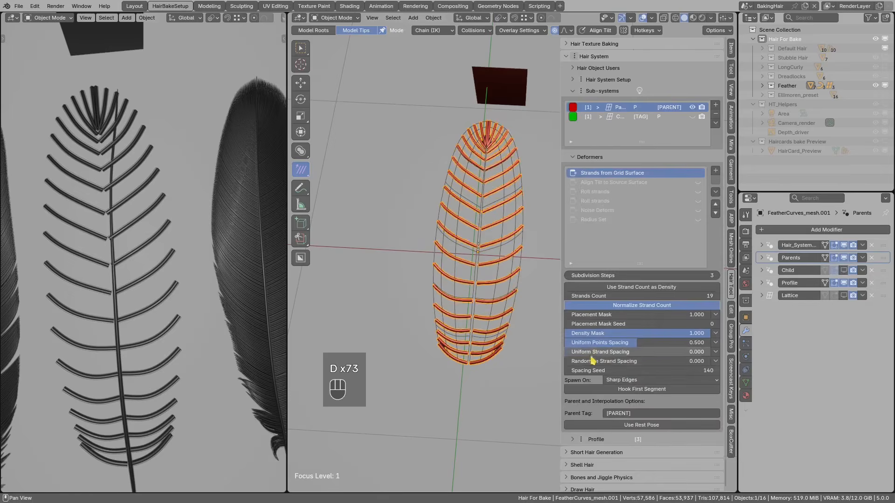
{"action": "left_click_drag", "start_coordinate": [637, 360], "coordinate": [791, 365]}
{"action": "key", "text": "alt+a"}
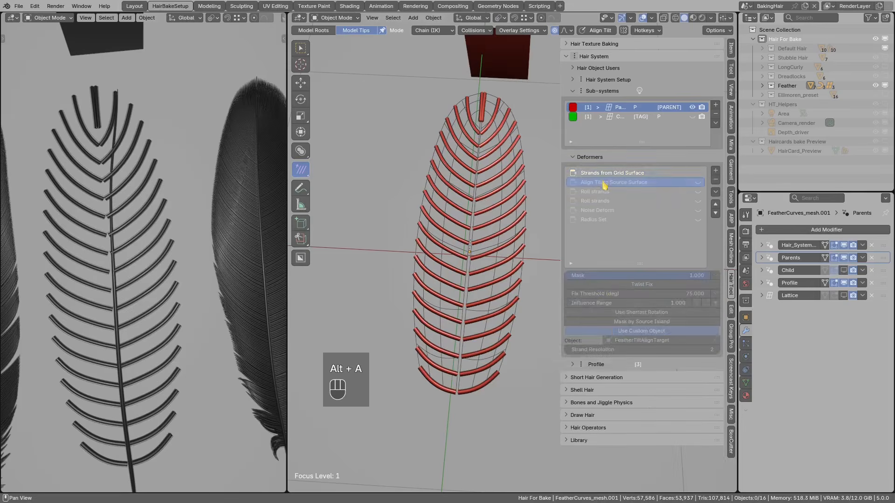
{"action": "left_click_drag", "start_coordinate": [592, 361], "coordinate": [709, 369]}
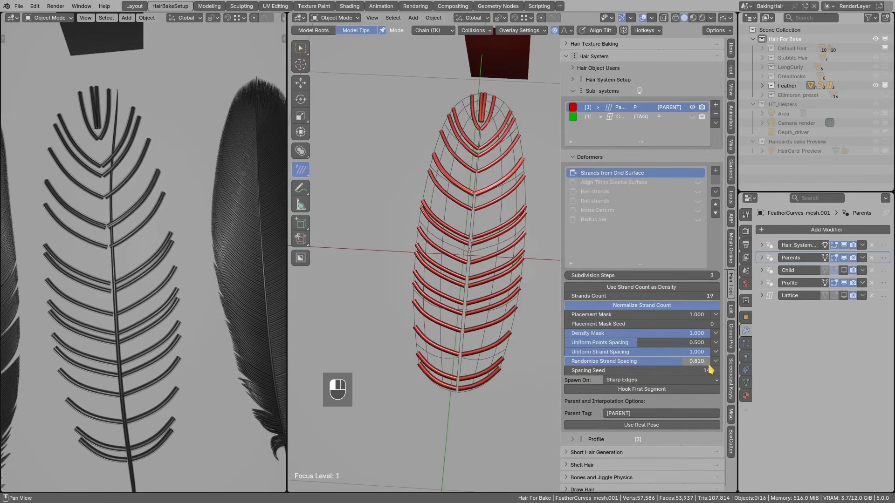
Enable the Align Tilt to Source Surface deformer on the parent strands and view its effect.
{"action": "left_click", "coordinate": [606, 183]}
{"action": "scroll", "coordinate": [549, 211], "scroll_direction": "up", "scroll_amount": 2}
{"action": "left_click", "coordinate": [697, 182]}
{"action": "middle_click_drag", "start_coordinate": [522, 252], "coordinate": [498, 219]}
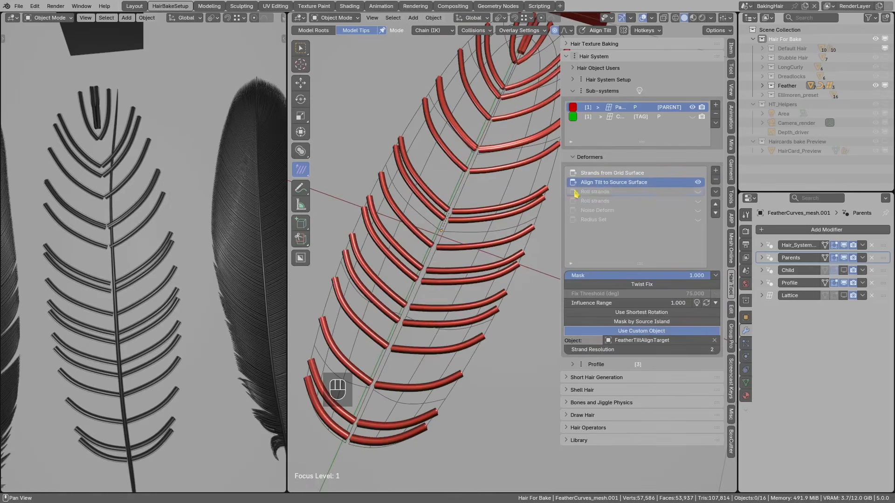
Enable the first Roll strands deformer and sketch annotations explaining how it bends the strand tips.
{"action": "left_click", "coordinate": [599, 192]}
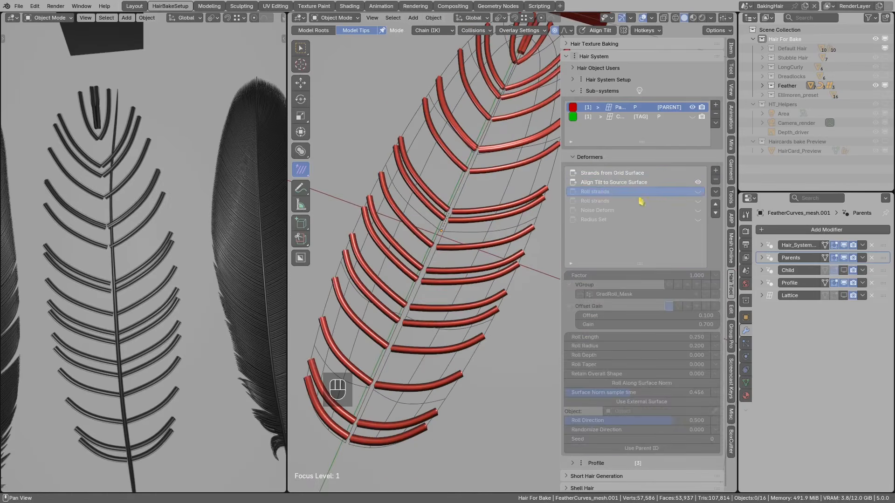
{"action": "left_click", "coordinate": [697, 191]}
{"action": "mouse_move", "coordinate": [550, 224]}
{"action": "middle_mouse_down"}
{"action": "mouse_move", "coordinate": [515, 235]}
{"action": "mouse_move", "coordinate": [541, 258]}
{"action": "mouse_move", "coordinate": [513, 233]}
{"action": "mouse_move", "coordinate": [510, 262]}
{"action": "middle_mouse_up"}
{"action": "left_click_drag", "start_coordinate": [510, 262], "coordinate": [516, 232]}
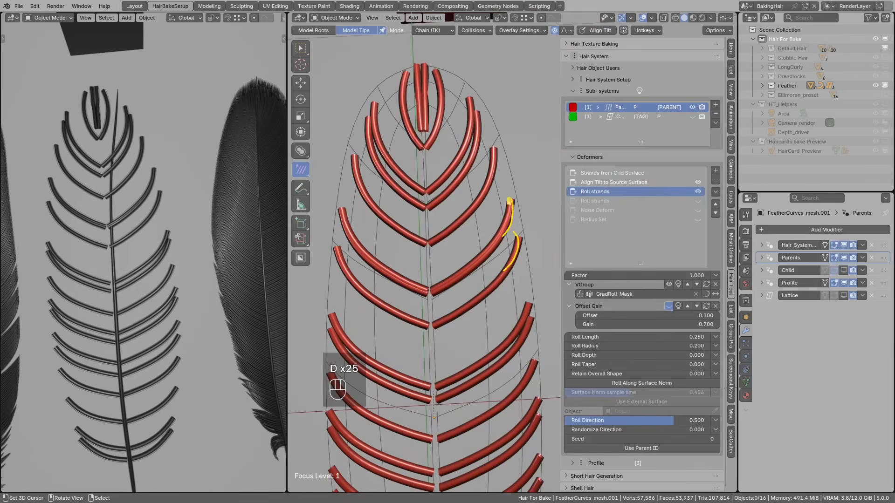
{"action": "scroll", "coordinate": [513, 249], "scroll_direction": "down", "scroll_amount": 2}
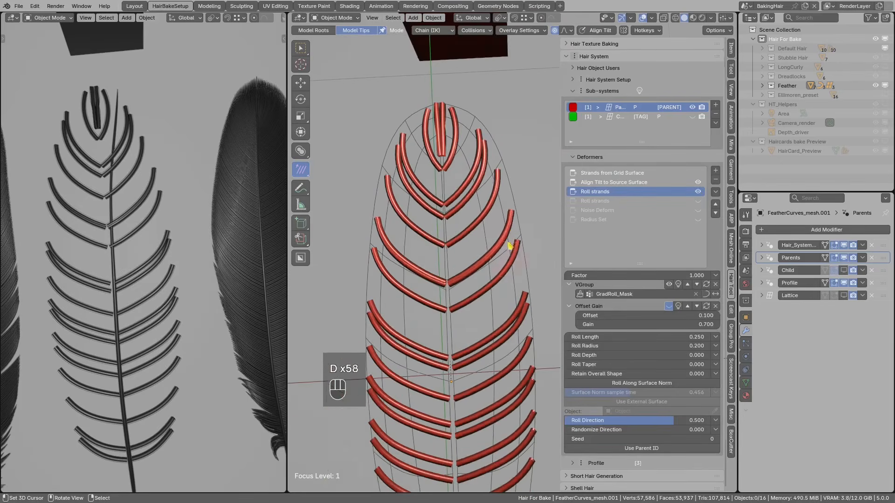
{"action": "middle_click_drag", "start_coordinate": [554, 207], "coordinate": [508, 231], "text": "shift"}
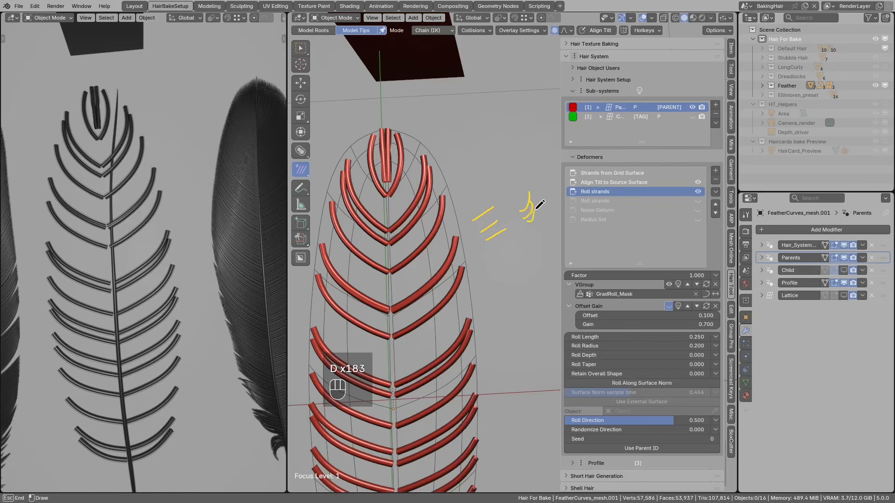
{"action": "scroll", "coordinate": [471, 245], "scroll_direction": "down", "scroll_amount": 1}
{"action": "middle_click_drag", "start_coordinate": [437, 262], "coordinate": [485, 242], "text": "shift"}
Disable the Align Tilt to Source Surface deformer, inspect the rolled tips around the feather, and select the strands.
{"action": "left_click", "coordinate": [668, 185]}
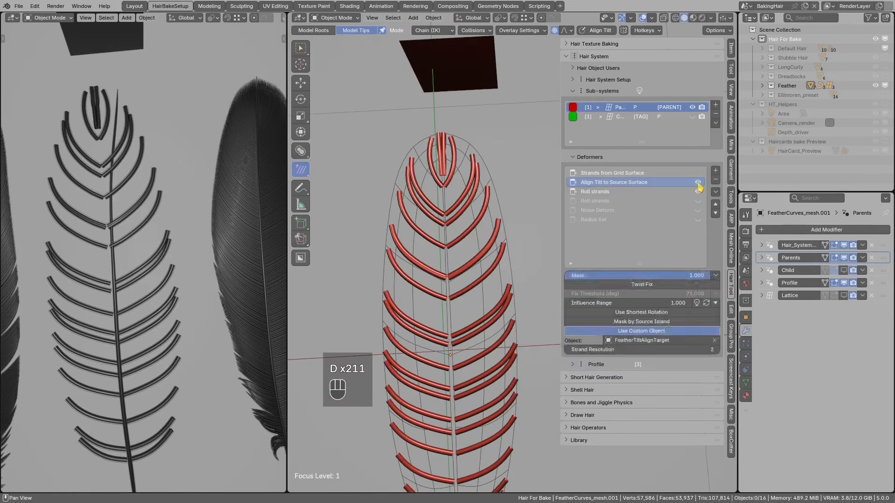
{"action": "left_click", "coordinate": [697, 182]}
{"action": "middle_click_drag", "start_coordinate": [487, 260], "coordinate": [501, 157]}
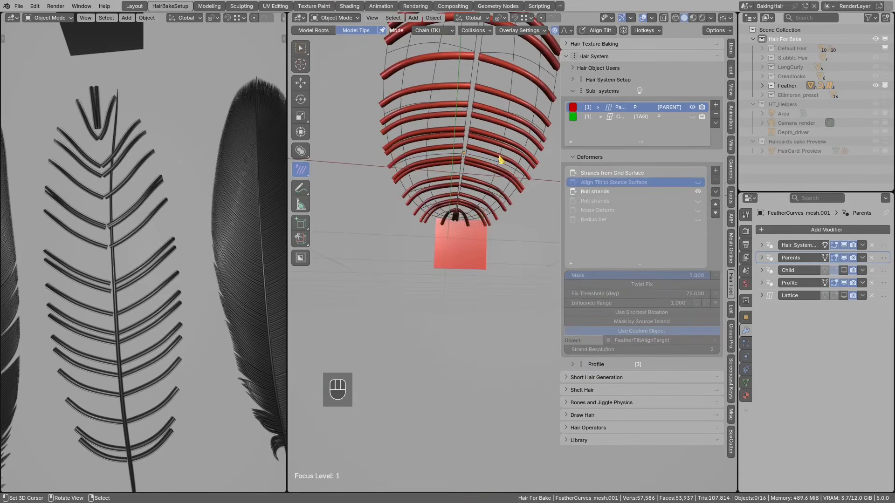
{"action": "middle_click_drag", "start_coordinate": [494, 188], "coordinate": [485, 243]}
{"action": "left_click", "coordinate": [485, 244]}
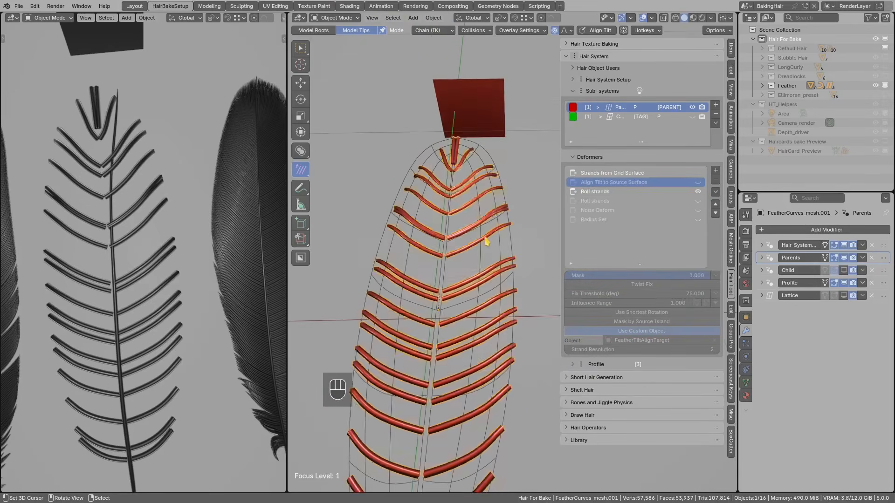
Set the first Roll strands deformer's Roll Direction to 1.000 and clear the selection.
{"action": "left_click", "coordinate": [597, 192]}
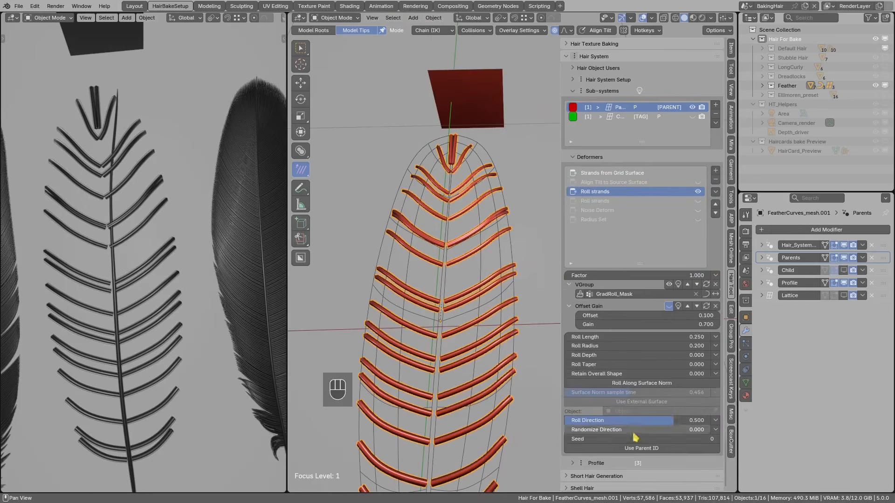
{"action": "scroll", "coordinate": [671, 414], "scroll_direction": "down", "scroll_amount": 1}
{"action": "left_click_drag", "start_coordinate": [674, 407], "coordinate": [703, 406]}
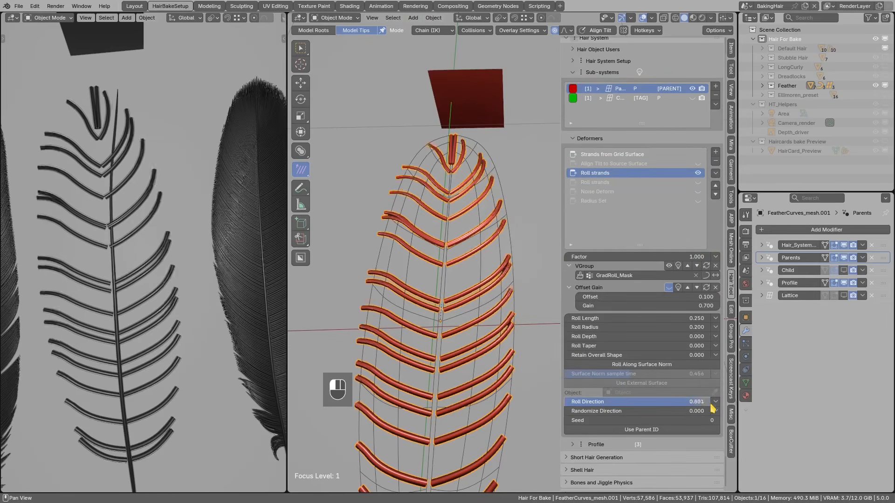
{"action": "key", "text": "alt+a"}
{"action": "middle_click_drag", "start_coordinate": [489, 283], "coordinate": [397, 287]}
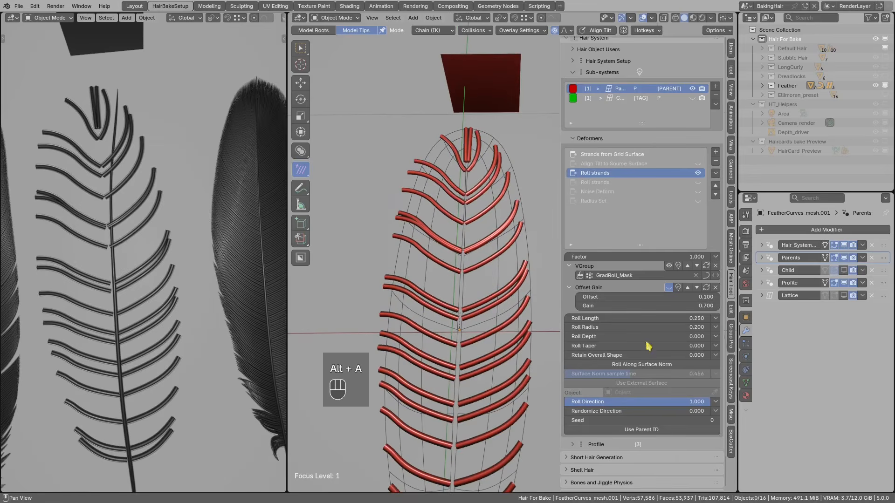
Lower the Roll Direction of the first Roll strands deformer to 0.029.
{"action": "left_click_drag", "start_coordinate": [694, 401], "coordinate": [630, 412]}
{"action": "left_click_drag", "start_coordinate": [626, 412], "coordinate": [613, 410]}
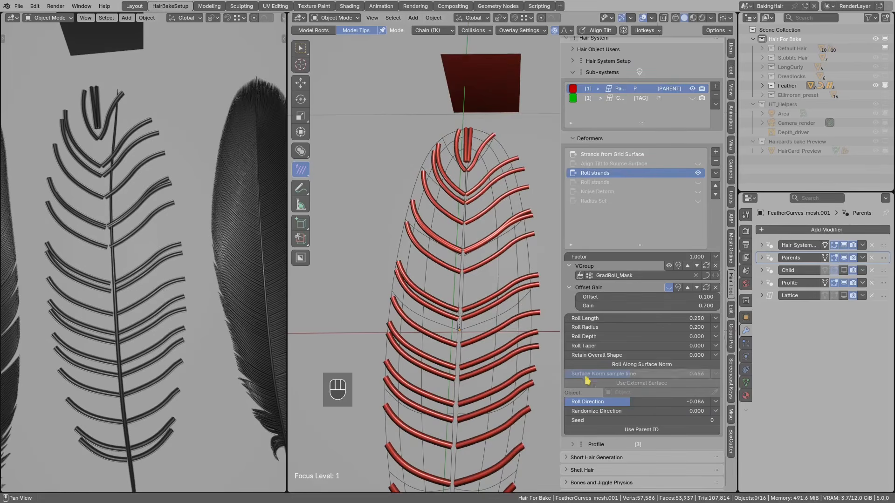
{"action": "mouse_move", "coordinate": [624, 406]}
{"action": "left_mouse_down"}
{"action": "mouse_move", "coordinate": [557, 415]}
{"action": "mouse_move", "coordinate": [648, 414]}
{"action": "mouse_move", "coordinate": [636, 413]}
{"action": "left_mouse_up"}
{"action": "middle_click_drag", "start_coordinate": [489, 296], "coordinate": [515, 303]}
Narrow the Hair Tool sidebar and widen the main 3D viewport to make room beside the feather.
{"action": "left_click_drag", "start_coordinate": [564, 296], "coordinate": [577, 297]}
{"action": "left_click_drag", "start_coordinate": [287, 315], "coordinate": [127, 310]}
{"action": "scroll", "coordinate": [400, 290], "scroll_direction": "down", "scroll_amount": 3}
{"action": "scroll", "coordinate": [396, 293], "scroll_direction": "up", "scroll_amount": 5}
Annotate an S-shaped curve beside the feather with two tangent arrows, each labelled T.
{"action": "mouse_move", "coordinate": [401, 309]}
{"action": "left_mouse_down"}
{"action": "mouse_move", "coordinate": [424, 255]}
{"action": "mouse_move", "coordinate": [404, 188]}
{"action": "mouse_move", "coordinate": [414, 191]}
{"action": "left_mouse_up"}
{"action": "mouse_move", "coordinate": [427, 291]}
{"action": "left_mouse_down"}
{"action": "mouse_move", "coordinate": [441, 257]}
{"action": "mouse_move", "coordinate": [442, 266]}
{"action": "left_mouse_up"}
{"action": "mouse_move", "coordinate": [384, 214]}
{"action": "left_mouse_down"}
{"action": "mouse_move", "coordinate": [391, 184]}
{"action": "mouse_move", "coordinate": [396, 194]}
{"action": "left_mouse_up"}
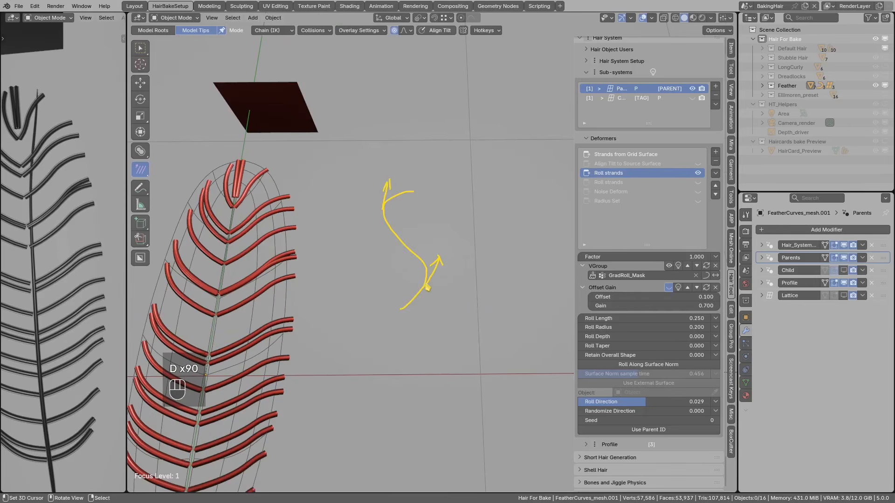
{"action": "left_click_drag", "start_coordinate": [448, 250], "coordinate": [459, 231]}
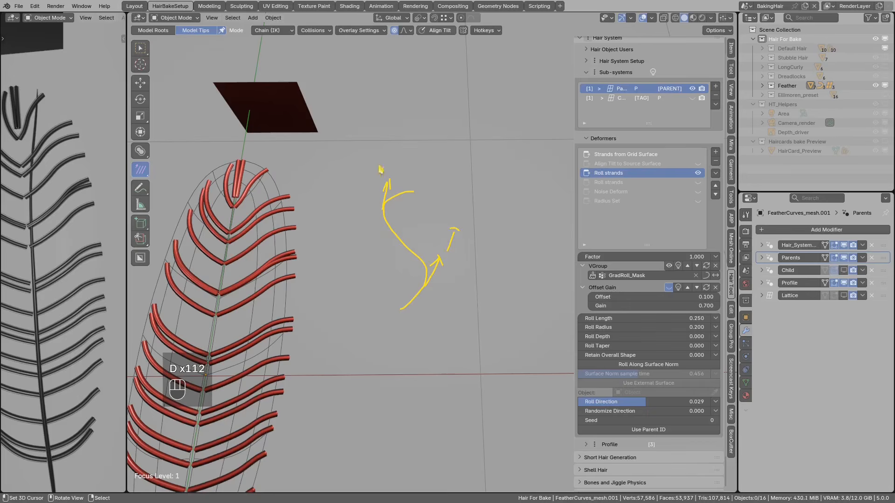
{"action": "left_click_drag", "start_coordinate": [386, 172], "coordinate": [385, 161]}
{"action": "left_click_drag", "start_coordinate": [376, 160], "coordinate": [391, 160]}
Add two normal arrows labelled N to the annotated curve, mark the curve between them, and erase the whole sketch.
{"action": "mouse_move", "coordinate": [424, 290]}
{"action": "left_mouse_down"}
{"action": "mouse_move", "coordinate": [460, 303]}
{"action": "mouse_move", "coordinate": [466, 294]}
{"action": "left_mouse_up"}
{"action": "left_click_drag", "start_coordinate": [383, 208], "coordinate": [349, 208]}
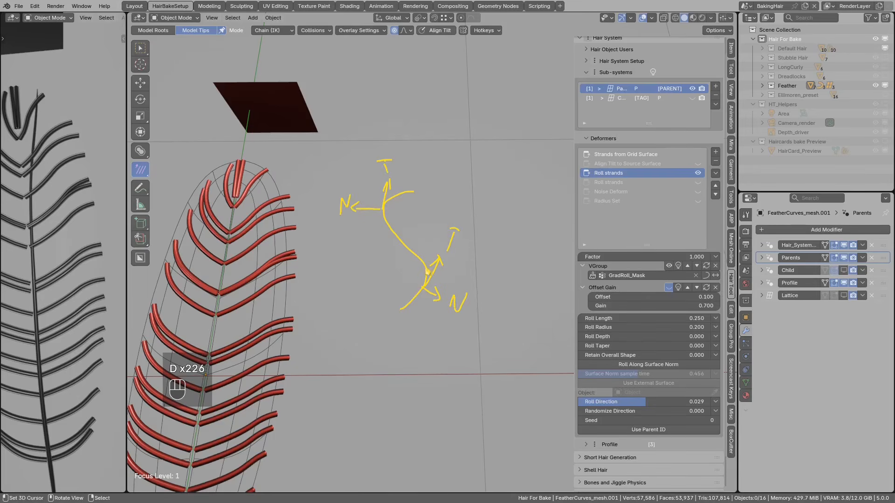
{"action": "mouse_move", "coordinate": [423, 265]}
{"action": "left_mouse_down"}
{"action": "mouse_move", "coordinate": [425, 283]}
{"action": "mouse_move", "coordinate": [411, 303]}
{"action": "left_mouse_up"}
{"action": "left_click_drag", "start_coordinate": [384, 224], "coordinate": [386, 222]}
{"action": "right_click_drag", "start_coordinate": [455, 231], "coordinate": [452, 307]}
{"action": "mouse_move", "coordinate": [407, 327]}
{"action": "right_mouse_down"}
{"action": "mouse_move", "coordinate": [423, 150]}
{"action": "mouse_move", "coordinate": [352, 215]}
{"action": "mouse_move", "coordinate": [345, 254]}
{"action": "right_mouse_up"}
{"action": "middle_click_drag", "start_coordinate": [332, 260], "coordinate": [669, 242], "text": "shift"}
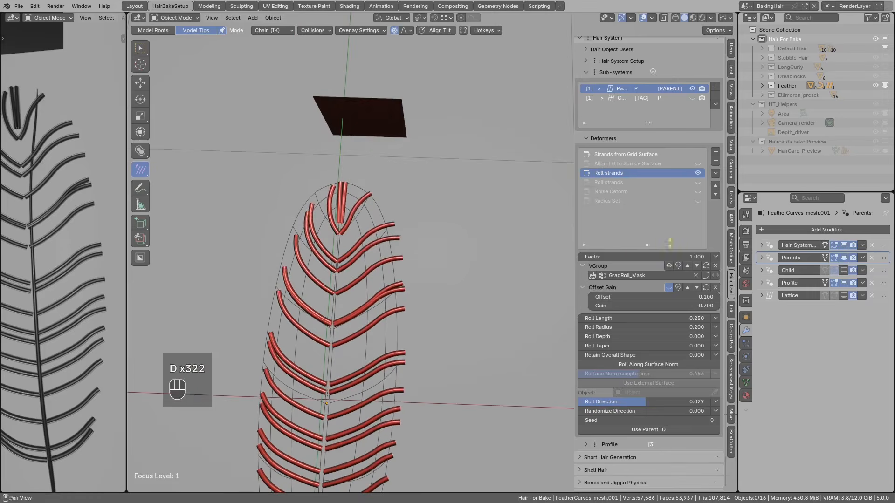
Disable the first Roll strands deformer and annotate T and N arrows at a strand tip on each side of the feather.
{"action": "left_click", "coordinate": [698, 173]}
{"action": "left_click_drag", "start_coordinate": [395, 271], "coordinate": [427, 218]}
{"action": "mouse_move", "coordinate": [412, 280]}
{"action": "left_mouse_down"}
{"action": "mouse_move", "coordinate": [406, 292]}
{"action": "mouse_move", "coordinate": [431, 290]}
{"action": "left_mouse_up"}
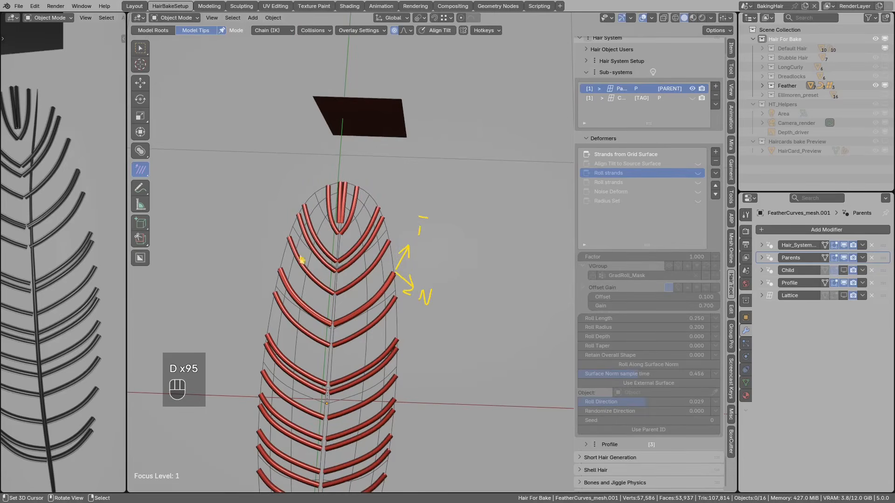
{"action": "mouse_move", "coordinate": [279, 274]}
{"action": "left_mouse_down"}
{"action": "mouse_move", "coordinate": [257, 244]}
{"action": "mouse_move", "coordinate": [269, 244]}
{"action": "mouse_move", "coordinate": [245, 237]}
{"action": "mouse_move", "coordinate": [256, 224]}
{"action": "left_mouse_up"}
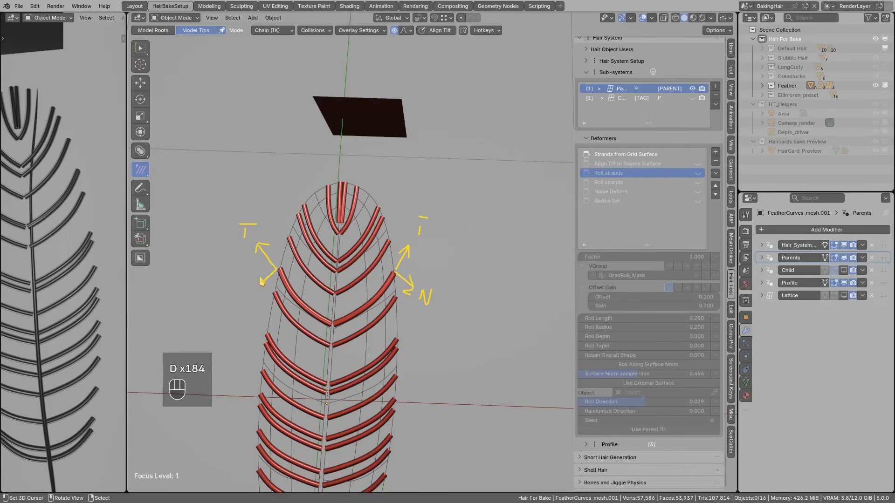
{"action": "mouse_move", "coordinate": [257, 279]}
{"action": "left_mouse_down"}
{"action": "mouse_move", "coordinate": [264, 283]}
{"action": "mouse_move", "coordinate": [248, 308]}
{"action": "mouse_move", "coordinate": [250, 299]}
{"action": "left_mouse_up"}
{"action": "right_click_drag", "start_coordinate": [434, 302], "coordinate": [385, 325]}
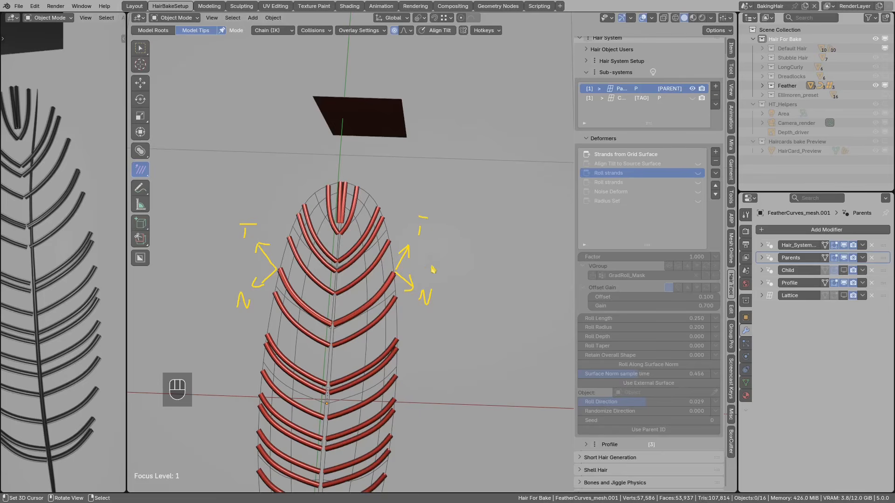
Draw curved arrows from T towards N on both sides of the feather, then erase the annotations.
{"action": "key", "text": "d"}
{"action": "middle_click_drag", "start_coordinate": [438, 280], "coordinate": [395, 276]}
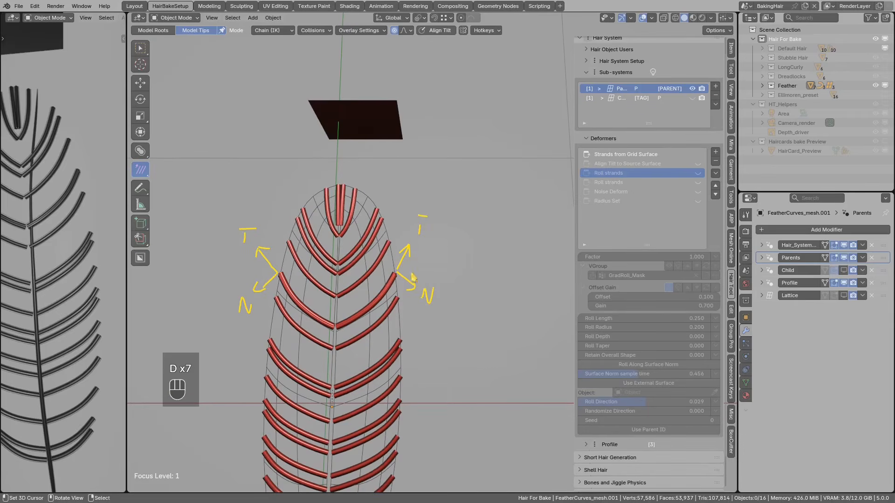
{"action": "mouse_move", "coordinate": [427, 244]}
{"action": "left_mouse_down"}
{"action": "mouse_move", "coordinate": [435, 255]}
{"action": "mouse_move", "coordinate": [429, 275]}
{"action": "left_mouse_up"}
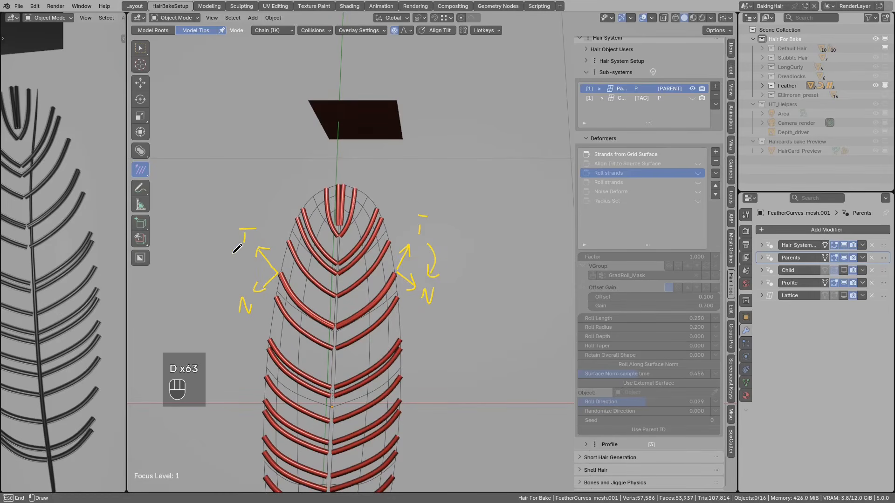
{"action": "left_click_drag", "start_coordinate": [232, 285], "coordinate": [225, 295]}
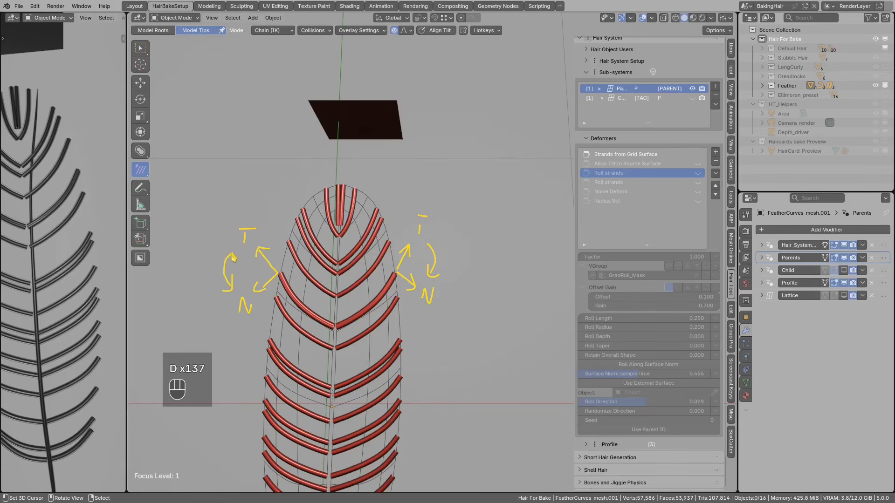
{"action": "left_click_drag", "start_coordinate": [232, 285], "coordinate": [231, 292]}
{"action": "mouse_move", "coordinate": [254, 231]}
{"action": "right_mouse_down"}
{"action": "mouse_move", "coordinate": [239, 245]}
{"action": "mouse_move", "coordinate": [261, 280]}
{"action": "mouse_move", "coordinate": [421, 216]}
{"action": "mouse_move", "coordinate": [428, 298]}
{"action": "right_mouse_up"}
Annotate an upward arrow at a strand tip on the feather's right side and mark the matching tip on the left side.
{"action": "scroll", "coordinate": [393, 277], "scroll_direction": "down", "scroll_amount": 1}
{"action": "mouse_move", "coordinate": [393, 277]}
{"action": "middle_mouse_down"}
{"action": "mouse_move", "coordinate": [390, 202]}
{"action": "mouse_move", "coordinate": [399, 220]}
{"action": "middle_mouse_up"}
{"action": "scroll", "coordinate": [399, 221], "scroll_direction": "up", "scroll_amount": 1}
{"action": "mouse_move", "coordinate": [400, 229]}
{"action": "left_mouse_down"}
{"action": "mouse_move", "coordinate": [401, 189]}
{"action": "mouse_move", "coordinate": [407, 197]}
{"action": "mouse_move", "coordinate": [400, 196]}
{"action": "left_mouse_up"}
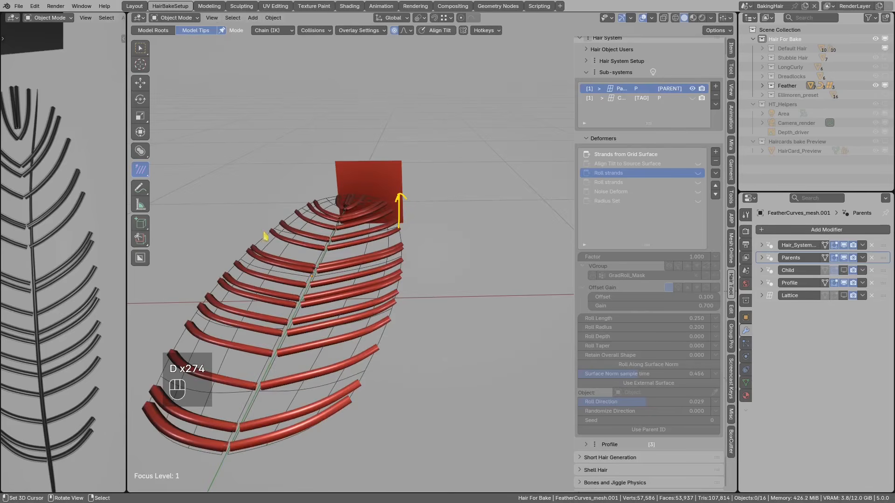
{"action": "left_click_drag", "start_coordinate": [271, 230], "coordinate": [268, 265]}
{"action": "scroll", "coordinate": [266, 263], "scroll_direction": "up", "scroll_amount": 1}
{"action": "left_click_drag", "start_coordinate": [266, 263], "coordinate": [268, 259]}
Erase the arrow annotations at the strand tips and deselect everything.
{"action": "scroll", "coordinate": [268, 260], "scroll_direction": "down", "scroll_amount": 2}
{"action": "mouse_move", "coordinate": [332, 240]}
{"action": "right_mouse_down"}
{"action": "mouse_move", "coordinate": [376, 261]}
{"action": "mouse_move", "coordinate": [360, 249]}
{"action": "right_mouse_up"}
{"action": "scroll", "coordinate": [376, 262], "scroll_direction": "up", "scroll_amount": 1}
{"action": "mouse_move", "coordinate": [274, 232]}
{"action": "left_mouse_down"}
{"action": "mouse_move", "coordinate": [266, 251]}
{"action": "mouse_move", "coordinate": [278, 247]}
{"action": "left_mouse_up"}
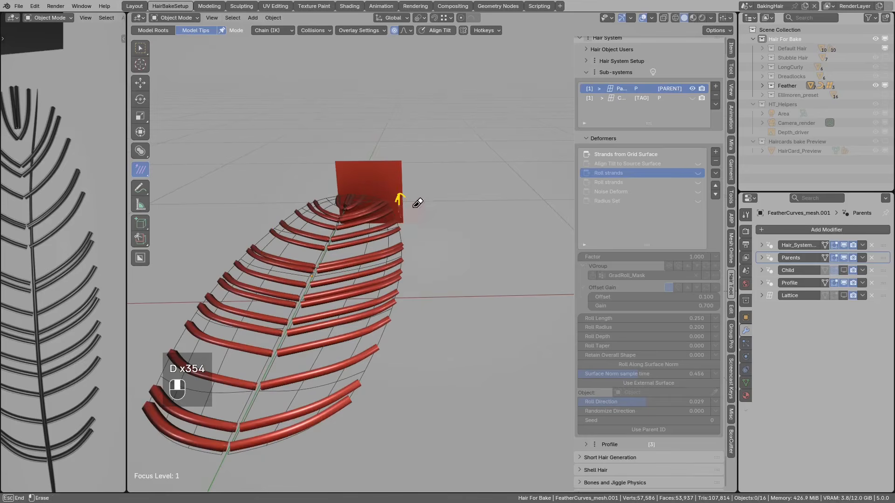
{"action": "mouse_move", "coordinate": [420, 206]}
{"action": "middle_mouse_down"}
{"action": "mouse_move", "coordinate": [386, 236]}
{"action": "mouse_move", "coordinate": [377, 280]}
{"action": "mouse_move", "coordinate": [393, 285]}
{"action": "middle_mouse_up"}
{"action": "left_click", "coordinate": [394, 289]}
{"action": "key", "text": "alt+a"}
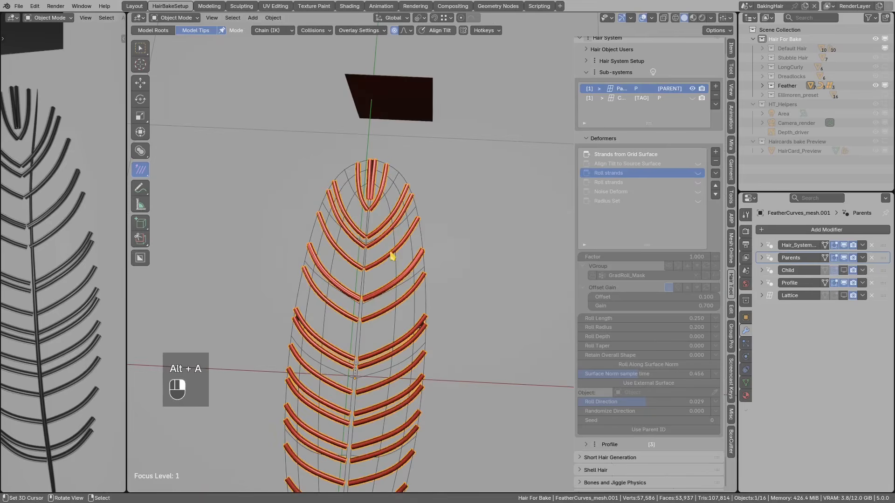
{"action": "key", "text": "alt+a"}
Enable the parents' first Roll strands and Align Tilt to Source Surface deformers.
{"action": "left_click", "coordinate": [698, 174]}
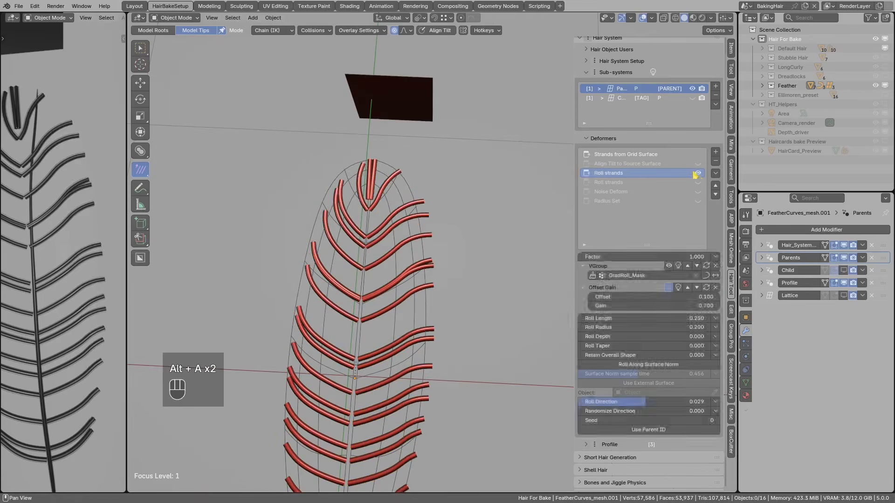
{"action": "left_click", "coordinate": [654, 165]}
{"action": "left_click", "coordinate": [698, 183]}
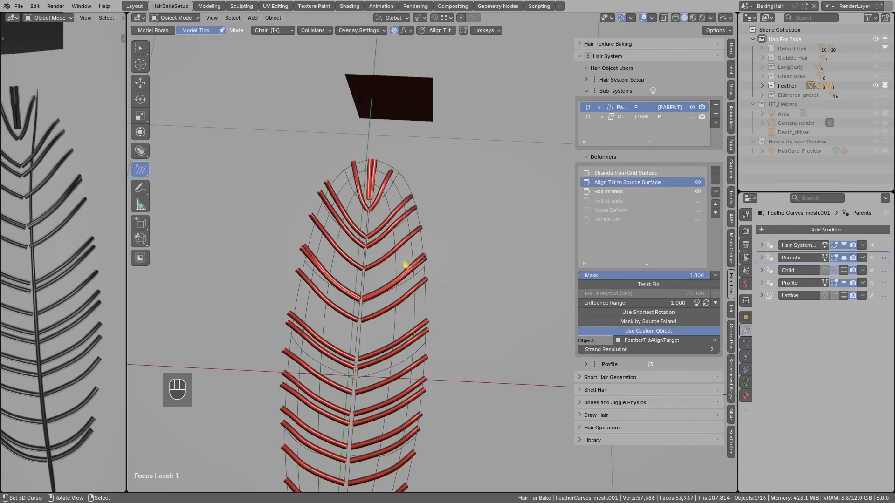
Try rotating the FeatherTiltAlignTarget plane about the global Z axis.
{"action": "middle_click_drag", "start_coordinate": [416, 269], "coordinate": [413, 163]}
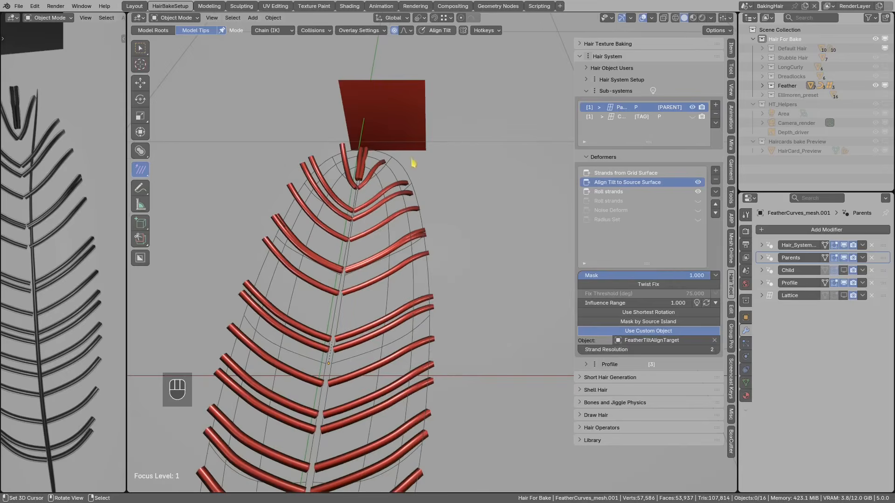
{"action": "left_click", "coordinate": [409, 122]}
{"action": "middle_click_drag", "start_coordinate": [408, 122], "coordinate": [402, 146]}
{"action": "key", "text": "r"}
{"action": "key", "text": "z"}
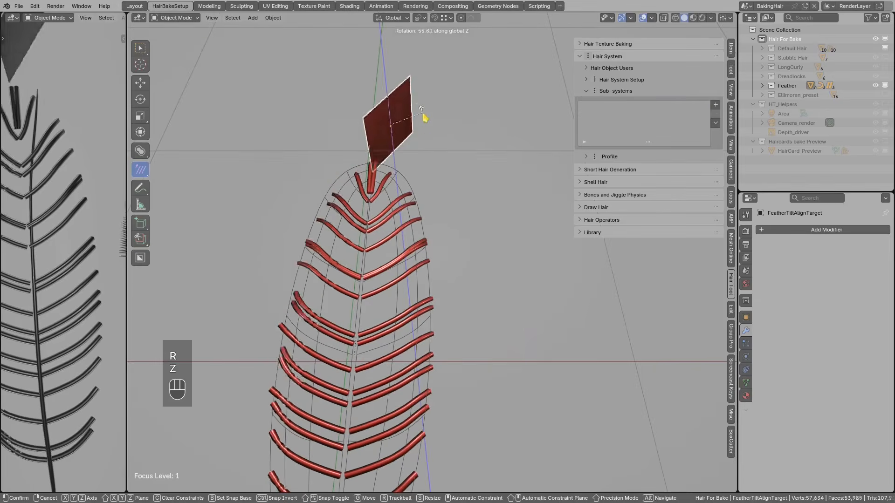
{"action": "left_click", "coordinate": [421, 150]}
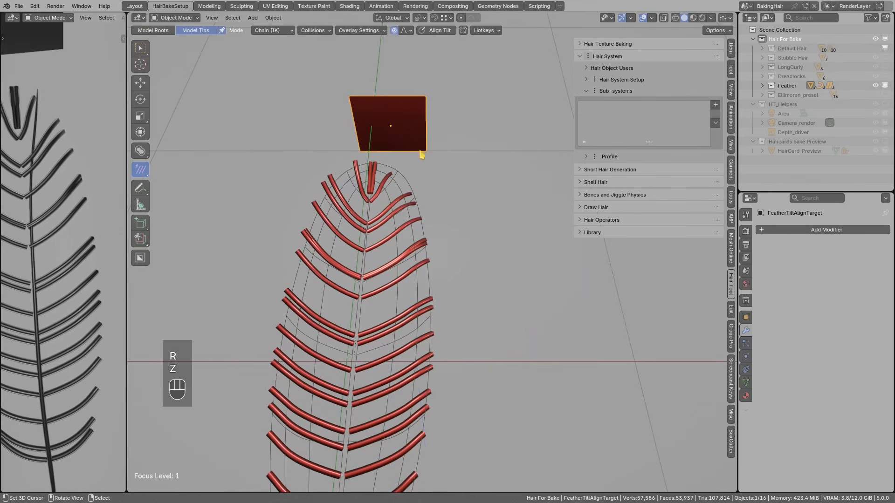
Set the Roll Direction of the parents' first Roll strands deformer to 0.532.
{"action": "middle_click_drag", "start_coordinate": [412, 132], "coordinate": [389, 278]}
{"action": "key", "text": "d"}
{"action": "left_click", "coordinate": [396, 283]}
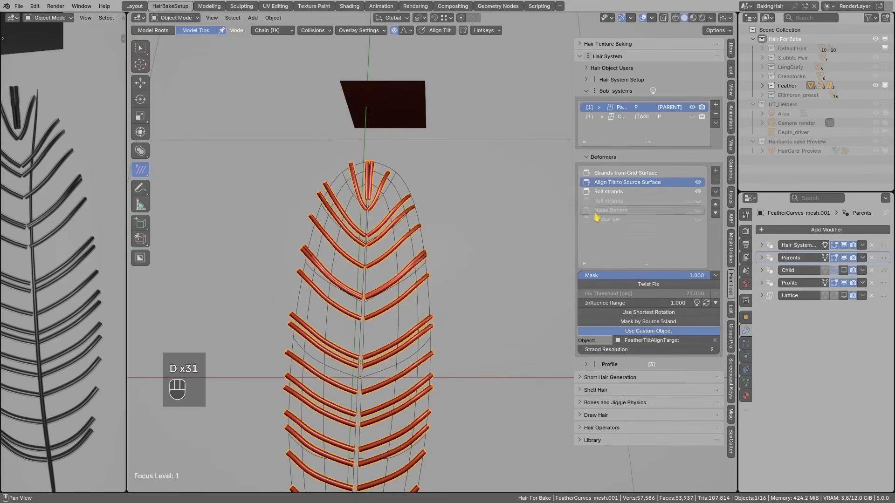
{"action": "left_click", "coordinate": [625, 192]}
{"action": "left_click_drag", "start_coordinate": [634, 420], "coordinate": [667, 426]}
{"action": "key", "text": "alt+a"}
{"action": "middle_click_drag", "start_coordinate": [423, 282], "coordinate": [457, 203], "text": "shift"}
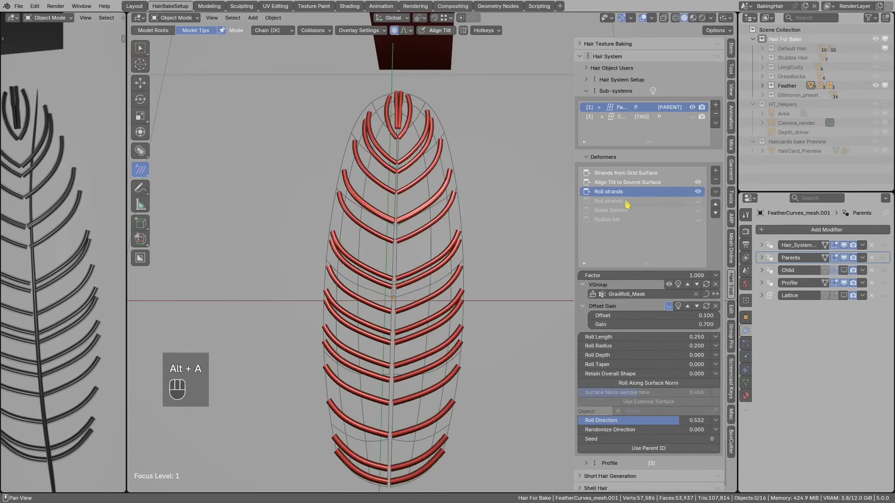
Enable the parents' second Roll strands deformer.
{"action": "middle_click_drag", "start_coordinate": [453, 321], "coordinate": [449, 266], "text": "shift"}
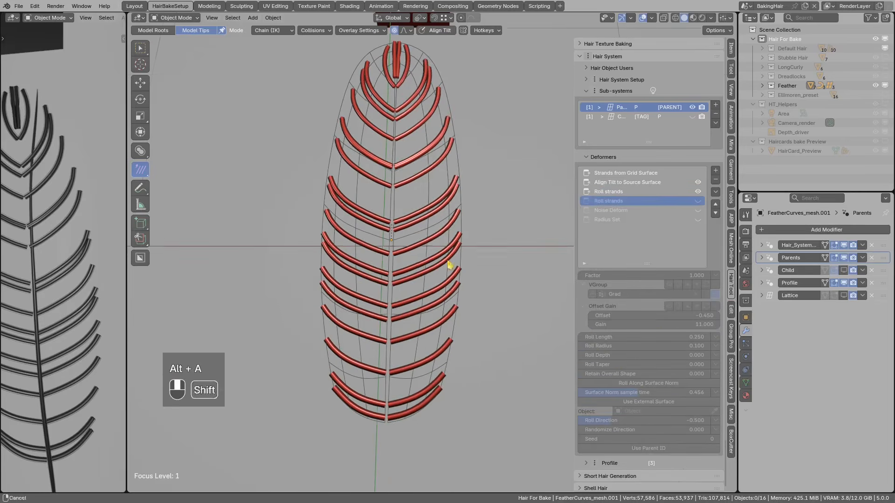
{"action": "left_click", "coordinate": [685, 203]}
{"action": "left_click", "coordinate": [698, 202]}
{"action": "left_click", "coordinate": [698, 202]}
{"action": "left_click", "coordinate": [698, 201]}
Annotate the curl of the feather's lower right strands with freehand strokes, and erase the annotations.
{"action": "scroll", "coordinate": [466, 347], "scroll_direction": "down", "scroll_amount": 1}
{"action": "key", "text": "d"}
{"action": "mouse_move", "coordinate": [397, 378]}
{"action": "left_mouse_down"}
{"action": "mouse_move", "coordinate": [421, 386]}
{"action": "mouse_move", "coordinate": [426, 409]}
{"action": "left_mouse_up"}
{"action": "right_click_drag", "start_coordinate": [403, 394], "coordinate": [435, 381]}
{"action": "mouse_move", "coordinate": [402, 373]}
{"action": "left_mouse_down"}
{"action": "mouse_move", "coordinate": [433, 395]}
{"action": "mouse_move", "coordinate": [440, 388]}
{"action": "mouse_move", "coordinate": [449, 319]}
{"action": "mouse_move", "coordinate": [438, 285]}
{"action": "left_mouse_up"}
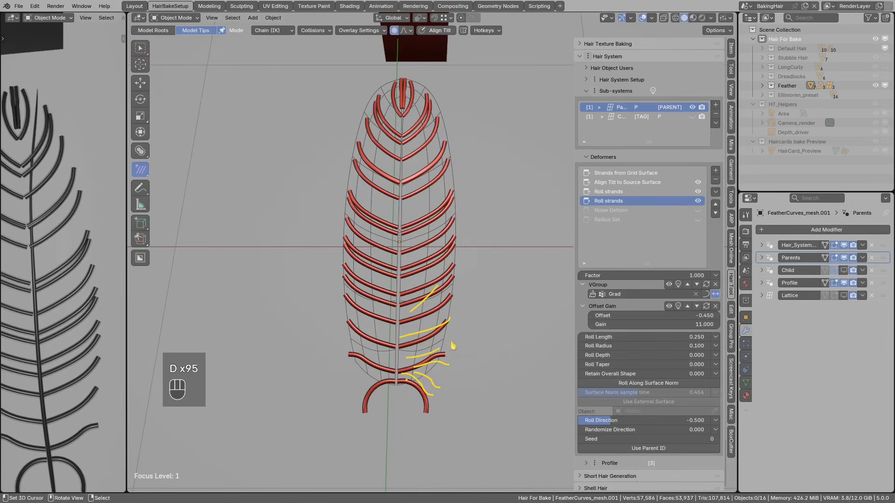
{"action": "left_click_drag", "start_coordinate": [451, 343], "coordinate": [464, 347]}
{"action": "mouse_move", "coordinate": [459, 346]}
{"action": "right_mouse_down"}
{"action": "mouse_move", "coordinate": [446, 396]}
{"action": "mouse_move", "coordinate": [420, 287]}
{"action": "mouse_move", "coordinate": [424, 356]}
{"action": "right_mouse_up"}
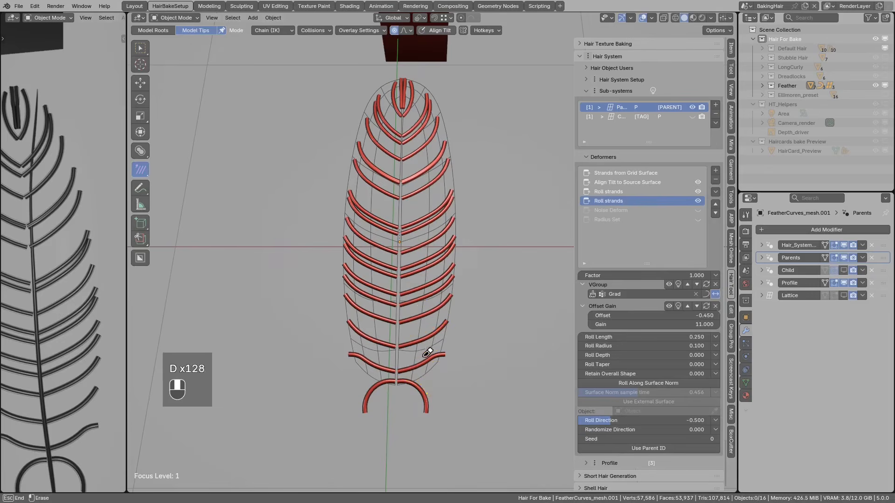
Preview the Offset Gain mask of the second Roll strands deformer on the strands, and return to solid shading.
{"action": "left_click", "coordinate": [629, 210]}
{"action": "middle_click_drag", "start_coordinate": [543, 235], "coordinate": [511, 262]}
{"action": "left_click", "coordinate": [629, 201]}
{"action": "left_click", "coordinate": [677, 307]}
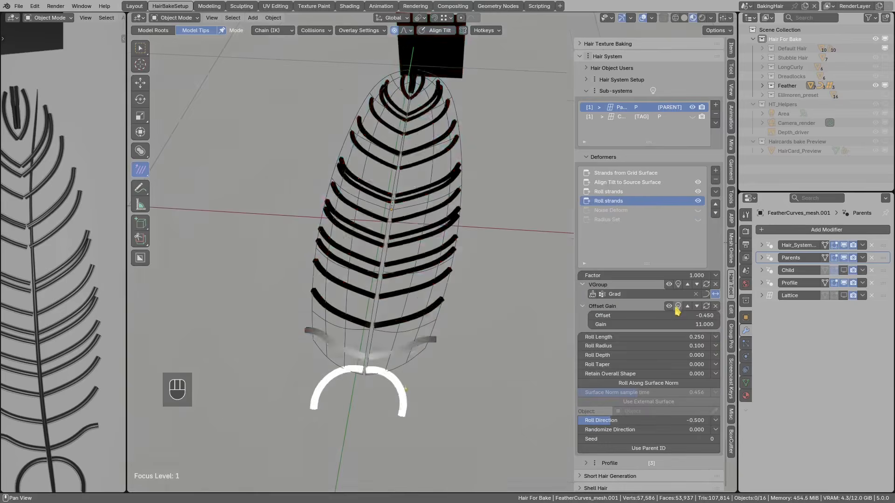
{"action": "middle_click_drag", "start_coordinate": [448, 340], "coordinate": [394, 351]}
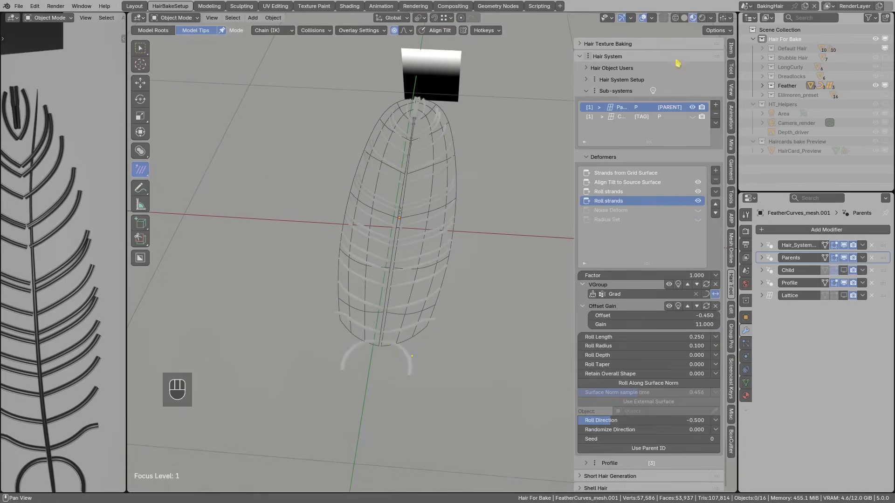
{"action": "left_click", "coordinate": [684, 19]}
{"action": "scroll", "coordinate": [419, 259], "scroll_direction": "up", "scroll_amount": 1}
{"action": "middle_click_drag", "start_coordinate": [401, 278], "coordinate": [493, 256]}
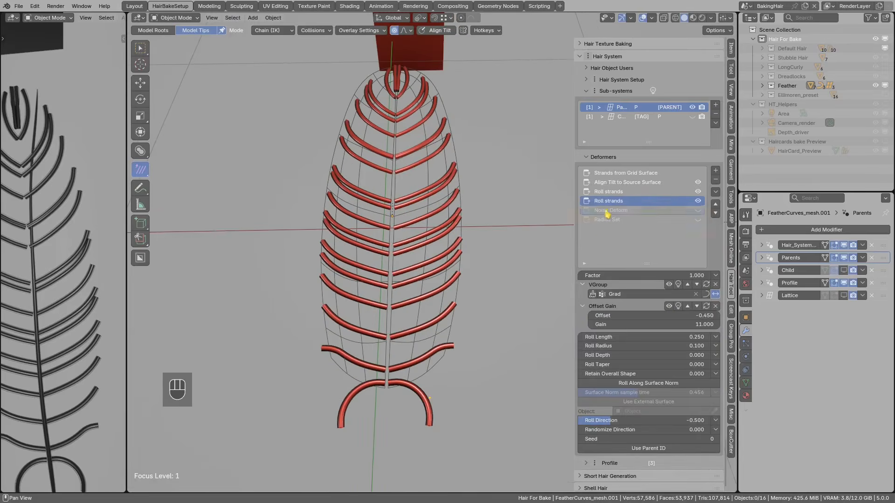
Enable the parents' Noise Deform deformer.
{"action": "left_click", "coordinate": [698, 213]}
{"action": "left_click", "coordinate": [698, 210]}
{"action": "middle_click_drag", "start_coordinate": [467, 280], "coordinate": [583, 312]}
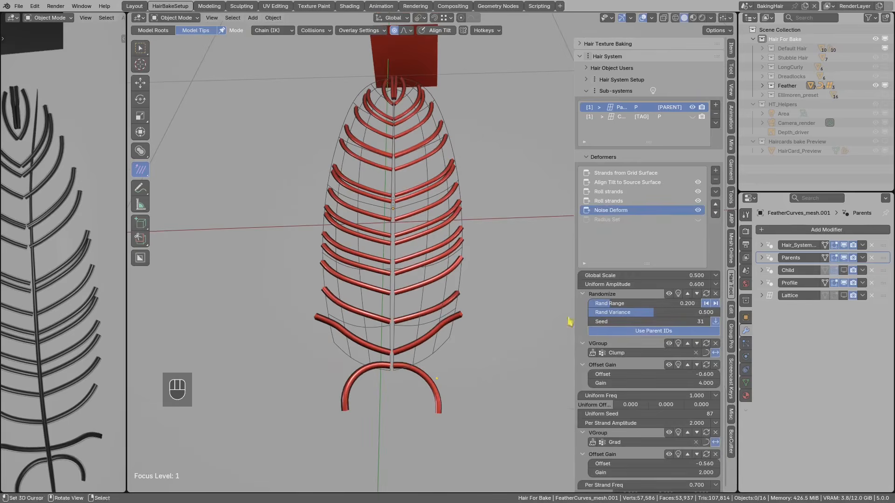
Preview the Noise Deform deformer's Clump and Grad masks on the strands, and return to solid shading.
{"action": "left_click", "coordinate": [678, 365]}
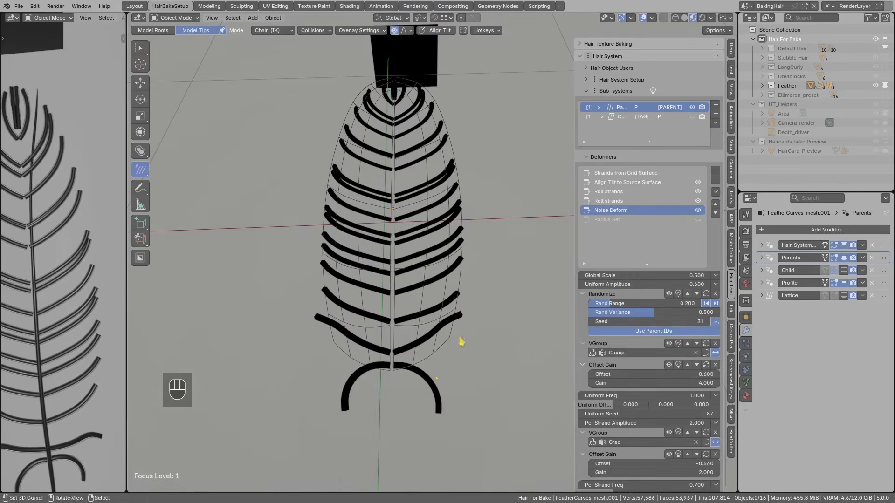
{"action": "scroll", "coordinate": [652, 405], "scroll_direction": "down", "scroll_amount": 1}
{"action": "left_click", "coordinate": [677, 435]}
{"action": "middle_click_drag", "start_coordinate": [466, 336], "coordinate": [443, 342]}
{"action": "scroll", "coordinate": [425, 364], "scroll_direction": "down", "scroll_amount": 1}
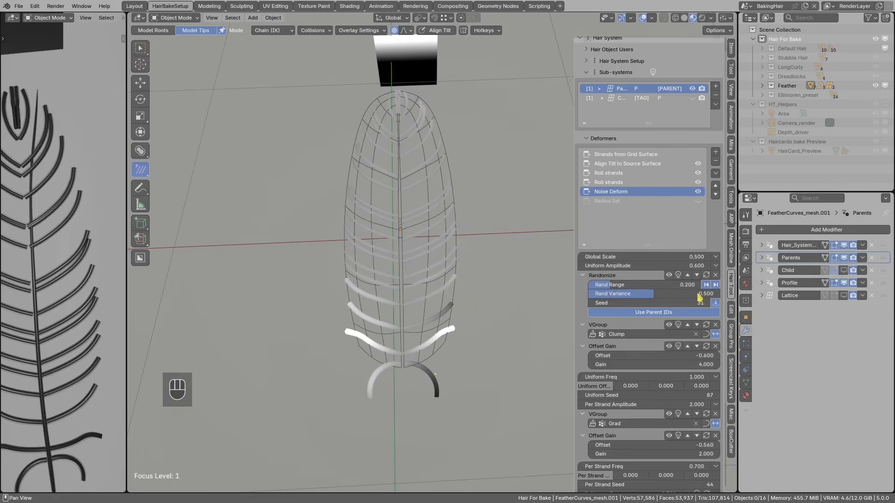
{"action": "left_click", "coordinate": [684, 17]}
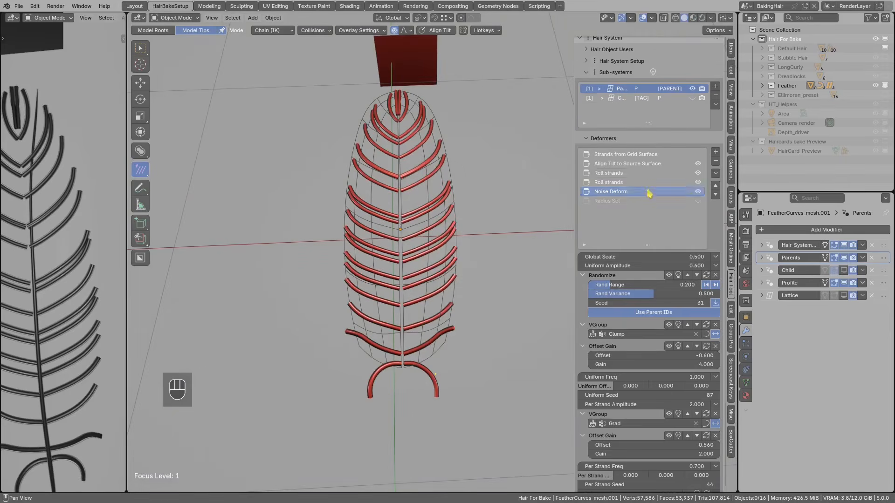
Enable the parents' Radius Set deformer and make the Child sub-system visible.
{"action": "left_click", "coordinate": [675, 201]}
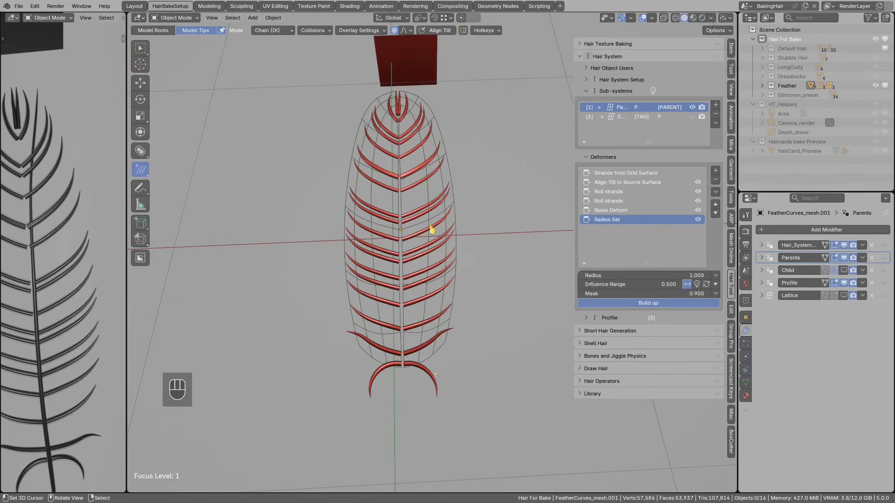
{"action": "key", "text": "alt+a"}
{"action": "left_click_drag", "start_coordinate": [574, 135], "coordinate": [529, 121]}
{"action": "left_click", "coordinate": [630, 120]}
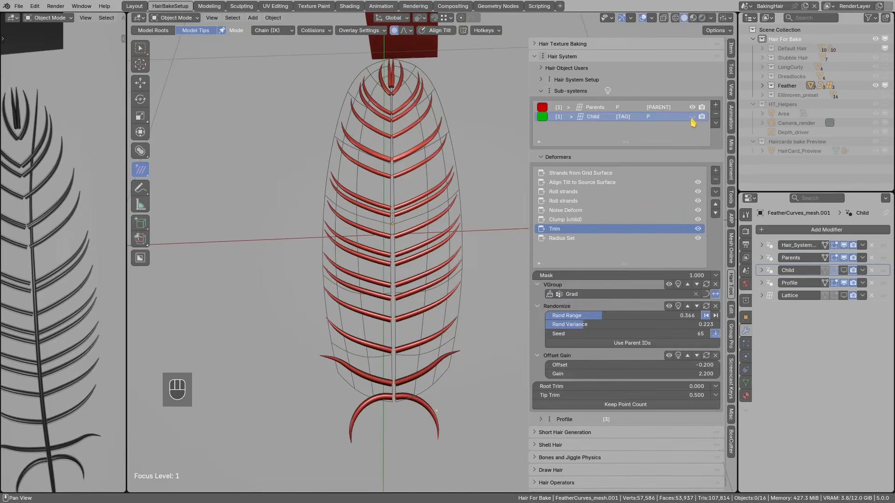
{"action": "left_click", "coordinate": [694, 118]}
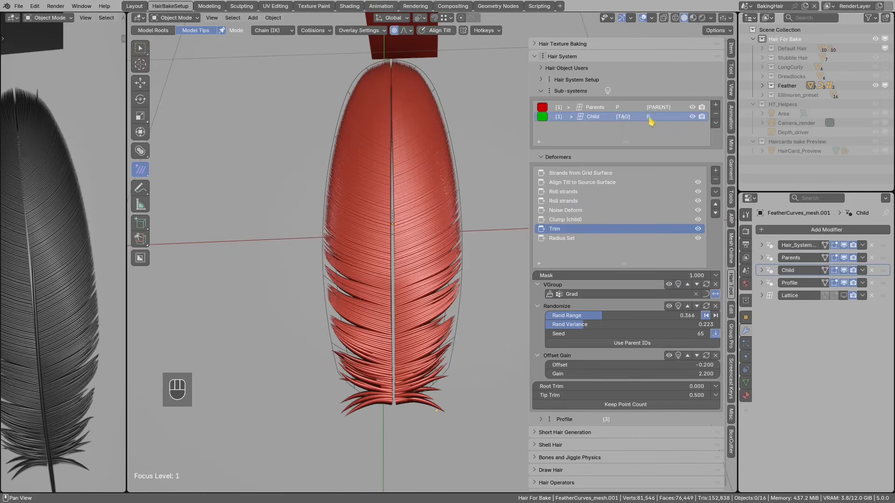
Review the Child's Align Tilt, Clump and Trim deformers, and disable every deformer below Strands from Grid Surface.
{"action": "left_click", "coordinate": [591, 184]}
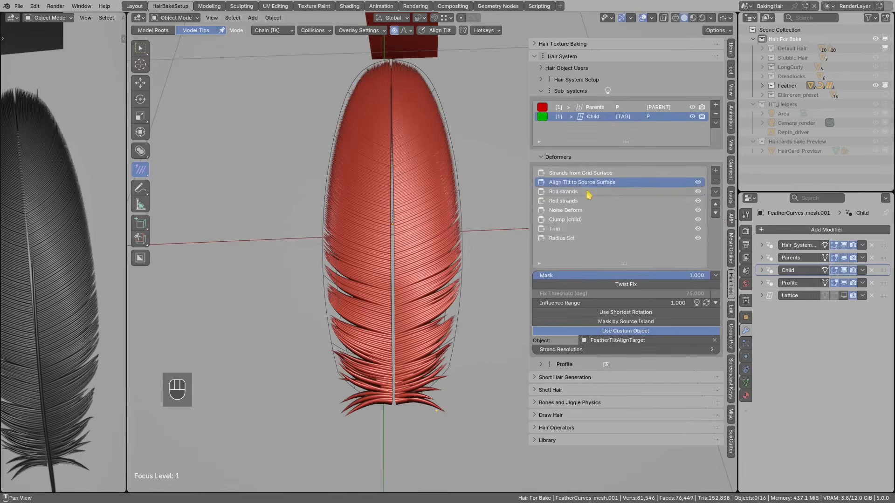
{"action": "left_click", "coordinate": [568, 221]}
{"action": "left_click", "coordinate": [554, 229]}
{"action": "left_click_drag", "start_coordinate": [698, 239], "coordinate": [696, 182]}
{"action": "left_click", "coordinate": [585, 173]}
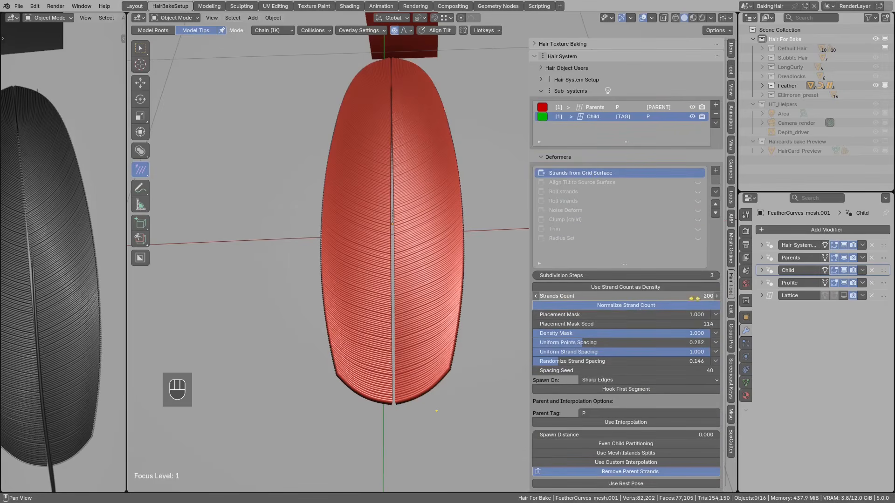
Try a Strands Count of 20 on the Child's Strands from Grid Surface deformer, and restore it to 200.
{"action": "left_click", "coordinate": [674, 296]}
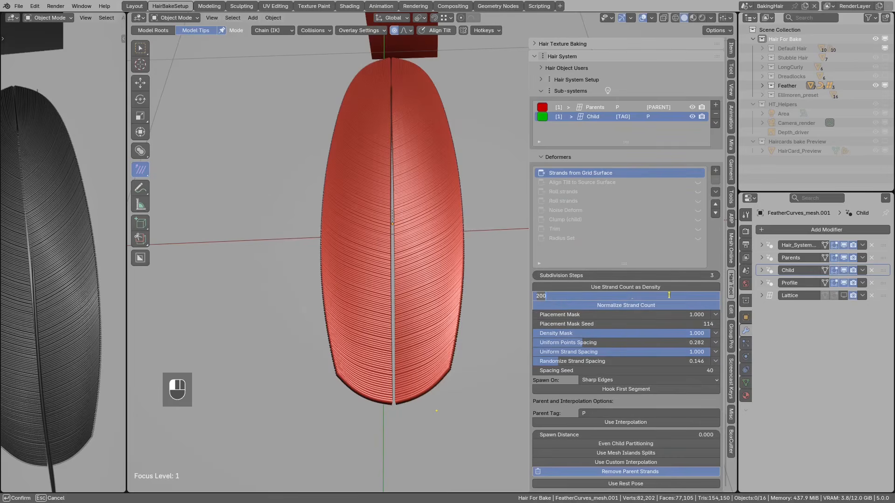
{"action": "key", "text": "Return"}
{"action": "left_click", "coordinate": [629, 294]}
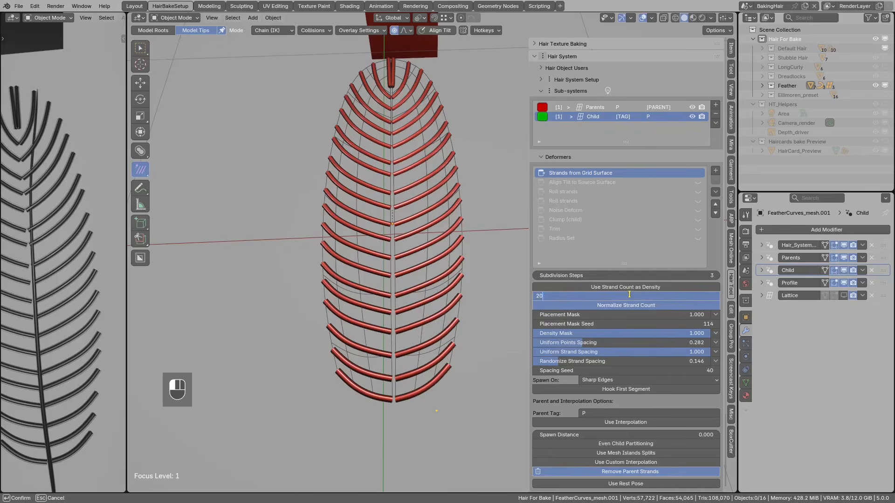
{"action": "type", "text": "200"}
{"action": "key", "text": "Return"}
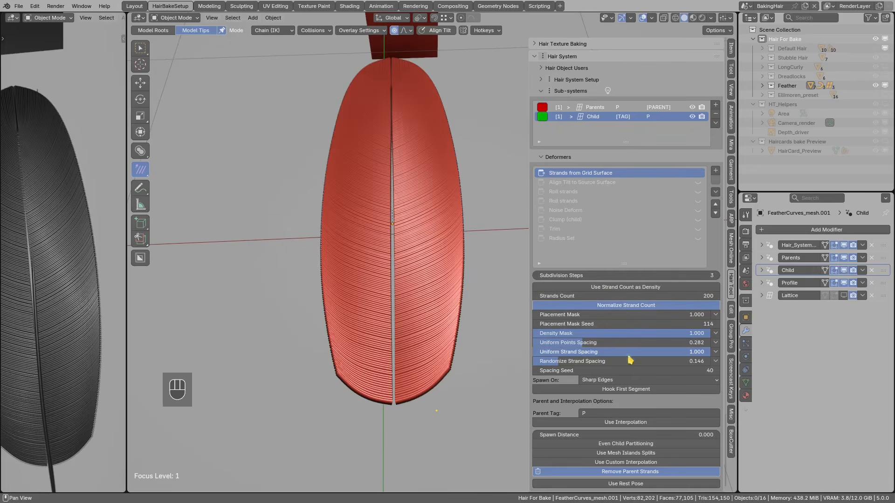
Test the Child's Randomize Strand Spacing at 1.000, and lower it again.
{"action": "scroll", "coordinate": [439, 341], "scroll_direction": "up", "scroll_amount": 3}
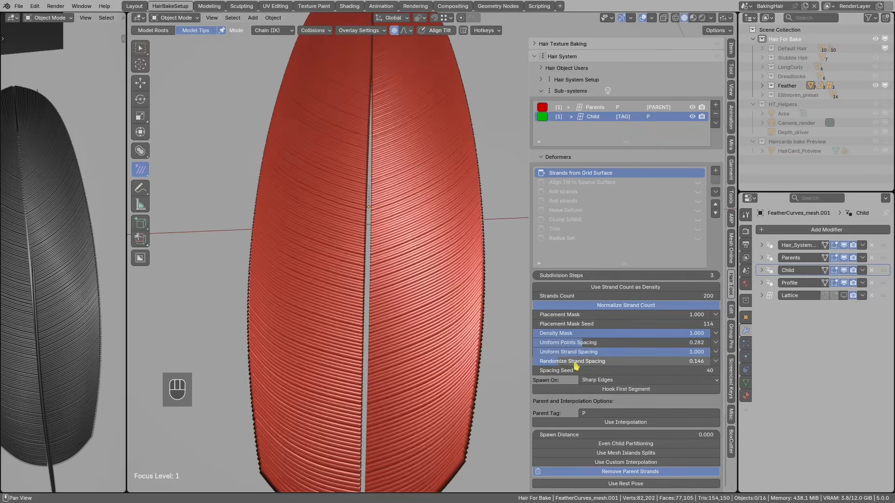
{"action": "left_click_drag", "start_coordinate": [569, 365], "coordinate": [754, 373]}
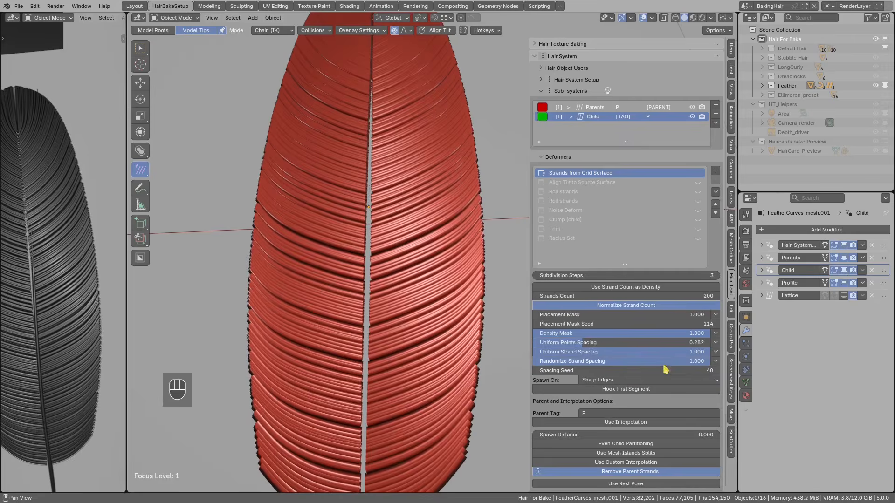
{"action": "left_click_drag", "start_coordinate": [690, 364], "coordinate": [554, 372]}
Enable the Child's Align Tilt to Source Surface deformer.
{"action": "left_click", "coordinate": [601, 182]}
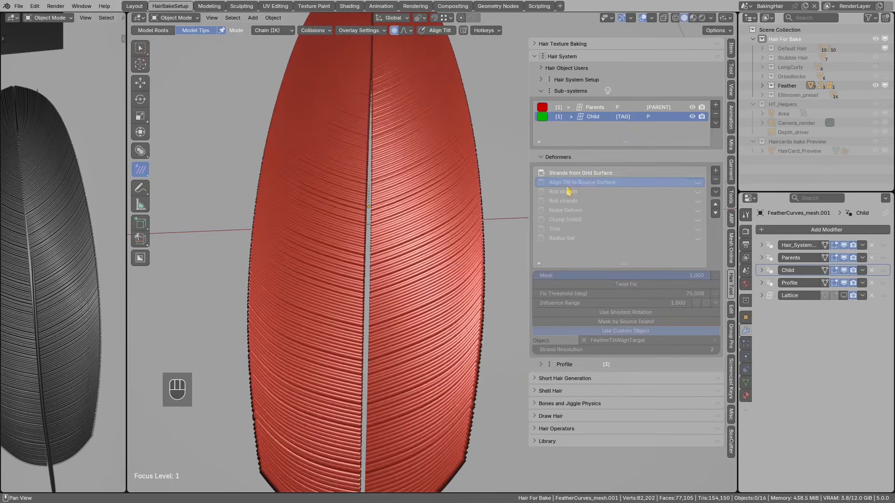
{"action": "scroll", "coordinate": [498, 210], "scroll_direction": "down", "scroll_amount": 3}
{"action": "left_click", "coordinate": [697, 182]}
{"action": "middle_click_drag", "start_coordinate": [422, 249], "coordinate": [459, 242]}
Enable the Child's first Roll strands deformer.
{"action": "left_click", "coordinate": [564, 193]}
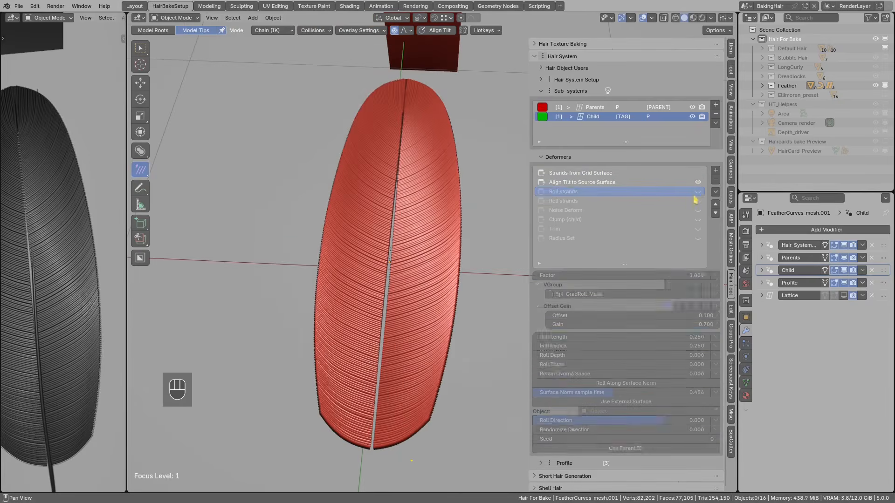
{"action": "left_click", "coordinate": [697, 191]}
{"action": "middle_click_drag", "start_coordinate": [443, 200], "coordinate": [444, 238]}
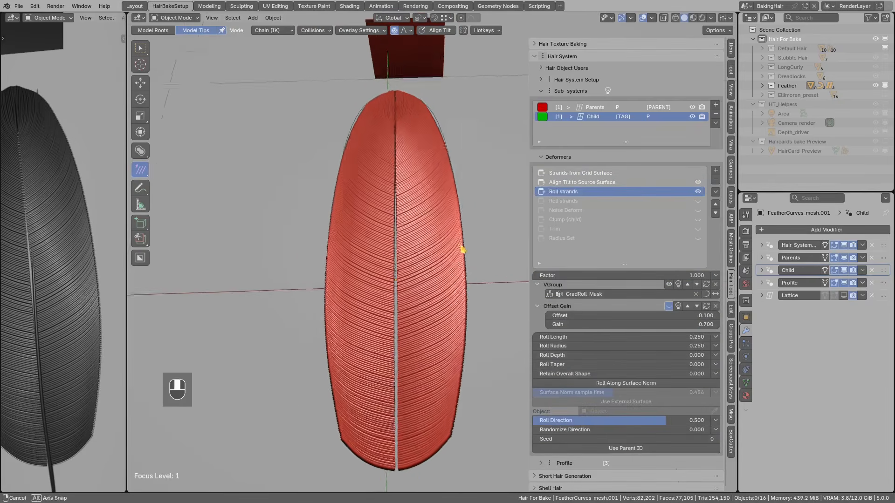
Enable the Child's Radius Set deformer, and toggle the first Roll strands deformer off and on to compare its effect.
{"action": "scroll", "coordinate": [461, 250], "scroll_direction": "up", "scroll_amount": 3}
{"action": "left_click", "coordinate": [564, 238]}
{"action": "left_click", "coordinate": [697, 238]}
{"action": "left_click", "coordinate": [564, 191]}
{"action": "scroll", "coordinate": [436, 273], "scroll_direction": "up", "scroll_amount": 2}
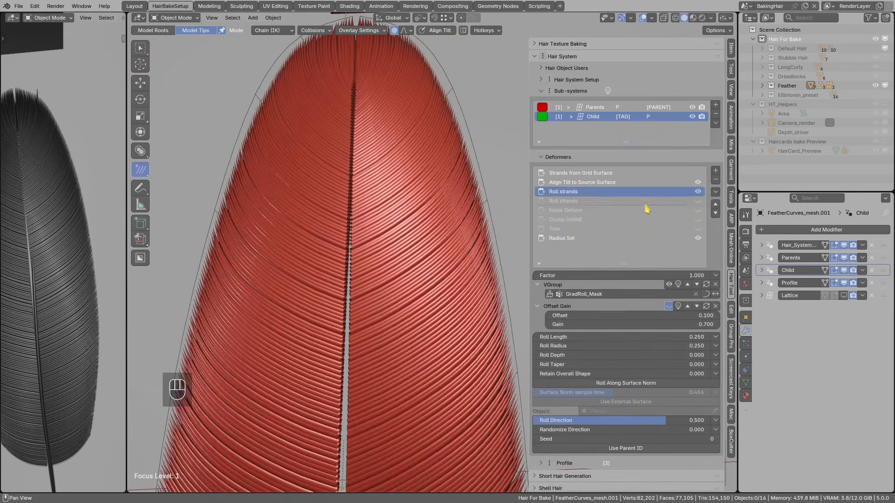
{"action": "left_click", "coordinate": [697, 191]}
{"action": "left_click", "coordinate": [697, 191]}
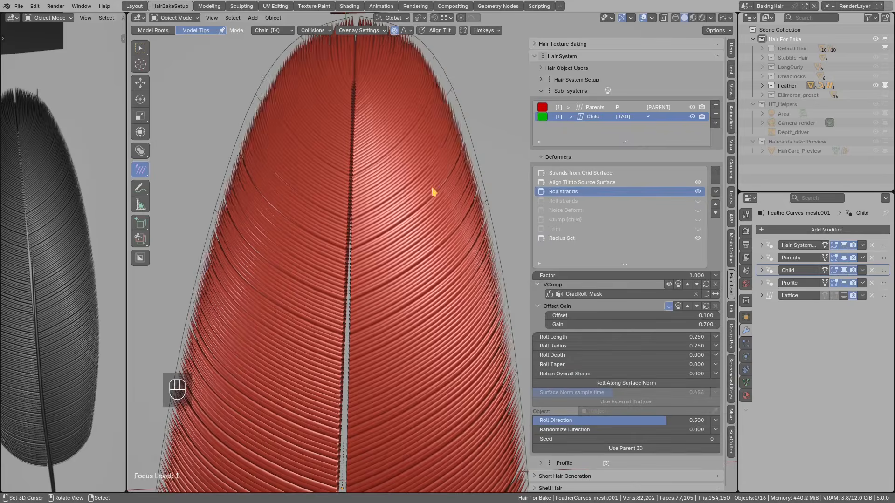
Enable the Child's second Roll strands deformer.
{"action": "scroll", "coordinate": [432, 190], "scroll_direction": "down", "scroll_amount": 2}
{"action": "scroll", "coordinate": [474, 211], "scroll_direction": "down", "scroll_amount": 1}
{"action": "middle_click_drag", "start_coordinate": [470, 232], "coordinate": [459, 190], "text": "shift"}
{"action": "scroll", "coordinate": [445, 186], "scroll_direction": "down", "scroll_amount": 1}
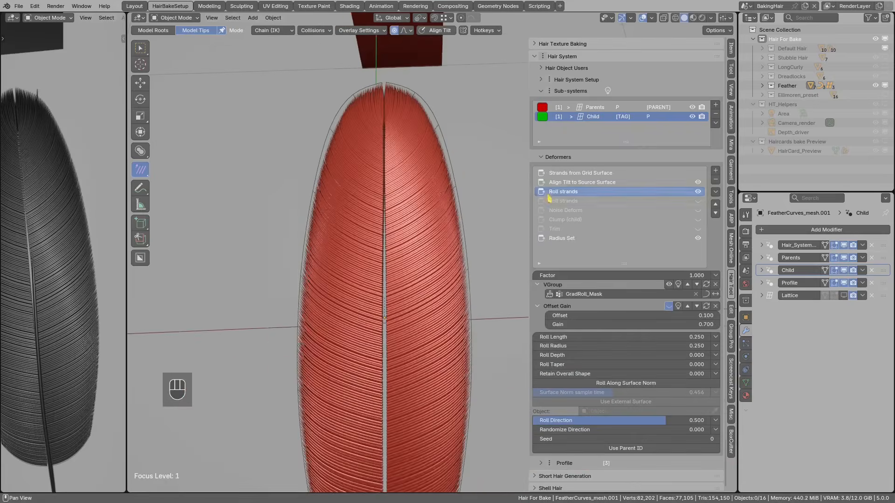
{"action": "left_click", "coordinate": [554, 201]}
{"action": "scroll", "coordinate": [426, 286], "scroll_direction": "down", "scroll_amount": 2}
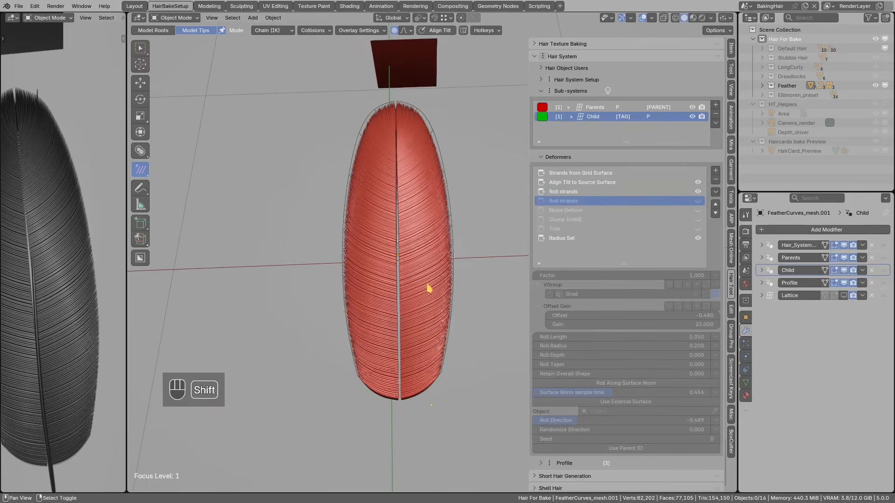
{"action": "left_click", "coordinate": [698, 200]}
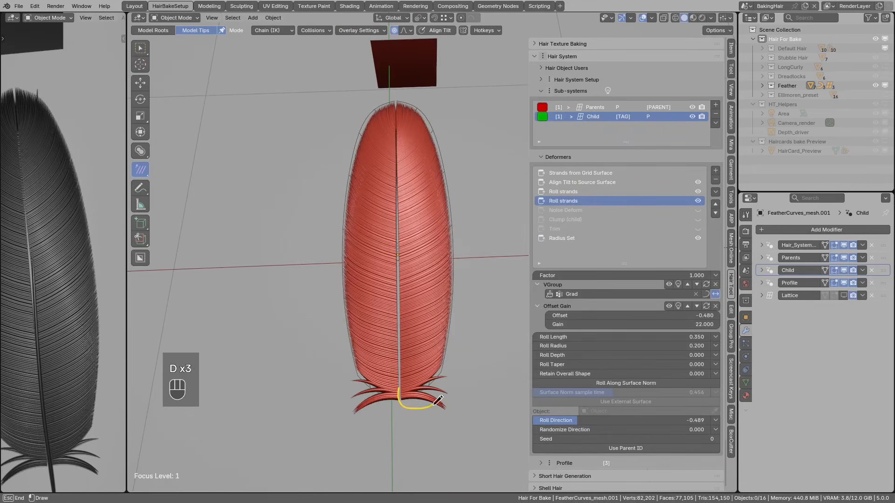
Enable the Child's Noise Deform and Clump (child) deformers.
{"action": "left_click", "coordinate": [603, 210]}
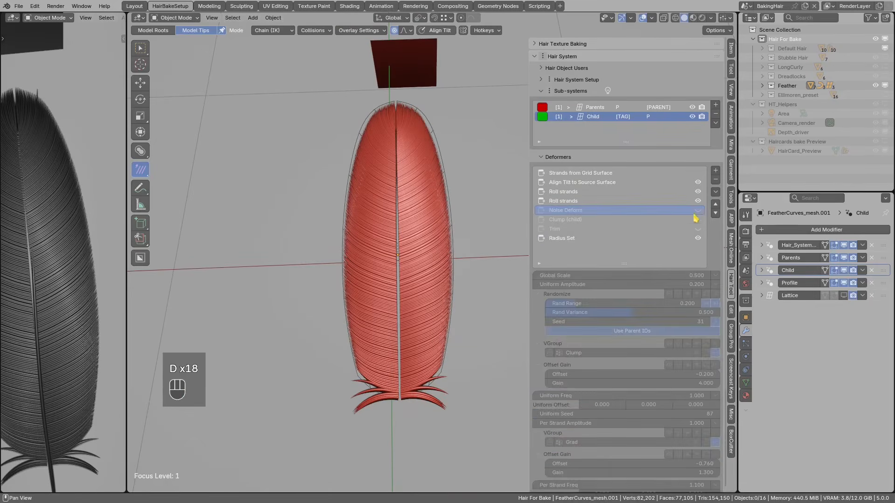
{"action": "left_click", "coordinate": [697, 210]}
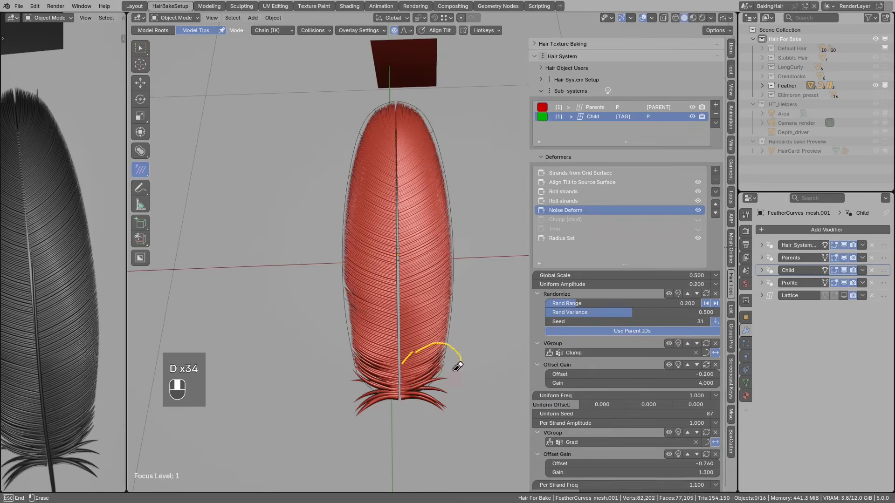
{"action": "left_click", "coordinate": [595, 219]}
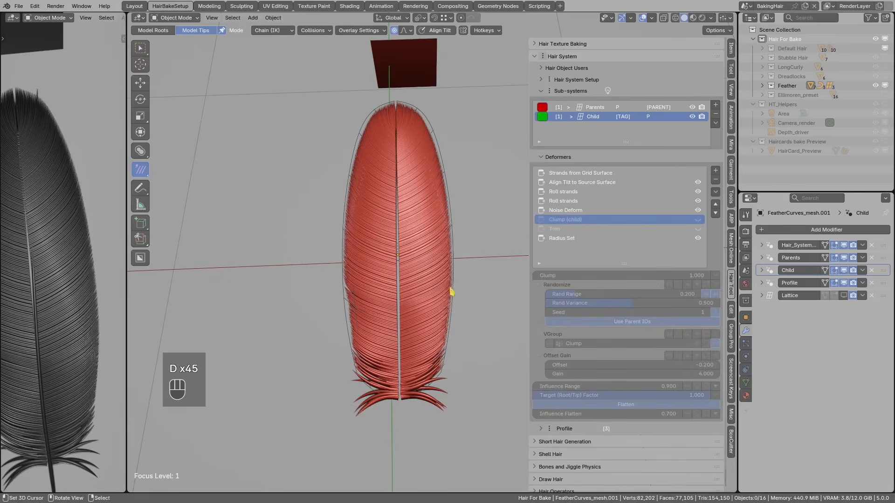
{"action": "left_click", "coordinate": [697, 219]}
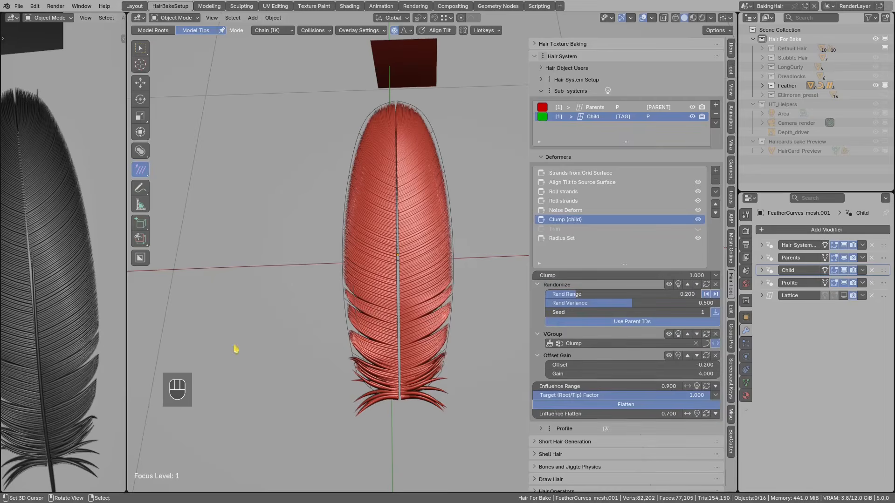
Widen the grey preview viewport, and hide and show the Child sub-system to compare the clumps with the parent strands.
{"action": "scroll", "coordinate": [79, 342], "scroll_direction": "down", "scroll_amount": 4}
{"action": "left_click_drag", "start_coordinate": [126, 323], "coordinate": [147, 323]}
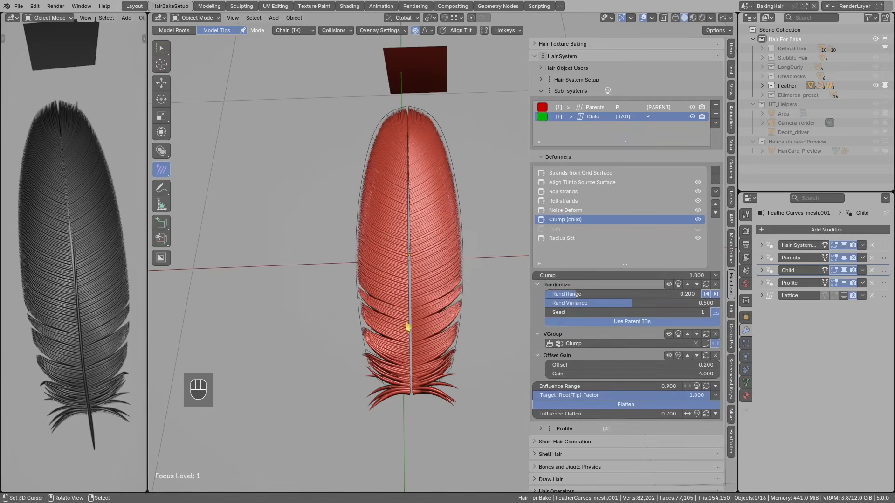
{"action": "left_click", "coordinate": [692, 117]}
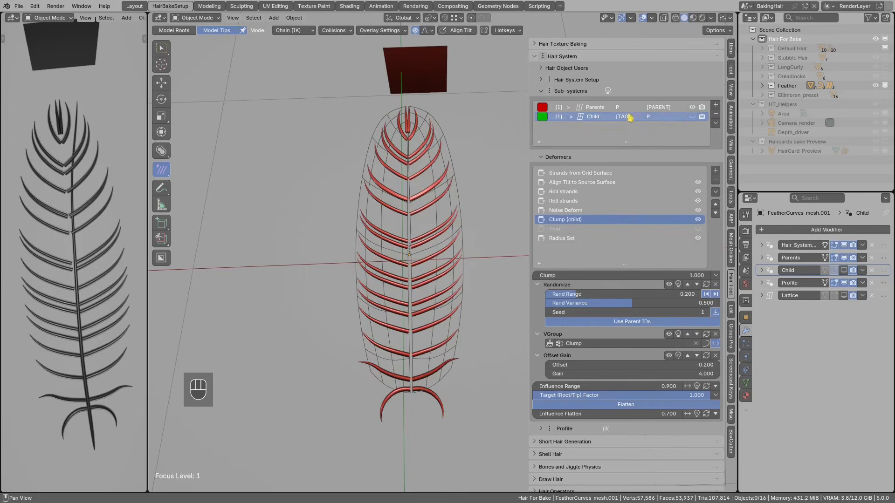
{"action": "left_click", "coordinate": [693, 117]}
{"action": "left_click_drag", "start_coordinate": [457, 300], "coordinate": [454, 326]}
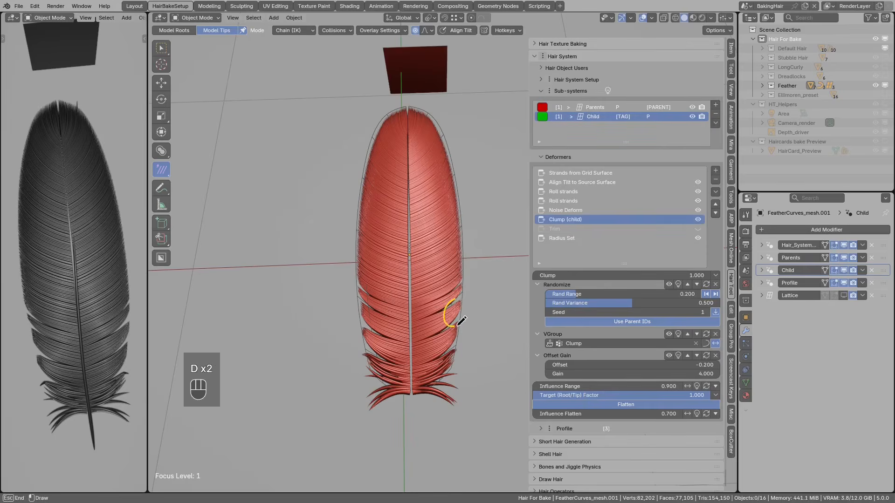
{"action": "right_click_drag", "start_coordinate": [457, 320], "coordinate": [442, 319]}
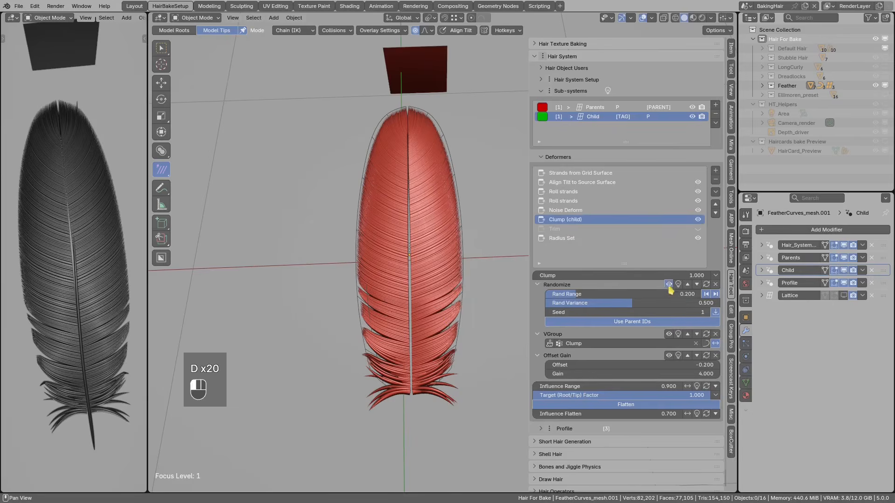
Toggle the Randomize, VGroup and Offset Gain masks of the Clump (child) deformer off and on to compare their effect.
{"action": "left_click", "coordinate": [669, 335]}
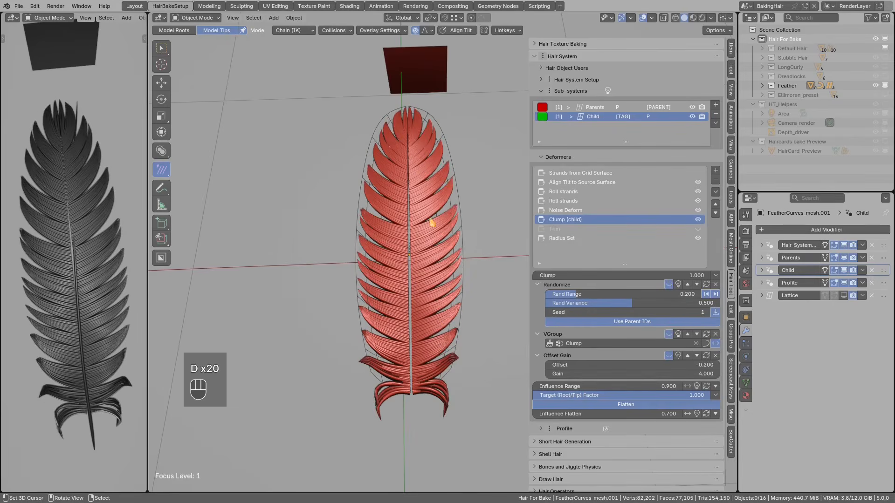
{"action": "left_click", "coordinate": [669, 284]}
{"action": "left_click", "coordinate": [668, 334]}
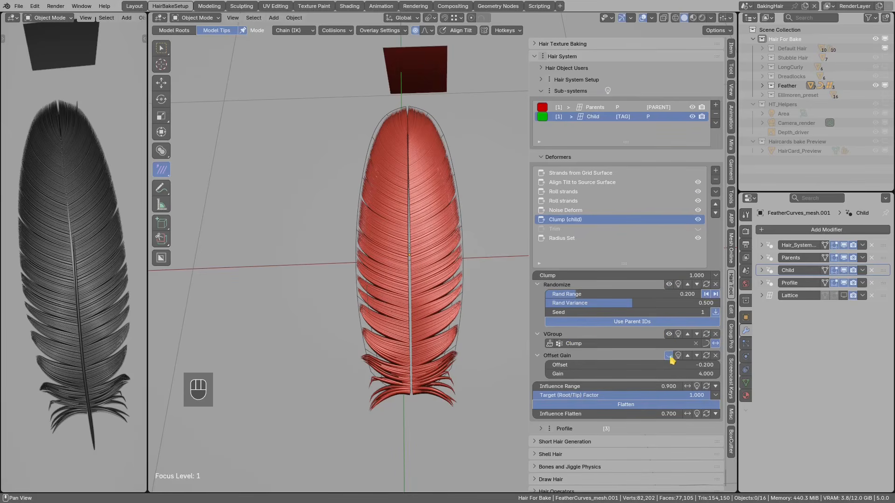
{"action": "left_click", "coordinate": [669, 356]}
{"action": "left_click", "coordinate": [668, 284]}
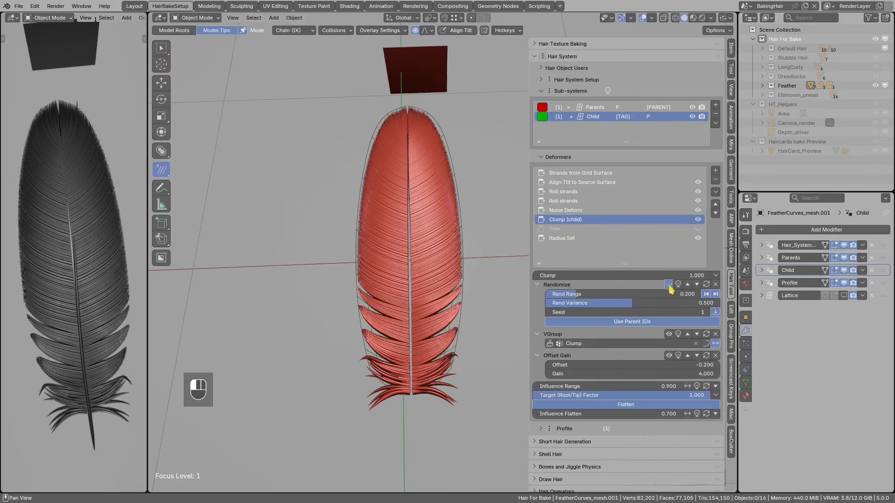
{"action": "left_click", "coordinate": [669, 284]}
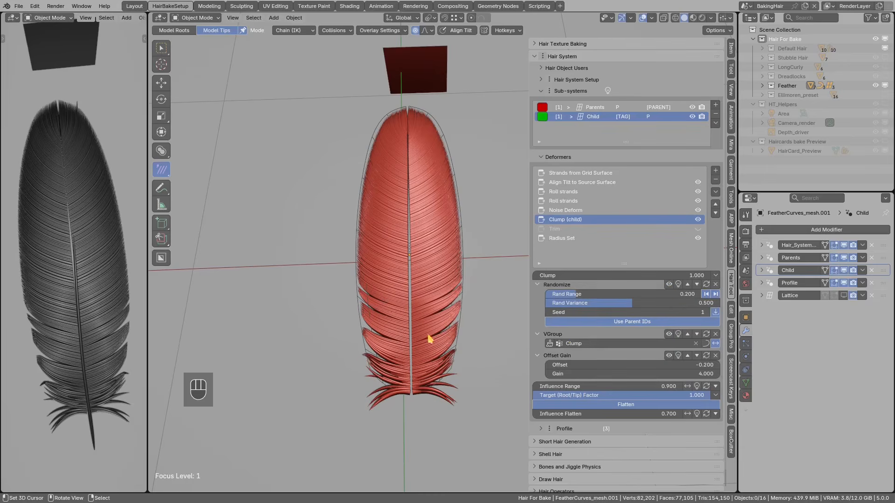
Enable the Child's Trim deformer.
{"action": "left_click", "coordinate": [555, 231]}
{"action": "key", "text": "alt+a"}
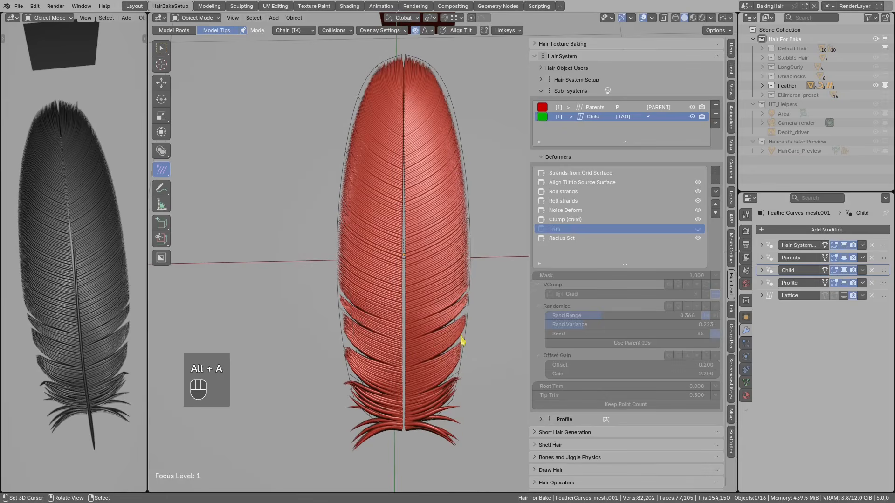
{"action": "left_click", "coordinate": [697, 229]}
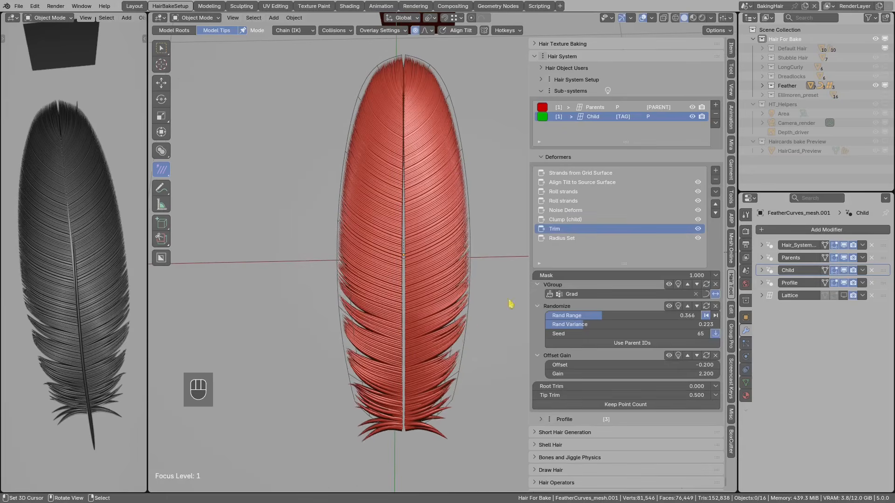
{"action": "key", "text": "alt+a"}
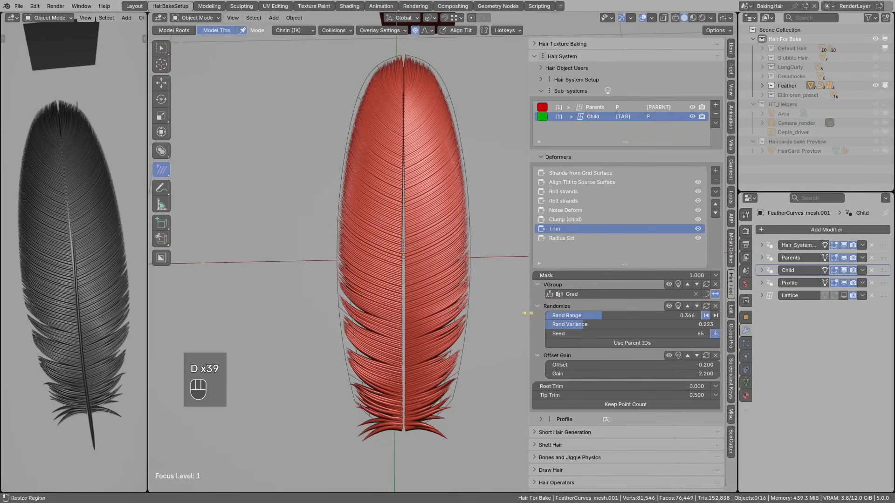
{"action": "middle_click_drag", "start_coordinate": [438, 383], "coordinate": [424, 314]}
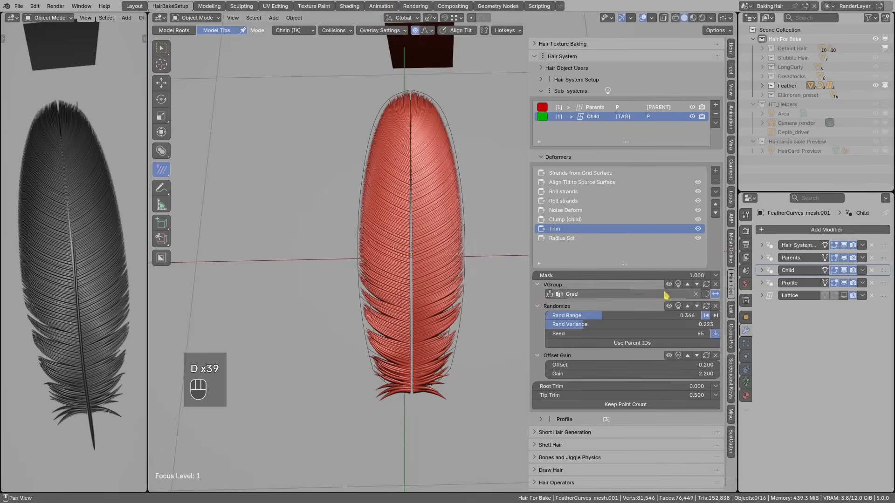
Preview the feather with its material shading from another angle, and return to solid shading with nothing selected.
{"action": "left_click", "coordinate": [677, 355]}
{"action": "mouse_move", "coordinate": [449, 347]}
{"action": "middle_mouse_down"}
{"action": "mouse_move", "coordinate": [401, 303]}
{"action": "mouse_move", "coordinate": [345, 327]}
{"action": "middle_mouse_up"}
{"action": "key", "text": "KP_7"}
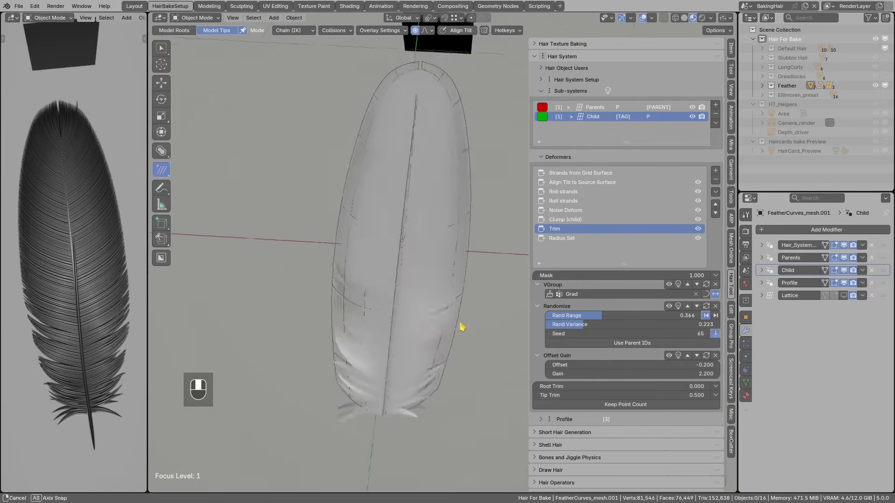
{"action": "left_click", "coordinate": [436, 308]}
{"action": "left_click", "coordinate": [683, 18]}
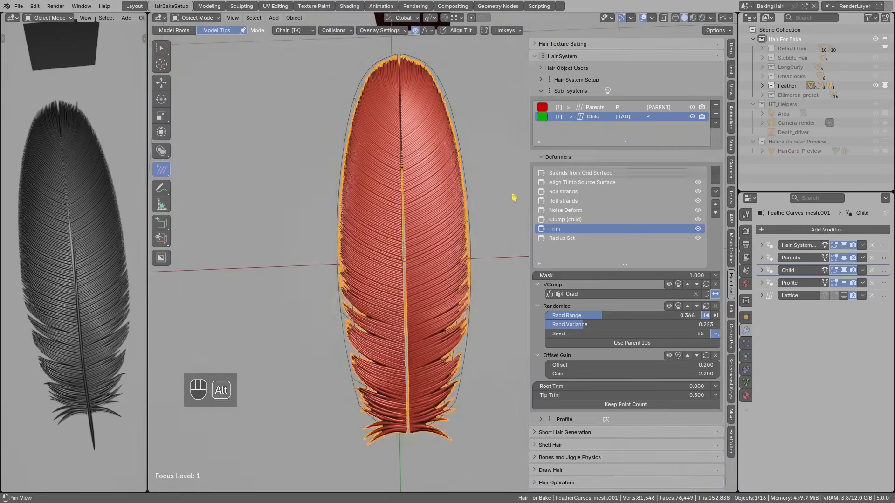
{"action": "key", "text": "alt+a"}
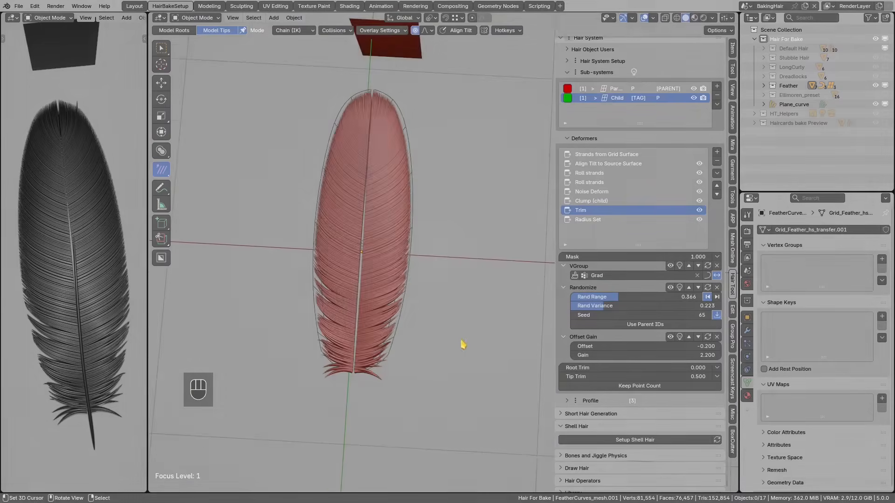
Add a plane, clear its location to the world origin, and view it from above.
{"action": "middle_click_drag", "start_coordinate": [461, 344], "coordinate": [313, 253], "text": "shift"}
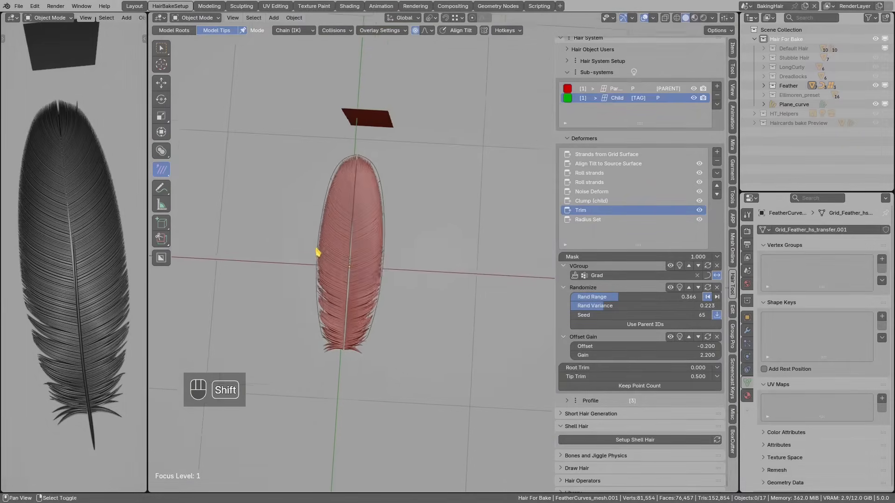
{"action": "key", "text": "shift+a"}
{"action": "mouse_move", "coordinate": [308, 238]}
{"action": "left_click", "coordinate": [361, 264]}
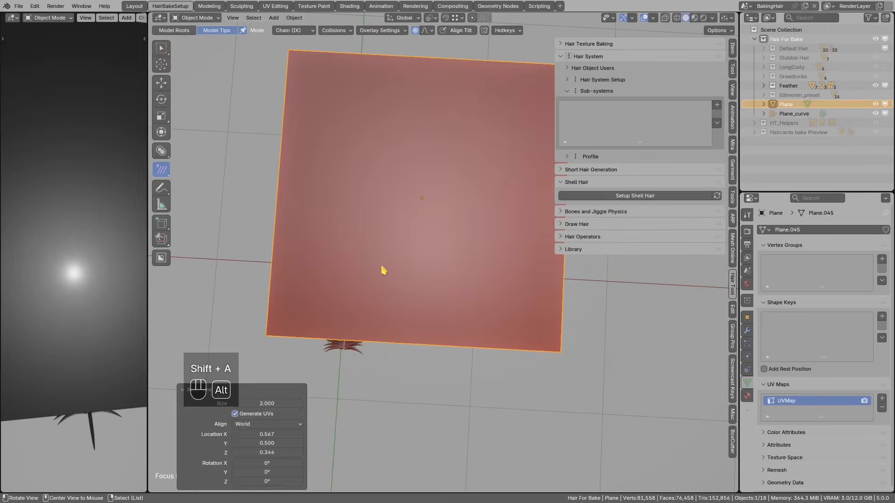
{"action": "key", "text": "alt+g"}
{"action": "key", "text": "KP_7"}
Scale the plane into a narrow upright strip, by 0.551 in Y, and move it about 0.843 along X beside the feather.
{"action": "key", "text": "s"}
{"action": "key", "text": "x"}
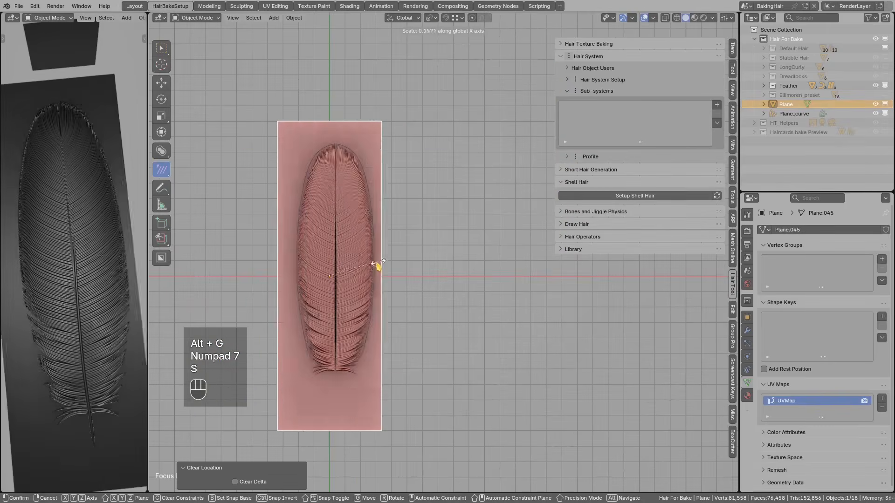
{"action": "left_click", "coordinate": [351, 264]}
{"action": "key", "text": "g"}
{"action": "left_click", "coordinate": [373, 265]}
{"action": "key", "text": "s"}
{"action": "key", "text": "y"}
{"action": "left_click", "coordinate": [365, 204]}
{"action": "key", "text": "g"}
{"action": "middle_click", "coordinate": [374, 235]}
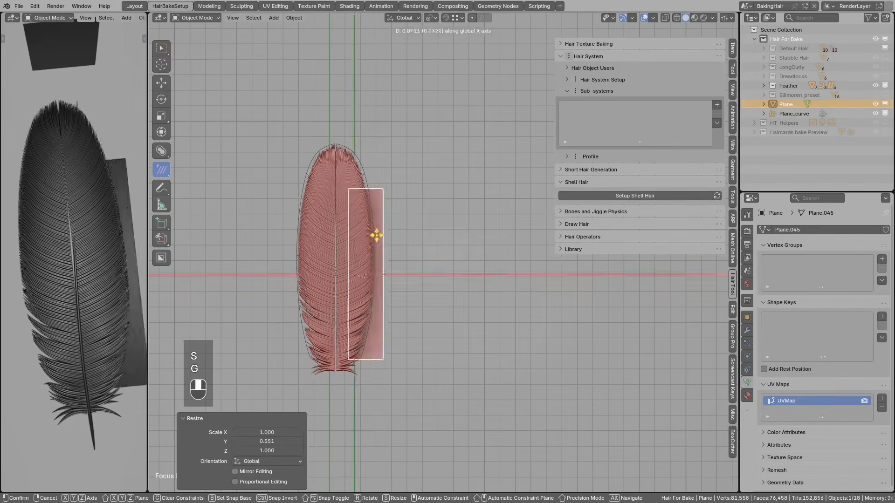
{"action": "left_click", "coordinate": [491, 238]}
Apply the plane's scale.
{"action": "middle_click_drag", "start_coordinate": [491, 242], "coordinate": [423, 246], "text": "shift"}
{"action": "scroll", "coordinate": [423, 246], "scroll_direction": "up", "scroll_amount": 1}
{"action": "key", "text": "ctrl+a"}
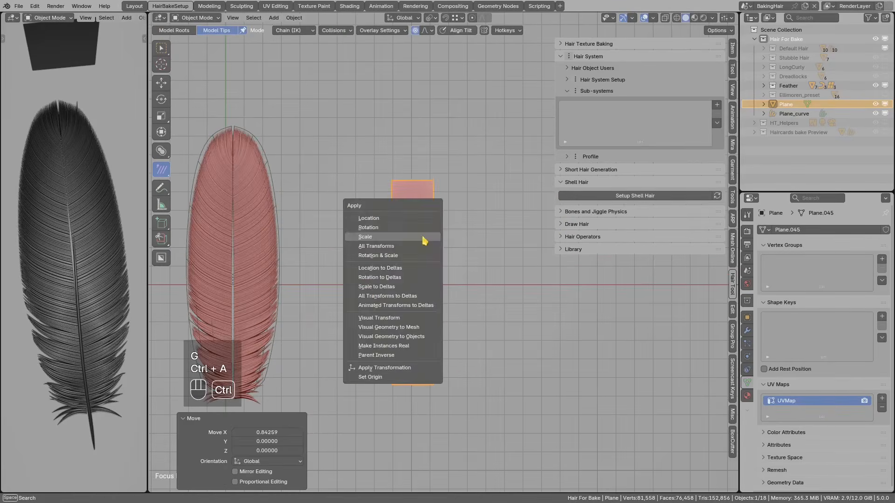
{"action": "left_click", "coordinate": [368, 237]}
Move the plane's whole mesh about 0.11 along X in Edit Mode so one long edge lies at the object's origin.
{"action": "key", "text": "Tab"}
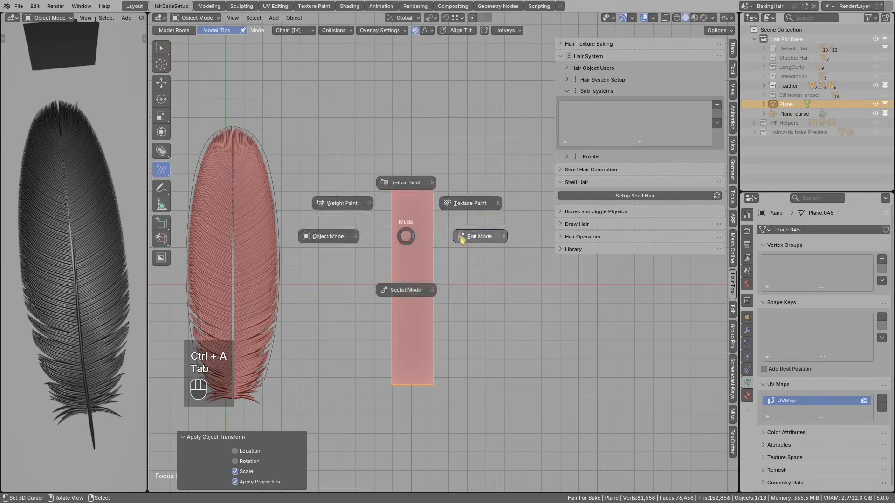
{"action": "left_click", "coordinate": [463, 239]}
{"action": "scroll", "coordinate": [408, 244], "scroll_direction": "up", "scroll_amount": 1}
{"action": "key", "text": "g"}
{"action": "middle_click", "coordinate": [430, 248]}
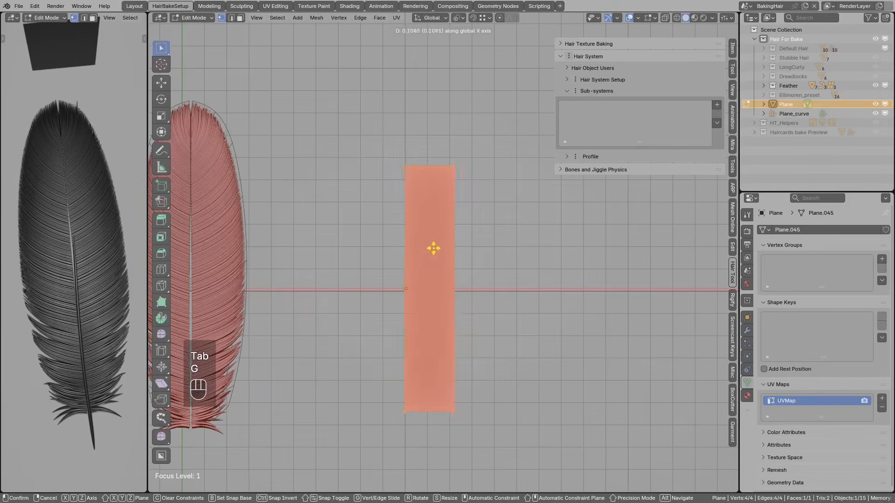
{"action": "left_click", "coordinate": [436, 247]}
Extrude the strip's upper short edge about 0.03 along Y, and rotate the new edge 50.4° about its active vertex.
{"action": "middle_click_drag", "start_coordinate": [425, 177], "coordinate": [422, 225], "text": "shift"}
{"action": "key", "text": "alt+a"}
{"action": "right_click", "coordinate": [405, 215]}
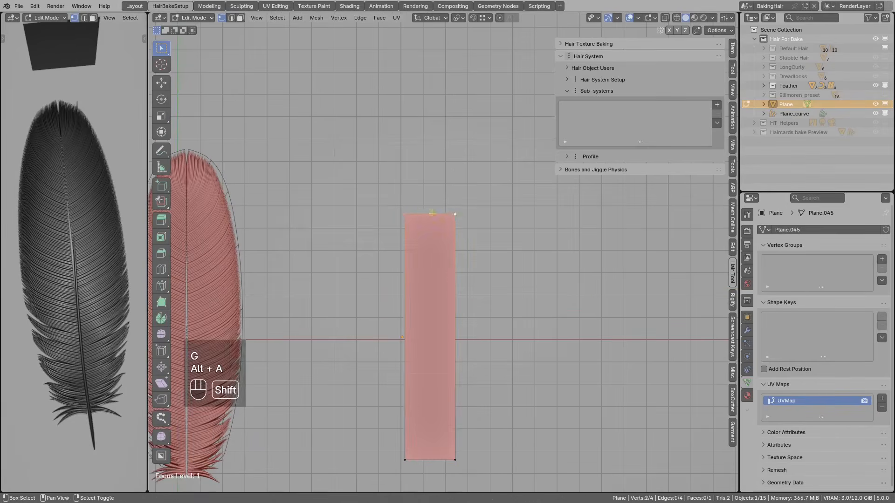
{"action": "right_click", "coordinate": [455, 215], "text": "shift"}
{"action": "key", "text": "e"}
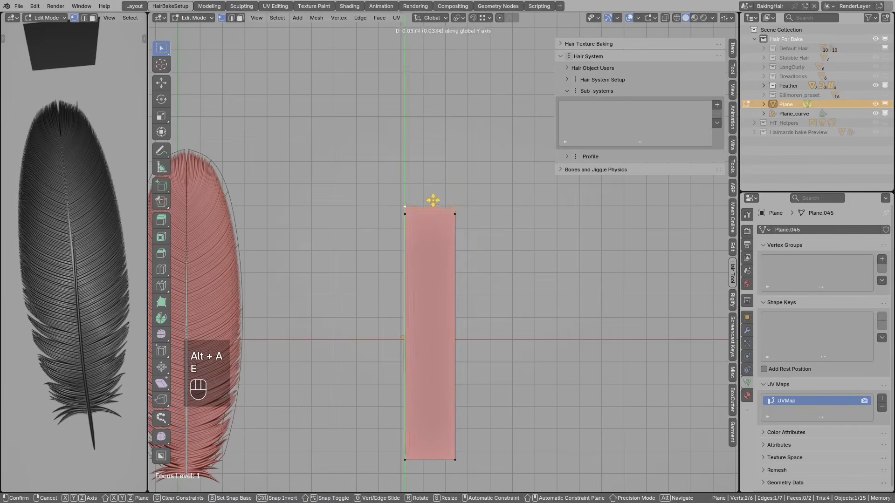
{"action": "left_click", "coordinate": [431, 200]}
{"action": "key", "text": "r"}
{"action": "left_click", "coordinate": [442, 161]}
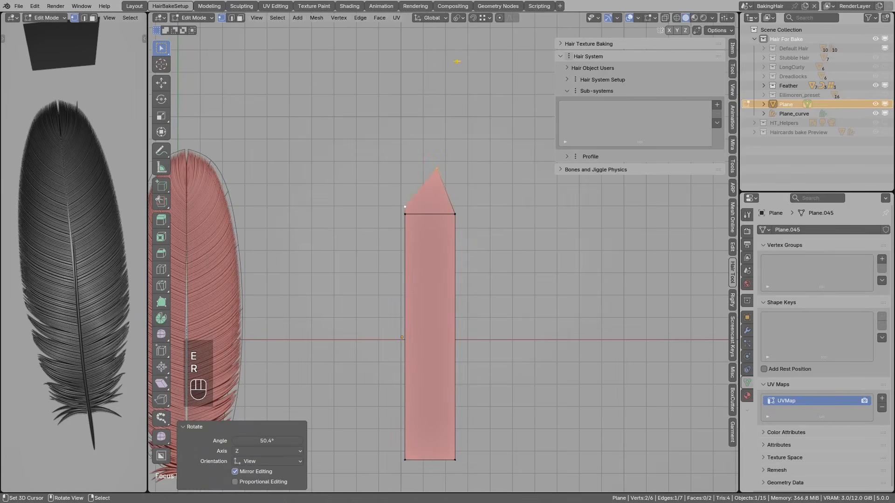
With the pivot on Active Element, extrude the slanted edge 0.03193 along Y and rotate it 38.8°.
{"action": "left_click", "coordinate": [456, 21]}
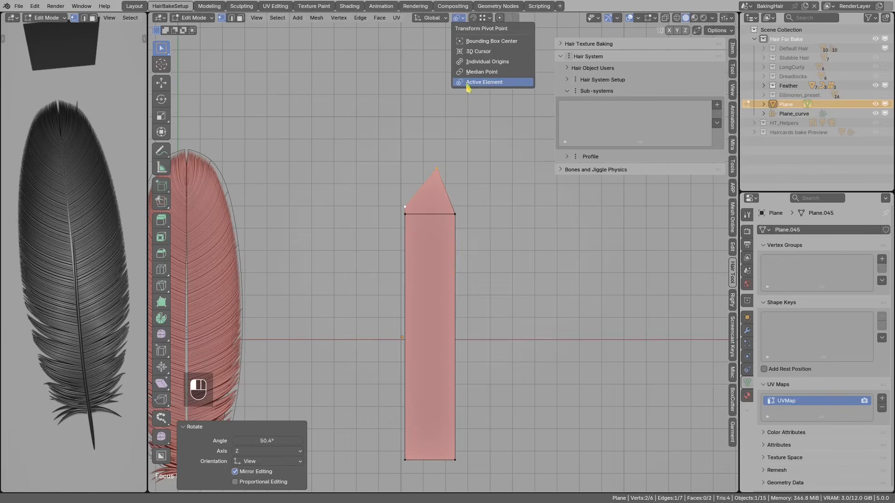
{"action": "scroll", "coordinate": [418, 179], "scroll_direction": "up", "scroll_amount": 2}
{"action": "key", "text": "e"}
{"action": "left_click", "coordinate": [412, 168]}
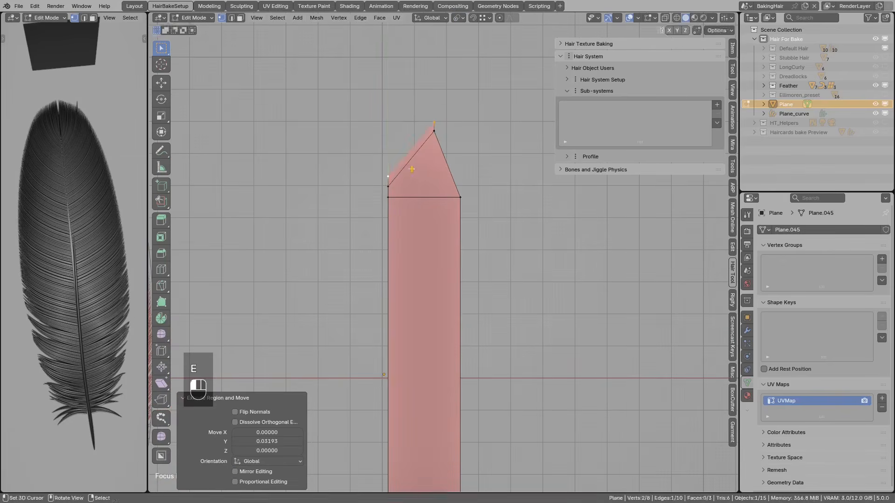
{"action": "key", "text": "r"}
{"action": "left_click", "coordinate": [405, 102]}
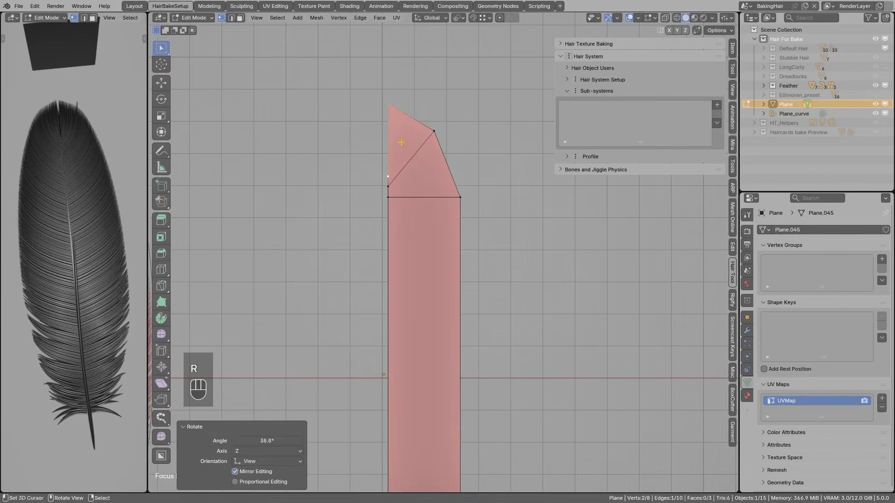
Align all vertices along the mesh's straight inner edge by scaling them to 0 along X.
{"action": "scroll", "coordinate": [405, 102], "scroll_direction": "down", "scroll_amount": 3}
{"action": "key", "text": "alt+a"}
{"action": "key", "text": "b"}
{"action": "left_click_drag", "start_coordinate": [398, 144], "coordinate": [414, 404]}
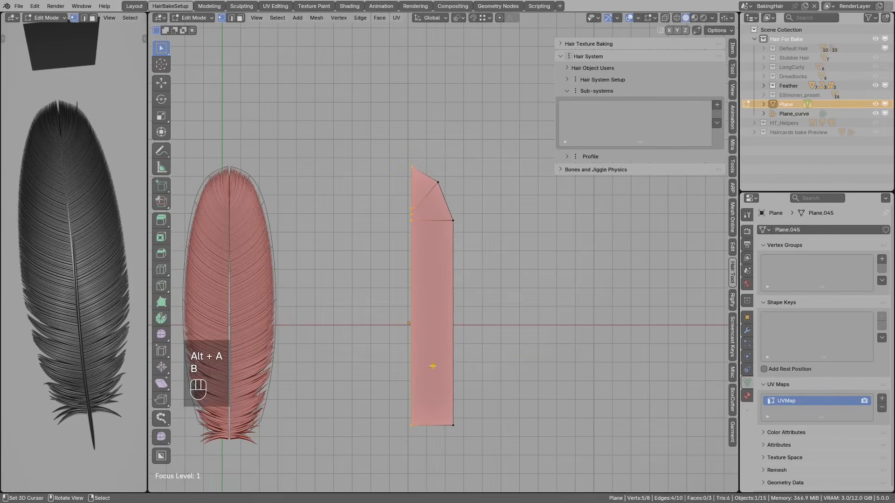
{"action": "key", "text": "s"}
{"action": "key", "text": "x"}
{"action": "left_click", "coordinate": [450, 286]}
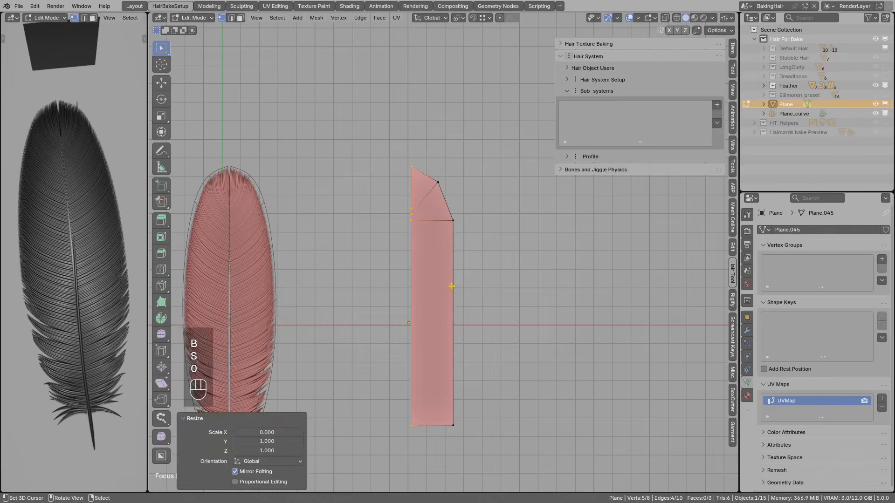
Move the strip's lower outer corner vertex by -0.01741 in X and 0.12539 in Y to slant the bottom edge.
{"action": "scroll", "coordinate": [432, 211], "scroll_direction": "up", "scroll_amount": 3}
{"action": "key", "text": "alt+a"}
{"action": "scroll", "coordinate": [427, 260], "scroll_direction": "down", "scroll_amount": 1}
{"action": "middle_click_drag", "start_coordinate": [452, 375], "coordinate": [460, 310], "text": "shift"}
{"action": "left_click", "coordinate": [465, 437]}
{"action": "key", "text": "g"}
{"action": "left_click", "coordinate": [462, 398]}
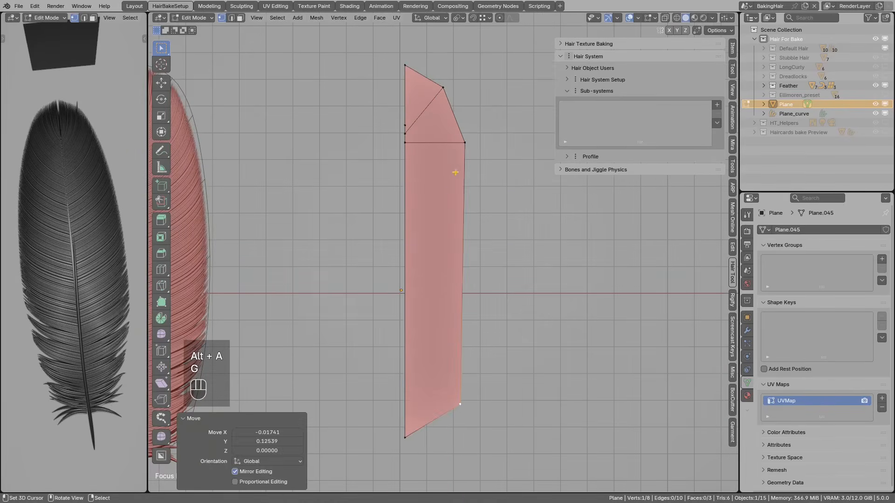
Lower two inner-edge vertices near the tip, moving the upper one of them -0.01741 along Y.
{"action": "left_click", "coordinate": [450, 139]}
{"action": "key", "text": "g"}
{"action": "left_click", "coordinate": [403, 135]}
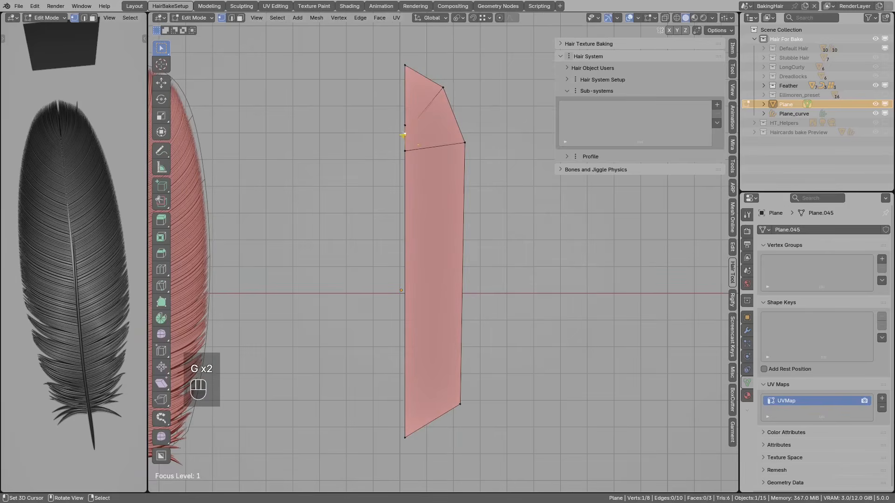
{"action": "key", "text": "g"}
{"action": "left_click", "coordinate": [420, 148]}
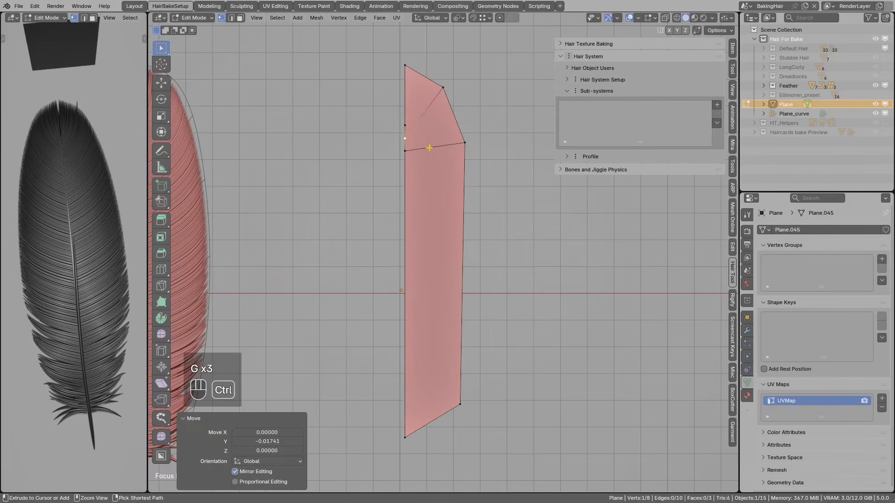
Add a lengthwise loop cut through the strip's middle and move the lower outer corner vertex -0.02264 in X and 0.03483 in Y.
{"action": "key", "text": "ctrl+r"}
{"action": "left_click", "coordinate": [436, 149]}
{"action": "key", "text": "alt+a"}
{"action": "left_click", "coordinate": [459, 406]}
{"action": "key", "text": "g"}
{"action": "left_click", "coordinate": [455, 395]}
Add a crosswise loop cut halfway along the strip and move its outer and middle vertices outward to bow the shape.
{"action": "key", "text": "ctrl+r"}
{"action": "left_click", "coordinate": [461, 254]}
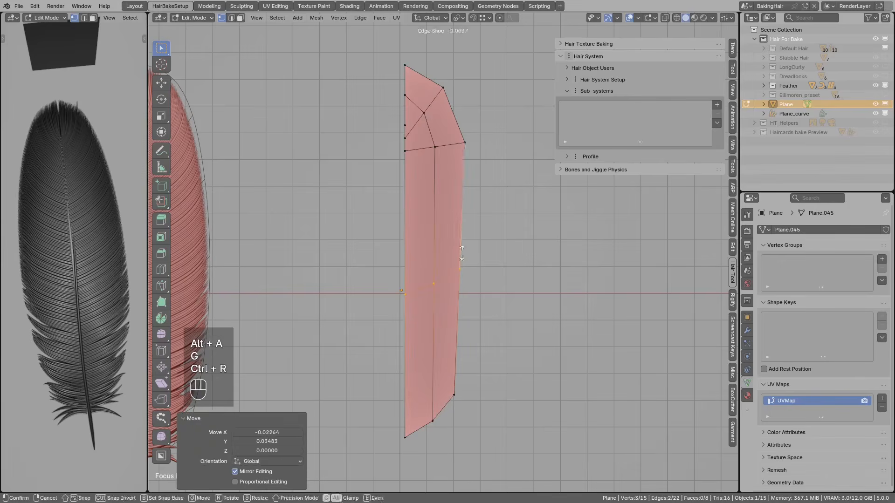
{"action": "left_click", "coordinate": [461, 253]}
{"action": "left_click", "coordinate": [463, 261]}
{"action": "key", "text": "g"}
{"action": "left_click", "coordinate": [472, 265]}
{"action": "left_click", "coordinate": [439, 273]}
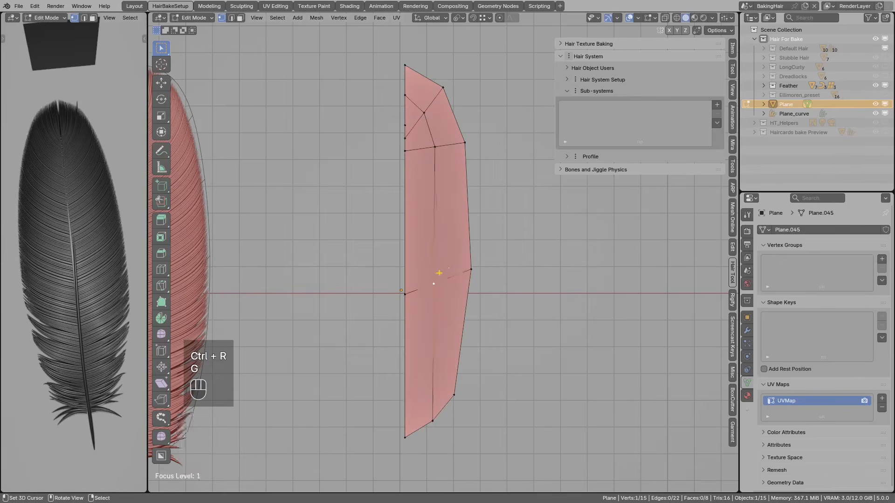
{"action": "key", "text": "g"}
{"action": "left_click", "coordinate": [444, 270]}
{"action": "key", "text": "g"}
{"action": "left_click", "coordinate": [449, 278]}
Raise the upper outer corner vertex, reposition the two centre-loop vertices near the tip, and shift the lower outer corner -0.00348 along Y.
{"action": "right_click", "coordinate": [462, 147]}
{"action": "key", "text": "g"}
{"action": "left_click", "coordinate": [462, 146]}
{"action": "key", "text": "g"}
{"action": "left_click", "coordinate": [437, 147]}
{"action": "key", "text": "g"}
{"action": "left_click", "coordinate": [434, 116]}
{"action": "key", "text": "g"}
{"action": "left_click", "coordinate": [438, 158]}
{"action": "key", "text": "g"}
{"action": "left_click", "coordinate": [455, 395]}
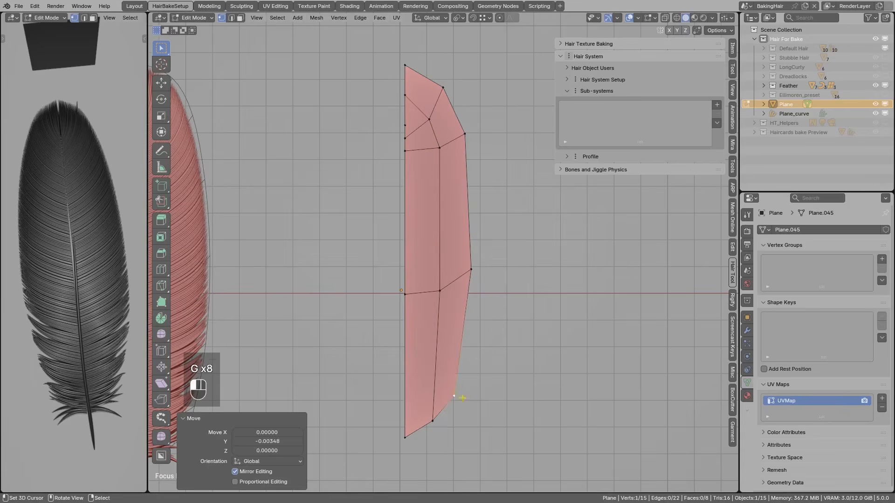
Add a crosswise loop cut across the strip's upper half and move its outer vertices outward to round the silhouette.
{"action": "key", "text": "ctrl+r"}
{"action": "left_click", "coordinate": [457, 212]}
{"action": "key", "text": "alt+a"}
{"action": "right_click", "coordinate": [465, 203]}
{"action": "right_click", "coordinate": [443, 215], "text": "shift"}
{"action": "key", "text": "g"}
{"action": "left_click", "coordinate": [470, 209]}
Add a crosswise loop cut across the lower half, pull its outer side outward, and move its middle vertex -0.00871 in X and -0.00348 in Y.
{"action": "key", "text": "alt+a"}
{"action": "key", "text": "ctrl+r"}
{"action": "left_click", "coordinate": [449, 352]}
{"action": "right_click", "coordinate": [449, 352]}
{"action": "key", "text": "alt+a"}
{"action": "right_click", "coordinate": [460, 334]}
{"action": "right_click", "coordinate": [442, 354], "text": "shift"}
{"action": "key", "text": "g"}
{"action": "left_click", "coordinate": [459, 345]}
{"action": "key", "text": "alt+a"}
{"action": "right_click", "coordinate": [436, 356]}
{"action": "key", "text": "g"}
{"action": "left_click", "coordinate": [465, 291]}
{"action": "key", "text": "ctrl+r"}
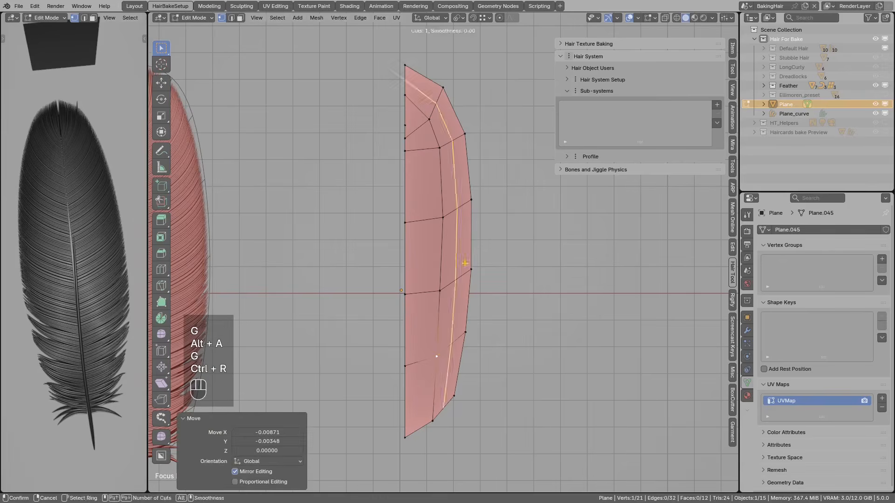
{"action": "left_click", "coordinate": [468, 269]}
{"action": "key", "text": "ctrl+z"}
Add a lengthwise loop cut running close to the mesh's curved outer edge.
{"action": "key", "text": "ctrl+r"}
{"action": "left_click", "coordinate": [459, 269]}
{"action": "left_click", "coordinate": [460, 270]}
{"action": "key", "text": "alt+a"}
Reposition three outer-edge vertices in the upper half to smooth the curve toward the tip.
{"action": "scroll", "coordinate": [464, 202], "scroll_direction": "up", "scroll_amount": 4}
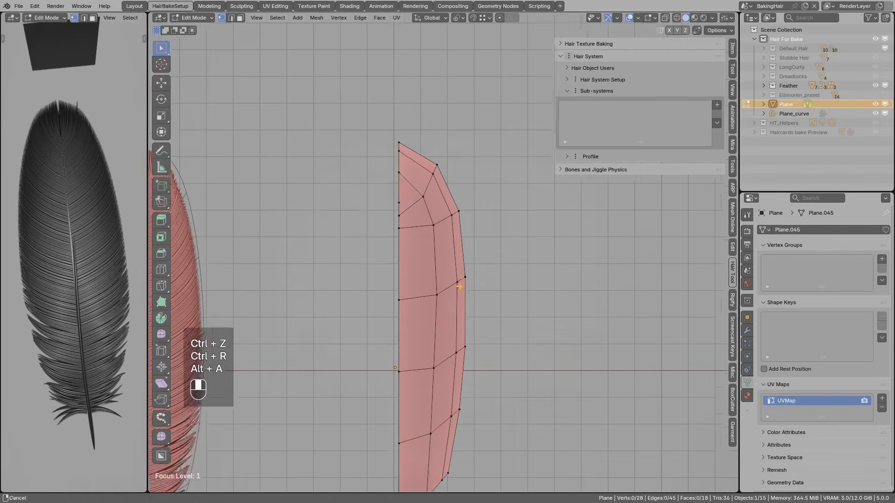
{"action": "right_click", "coordinate": [468, 287]}
{"action": "key", "text": "g"}
{"action": "left_click", "coordinate": [477, 288]}
{"action": "right_click", "coordinate": [470, 181]}
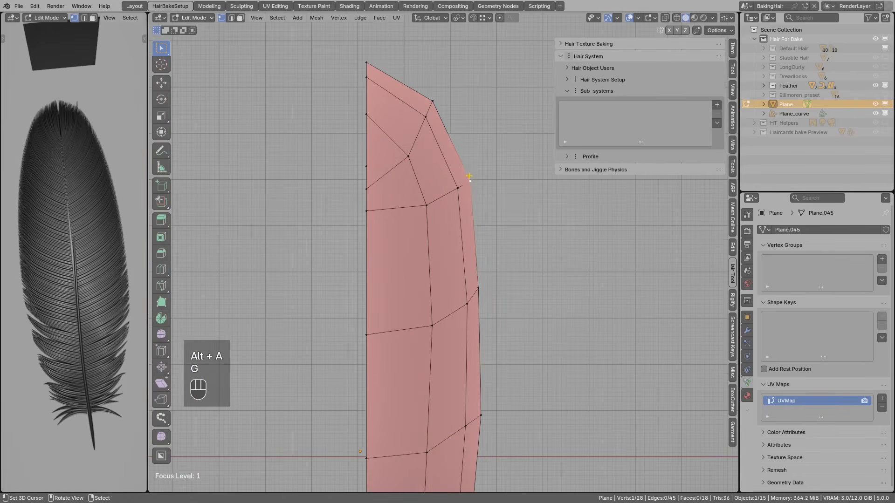
{"action": "key", "text": "g"}
{"action": "left_click", "coordinate": [466, 171]}
{"action": "middle_click_drag", "start_coordinate": [466, 170], "coordinate": [474, 260], "text": "shift"}
{"action": "right_click", "coordinate": [443, 192]}
{"action": "key", "text": "g"}
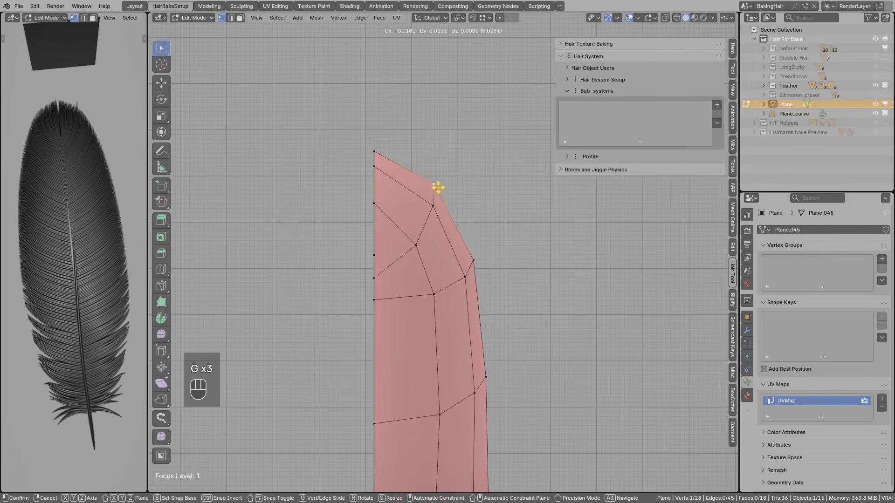
{"action": "left_click", "coordinate": [436, 197]}
Nudge three outer-edge vertices from the middle down to the lower end to even out the outline.
{"action": "scroll", "coordinate": [415, 253], "scroll_direction": "down", "scroll_amount": 2}
{"action": "middle_click_drag", "start_coordinate": [416, 268], "coordinate": [440, 198], "text": "shift"}
{"action": "right_click", "coordinate": [475, 265]}
{"action": "key", "text": "g"}
{"action": "left_click", "coordinate": [470, 256]}
{"action": "right_click", "coordinate": [460, 344]}
{"action": "key", "text": "g"}
{"action": "left_click", "coordinate": [457, 338]}
{"action": "middle_click_drag", "start_coordinate": [451, 362], "coordinate": [456, 316], "text": "shift"}
{"action": "scroll", "coordinate": [456, 316], "scroll_direction": "up", "scroll_amount": 2}
{"action": "right_click", "coordinate": [446, 399]}
{"action": "key", "text": "g"}
{"action": "left_click", "coordinate": [447, 397]}
Select the group of vertices at the mesh's lower outer corner and move them together.
{"action": "scroll", "coordinate": [414, 438], "scroll_direction": "down", "scroll_amount": 2}
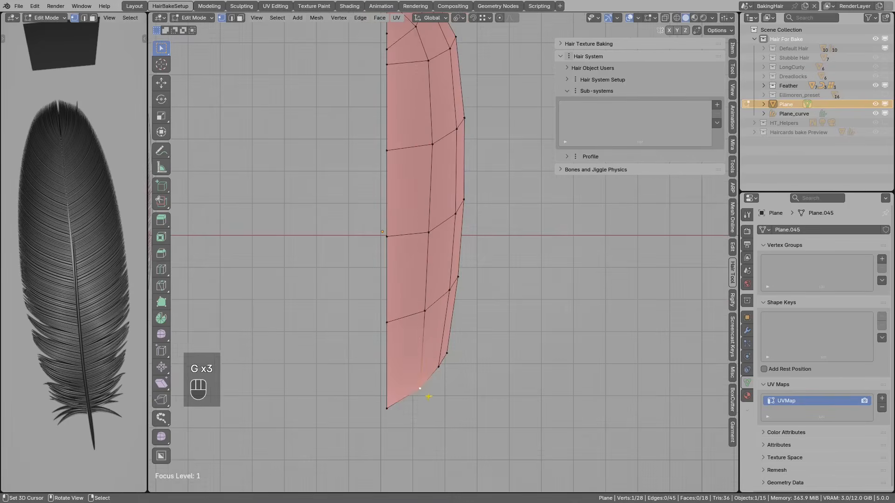
{"action": "key", "text": "alt+a"}
{"action": "key", "text": "b"}
{"action": "left_click_drag", "start_coordinate": [416, 355], "coordinate": [487, 414]}
{"action": "key", "text": "g"}
{"action": "left_click", "coordinate": [454, 393]}
Reposition the individual vertices along the bottom rim to round off the mesh's lower end.
{"action": "right_click", "coordinate": [445, 355]}
{"action": "key", "text": "g"}
{"action": "left_click", "coordinate": [439, 374]}
{"action": "right_click", "coordinate": [412, 404]}
{"action": "key", "text": "g"}
{"action": "left_click", "coordinate": [411, 400]}
{"action": "right_click", "coordinate": [426, 390]}
{"action": "key", "text": "g"}
{"action": "left_click", "coordinate": [427, 394]}
{"action": "right_click", "coordinate": [441, 373]}
{"action": "key", "text": "g"}
{"action": "left_click", "coordinate": [441, 379]}
Move and rotate the middle and outer vertices of the lowest crosswise row to even out the spacing of the grid.
{"action": "key", "text": "alt+a"}
{"action": "key", "text": "b"}
{"action": "left_click_drag", "start_coordinate": [414, 267], "coordinate": [487, 326]}
{"action": "key", "text": "g"}
{"action": "left_click", "coordinate": [490, 335]}
{"action": "key", "text": "r"}
{"action": "left_click", "coordinate": [492, 338]}
{"action": "key", "text": "g"}
{"action": "left_click", "coordinate": [487, 299]}
{"action": "key", "text": "r"}
{"action": "left_click", "coordinate": [488, 305]}
{"action": "key", "text": "g"}
{"action": "left_click", "coordinate": [490, 300]}
{"action": "key", "text": "alt+a"}
{"action": "scroll", "coordinate": [469, 266], "scroll_direction": "down", "scroll_amount": 3}
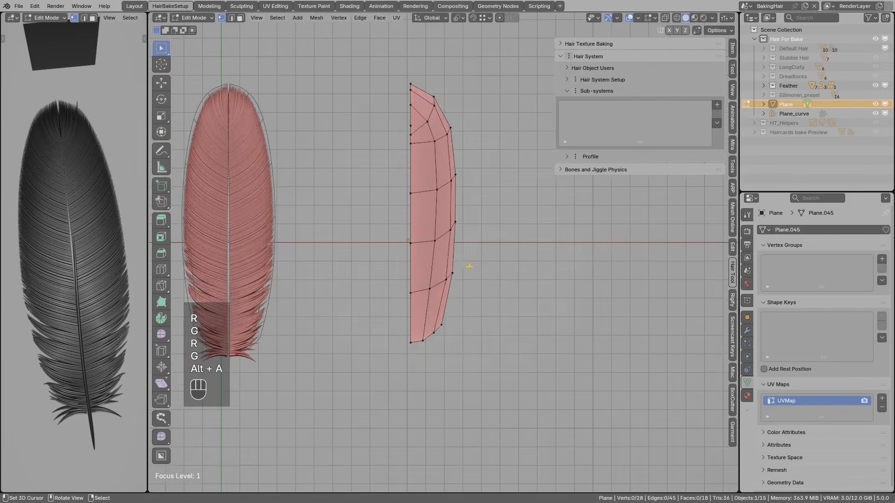
Return to Object Mode and add a Mirror modifier to the half-feather mesh.
{"action": "middle_click_drag", "start_coordinate": [469, 266], "coordinate": [474, 296], "text": "shift"}
{"action": "key", "text": "Tab"}
{"action": "left_click", "coordinate": [424, 292]}
{"action": "scroll", "coordinate": [439, 249], "scroll_direction": "up", "scroll_amount": 1}
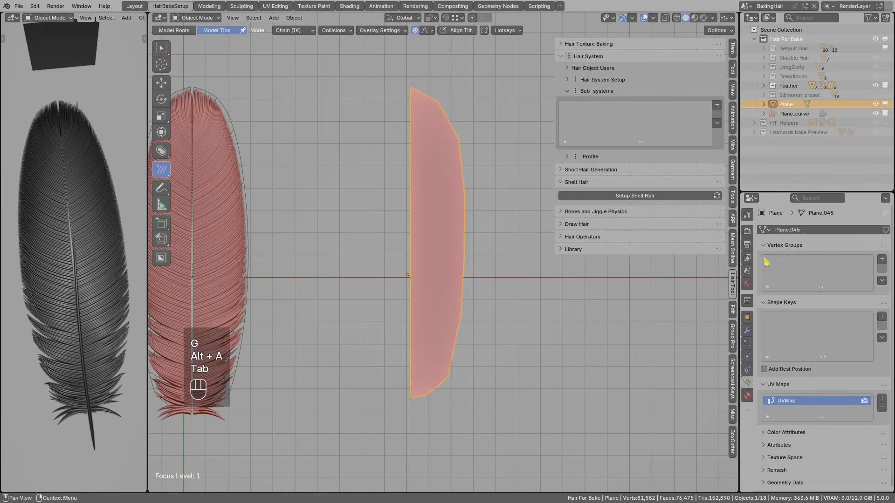
{"action": "left_click", "coordinate": [747, 330]}
{"action": "left_click", "coordinate": [803, 230]}
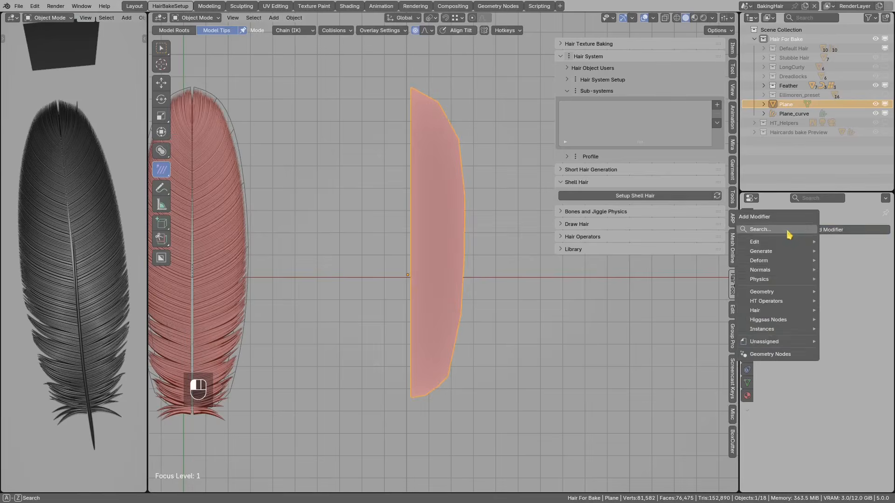
{"action": "left_click", "coordinate": [787, 231]}
{"action": "left_click", "coordinate": [761, 249]}
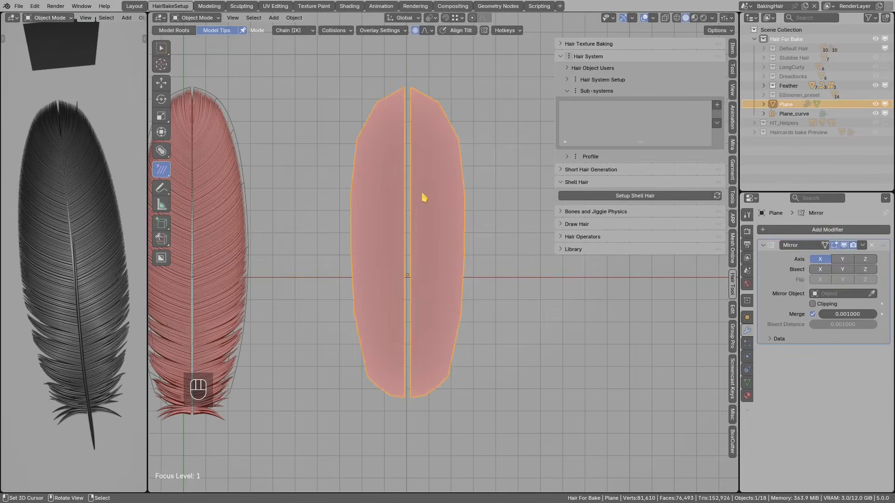
Turn off Merge in the Mirror modifier and move the mesh's inner edge vertices -0.01109 along X in Edit Mode.
{"action": "key", "text": "Tab"}
{"action": "left_click", "coordinate": [471, 194]}
{"action": "key", "text": "a"}
{"action": "left_click", "coordinate": [410, 186], "text": "alt"}
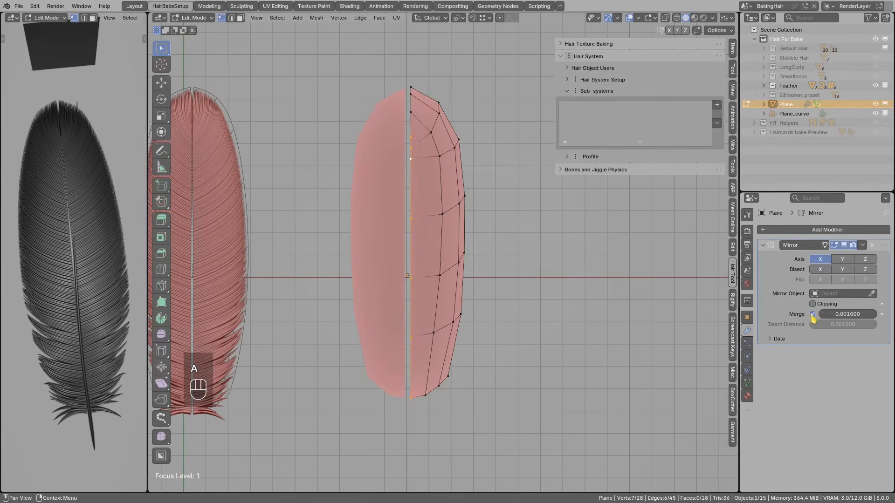
{"action": "key", "text": "b"}
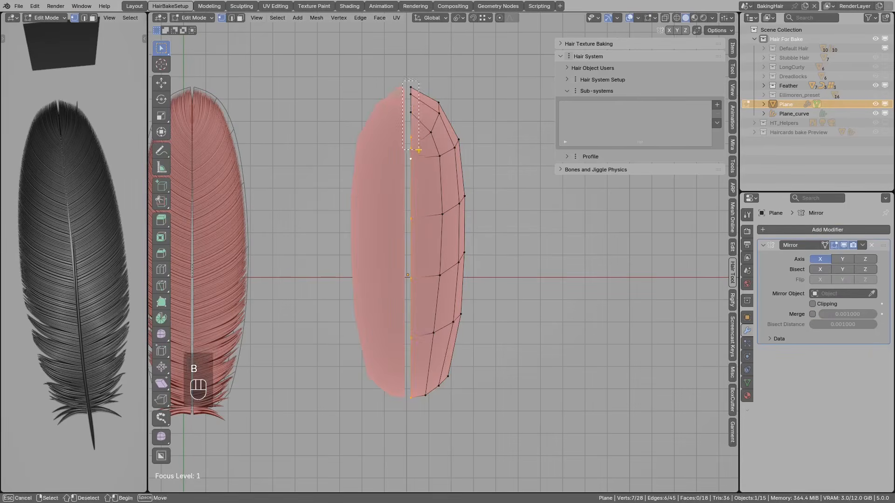
{"action": "left_click_drag", "start_coordinate": [418, 150], "coordinate": [419, 150]}
{"action": "scroll", "coordinate": [418, 150], "scroll_direction": "up", "scroll_amount": 5}
{"action": "key", "text": "g"}
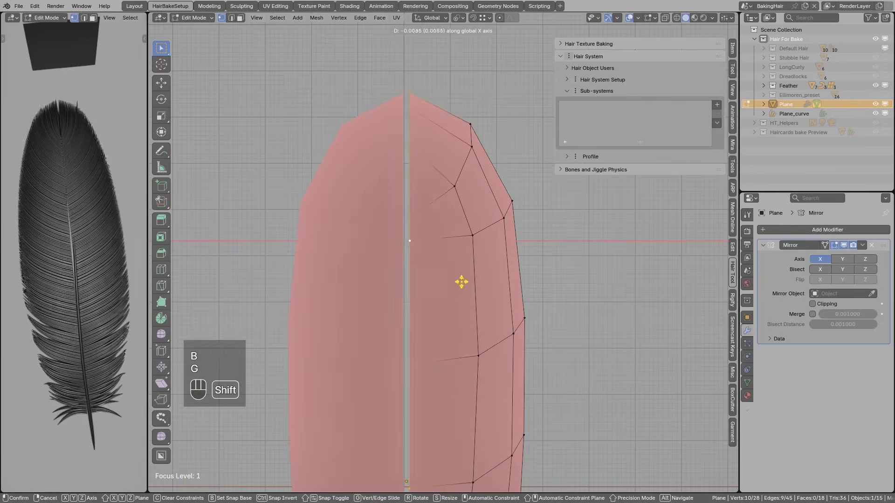
{"action": "left_click", "coordinate": [442, 282]}
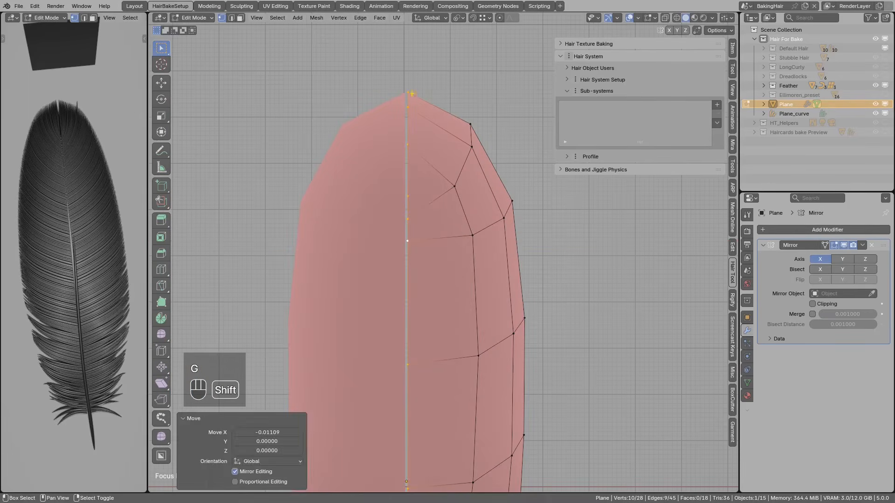
Rotate the inner edge 0.269° about its top vertex so the central gap widens toward the base.
{"action": "middle_click_drag", "start_coordinate": [440, 359], "coordinate": [441, 268], "text": "shift"}
{"action": "scroll", "coordinate": [447, 263], "scroll_direction": "down", "scroll_amount": 2}
{"action": "key", "text": "r"}
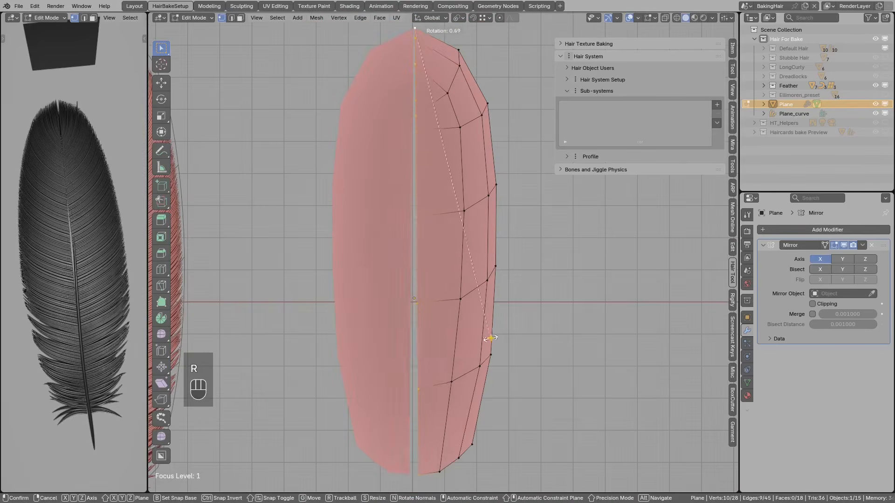
{"action": "key", "text": "shift"}
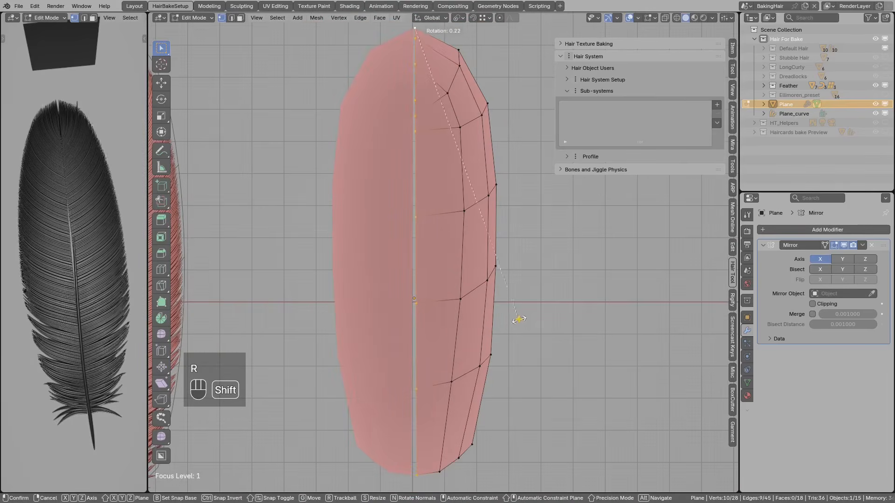
{"action": "left_click", "coordinate": [520, 309]}
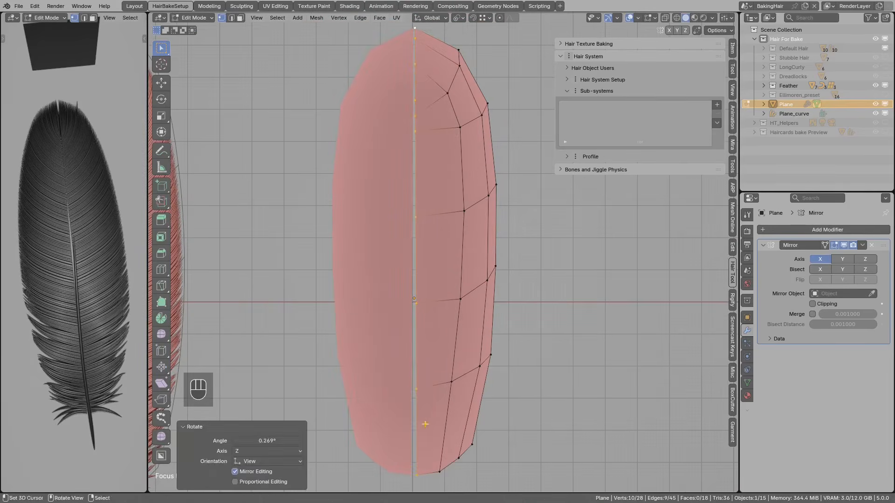
{"action": "left_click_drag", "start_coordinate": [407, 462], "coordinate": [413, 454]}
Return to Object Mode and add a Subdivision modifier at level 2 to the mirrored mesh.
{"action": "scroll", "coordinate": [419, 461], "scroll_direction": "down", "scroll_amount": 1}
{"action": "key", "text": "Tab"}
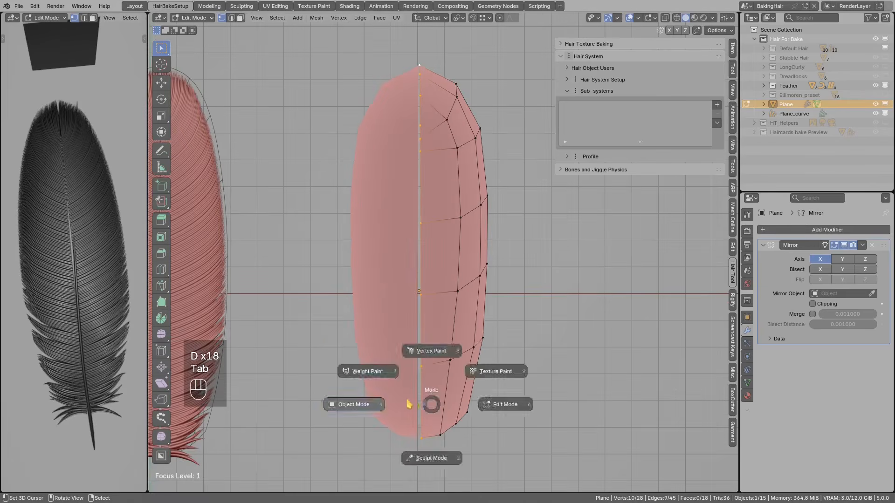
{"action": "key", "text": "alt+a"}
{"action": "left_click", "coordinate": [457, 289]}
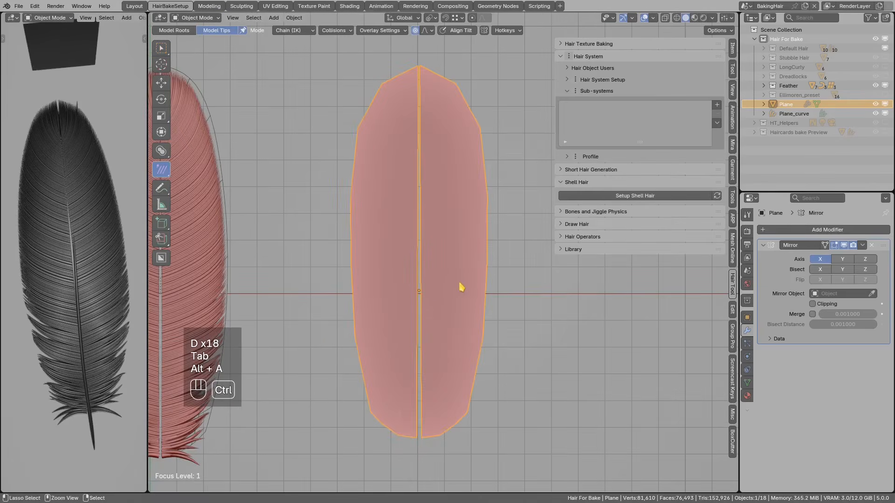
{"action": "key", "text": "ctrl+1"}
{"action": "key", "text": "ctrl+2"}
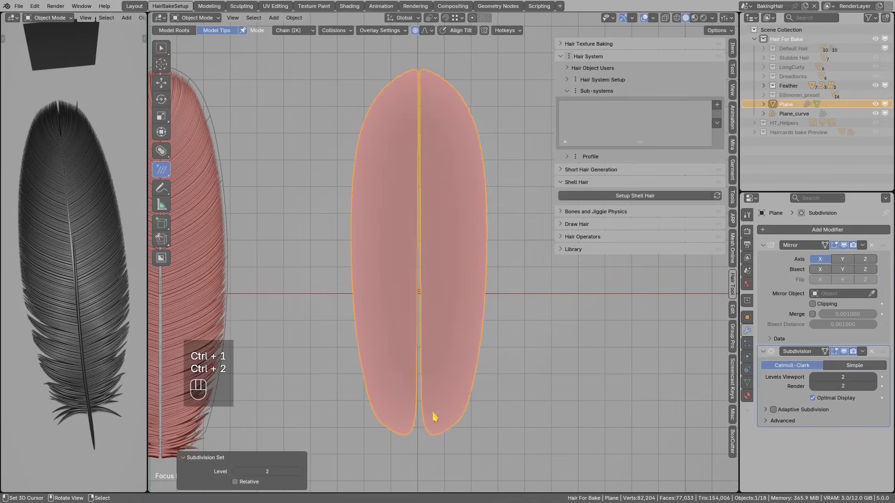
Annotate the rounded base corners of the feather mesh with temporary strokes and erase them.
{"action": "left_click_drag", "start_coordinate": [426, 425], "coordinate": [451, 433]}
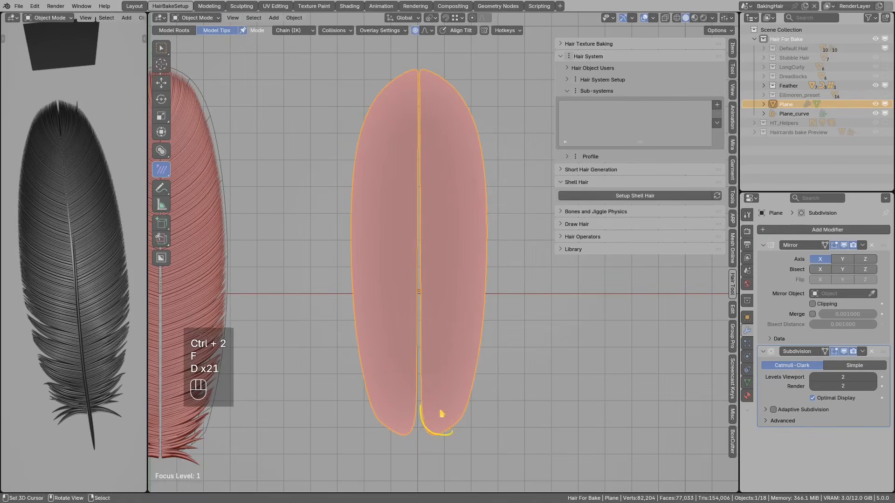
{"action": "right_click_drag", "start_coordinate": [442, 413], "coordinate": [429, 403]}
{"action": "left_click_drag", "start_coordinate": [451, 424], "coordinate": [476, 405]}
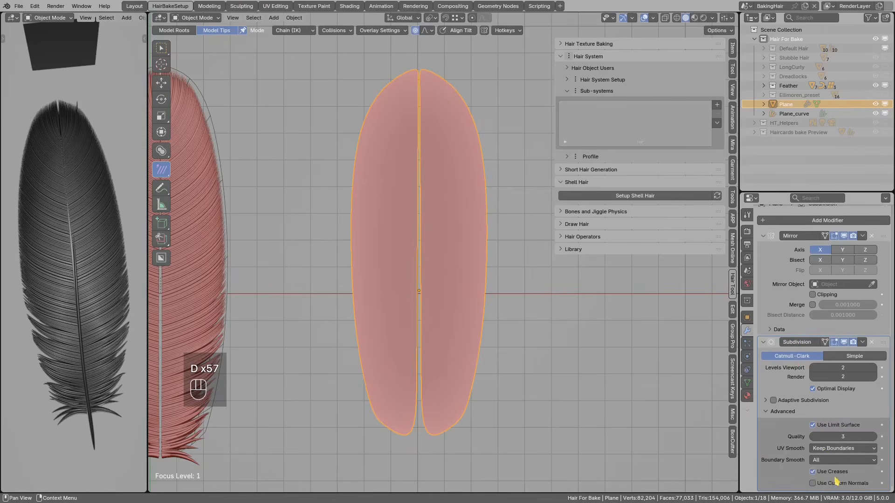
Set the Subdivision modifier's Boundary Smooth to Keep Corners and collapse the modifier.
{"action": "left_click", "coordinate": [821, 461]}
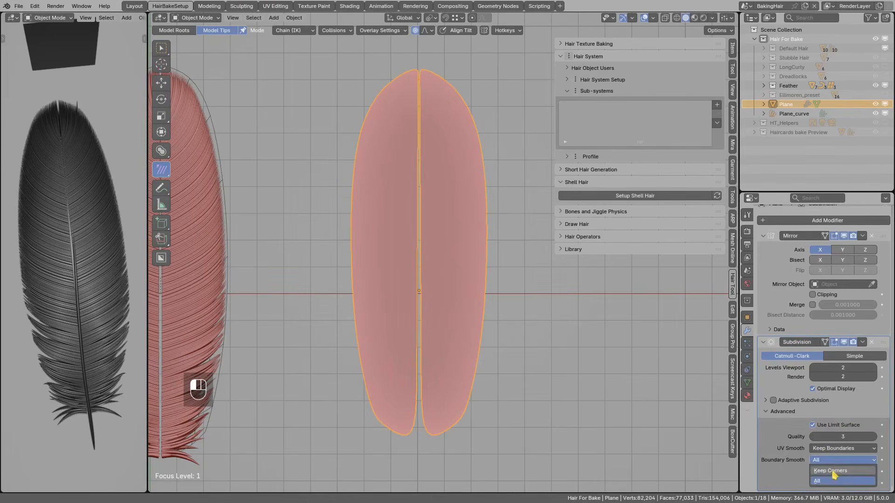
{"action": "left_click", "coordinate": [834, 471]}
{"action": "left_click", "coordinate": [764, 342]}
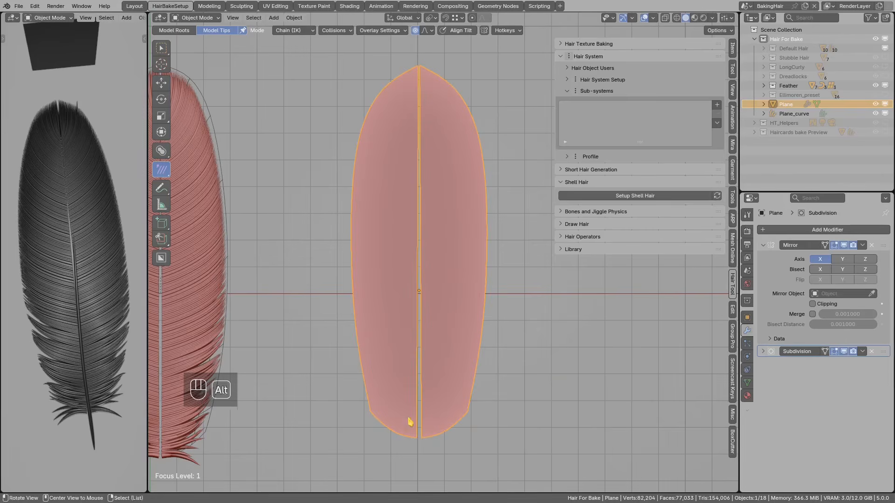
Try to generate Hair Tool strands from the grid surface of the mirrored mesh.
{"action": "key", "text": "alt+a"}
{"action": "left_click", "coordinate": [421, 432], "text": "shift"}
{"action": "middle_click_drag", "start_coordinate": [486, 298], "coordinate": [478, 322], "text": "shift"}
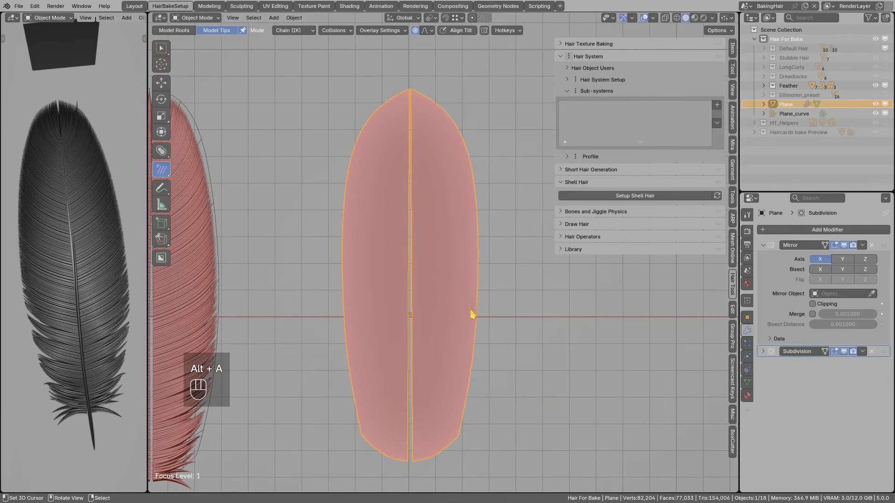
{"action": "key", "text": "shift+ctrl+h"}
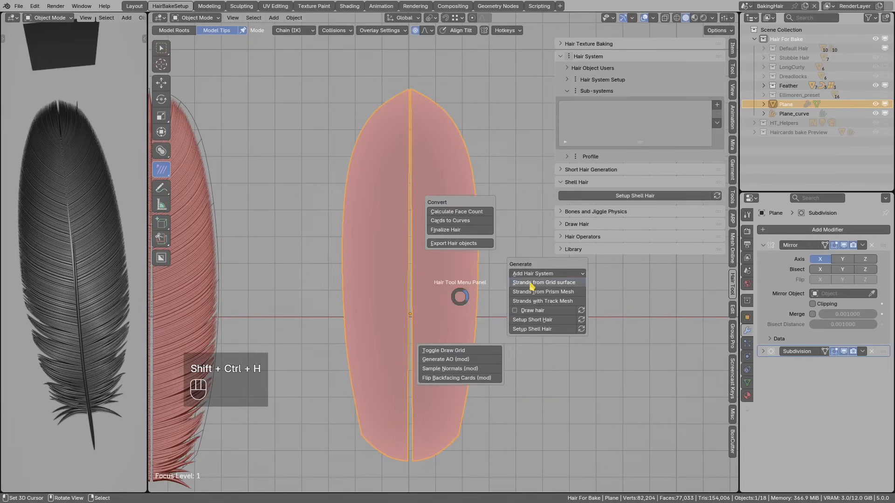
{"action": "left_click", "coordinate": [564, 286]}
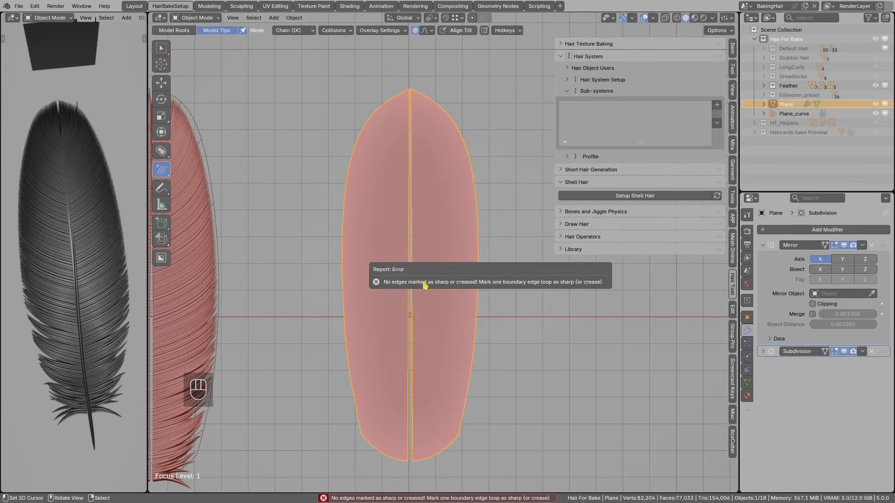
In Edit Mode, select the mesh's inner edges along the central gap, leaving out the tip, and mark them sharp.
{"action": "key", "text": "Tab"}
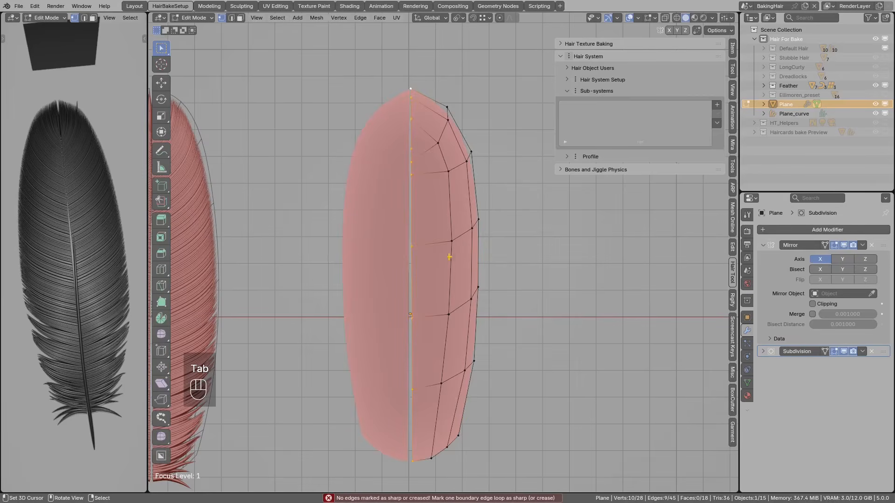
{"action": "left_click", "coordinate": [478, 254], "text": "alt"}
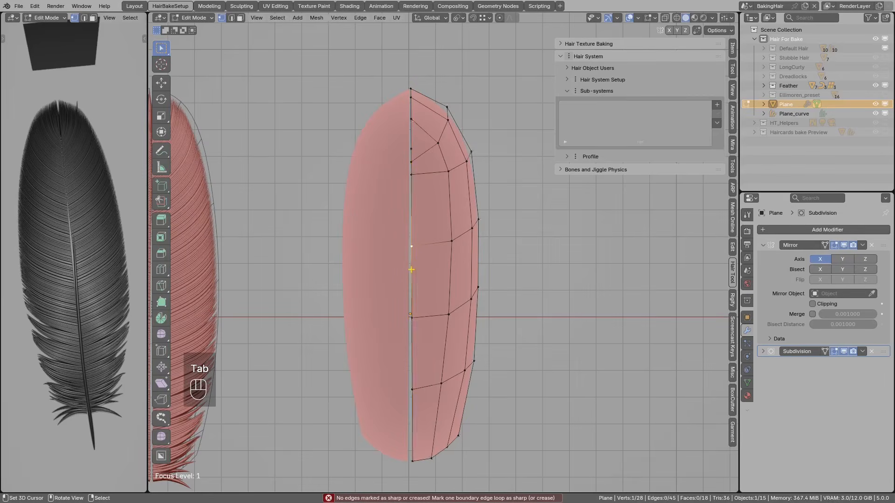
{"action": "key", "text": "2"}
{"action": "key", "text": "g"}
{"action": "right_click", "coordinate": [393, 265]}
{"action": "key", "text": "d"}
{"action": "mouse_move", "coordinate": [413, 88]}
{"action": "left_mouse_down"}
{"action": "mouse_move", "coordinate": [407, 106]}
{"action": "mouse_move", "coordinate": [401, 94]}
{"action": "left_mouse_up"}
{"action": "scroll", "coordinate": [427, 129], "scroll_direction": "down", "scroll_amount": 1}
{"action": "right_click_drag", "start_coordinate": [404, 95], "coordinate": [431, 136]}
{"action": "key", "text": "g"}
{"action": "right_click", "coordinate": [422, 184]}
{"action": "key", "text": "ctrl+e"}
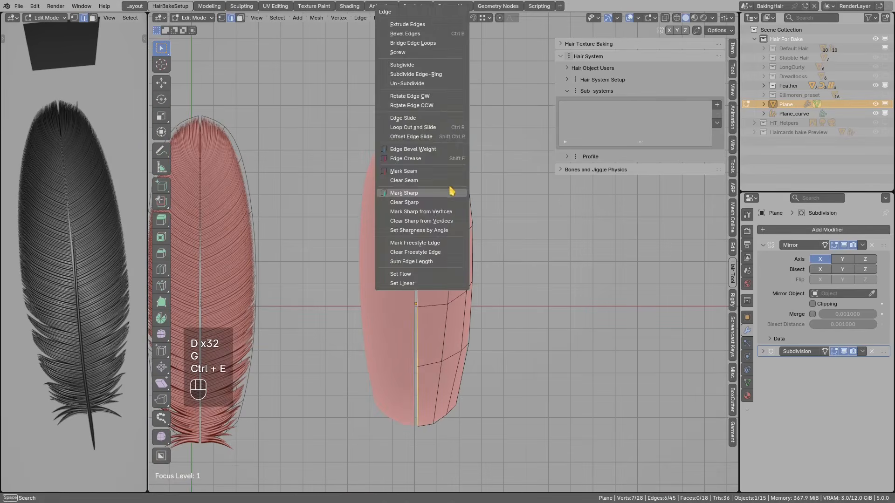
{"action": "left_click", "coordinate": [449, 188]}
Sketch temporary strokes showing how strands flow outward from the sharp inner edge, and erase them.
{"action": "scroll", "coordinate": [425, 164], "scroll_direction": "up", "scroll_amount": 1}
{"action": "key", "text": "d"}
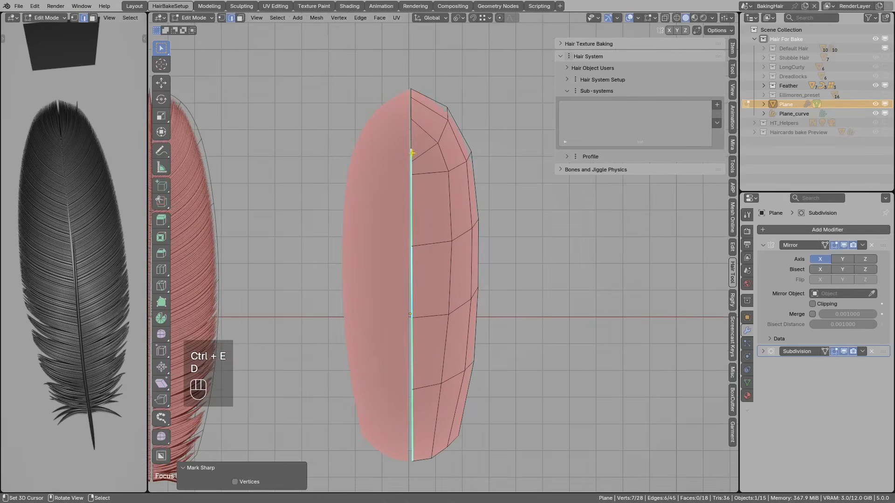
{"action": "left_click_drag", "start_coordinate": [430, 119], "coordinate": [430, 116]}
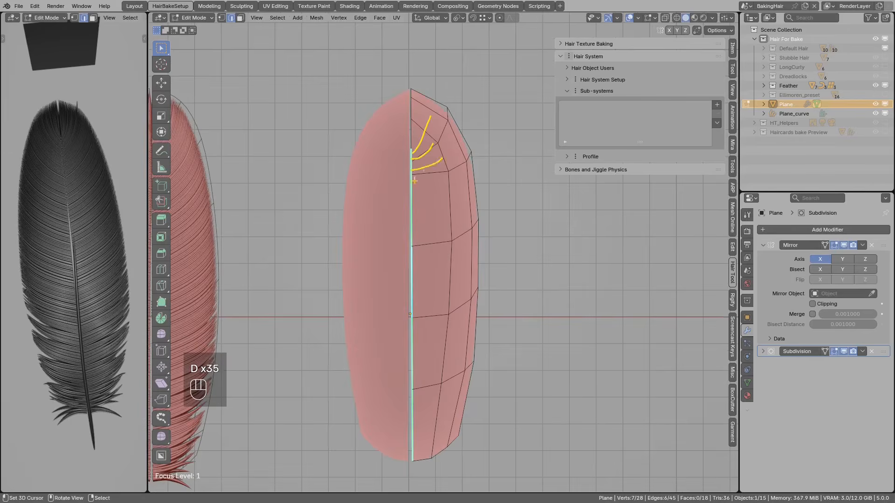
{"action": "scroll", "coordinate": [414, 181], "scroll_direction": "down", "scroll_amount": 1}
{"action": "right_click_drag", "start_coordinate": [414, 180], "coordinate": [425, 190]}
Return to Object Mode and generate strands from the grid surface with the default settings.
{"action": "key", "text": "Tab"}
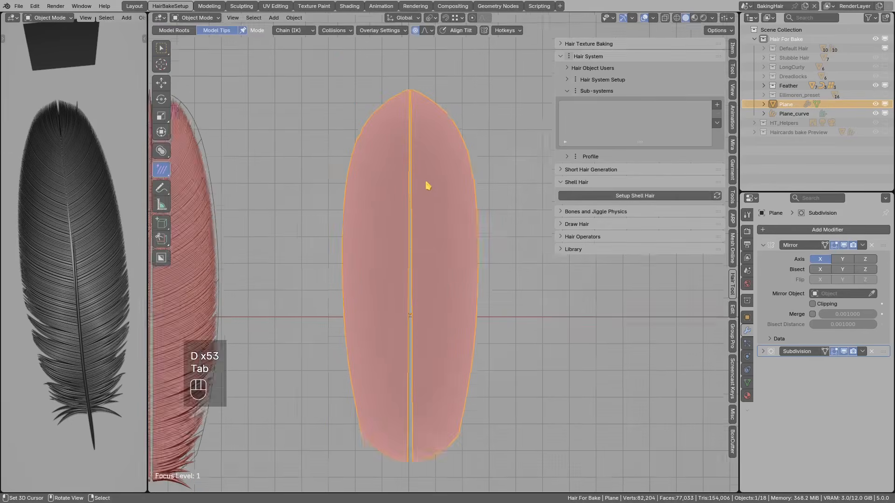
{"action": "key", "text": "shift+ctrl+h"}
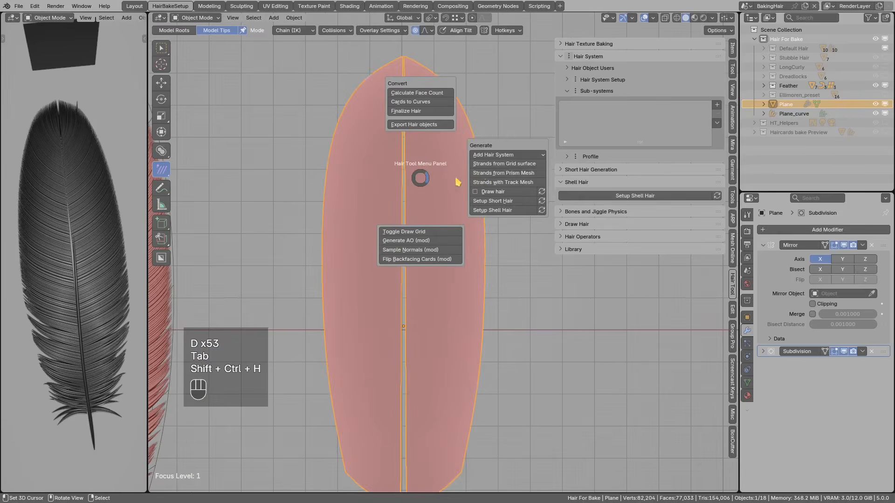
{"action": "left_click", "coordinate": [486, 168]}
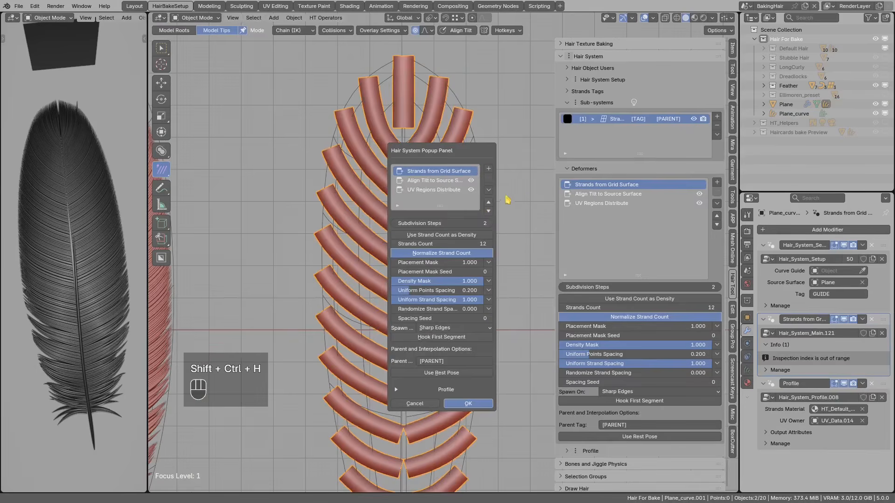
{"action": "middle_click_drag", "start_coordinate": [517, 187], "coordinate": [527, 266]}
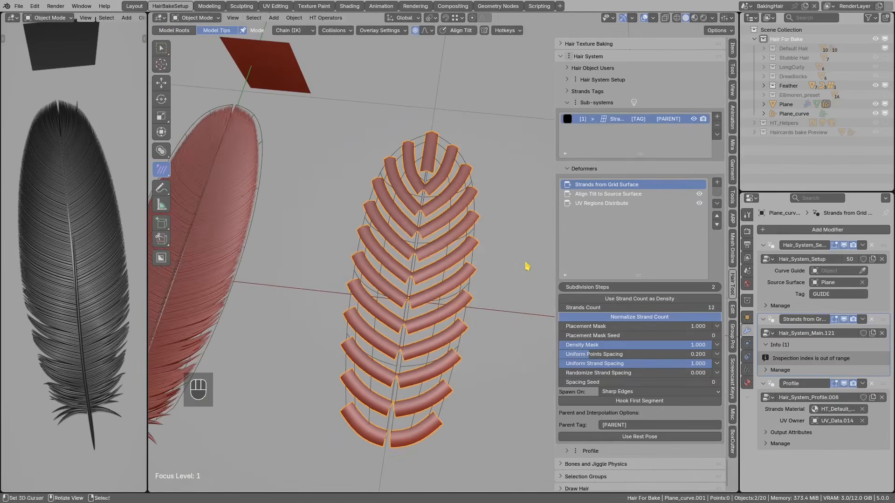
Switch the strands' profile from Flat Profile UV to Round Profile.
{"action": "left_click", "coordinate": [595, 171]}
{"action": "left_click", "coordinate": [590, 181]}
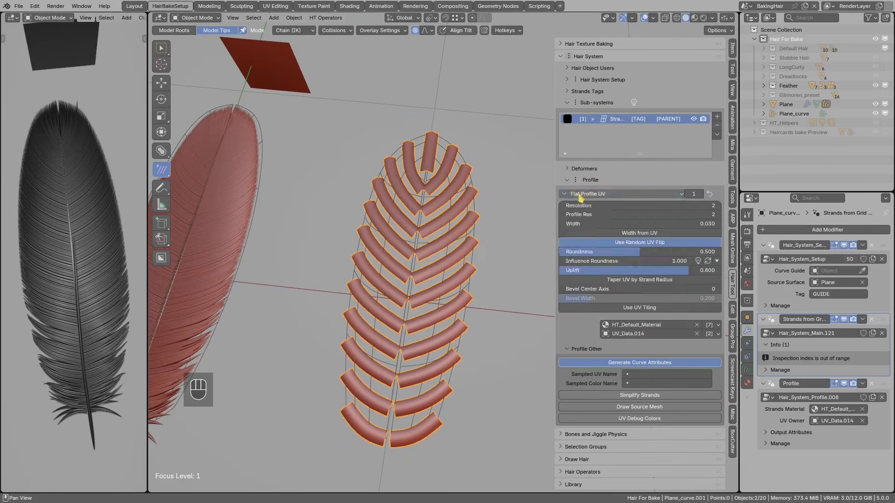
{"action": "left_click", "coordinate": [587, 195]}
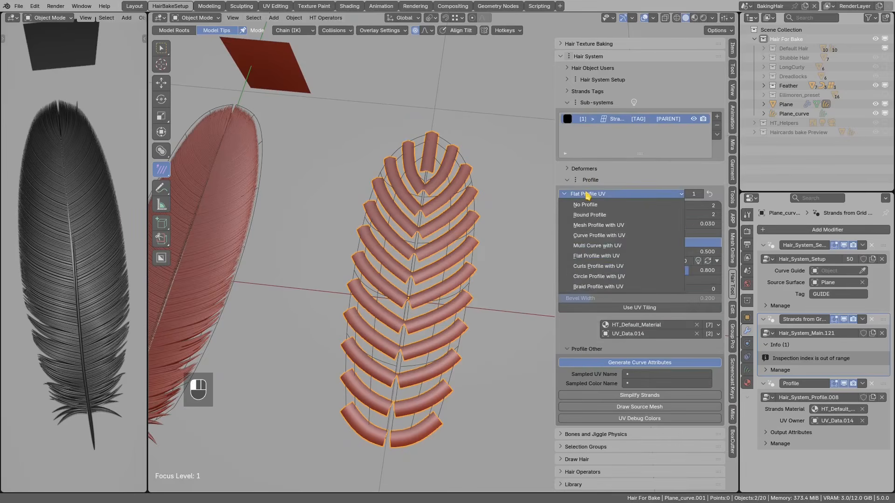
{"action": "left_click", "coordinate": [586, 215]}
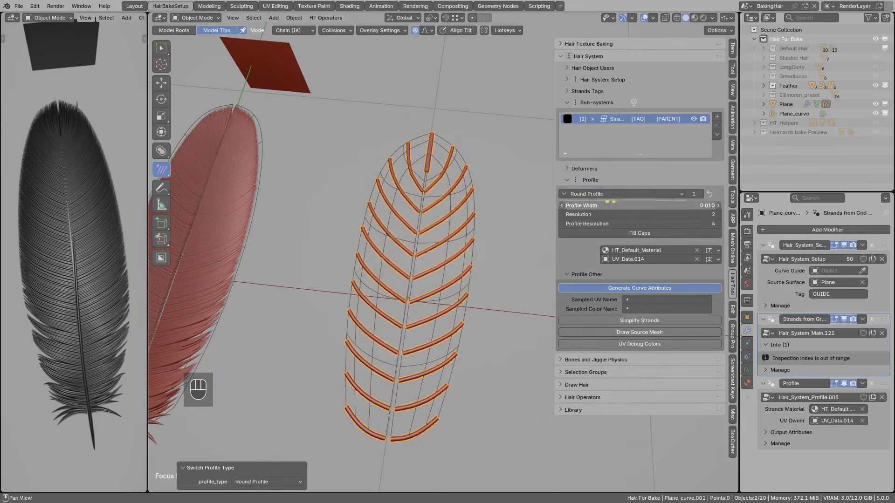
Remove the UV Regions Distribute deformer from the hair system.
{"action": "left_click", "coordinate": [590, 181]}
{"action": "left_click", "coordinate": [587, 169]}
{"action": "left_click", "coordinate": [590, 204]}
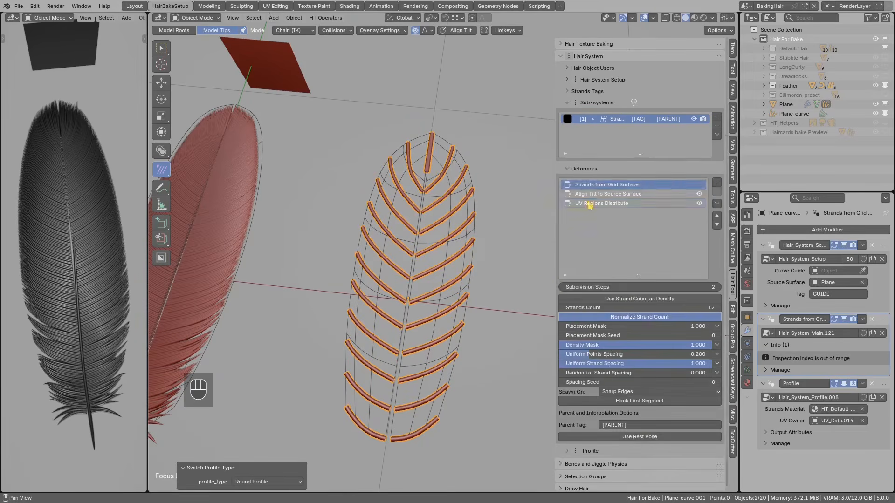
{"action": "left_click", "coordinate": [717, 193]}
{"action": "middle_click_drag", "start_coordinate": [442, 238], "coordinate": [463, 246]}
Set the Strands Count of the Strands from Grid Surface deformer to 17.
{"action": "left_click", "coordinate": [592, 185]}
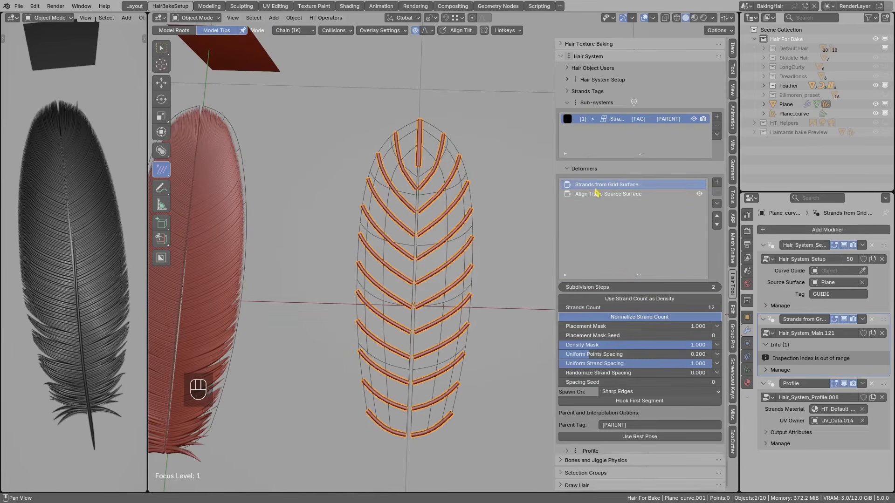
{"action": "left_click", "coordinate": [719, 308]}
{"action": "left_click", "coordinate": [719, 308]}
{"action": "left_click", "coordinate": [719, 308]}
{"action": "left_click", "coordinate": [719, 307]}
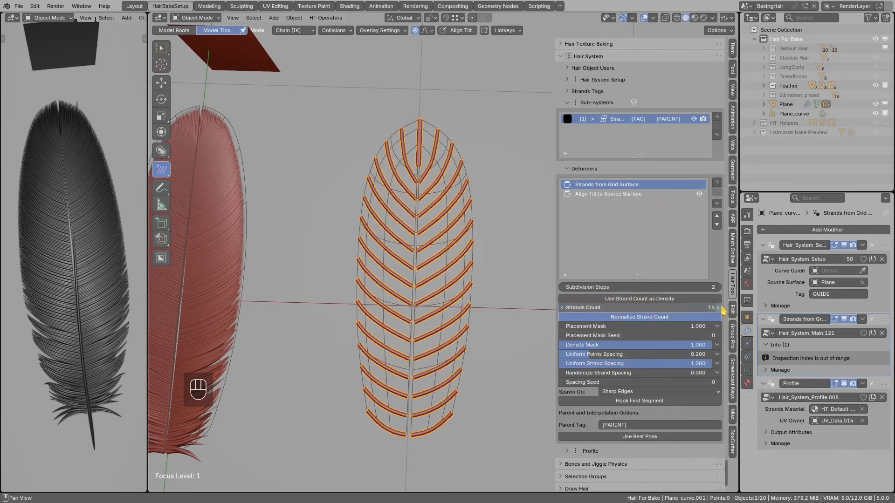
{"action": "left_click", "coordinate": [719, 308]}
Set Randomize Strand Spacing to 0.791 and raise Strands Count to 18.
{"action": "left_click_drag", "start_coordinate": [664, 365], "coordinate": [685, 374]}
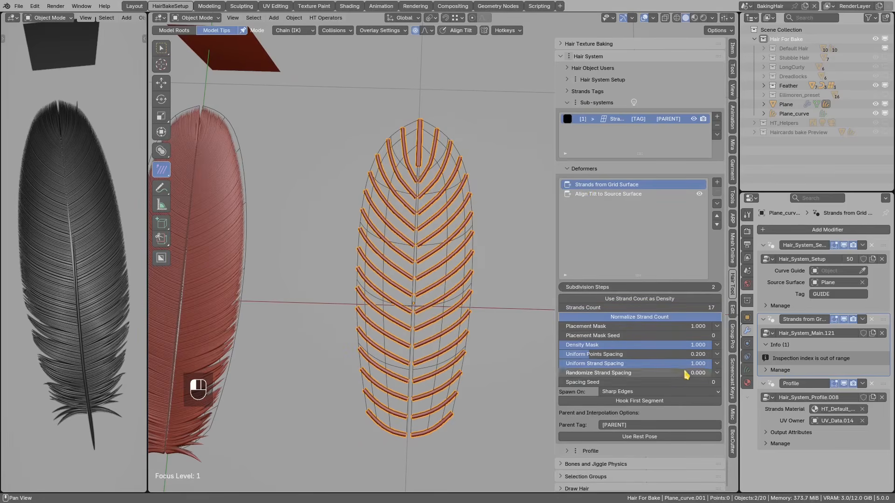
{"action": "left_click_drag", "start_coordinate": [574, 375], "coordinate": [695, 388]}
{"action": "left_click", "coordinate": [718, 308]}
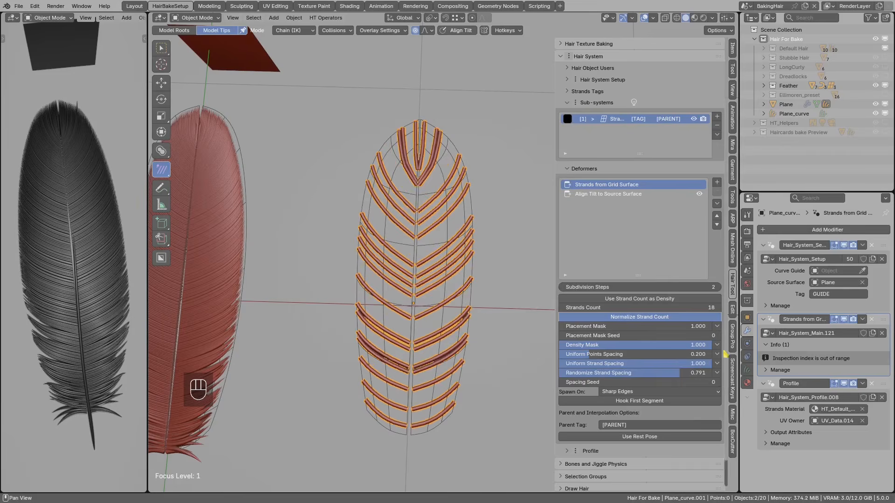
Set the Spacing Seed to 2 and reduce Randomize Strand Spacing to 0.633.
{"action": "left_click", "coordinate": [718, 382]}
{"action": "left_click", "coordinate": [718, 383]}
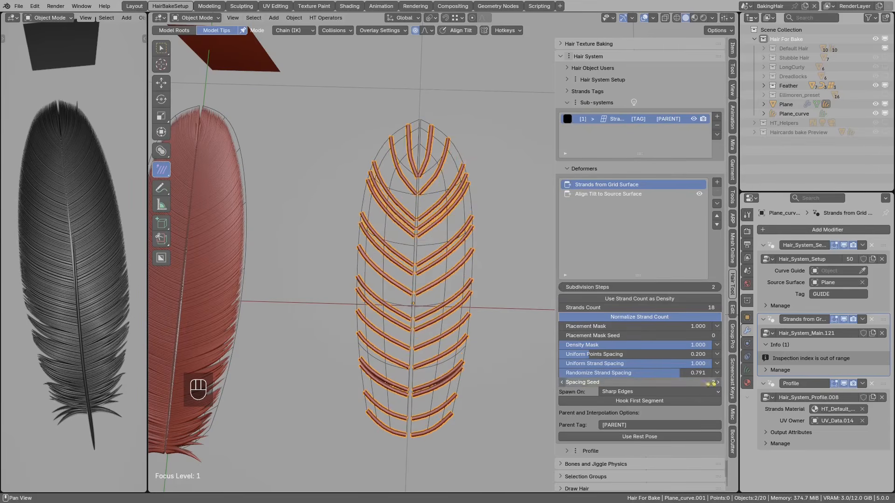
{"action": "left_click", "coordinate": [561, 383]}
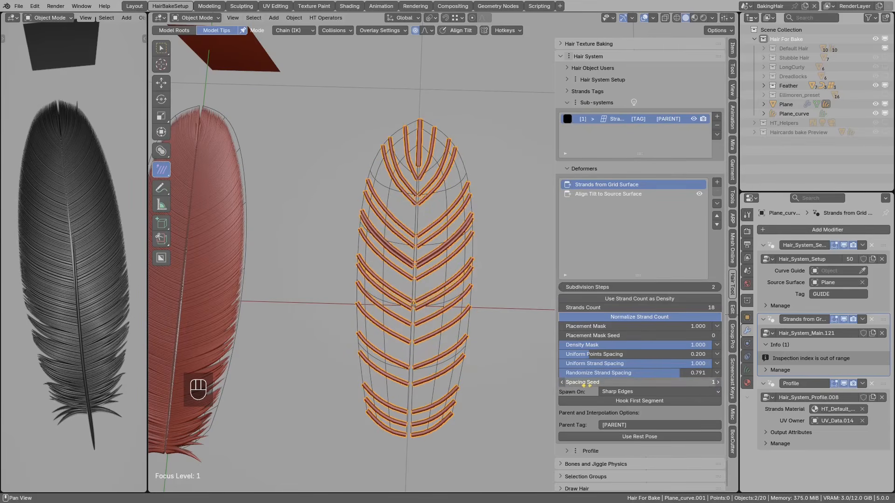
{"action": "left_click", "coordinate": [718, 383]}
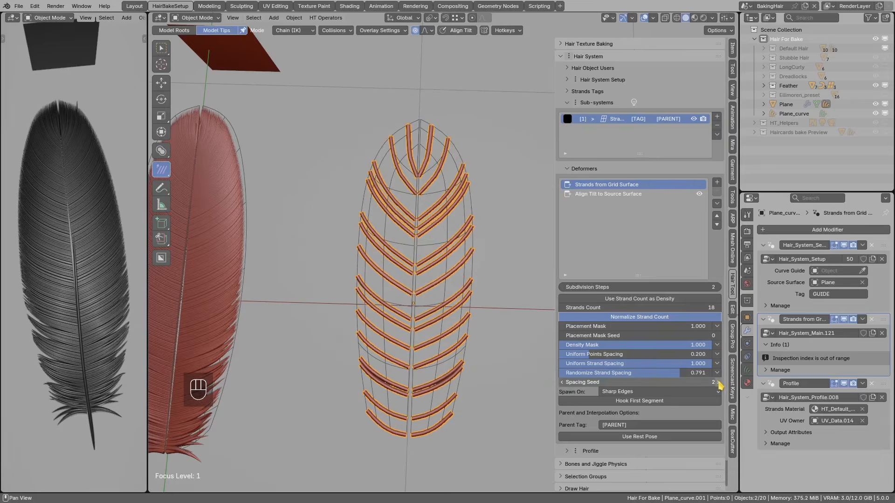
{"action": "left_click_drag", "start_coordinate": [688, 380], "coordinate": [656, 379]}
Reselect the strands and add a Roll strands deformer after Align Tilt to Source Surface.
{"action": "key", "text": "alt+a"}
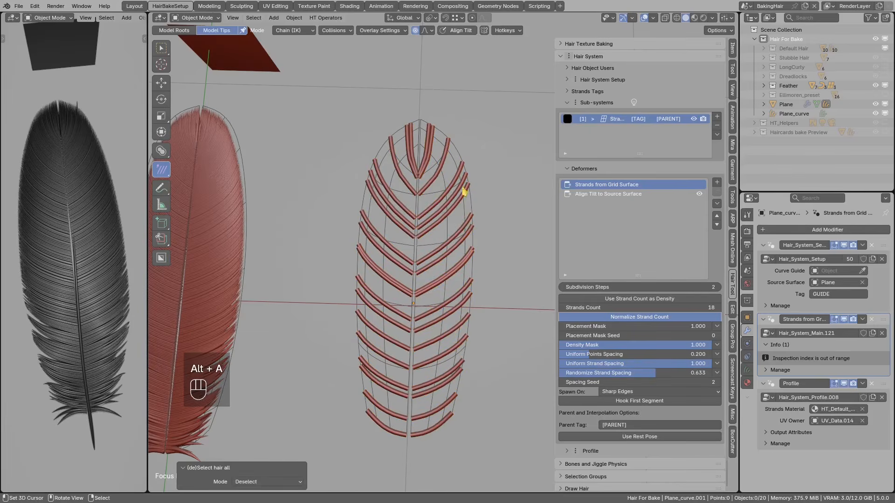
{"action": "left_click", "coordinate": [464, 193]}
{"action": "left_click", "coordinate": [578, 194]}
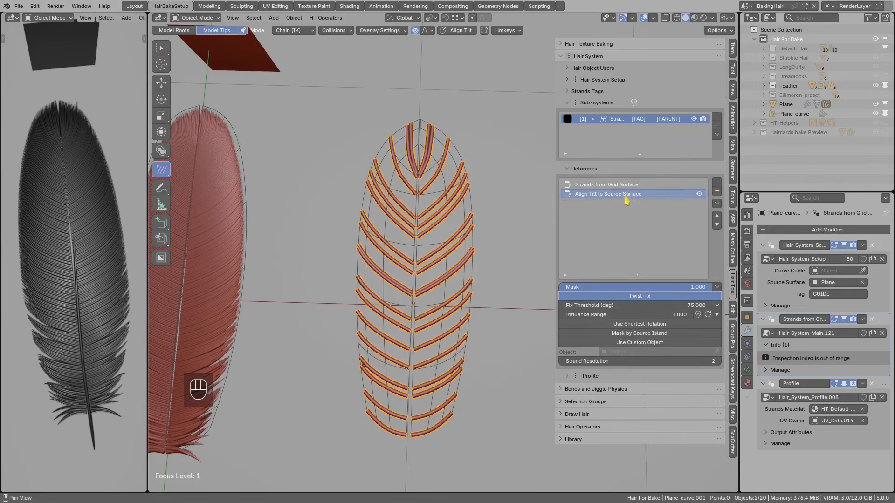
{"action": "key", "text": "alt+a"}
{"action": "left_click", "coordinate": [717, 182]}
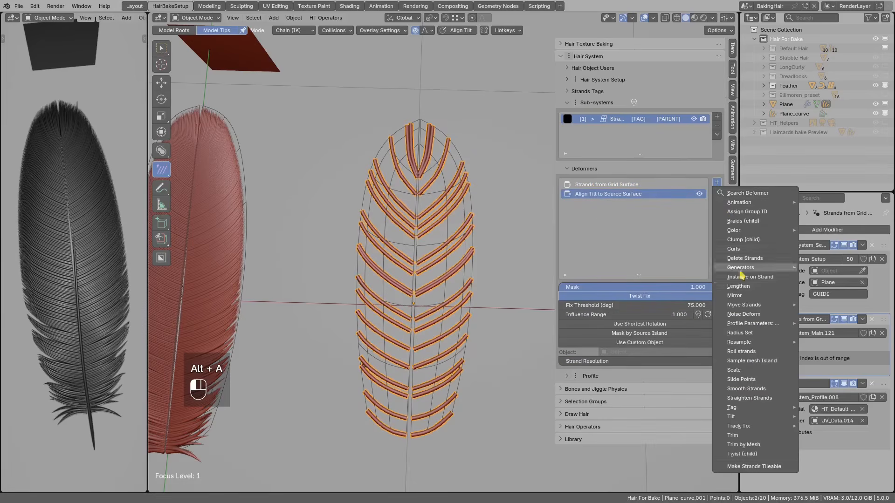
{"action": "left_click", "coordinate": [746, 353]}
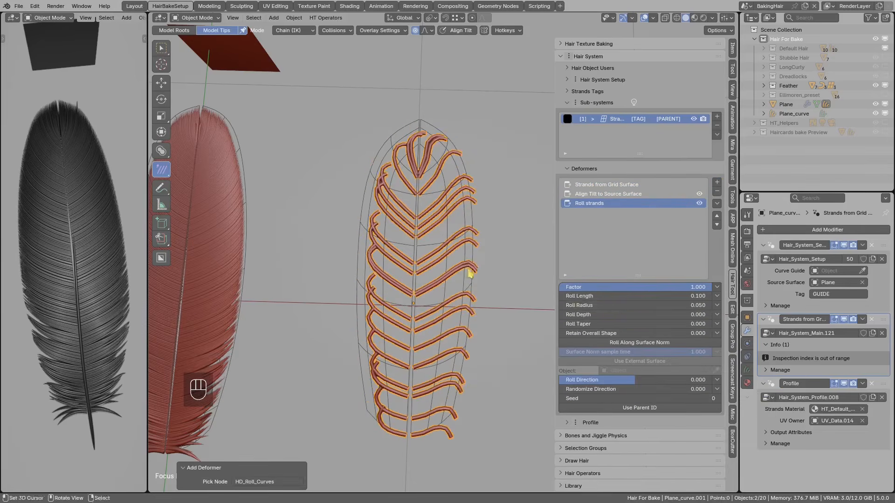
Set the Roll strands deformer's Roll Direction to -0.988.
{"action": "middle_click_drag", "start_coordinate": [539, 231], "coordinate": [611, 376]}
{"action": "left_click_drag", "start_coordinate": [612, 377], "coordinate": [550, 385]}
{"action": "middle_click_drag", "start_coordinate": [459, 215], "coordinate": [447, 260]}
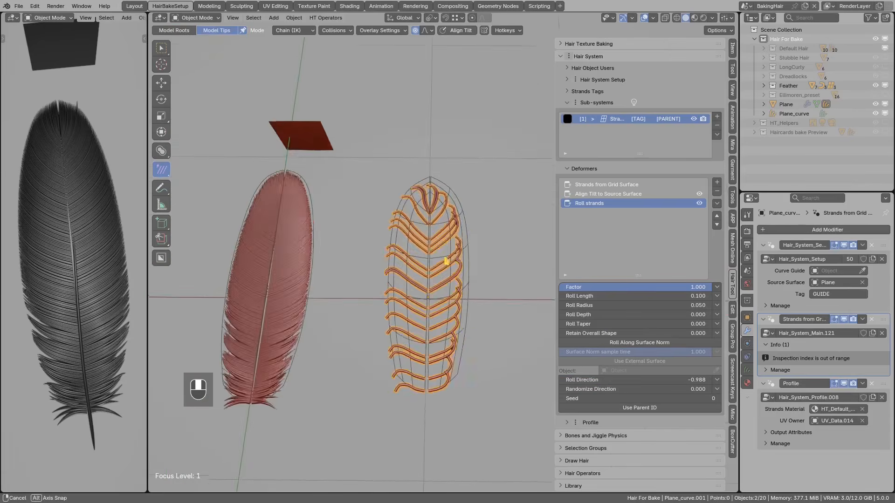
{"action": "scroll", "coordinate": [448, 259], "scroll_direction": "up", "scroll_amount": 1}
Enable Use Custom Object on the Align Tilt to Source Surface deformer and pick the FeatherTiltAlignTarget plane as its object.
{"action": "left_click", "coordinate": [584, 195]}
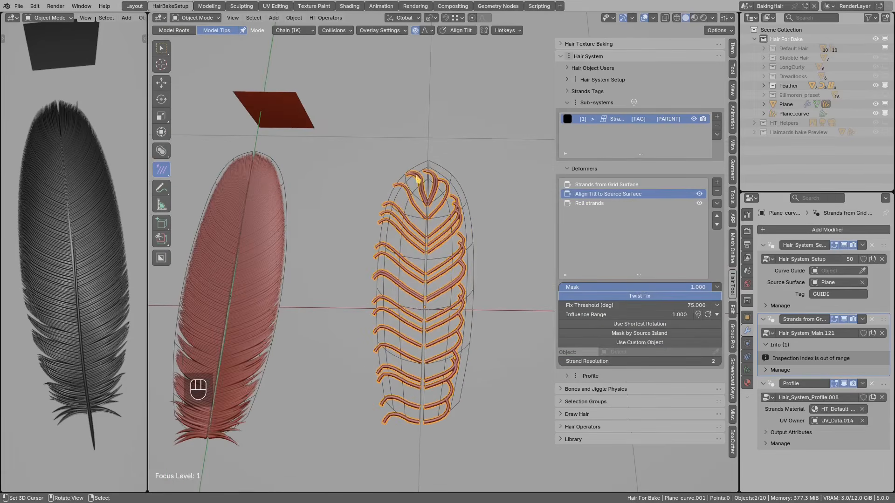
{"action": "mouse_move", "coordinate": [289, 109]}
{"action": "left_mouse_down"}
{"action": "mouse_move", "coordinate": [291, 135]}
{"action": "mouse_move", "coordinate": [302, 111]}
{"action": "left_mouse_up"}
{"action": "right_click_drag", "start_coordinate": [301, 113], "coordinate": [279, 124]}
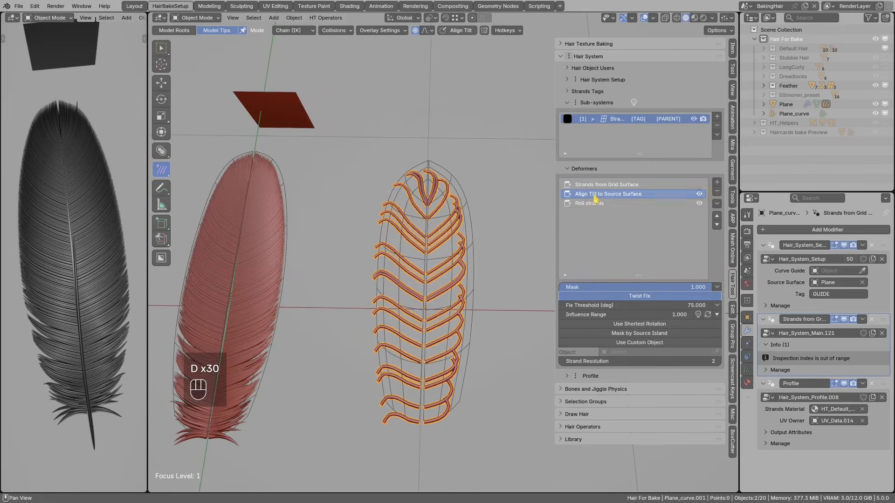
{"action": "left_click", "coordinate": [643, 342]}
{"action": "left_click", "coordinate": [716, 352]}
{"action": "left_click", "coordinate": [299, 116]}
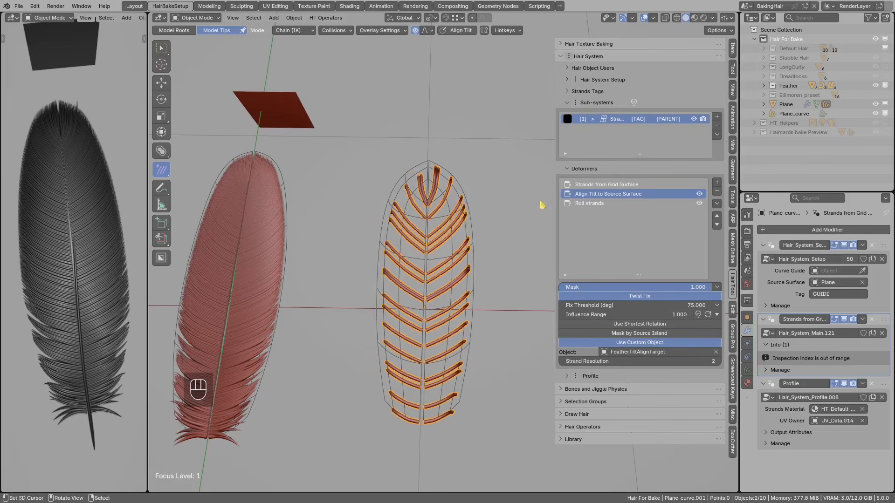
Set the Roll strands deformer's Roll Direction to 0.491 and check the strands from above.
{"action": "left_click", "coordinate": [600, 203]}
{"action": "scroll", "coordinate": [461, 288], "scroll_direction": "up", "scroll_amount": 2}
{"action": "middle_click_drag", "start_coordinate": [460, 290], "coordinate": [465, 194]}
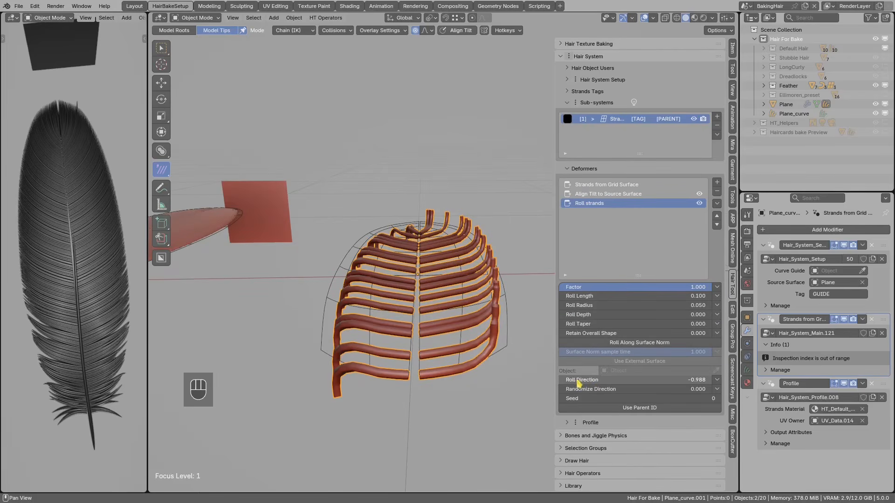
{"action": "left_click_drag", "start_coordinate": [576, 381], "coordinate": [689, 393]}
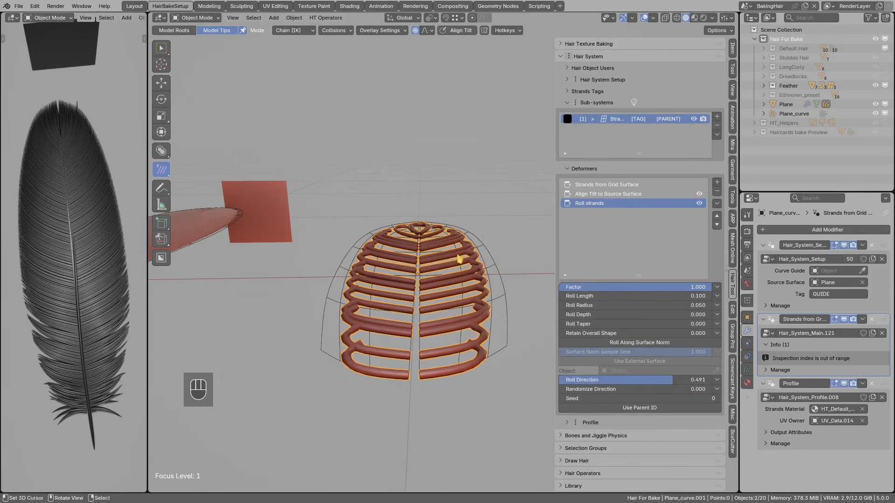
{"action": "middle_click_drag", "start_coordinate": [463, 255], "coordinate": [467, 279]}
{"action": "key", "text": "KP_7"}
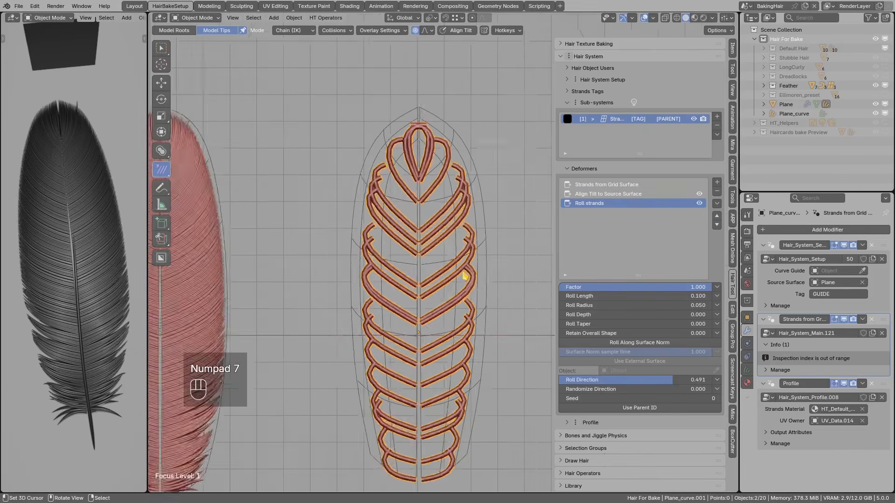
Set Subdivision Steps to 3 on the Strands from Grid Surface deformer.
{"action": "scroll", "coordinate": [464, 275], "scroll_direction": "up", "scroll_amount": 2}
{"action": "key", "text": "d"}
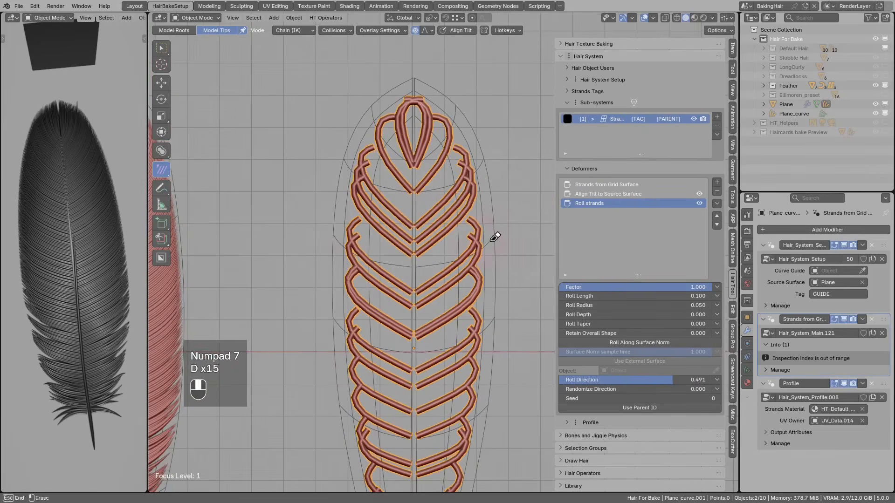
{"action": "left_click", "coordinate": [621, 186]}
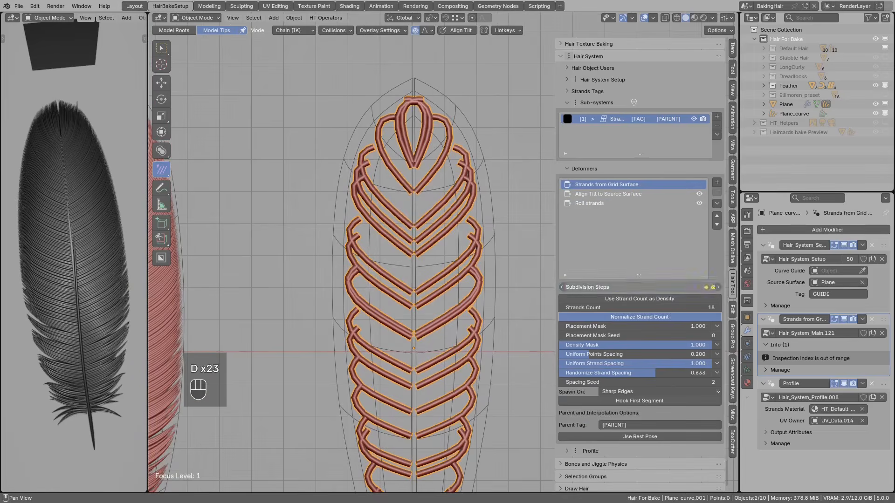
{"action": "left_click", "coordinate": [717, 287]}
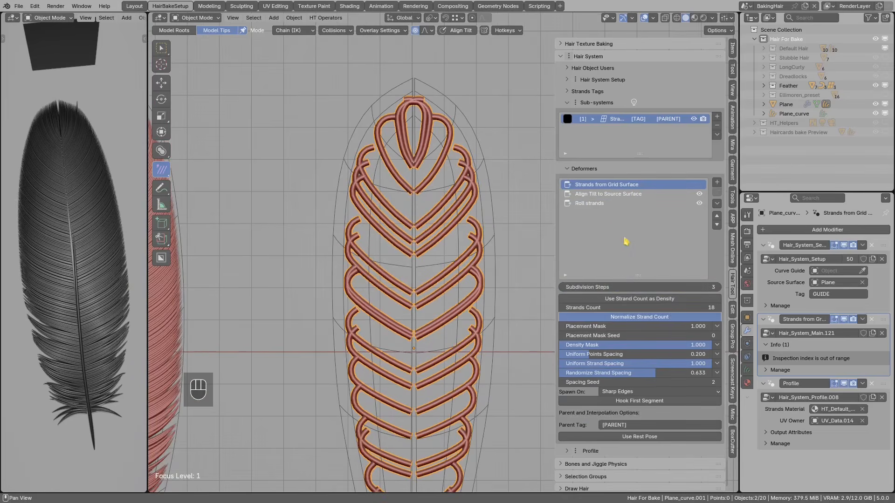
Increase the Roll strands deformer's Roll Radius to 0.103 so the strand tips curl less tightly.
{"action": "left_click", "coordinate": [591, 204]}
{"action": "middle_click_drag", "start_coordinate": [444, 289], "coordinate": [435, 242], "text": "shift"}
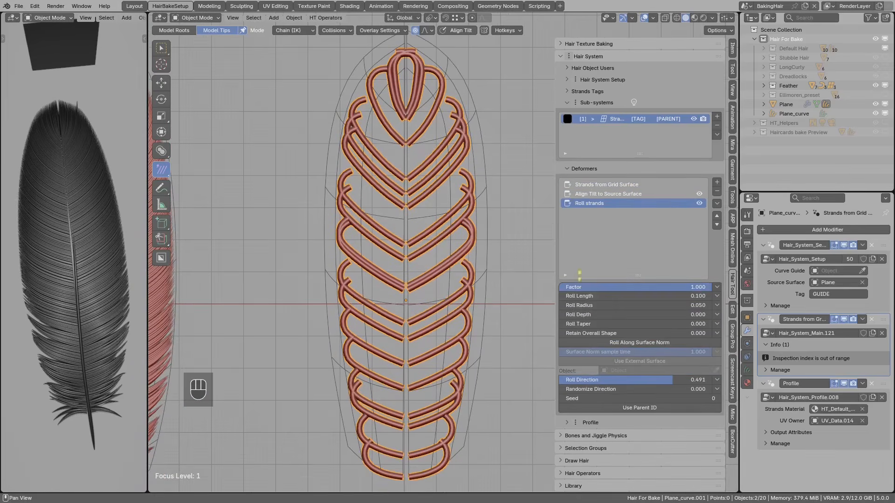
{"action": "double_click", "coordinate": [597, 306]}
{"action": "type", "text": "0.05"}
{"action": "key", "text": "Return"}
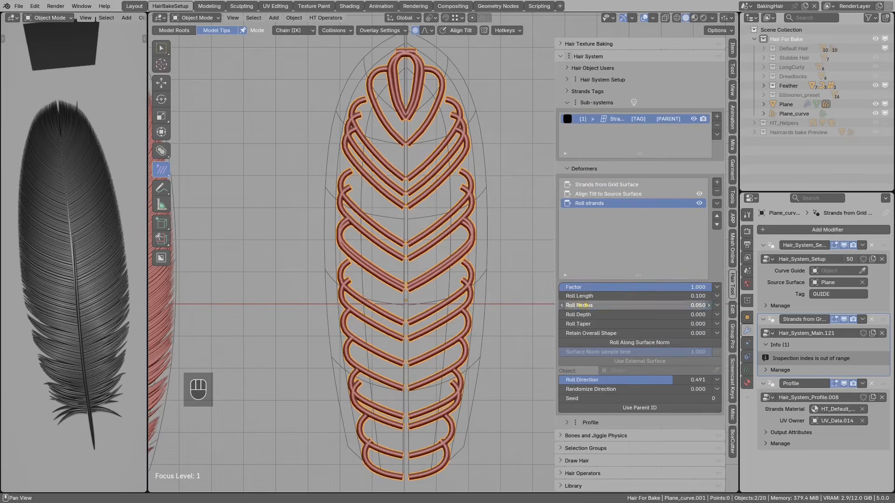
{"action": "key", "text": "d"}
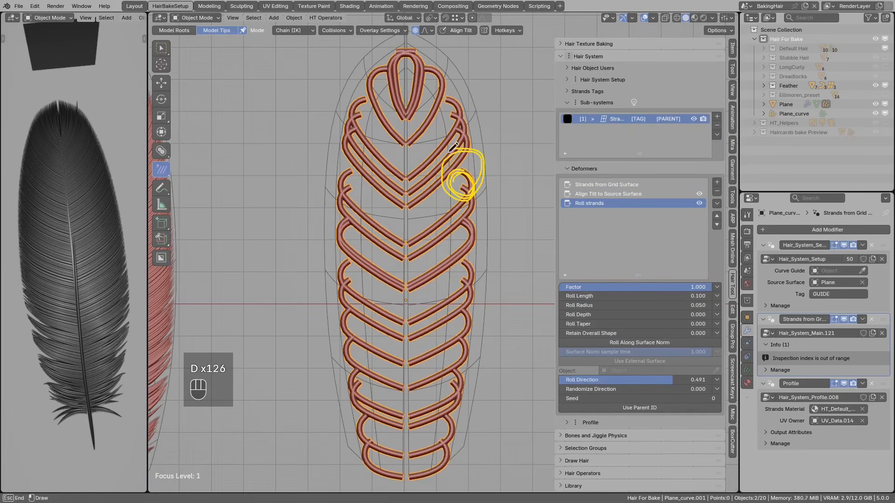
{"action": "right_click_drag", "start_coordinate": [450, 150], "coordinate": [464, 193]}
{"action": "mouse_move", "coordinate": [601, 305]}
{"action": "left_mouse_down", "text": "shift"}
{"action": "mouse_move", "coordinate": [612, 305]}
{"action": "mouse_move", "coordinate": [604, 303]}
{"action": "left_mouse_up", "text": "shift"}
Add a Radius Set deformer after Roll strands and deselect the strands.
{"action": "left_click", "coordinate": [715, 184]}
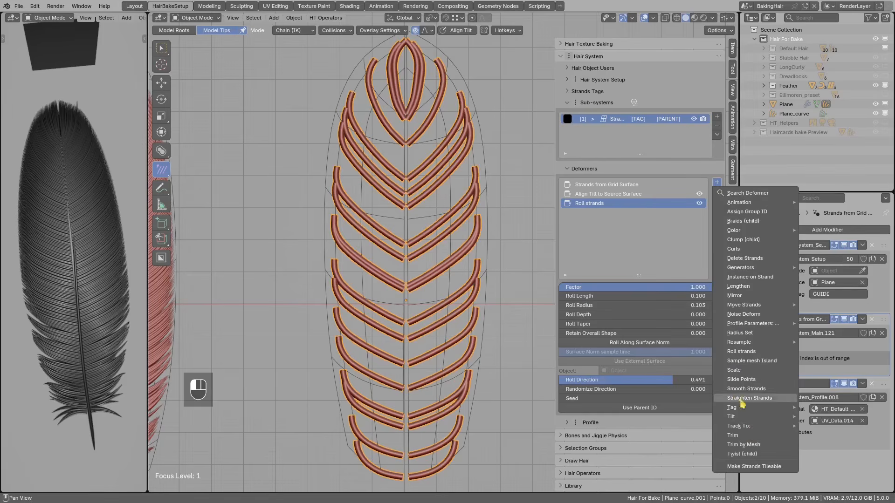
{"action": "left_click", "coordinate": [738, 332]}
{"action": "key", "text": "alt+a"}
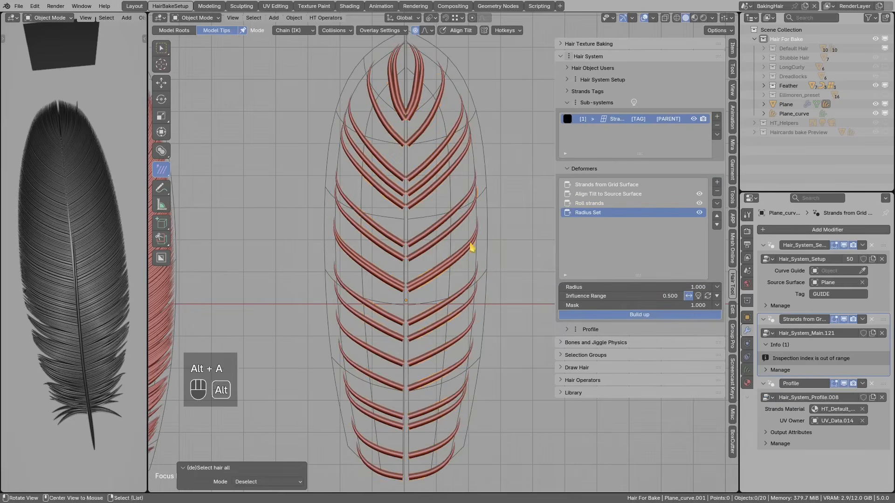
Try different Influence Range values on the Radius Set deformer.
{"action": "left_click", "coordinate": [681, 297]}
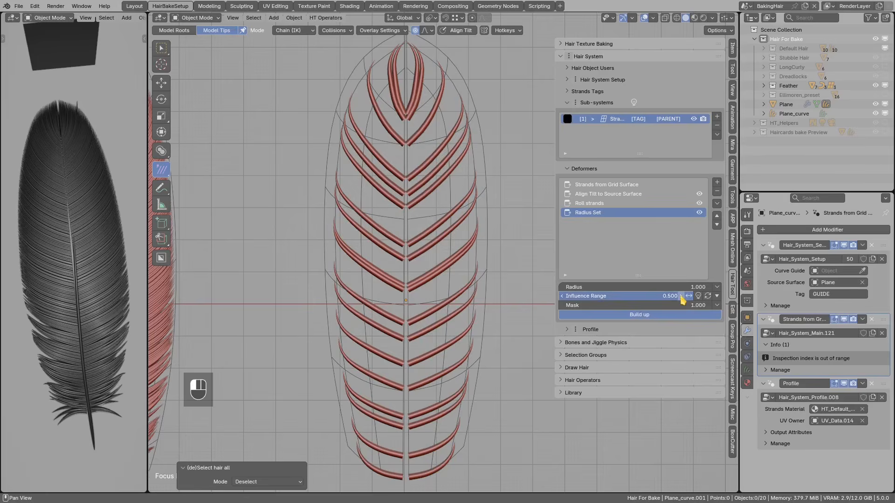
{"action": "left_click", "coordinate": [680, 296]}
{"action": "left_click", "coordinate": [562, 296]}
{"action": "left_click", "coordinate": [562, 297]}
{"action": "left_click", "coordinate": [562, 296]}
{"action": "left_click", "coordinate": [680, 296]}
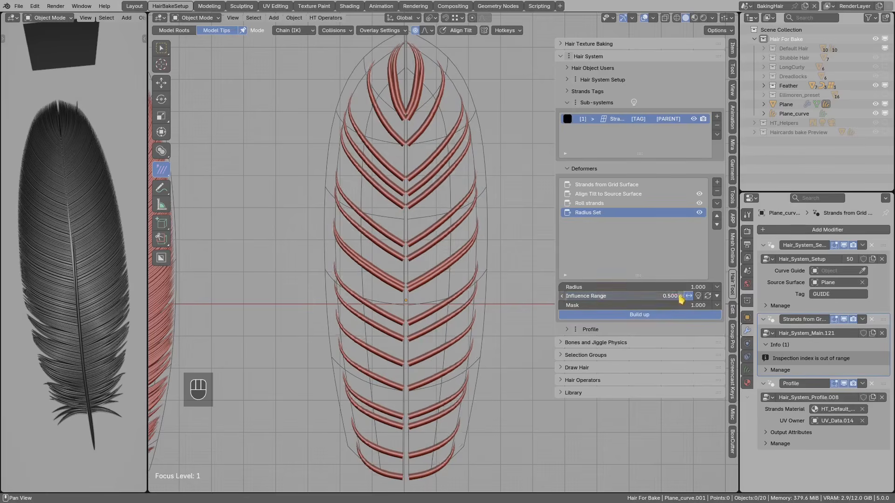
Examine how the uppermost strands bend around the feather's tip.
{"action": "scroll", "coordinate": [495, 264], "scroll_direction": "down", "scroll_amount": 1}
{"action": "key", "text": "alt+a"}
{"action": "middle_click_drag", "start_coordinate": [436, 220], "coordinate": [453, 338], "text": "shift"}
{"action": "scroll", "coordinate": [449, 212], "scroll_direction": "up", "scroll_amount": 1}
{"action": "key", "text": "d"}
{"action": "key", "text": "d"}
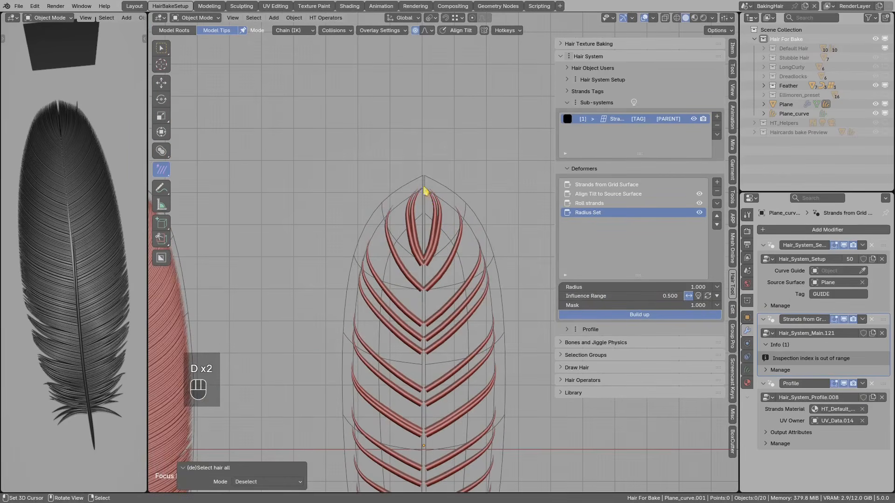
{"action": "left_click_drag", "start_coordinate": [434, 215], "coordinate": [428, 249]}
{"action": "middle_click_drag", "start_coordinate": [429, 251], "coordinate": [430, 239]}
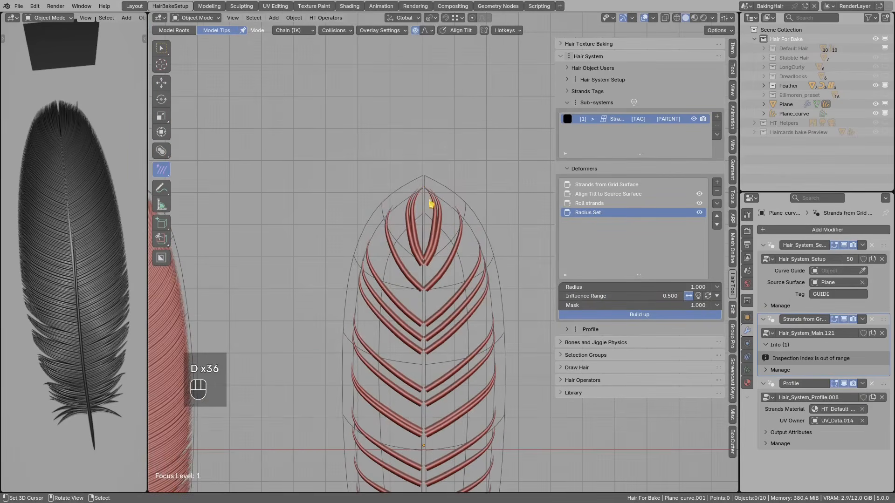
Try other Spacing Seed values on the Strands from Grid Surface deformer and set it to 3.
{"action": "left_click", "coordinate": [605, 185]}
{"action": "scroll", "coordinate": [622, 352], "scroll_direction": "down", "scroll_amount": 2}
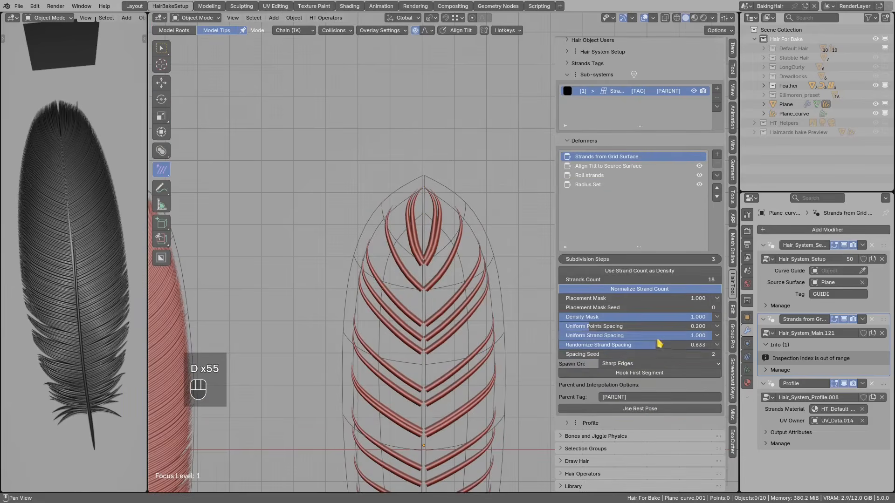
{"action": "scroll", "coordinate": [604, 354], "scroll_direction": "up", "scroll_amount": 3, "text": "shift"}
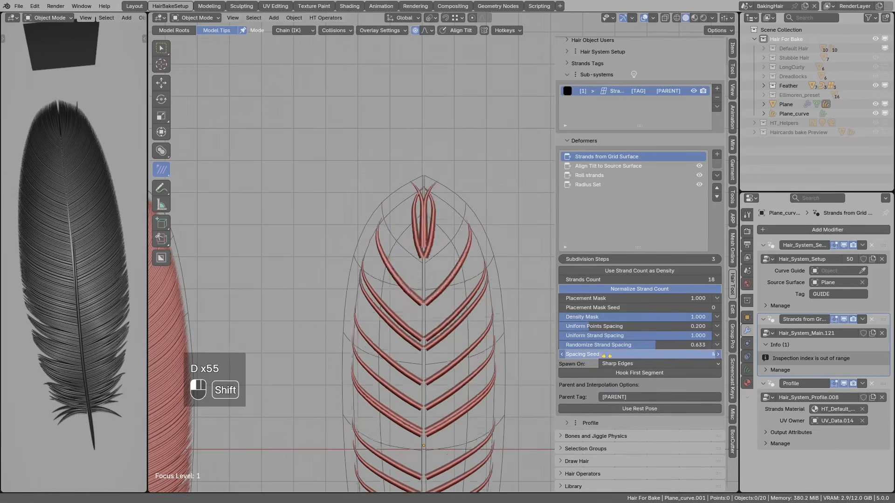
{"action": "left_click_drag", "start_coordinate": [605, 358], "coordinate": [409, 241], "text": "shift"}
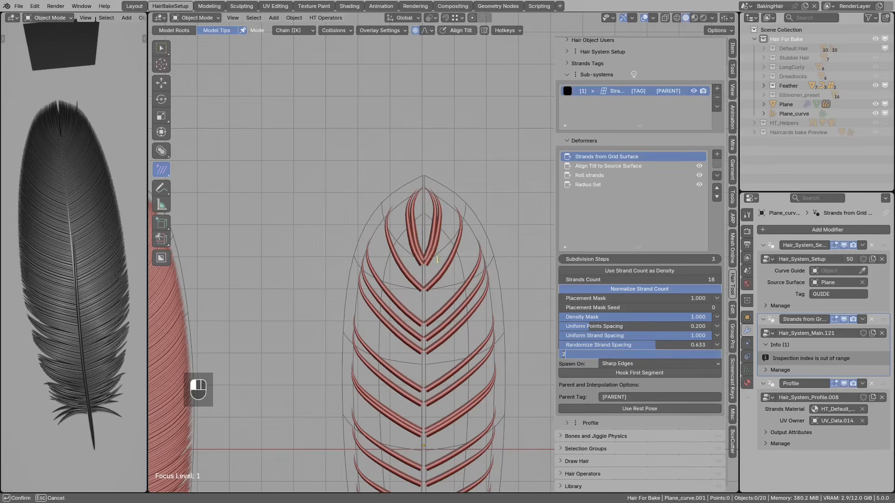
{"action": "key", "text": "Return"}
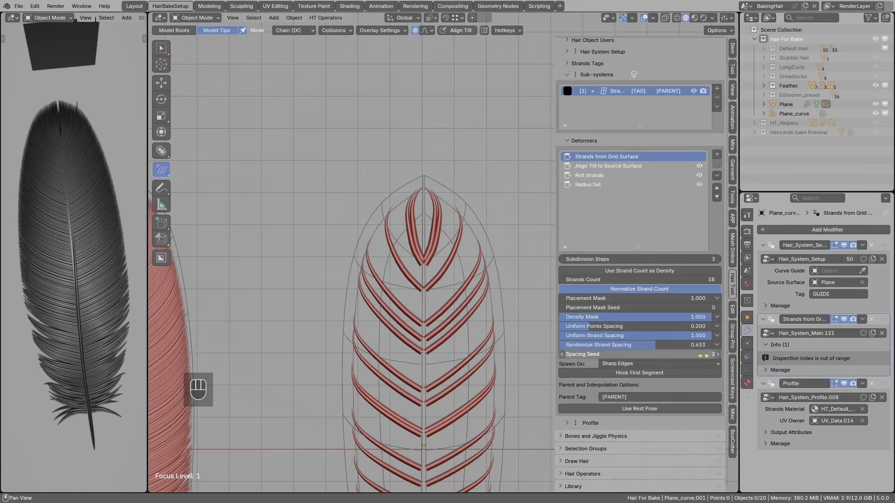
{"action": "left_click", "coordinate": [717, 354]}
Reselect the feather strands and make Roll strands the active deformer.
{"action": "key", "text": "d"}
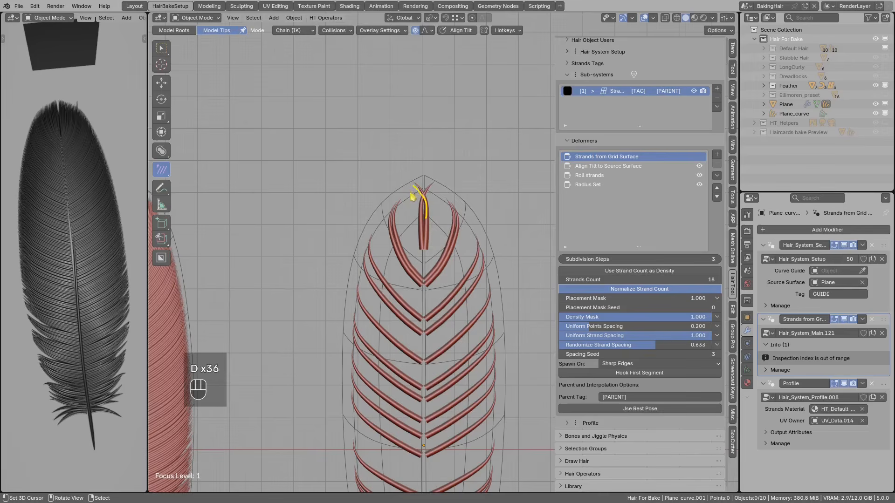
{"action": "scroll", "coordinate": [412, 197], "scroll_direction": "up", "scroll_amount": 1}
{"action": "left_click", "coordinate": [421, 170]}
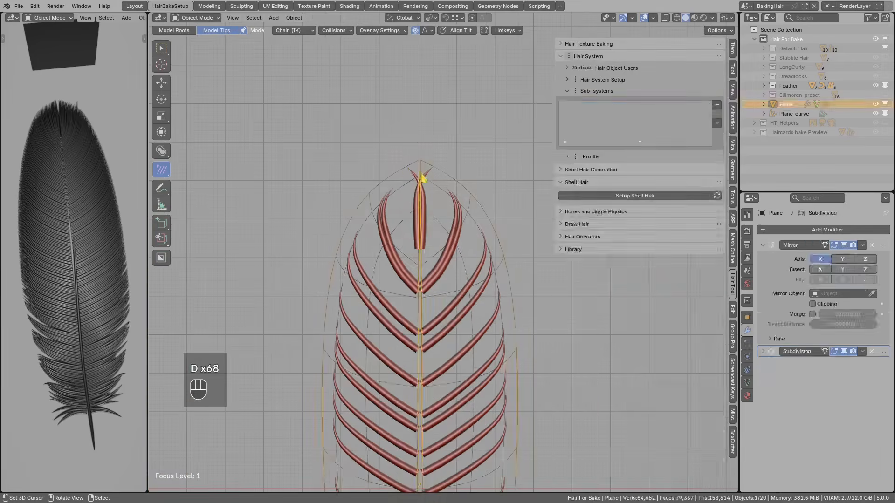
{"action": "left_click", "coordinate": [599, 204]}
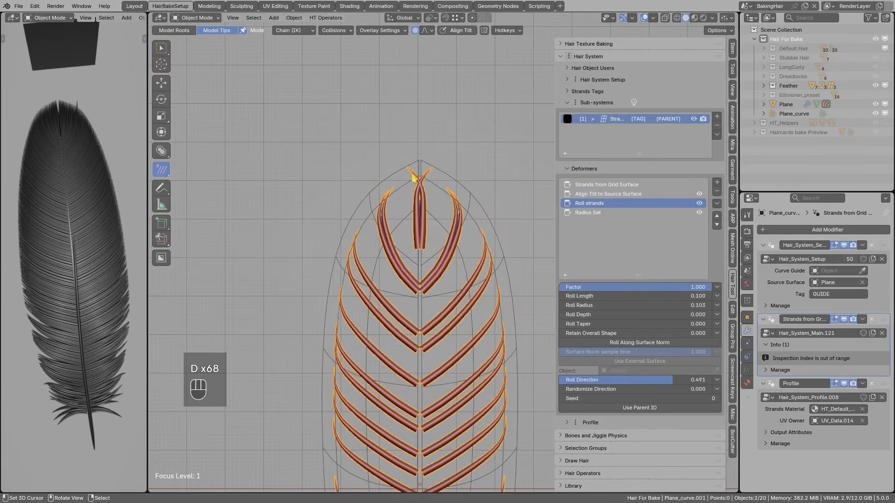
Try lowering the Roll strands deformer's Factor to 0.239.
{"action": "scroll", "coordinate": [426, 242], "scroll_direction": "down", "scroll_amount": 2}
{"action": "middle_click_drag", "start_coordinate": [414, 271], "coordinate": [419, 241], "text": "shift"}
{"action": "scroll", "coordinate": [419, 242], "scroll_direction": "up", "scroll_amount": 2}
{"action": "scroll", "coordinate": [423, 147], "scroll_direction": "down", "scroll_amount": 1}
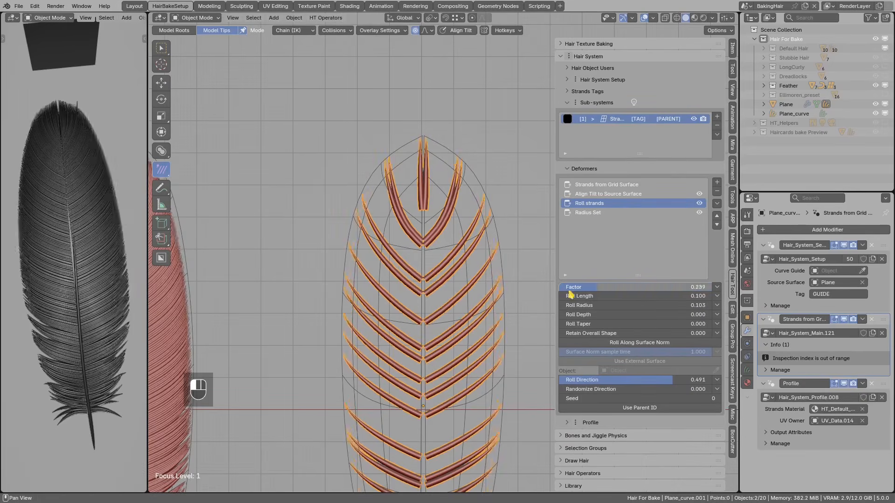
{"action": "key", "text": "alt+a"}
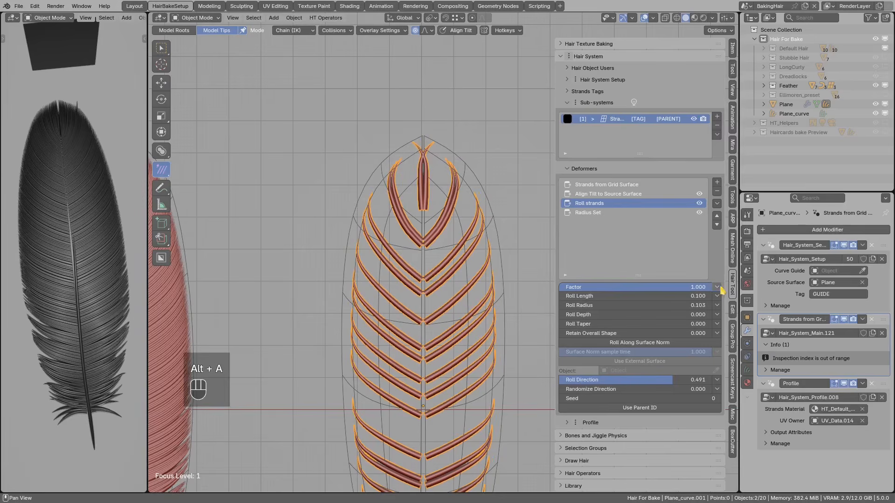
Add a vertex group mask to the Roll strands Factor and create a new input mask named TipMask with Weight 1.
{"action": "left_click", "coordinate": [739, 224]}
{"action": "key", "text": "alt+a"}
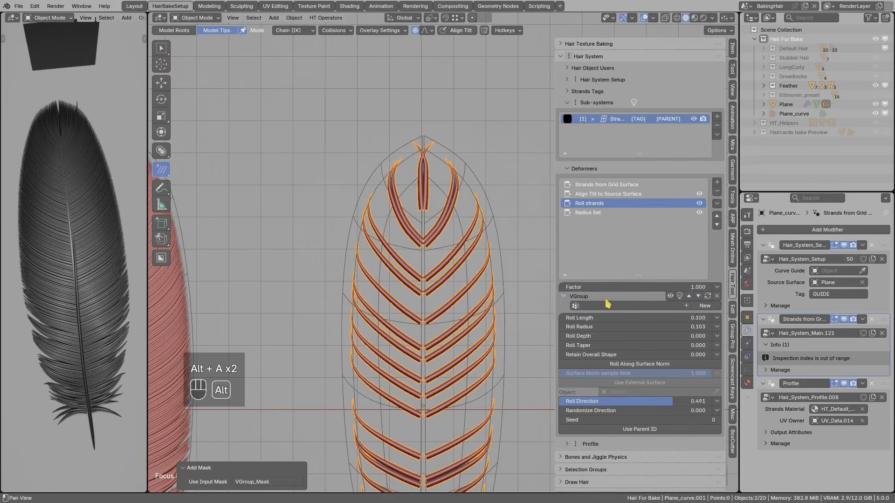
{"action": "left_click", "coordinate": [696, 307]}
{"action": "left_click", "coordinate": [656, 307]}
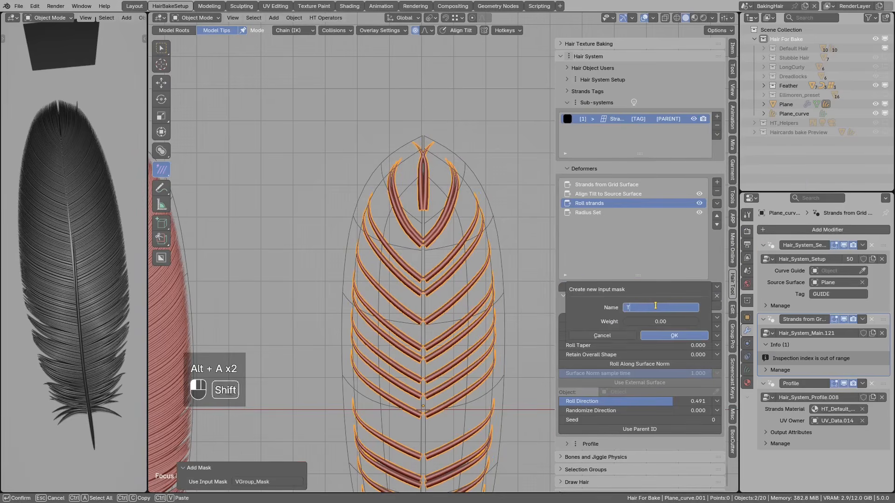
{"action": "type", "text": "TipMask"}
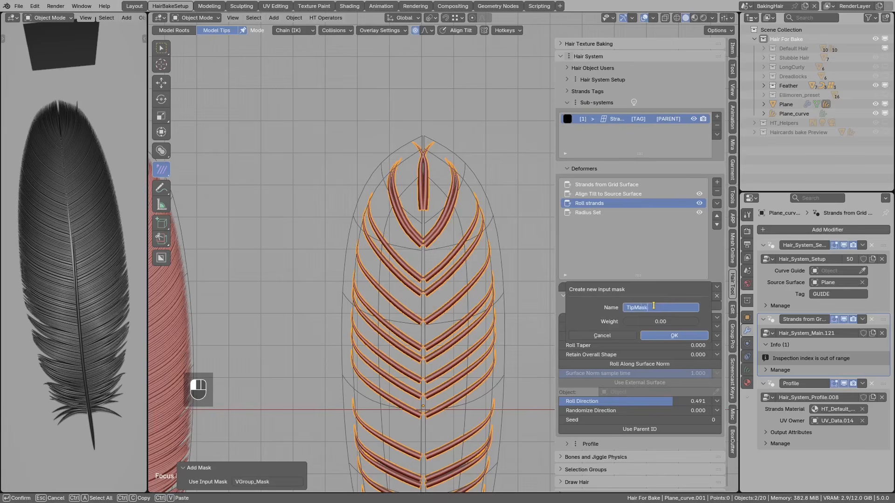
{"action": "key", "text": "Return"}
{"action": "left_click", "coordinate": [666, 321]}
{"action": "type", "text": "1"}
{"action": "key", "text": "Return"}
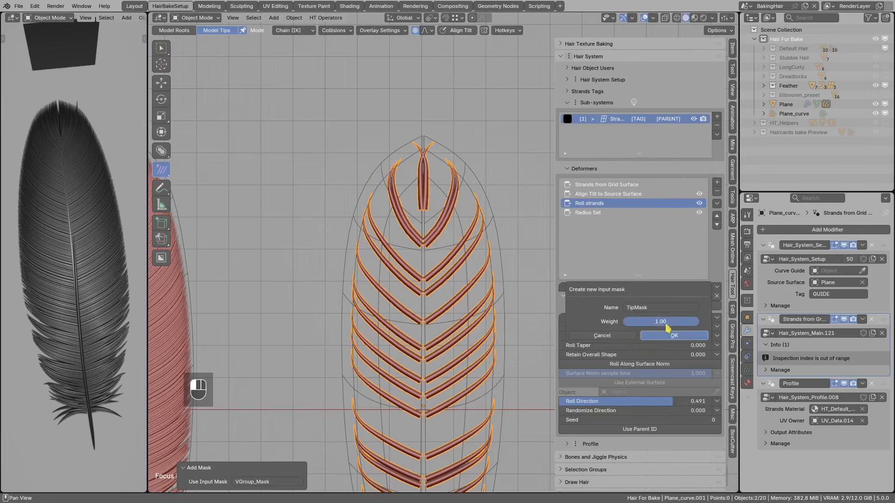
{"action": "left_click", "coordinate": [672, 335]}
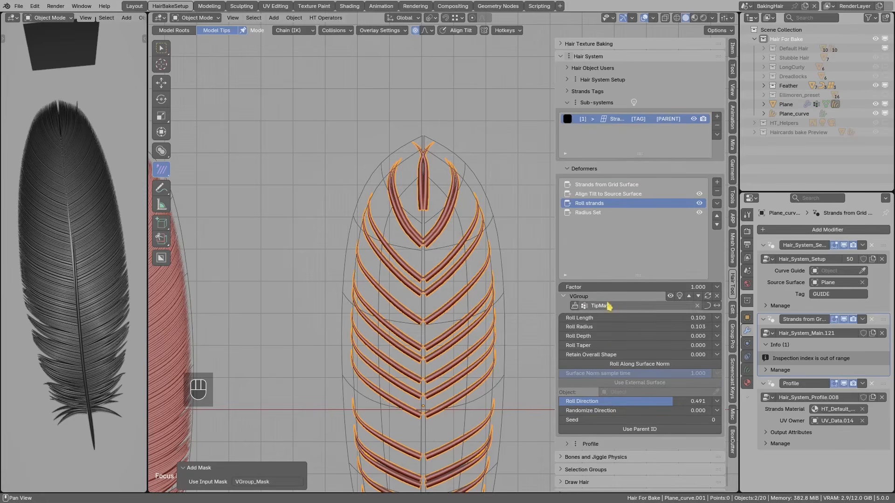
Open the TipMask vertex group for weight painting on the feather's source plane.
{"action": "scroll", "coordinate": [485, 296], "scroll_direction": "down", "scroll_amount": 3}
{"action": "scroll", "coordinate": [444, 267], "scroll_direction": "up", "scroll_amount": 5}
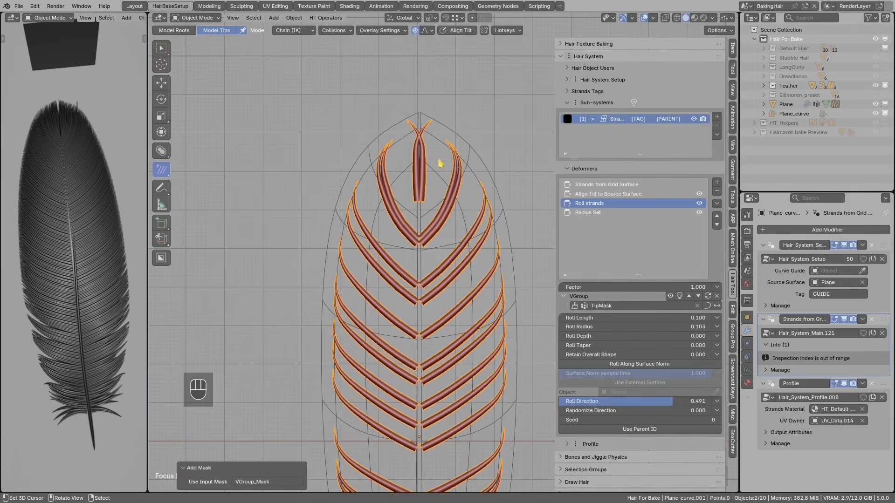
{"action": "left_click", "coordinate": [575, 306]}
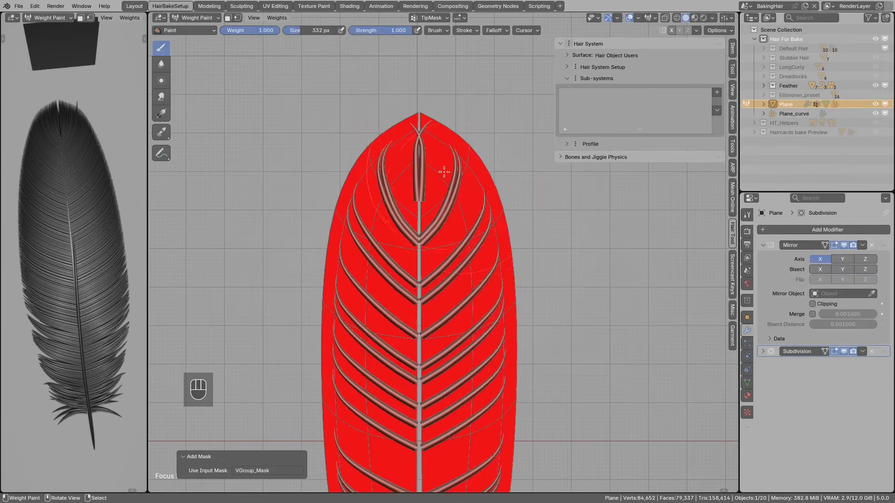
{"action": "scroll", "coordinate": [446, 181], "scroll_direction": "down", "scroll_amount": 2}
{"action": "scroll", "coordinate": [439, 181], "scroll_direction": "up", "scroll_amount": 1}
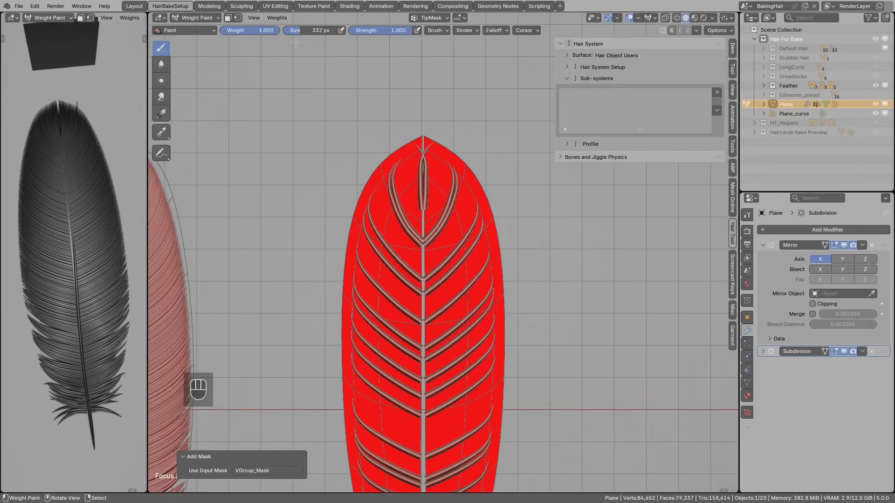
Enable vertex selection masking for weight painting and turn off the plane's Subdivision modifier in the viewport.
{"action": "left_click", "coordinate": [237, 18]}
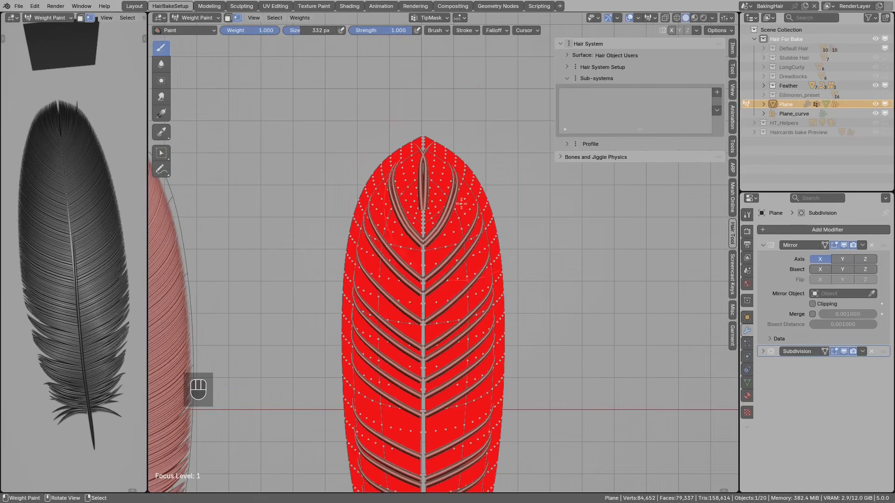
{"action": "left_click", "coordinate": [763, 351]}
{"action": "scroll", "coordinate": [588, 322], "scroll_direction": "down", "scroll_amount": 1}
{"action": "middle_click_drag", "start_coordinate": [587, 321], "coordinate": [596, 250], "text": "shift"}
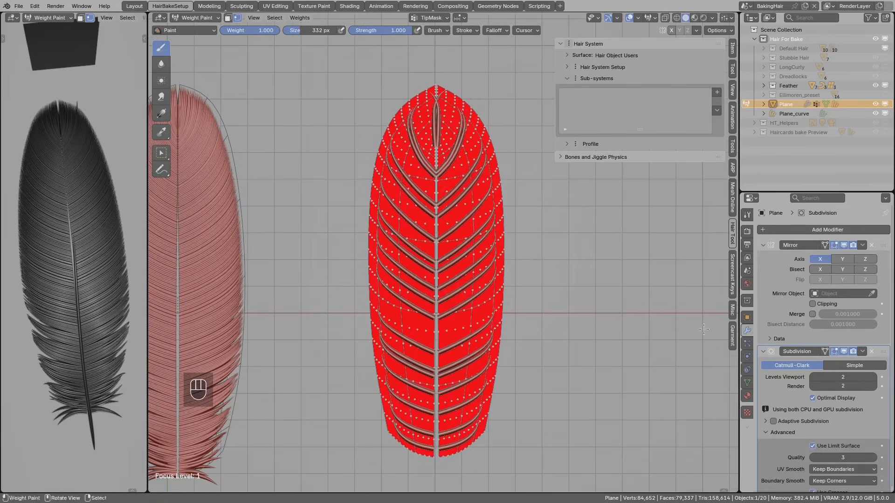
{"action": "left_click", "coordinate": [845, 352]}
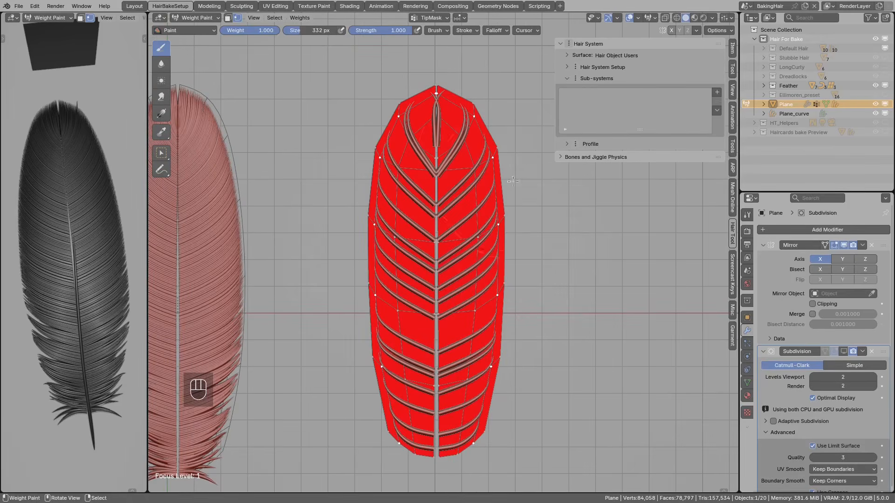
Select the midline vertices at the feather's tip and fill them with weight 0 in the TipMask group.
{"action": "key", "text": "alt"}
{"action": "middle_click_drag", "start_coordinate": [438, 92], "coordinate": [425, 140], "text": "shift"}
{"action": "scroll", "coordinate": [426, 139], "scroll_direction": "up", "scroll_amount": 1}
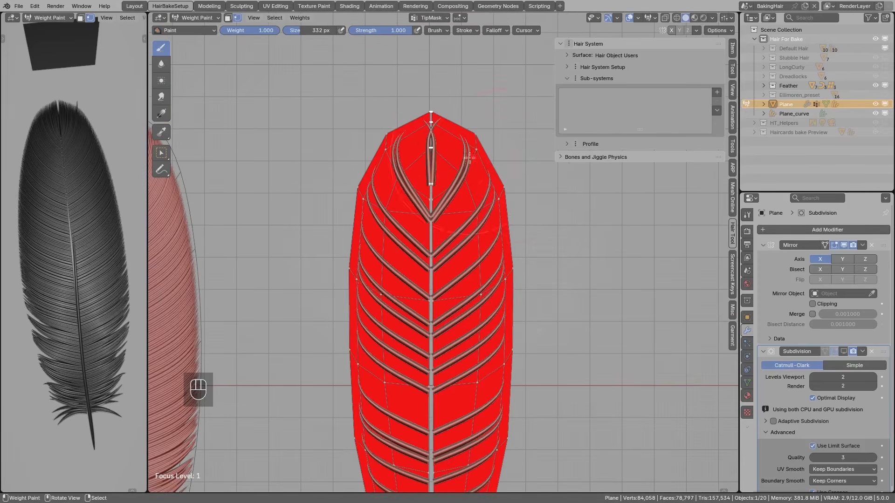
{"action": "key", "text": "ctrl+x"}
{"action": "left_click", "coordinate": [577, 170]}
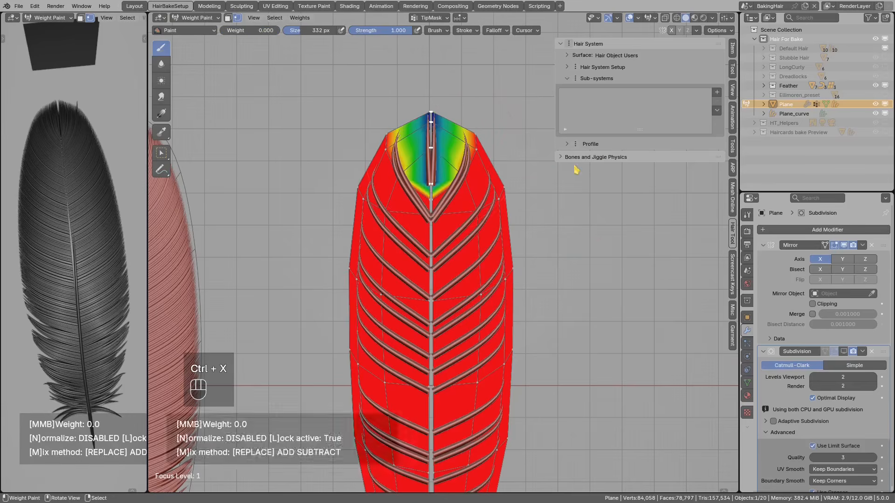
Turn the plane's Subdivision modifier back on in the viewport and return from weight painting to the feather strands object.
{"action": "scroll", "coordinate": [444, 224], "scroll_direction": "down", "scroll_amount": 4, "text": "shift"}
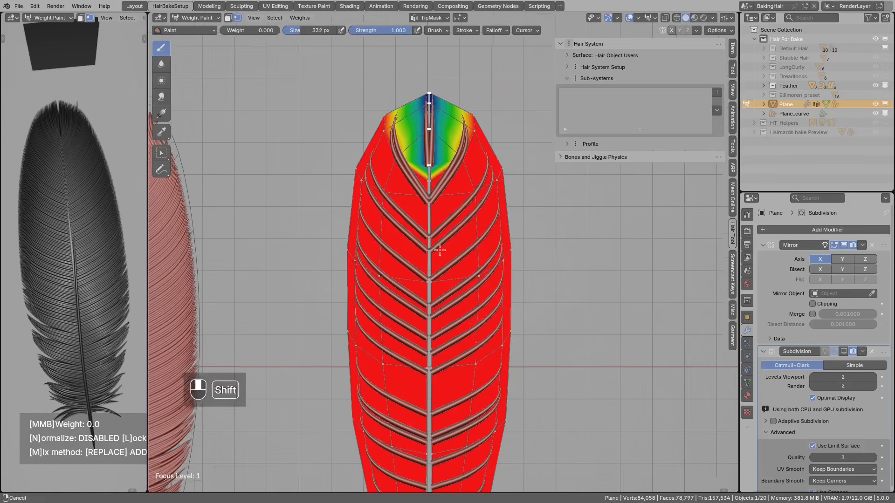
{"action": "scroll", "coordinate": [454, 211], "scroll_direction": "down", "scroll_amount": 2, "text": "shift"}
{"action": "scroll", "coordinate": [459, 191], "scroll_direction": "down", "scroll_amount": 1}
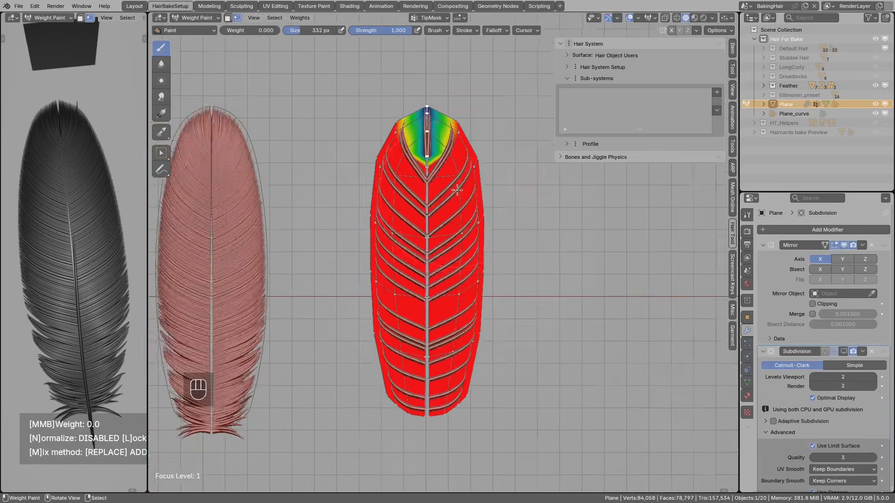
{"action": "left_click", "coordinate": [844, 352]}
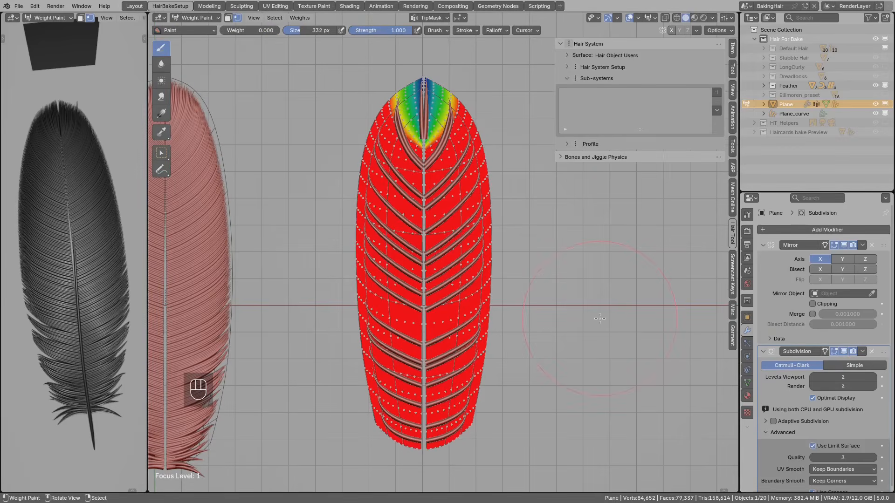
{"action": "key", "text": "Return"}
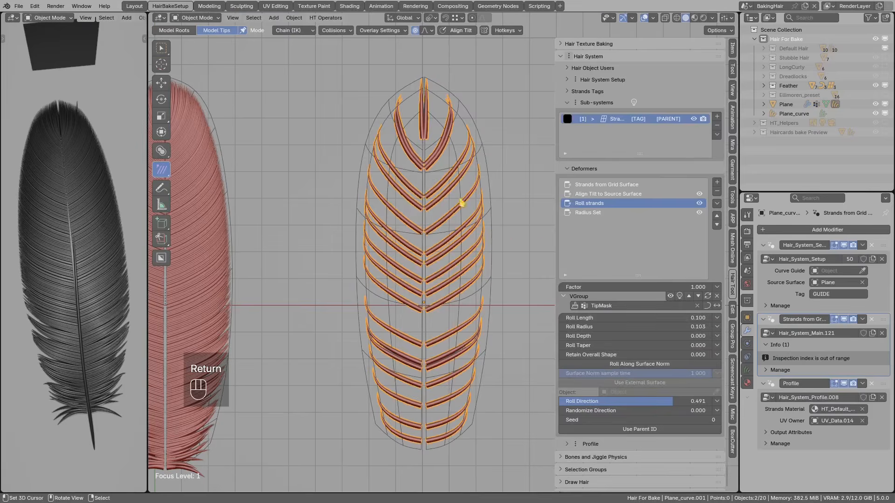
Draw a temporary annotation beside the feather's tip strand, erase it, and deselect all hair.
{"action": "mouse_move", "coordinate": [426, 92]}
{"action": "left_mouse_down"}
{"action": "mouse_move", "coordinate": [424, 81]}
{"action": "mouse_move", "coordinate": [429, 109]}
{"action": "mouse_move", "coordinate": [425, 86]}
{"action": "mouse_move", "coordinate": [417, 101]}
{"action": "mouse_move", "coordinate": [431, 80]}
{"action": "mouse_move", "coordinate": [435, 123]}
{"action": "left_mouse_up"}
{"action": "right_click_drag", "start_coordinate": [436, 123], "coordinate": [433, 124]}
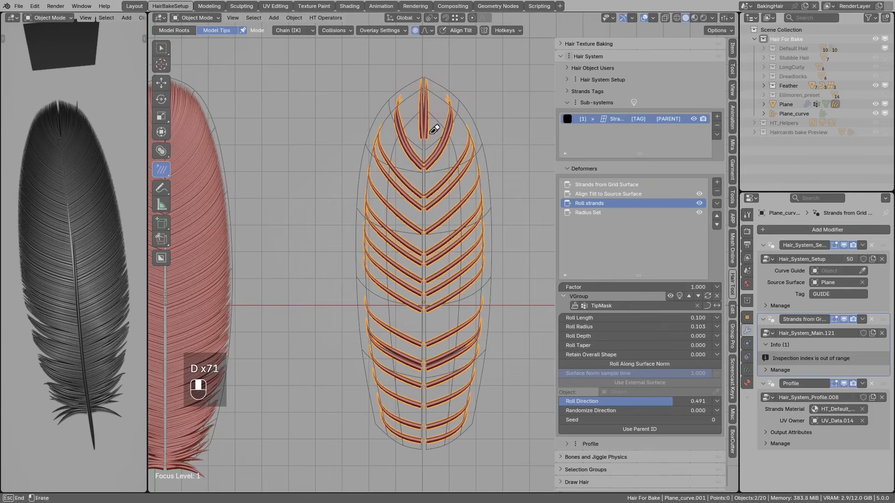
{"action": "key", "text": "alt+a"}
{"action": "middle_click_drag", "start_coordinate": [482, 242], "coordinate": [459, 201], "text": "shift"}
{"action": "scroll", "coordinate": [459, 201], "scroll_direction": "down", "scroll_amount": 1}
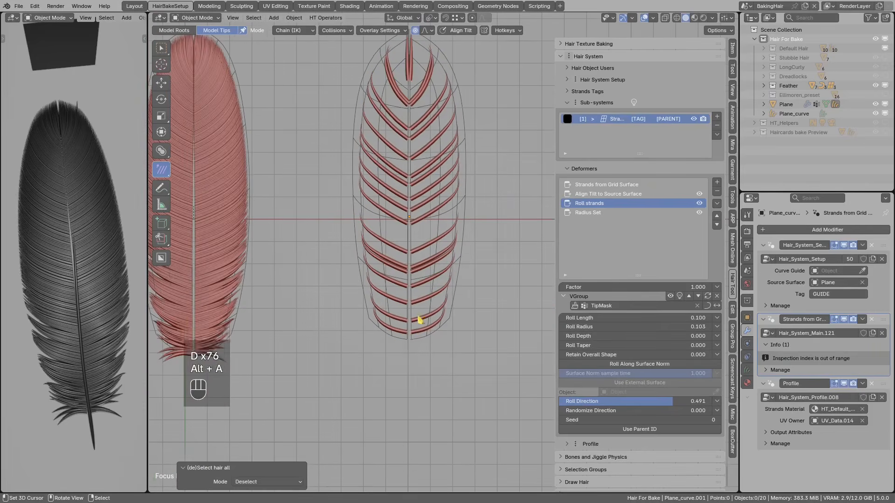
Sketch an annotation curve bending downward from the lowest strand of the new feather, comparing it with the reference feather's base, and deselect all hair.
{"action": "mouse_move", "coordinate": [410, 336]}
{"action": "left_mouse_down"}
{"action": "mouse_move", "coordinate": [425, 334]}
{"action": "mouse_move", "coordinate": [442, 356]}
{"action": "left_mouse_up"}
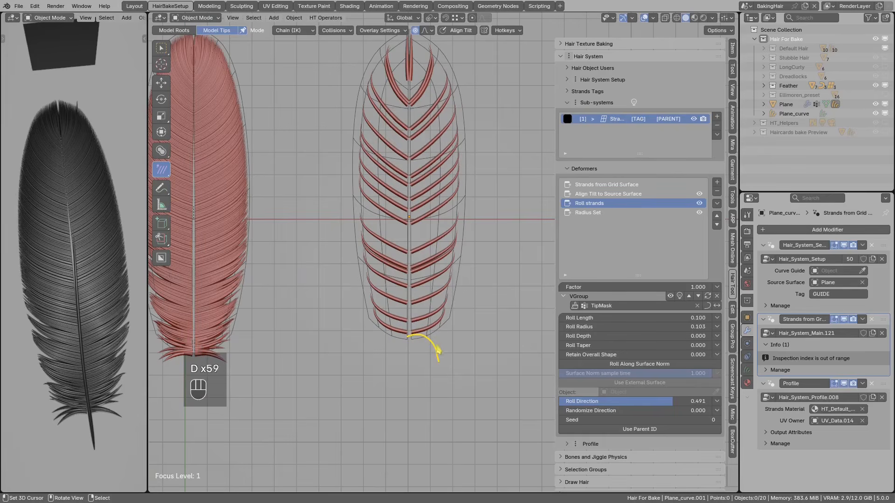
{"action": "middle_click_drag", "start_coordinate": [278, 333], "coordinate": [297, 315], "text": "shift"}
{"action": "mouse_move", "coordinate": [215, 336]}
{"action": "left_mouse_down"}
{"action": "mouse_move", "coordinate": [237, 348]}
{"action": "mouse_move", "coordinate": [232, 332]}
{"action": "mouse_move", "coordinate": [244, 320]}
{"action": "mouse_move", "coordinate": [231, 322]}
{"action": "left_mouse_up"}
{"action": "right_click_drag", "start_coordinate": [229, 321], "coordinate": [243, 325]}
{"action": "middle_click_drag", "start_coordinate": [451, 298], "coordinate": [440, 320], "text": "shift"}
{"action": "right_click", "coordinate": [437, 339]}
{"action": "key", "text": "alt+a"}
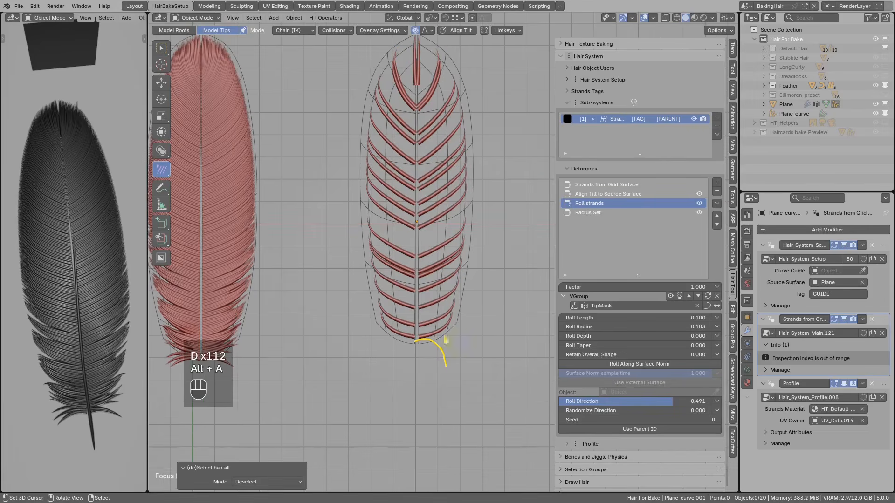
Duplicate the Roll strands deformer by copying it and pasting it as new, and erase the annotation curve at the feather's base.
{"action": "left_click", "coordinate": [716, 182]}
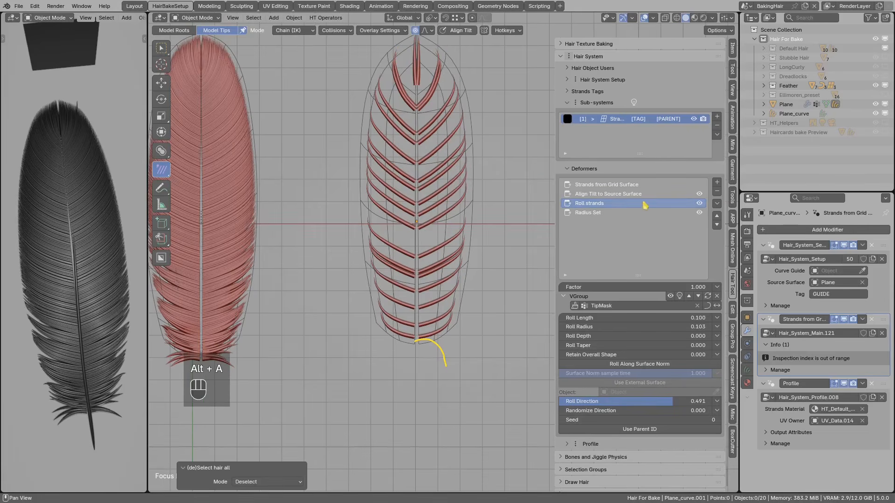
{"action": "left_click", "coordinate": [717, 204]}
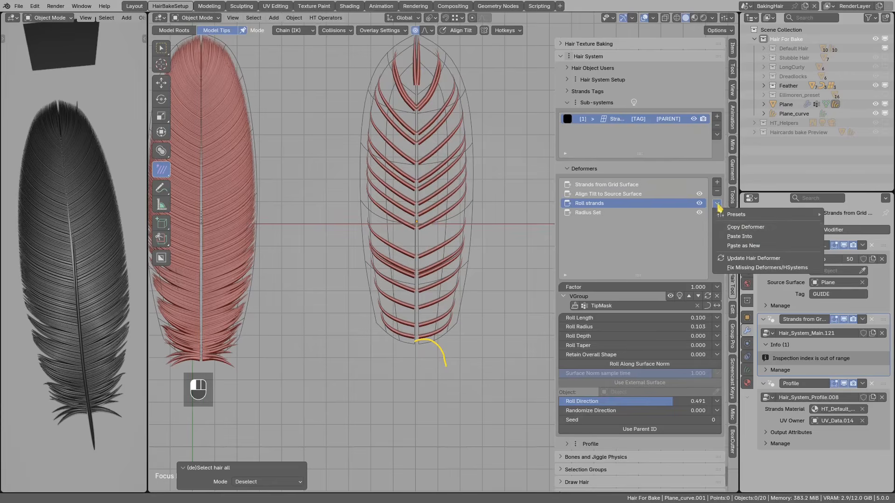
{"action": "left_click", "coordinate": [736, 227]}
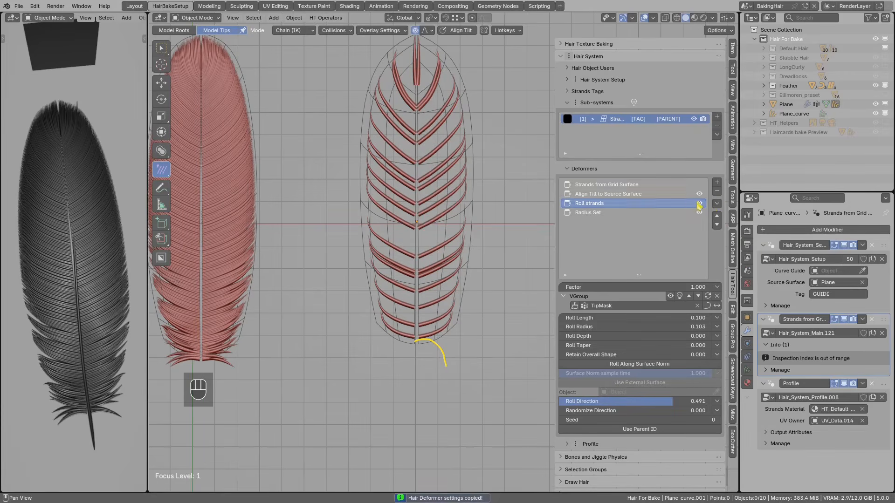
{"action": "left_click", "coordinate": [716, 203]}
{"action": "left_click", "coordinate": [743, 245]}
{"action": "key", "text": "d"}
{"action": "right_click_drag", "start_coordinate": [443, 361], "coordinate": [447, 356]}
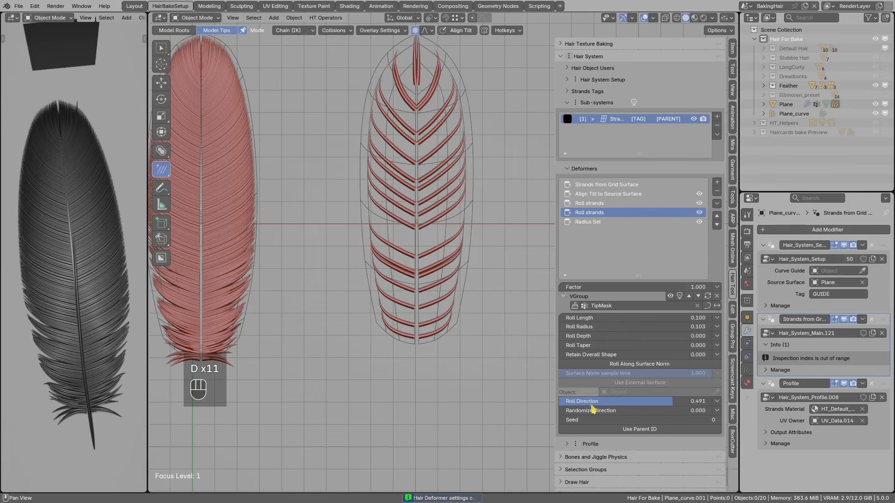
Set the duplicated Roll strands deformer's Roll Direction to -0.515, Roll Length to 0.190 and Roll Radius to 0.165.
{"action": "left_click_drag", "start_coordinate": [669, 406], "coordinate": [594, 407]}
{"action": "key", "text": "alt+a"}
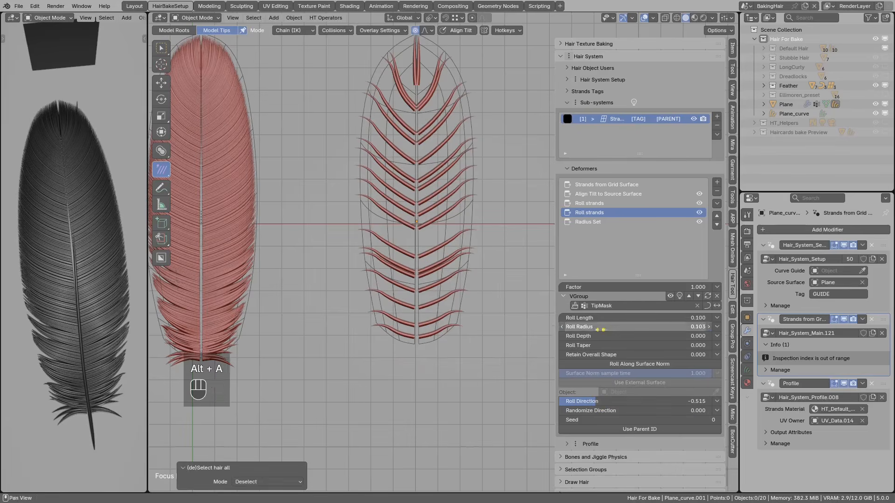
{"action": "left_click_drag", "start_coordinate": [593, 320], "coordinate": [602, 327], "text": "shift"}
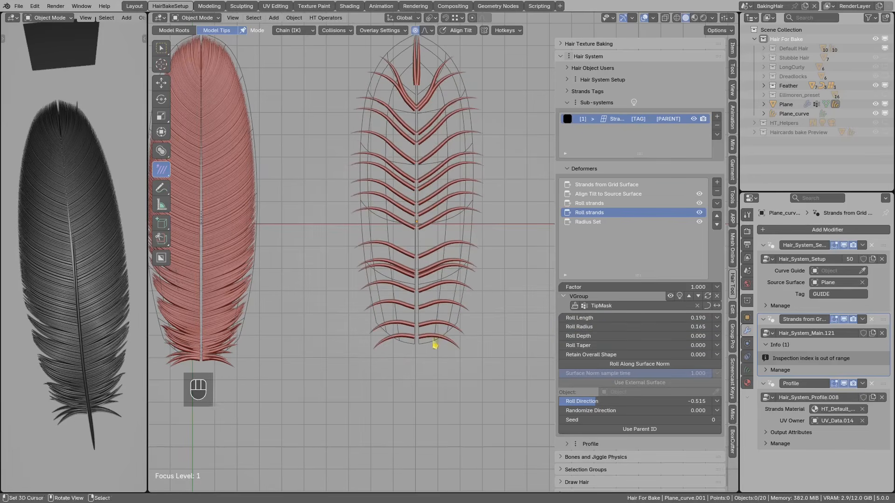
Draw a temporary annotation over the lowest strands near the feather's shaft and erase it.
{"action": "mouse_move", "coordinate": [417, 329]}
{"action": "left_mouse_down"}
{"action": "mouse_move", "coordinate": [440, 348]}
{"action": "mouse_move", "coordinate": [422, 342]}
{"action": "left_mouse_up"}
{"action": "right_click_drag", "start_coordinate": [422, 342], "coordinate": [421, 320]}
{"action": "middle_click_drag", "start_coordinate": [446, 262], "coordinate": [443, 292], "text": "shift"}
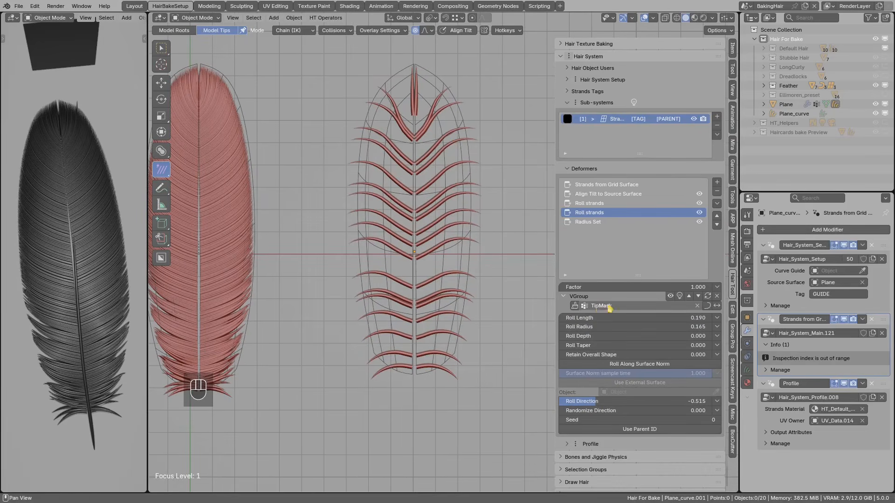
Replace TipMask on the duplicated Roll strands deformer with a new input mask named Gradient with Weight 0.
{"action": "left_click", "coordinate": [697, 305]}
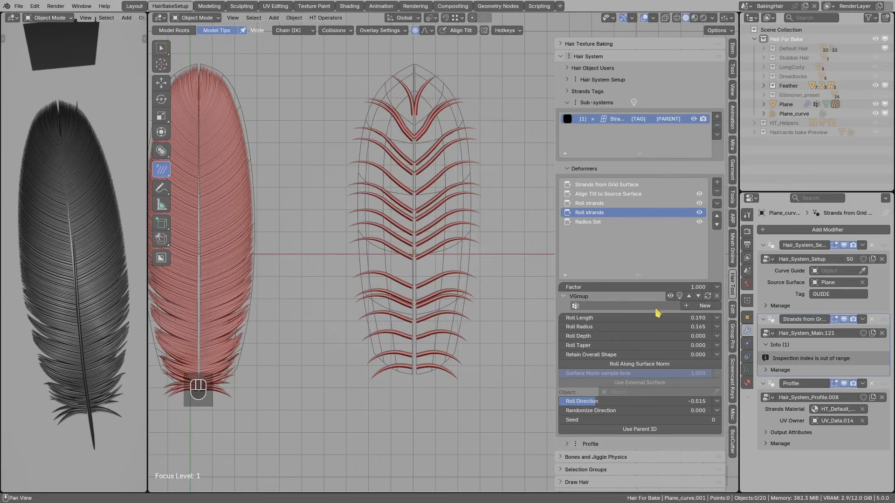
{"action": "left_click", "coordinate": [701, 306]}
{"action": "left_click", "coordinate": [676, 311]}
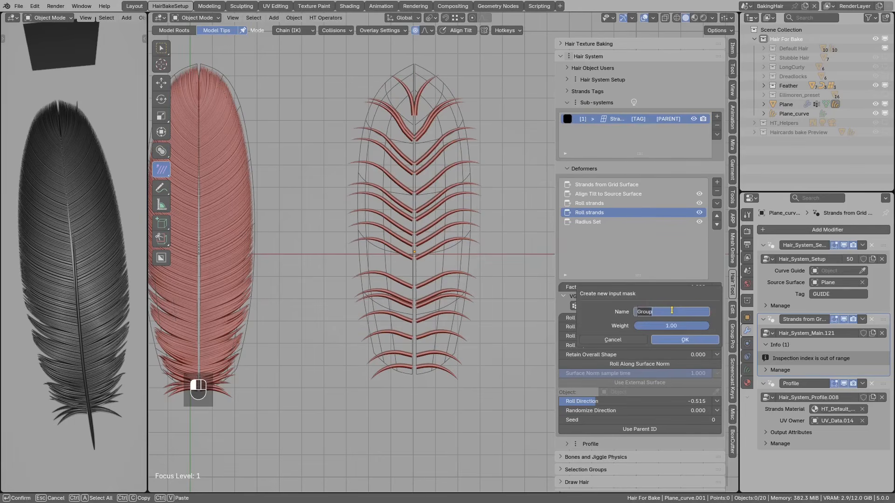
{"action": "type", "text": "Gradient"}
{"action": "key", "text": "Return"}
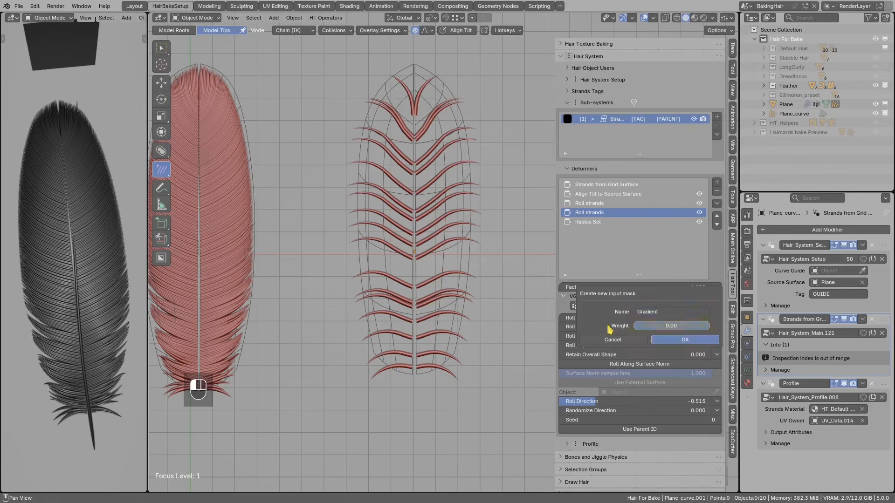
{"action": "left_click", "coordinate": [692, 340]}
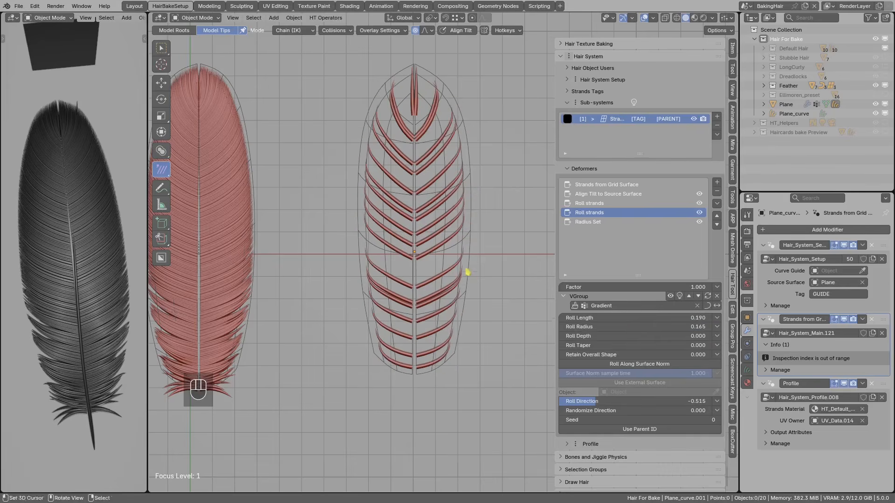
Open the Gradient vertex group for weight painting on the feather's source plane and select all its vertices.
{"action": "middle_click_drag", "start_coordinate": [457, 263], "coordinate": [454, 283], "text": "shift"}
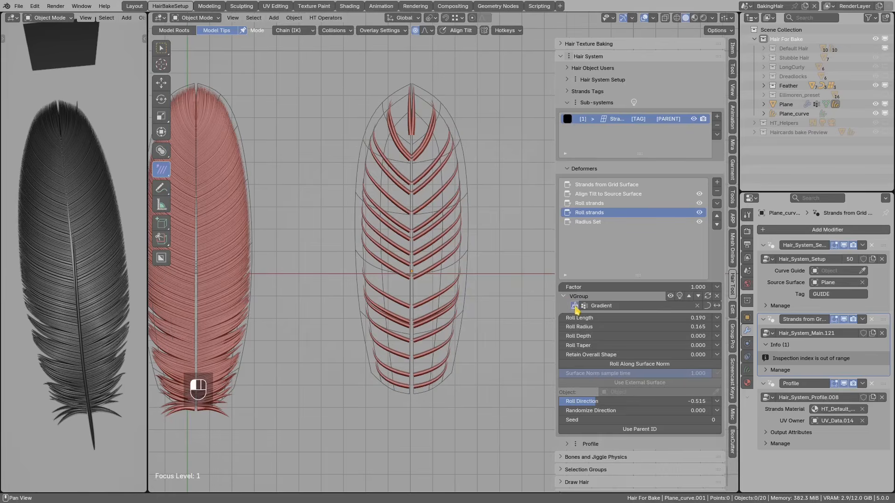
{"action": "left_click", "coordinate": [575, 306]}
{"action": "scroll", "coordinate": [421, 243], "scroll_direction": "up", "scroll_amount": 1}
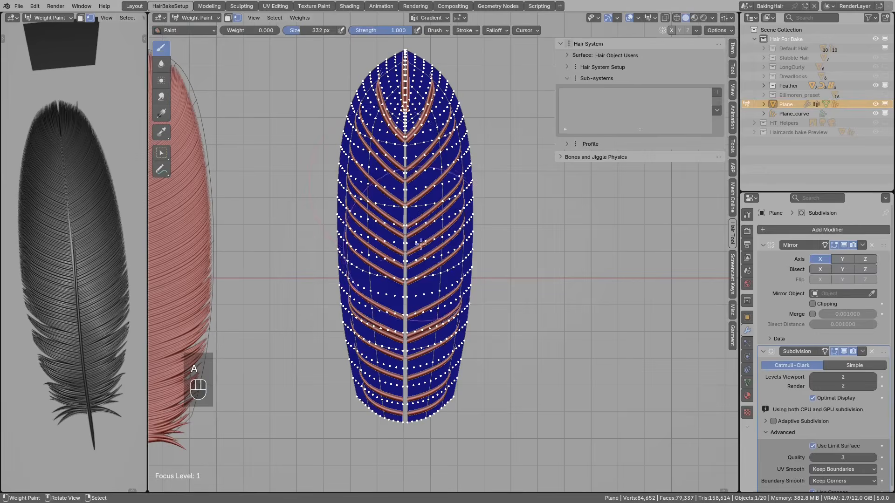
Paint a linear weight gradient at weight 1.000 from the plane's middle to its lower end, and select its hair curves in Object Mode.
{"action": "left_click", "coordinate": [238, 19]}
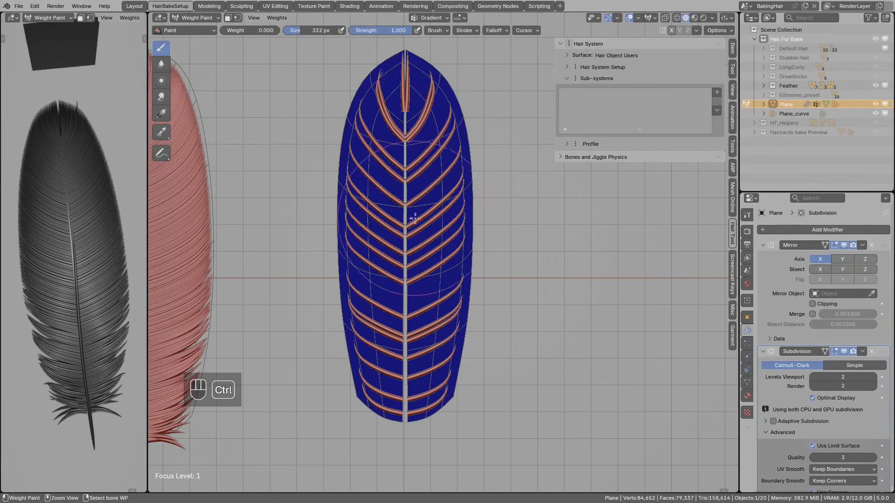
{"action": "left_click_drag", "start_coordinate": [242, 32], "coordinate": [312, 35]}
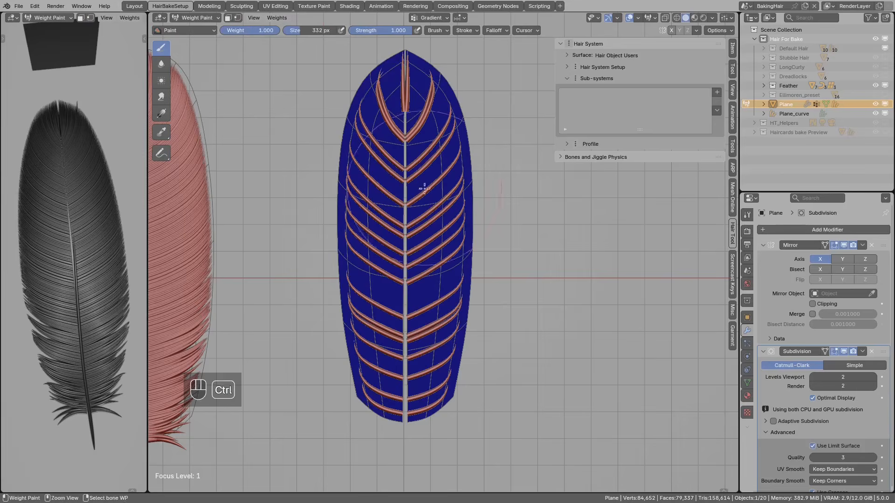
{"action": "key", "text": "ctrl+d"}
{"action": "left_click_drag", "start_coordinate": [410, 191], "coordinate": [407, 419]}
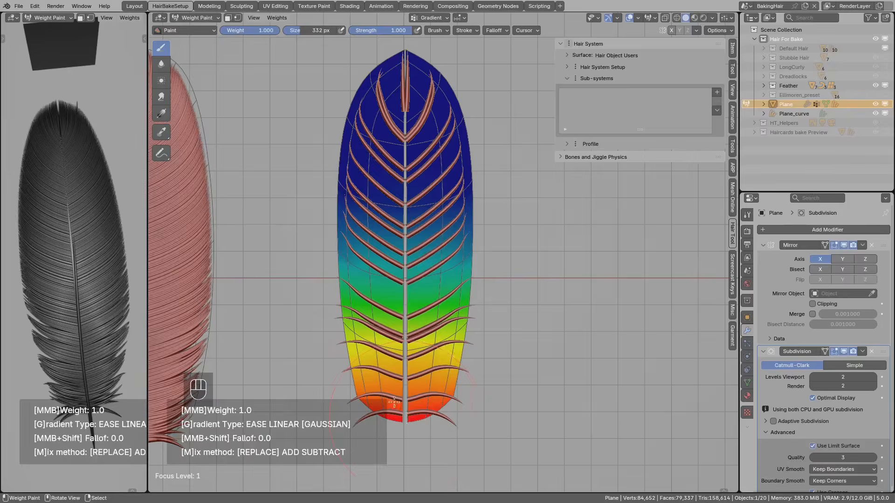
{"action": "key", "text": "Return"}
{"action": "right_click", "coordinate": [416, 356]}
{"action": "scroll", "coordinate": [445, 324], "scroll_direction": "down", "scroll_amount": 2}
{"action": "key", "text": "d"}
{"action": "key", "text": "d"}
{"action": "key", "text": "d"}
{"action": "key", "text": "d"}
{"action": "key", "text": "d"}
{"action": "key", "text": "d"}
{"action": "key", "text": "d"}
{"action": "key", "text": "d"}
{"action": "key", "text": "d"}
{"action": "key", "text": "d"}
{"action": "key", "text": "d"}
{"action": "key", "text": "d"}
{"action": "key", "text": "d"}
{"action": "key", "text": "d"}
{"action": "key", "text": "d"}
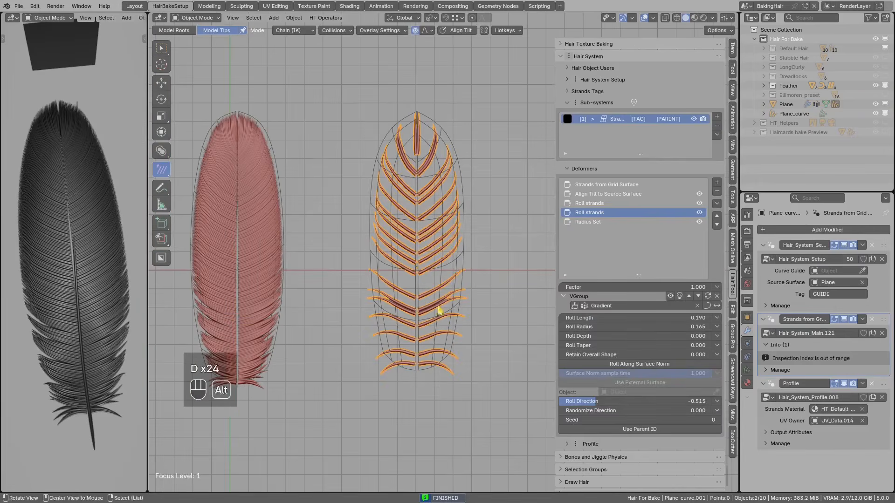
Add a Remap mask to the Factor of the second Roll strands deformer and preview it on the feather.
{"action": "key", "text": "alt+a"}
{"action": "scroll", "coordinate": [457, 315], "scroll_direction": "up", "scroll_amount": 1}
{"action": "left_click", "coordinate": [717, 287]}
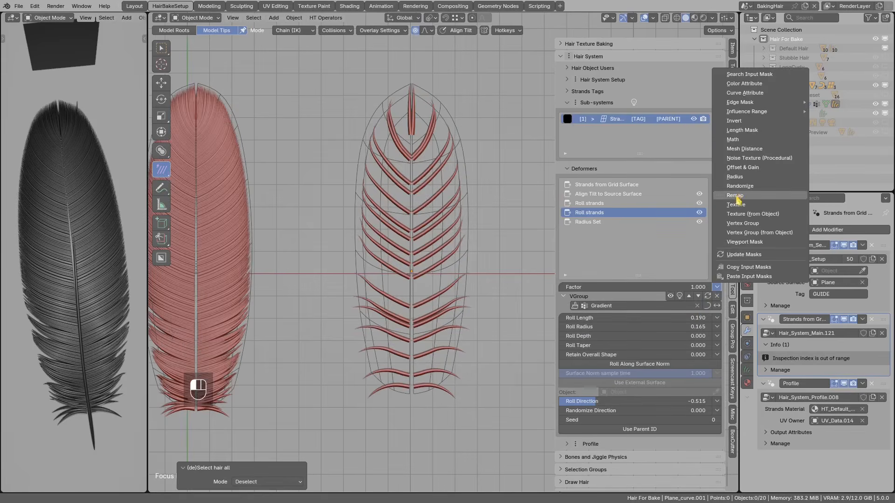
{"action": "left_click", "coordinate": [735, 196]}
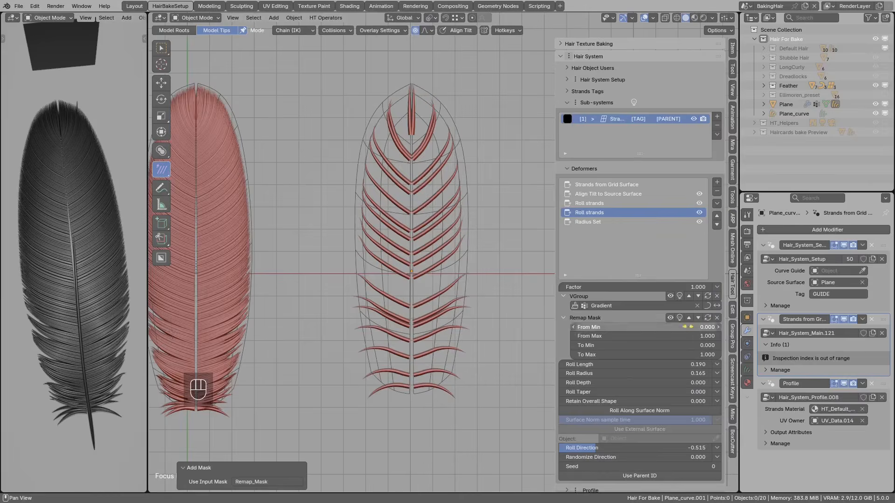
{"action": "left_click", "coordinate": [679, 318]}
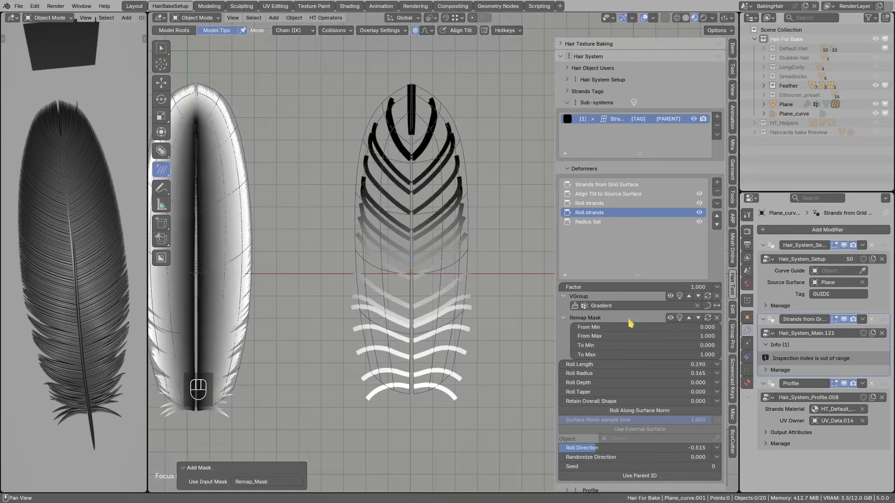
{"action": "scroll", "coordinate": [468, 325], "scroll_direction": "up", "scroll_amount": 1}
{"action": "middle_click_drag", "start_coordinate": [435, 339], "coordinate": [431, 283], "text": "shift"}
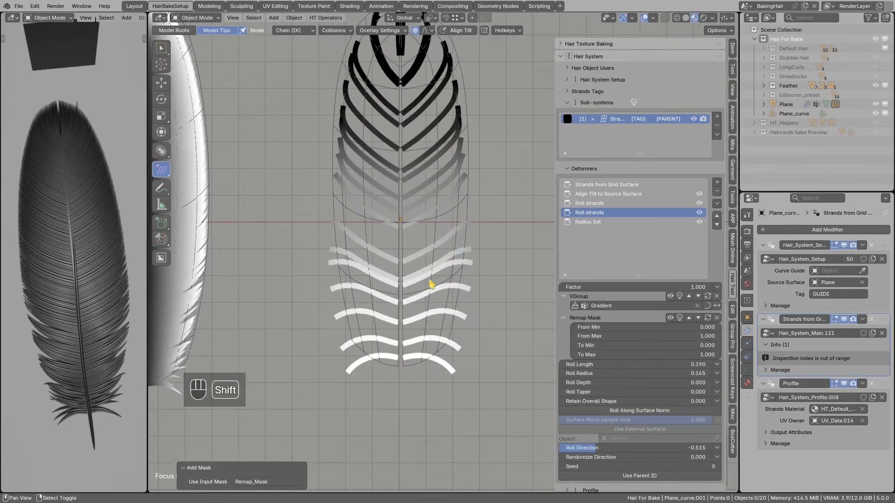
{"action": "key", "text": "d"}
{"action": "mouse_move", "coordinate": [491, 237]}
{"action": "left_mouse_down"}
{"action": "mouse_move", "coordinate": [491, 284]}
{"action": "mouse_move", "coordinate": [500, 274]}
{"action": "left_mouse_up"}
{"action": "middle_click_drag", "start_coordinate": [496, 240], "coordinate": [496, 282]}
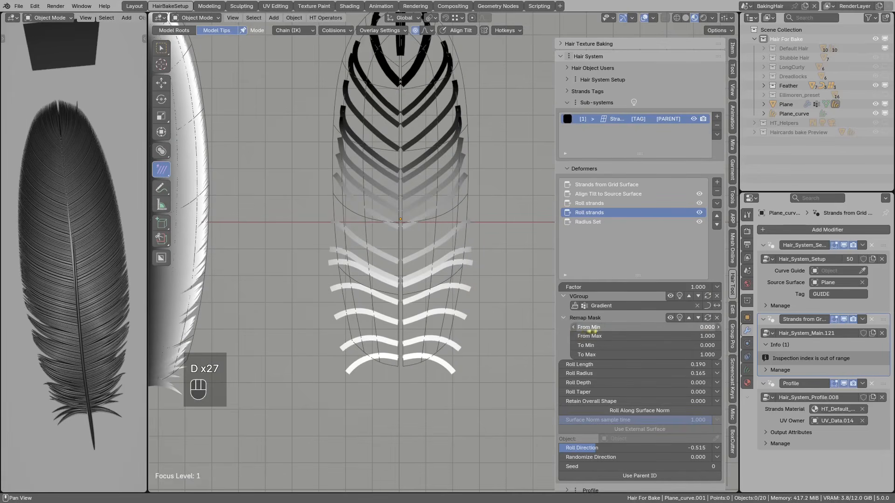
Set the Remap mask's From Min to 0.800, select the feather's hair curves and turn off the mask preview.
{"action": "left_click_drag", "start_coordinate": [695, 331], "coordinate": [720, 332]}
{"action": "left_click", "coordinate": [719, 328]}
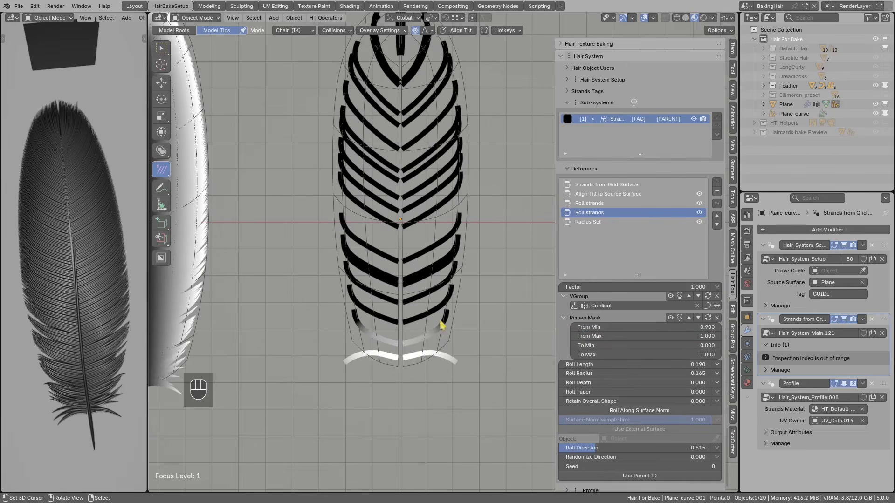
{"action": "left_click", "coordinate": [574, 328]}
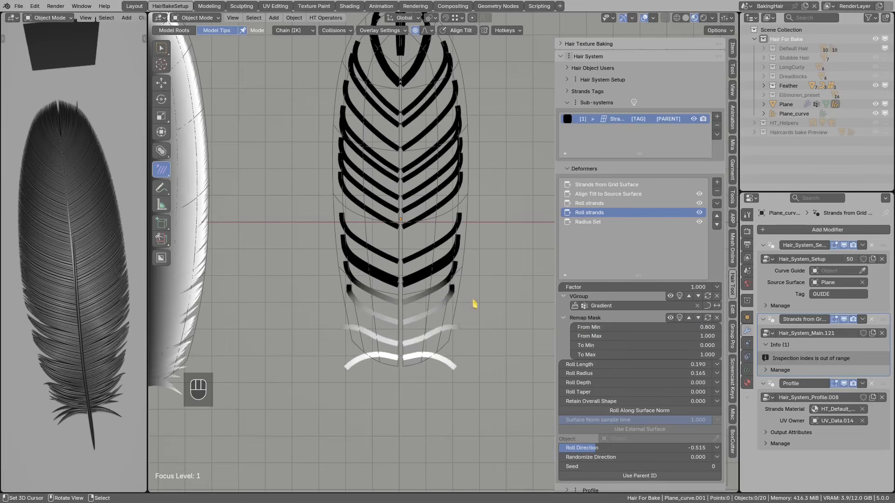
{"action": "left_click", "coordinate": [445, 301]}
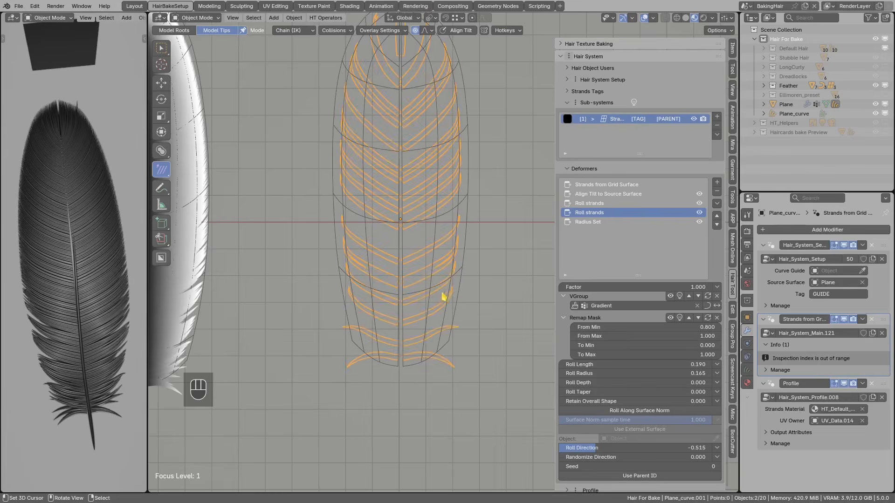
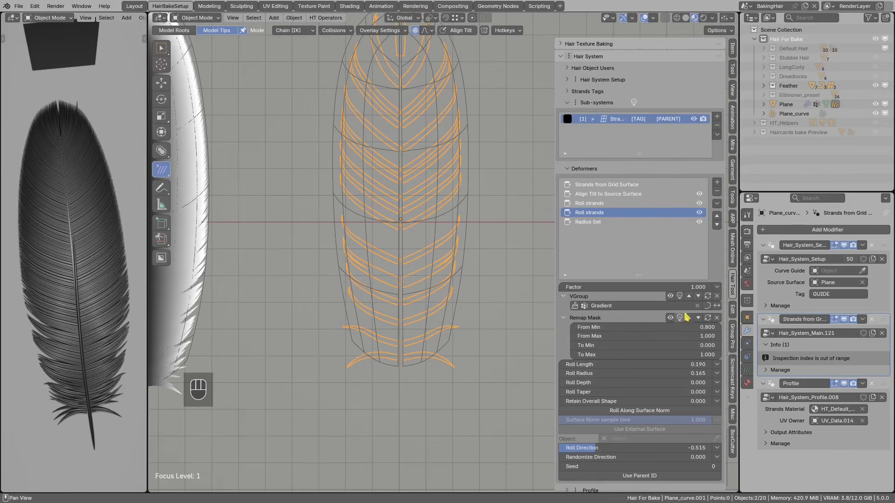
{"action": "left_click", "coordinate": [679, 317]}
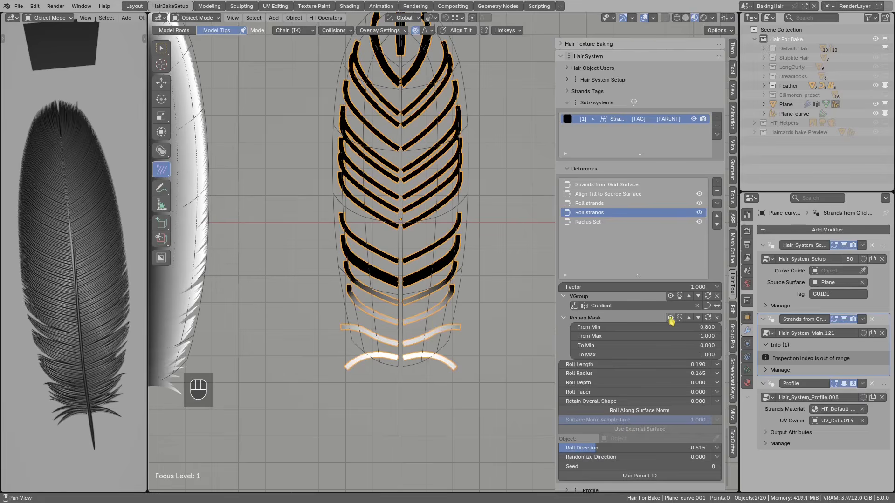
{"action": "right_click", "coordinate": [474, 309]}
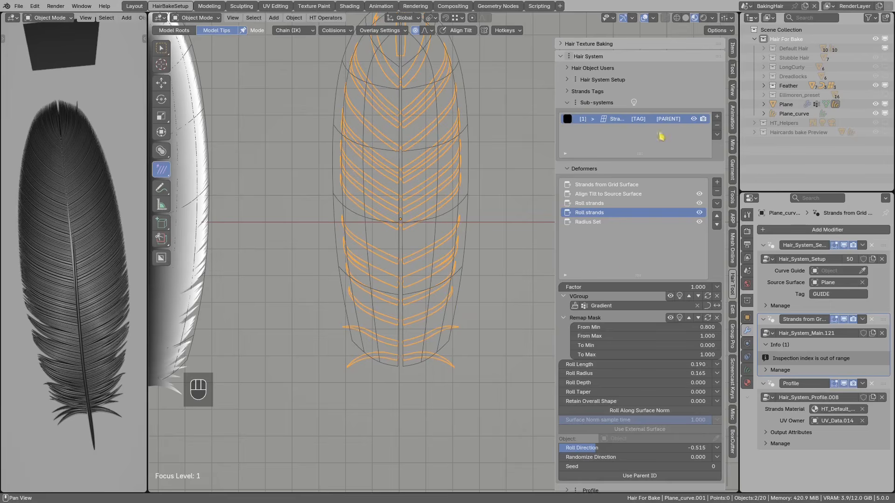
Show the hair system's Profile settings in place of the deformers and look through the available strand materials.
{"action": "left_click", "coordinate": [583, 169]}
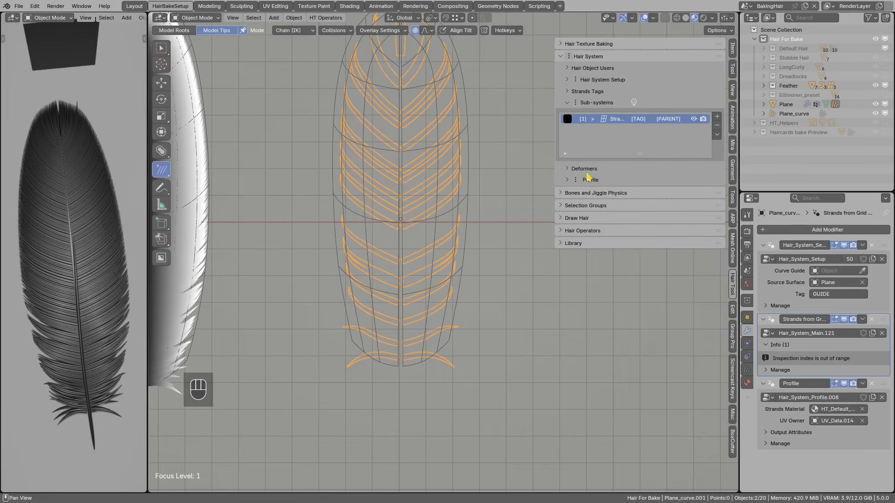
{"action": "left_click", "coordinate": [597, 181]}
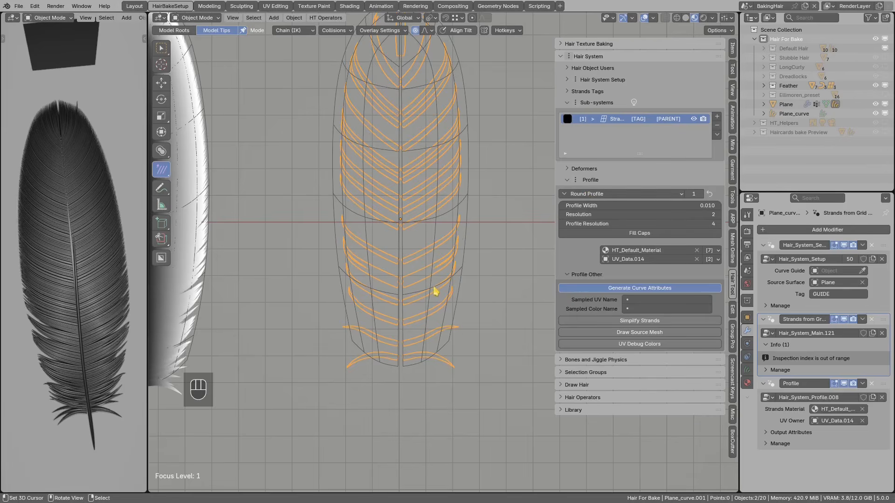
{"action": "left_click", "coordinate": [604, 250]}
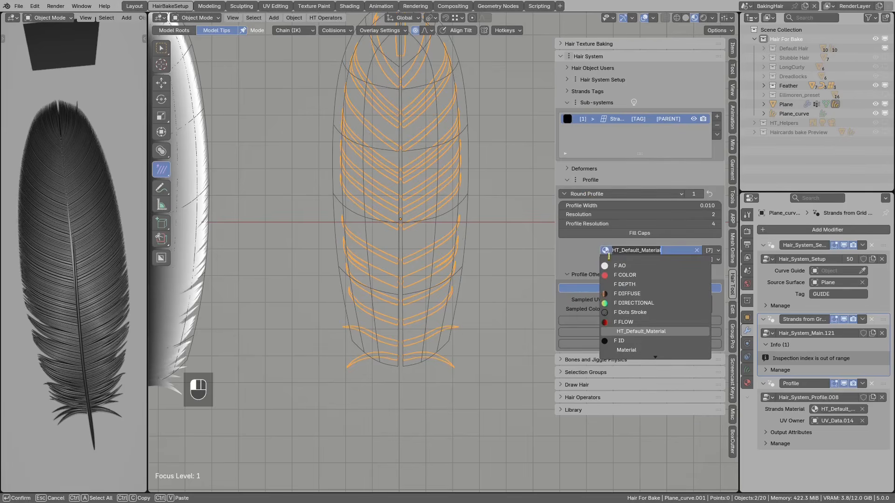
{"action": "key", "text": "Escape"}
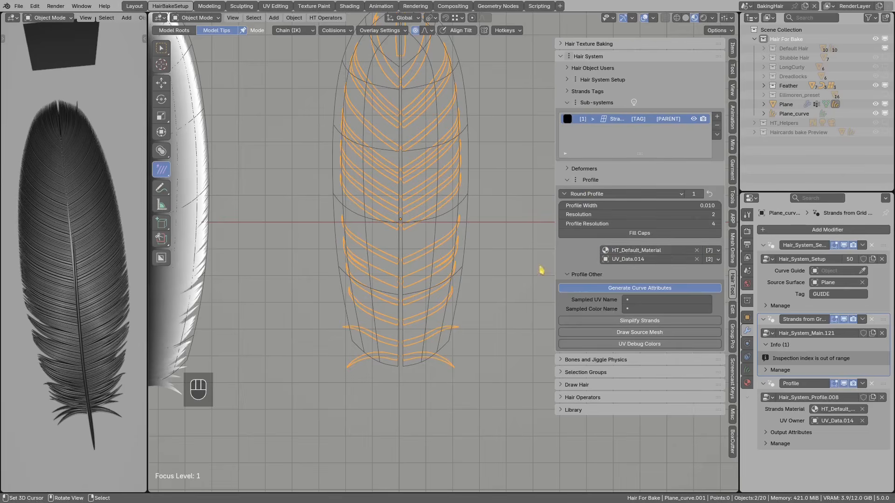
Try the NORMAL material on the strand profile.
{"action": "left_click", "coordinate": [604, 250]}
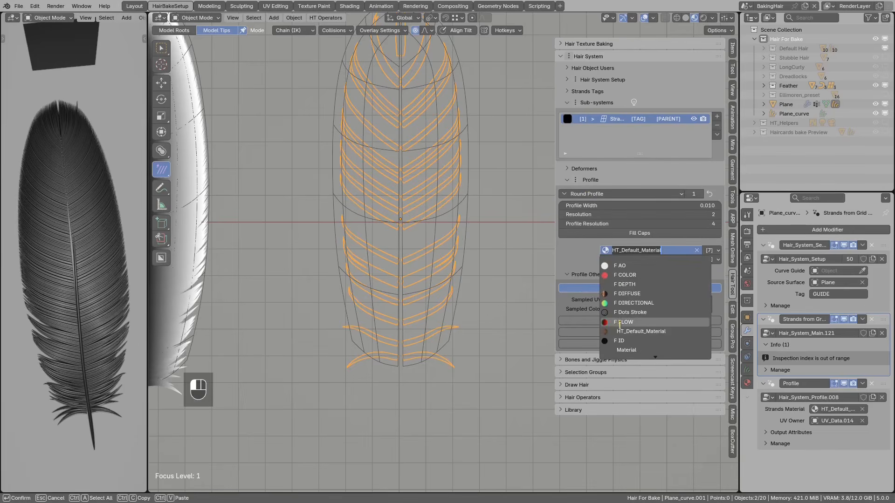
{"action": "scroll", "coordinate": [618, 343], "scroll_direction": "down", "scroll_amount": 8}
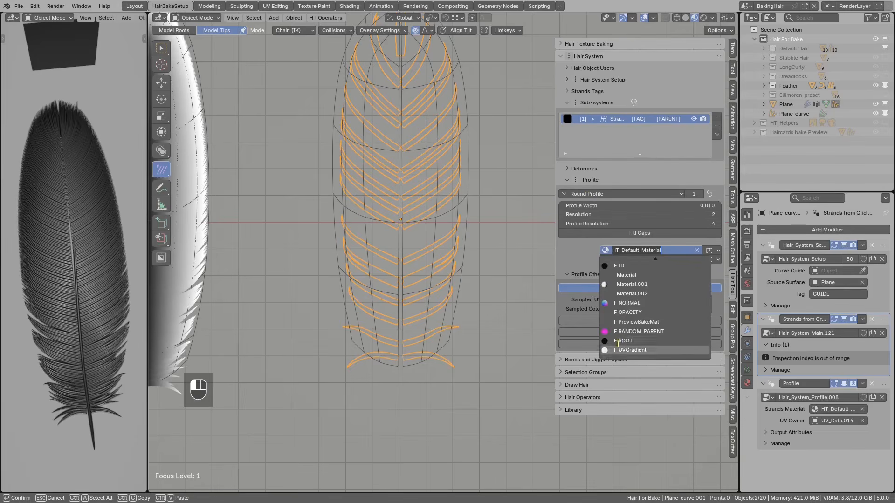
{"action": "left_click", "coordinate": [622, 303]}
{"action": "scroll", "coordinate": [438, 293], "scroll_direction": "up", "scroll_amount": 1}
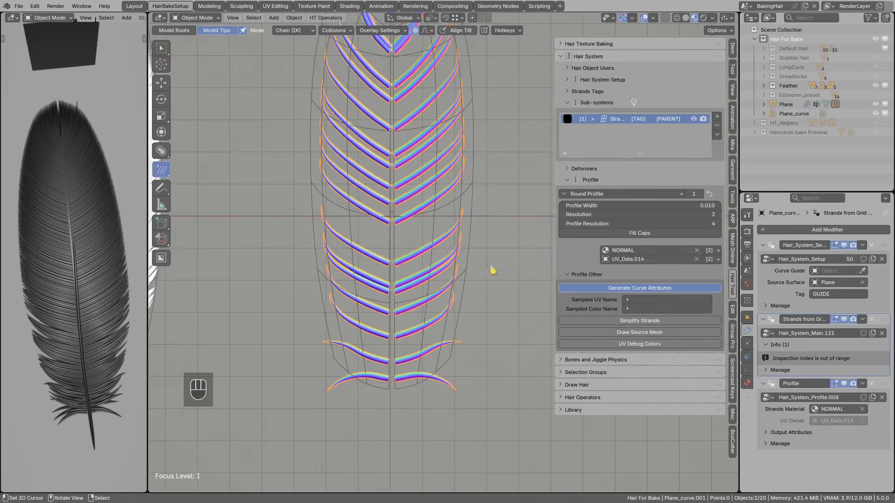
Assign the ROOT material to the strand profile.
{"action": "left_click", "coordinate": [606, 251]}
{"action": "scroll", "coordinate": [633, 326], "scroll_direction": "down", "scroll_amount": 5}
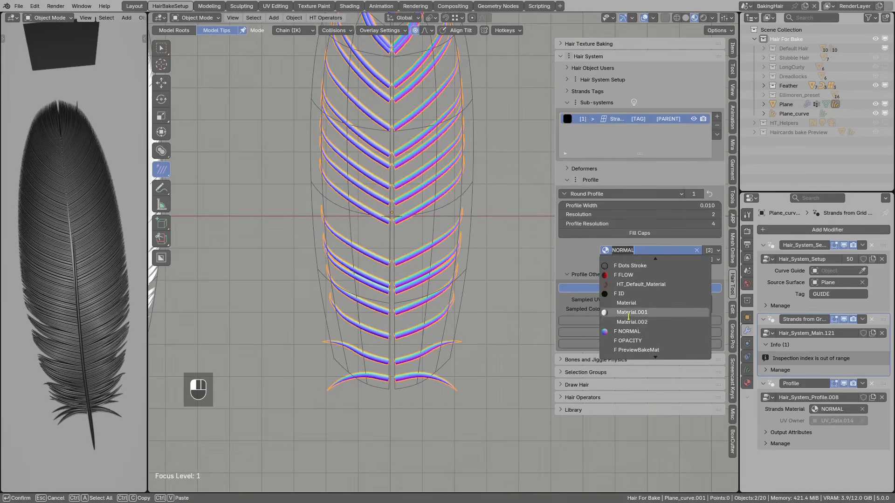
{"action": "scroll", "coordinate": [636, 307], "scroll_direction": "up", "scroll_amount": 5}
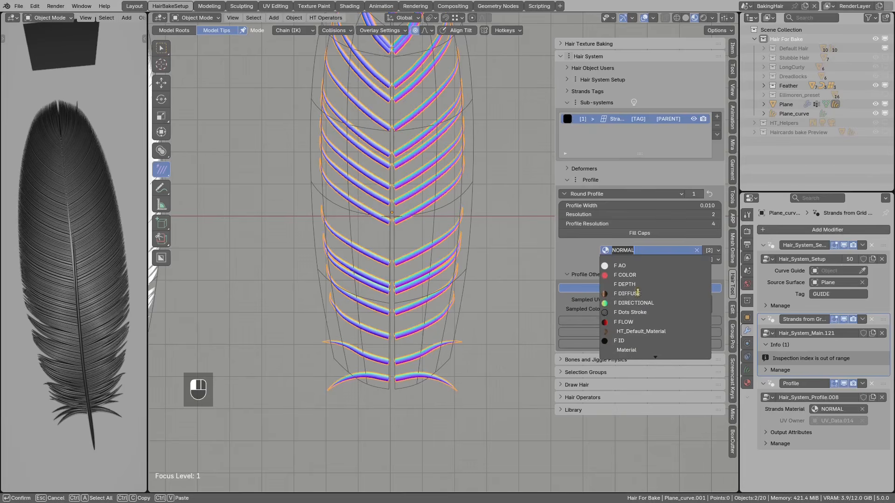
{"action": "scroll", "coordinate": [638, 298], "scroll_direction": "down", "scroll_amount": 8}
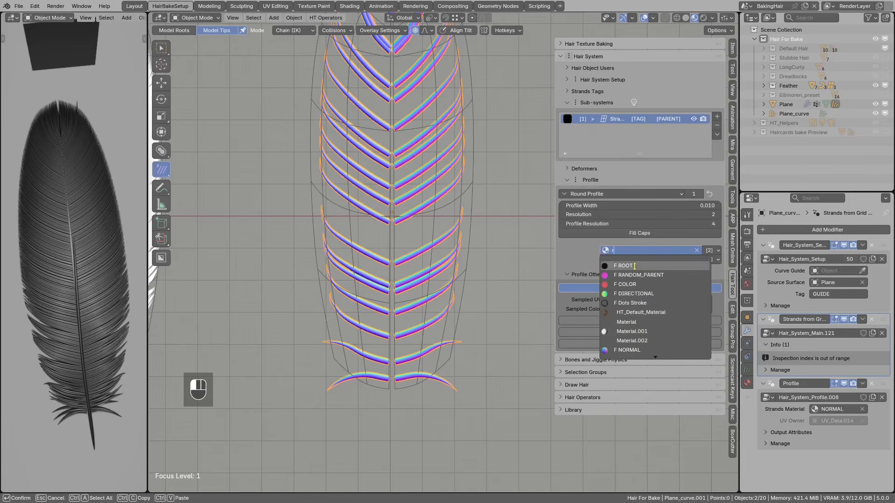
{"action": "left_click", "coordinate": [627, 266]}
Examine the root-to-tip shading along the feather's strands, with the hair curves deselected and selected again.
{"action": "key", "text": "alt+a"}
{"action": "scroll", "coordinate": [434, 269], "scroll_direction": "down", "scroll_amount": 2}
{"action": "middle_click_drag", "start_coordinate": [409, 264], "coordinate": [375, 266], "text": "shift"}
{"action": "scroll", "coordinate": [392, 278], "scroll_direction": "up", "scroll_amount": 2}
{"action": "right_click", "coordinate": [345, 243]}
{"action": "scroll", "coordinate": [405, 268], "scroll_direction": "down", "scroll_amount": 3}
{"action": "scroll", "coordinate": [410, 272], "scroll_direction": "up", "scroll_amount": 1}
{"action": "right_click", "coordinate": [409, 271]}
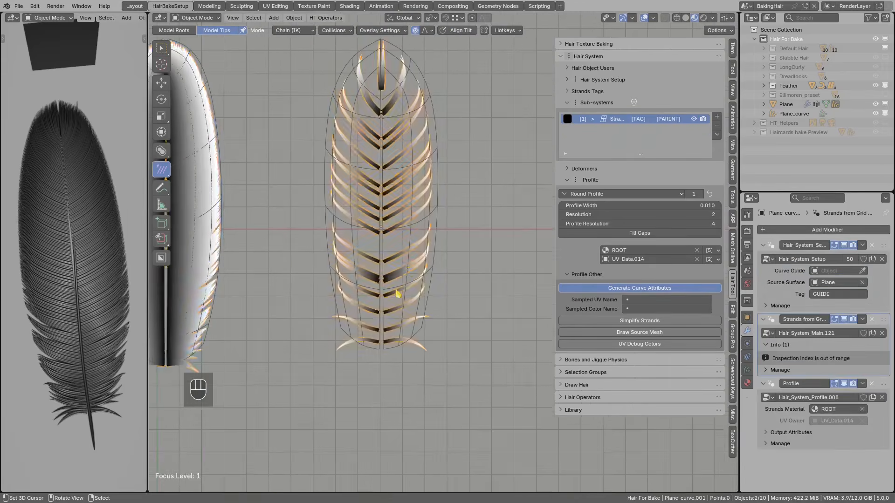
{"action": "scroll", "coordinate": [378, 321], "scroll_direction": "up", "scroll_amount": 1}
{"action": "middle_click_drag", "start_coordinate": [400, 313], "coordinate": [438, 318], "text": "shift"}
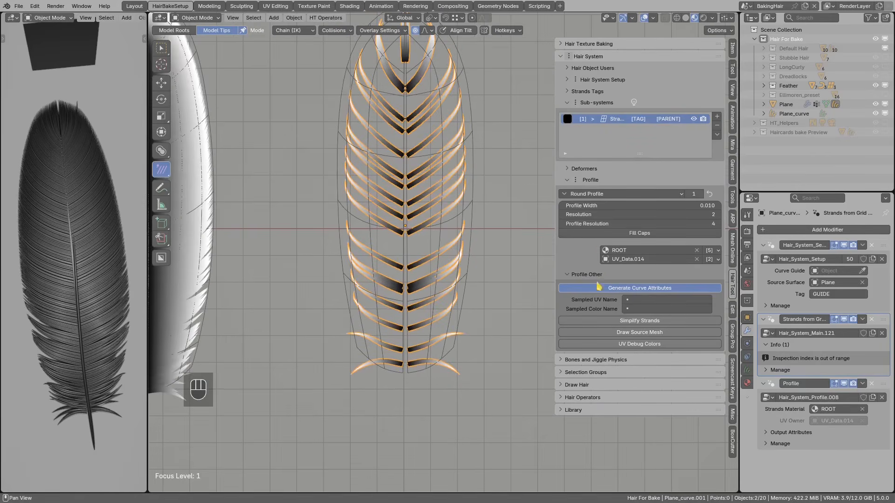
Return from the Profile settings to the second Roll strands deformer's settings and deselect the hair curves.
{"action": "left_click", "coordinate": [592, 182]}
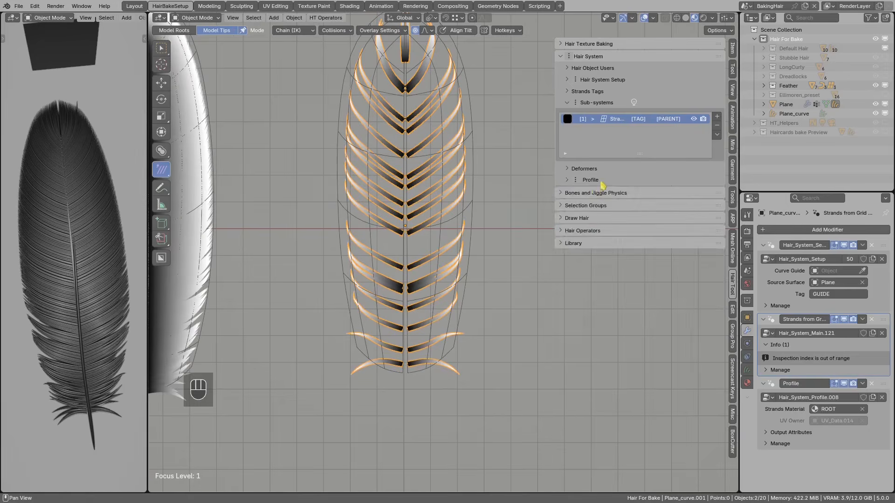
{"action": "left_click", "coordinate": [583, 168]}
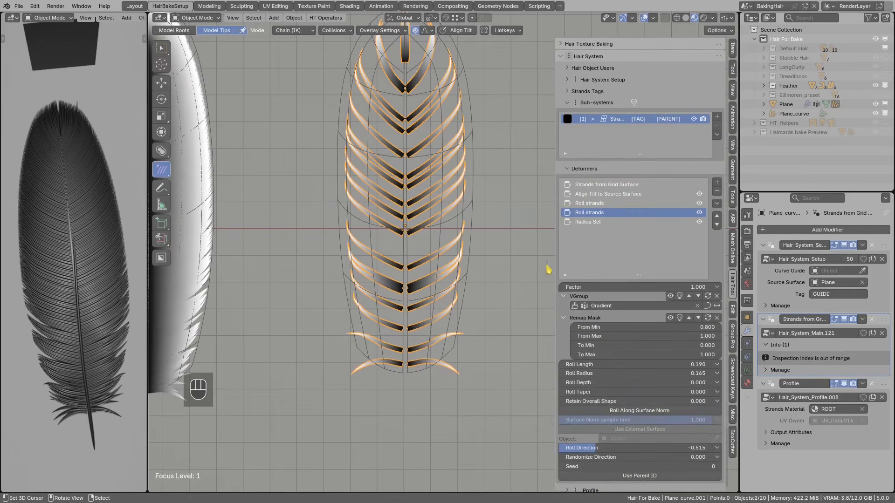
{"action": "scroll", "coordinate": [471, 308], "scroll_direction": "up", "scroll_amount": 3}
{"action": "key", "text": "alt+a"}
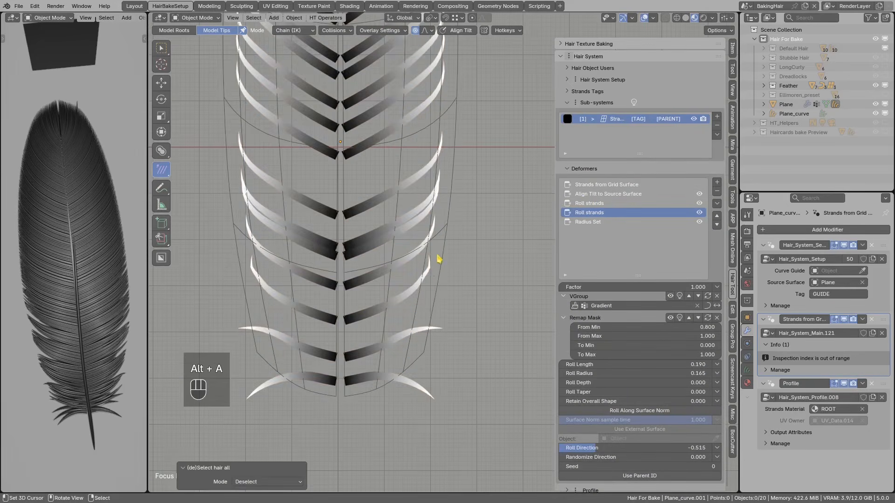
{"action": "key", "text": "d"}
{"action": "key", "text": "d"}
{"action": "key", "text": "d"}
{"action": "key", "text": "d"}
{"action": "key", "text": "d"}
{"action": "left_click_drag", "start_coordinate": [428, 259], "coordinate": [391, 301]}
{"action": "mouse_move", "coordinate": [393, 301]}
{"action": "right_mouse_down"}
{"action": "mouse_move", "coordinate": [406, 299]}
{"action": "mouse_move", "coordinate": [396, 304]}
{"action": "right_mouse_up"}
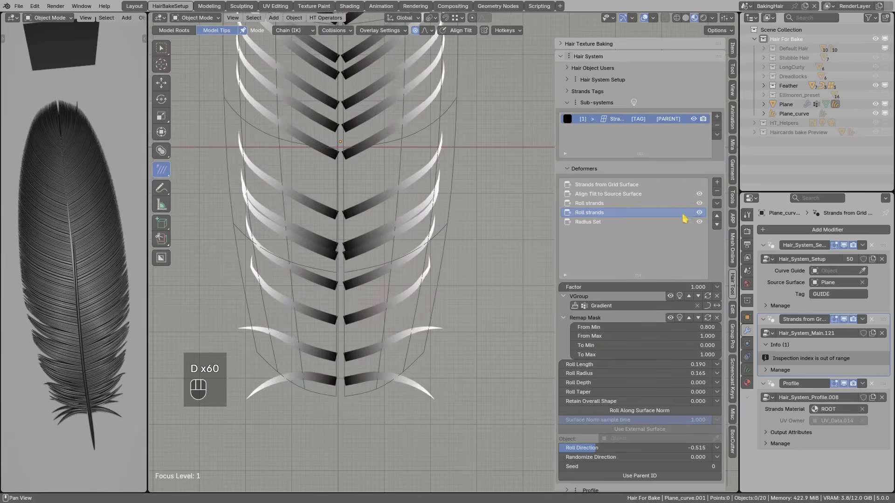
Compare the feather with the second Roll strands deformer off and on, and set its Remap mask's From Min to 0.862.
{"action": "left_click", "coordinate": [699, 213]}
{"action": "left_click", "coordinate": [699, 213]}
{"action": "left_click_drag", "start_coordinate": [612, 325], "coordinate": [615, 326], "text": "shift"}
{"action": "left_click_drag", "start_coordinate": [643, 327], "coordinate": [683, 327], "text": "shift"}
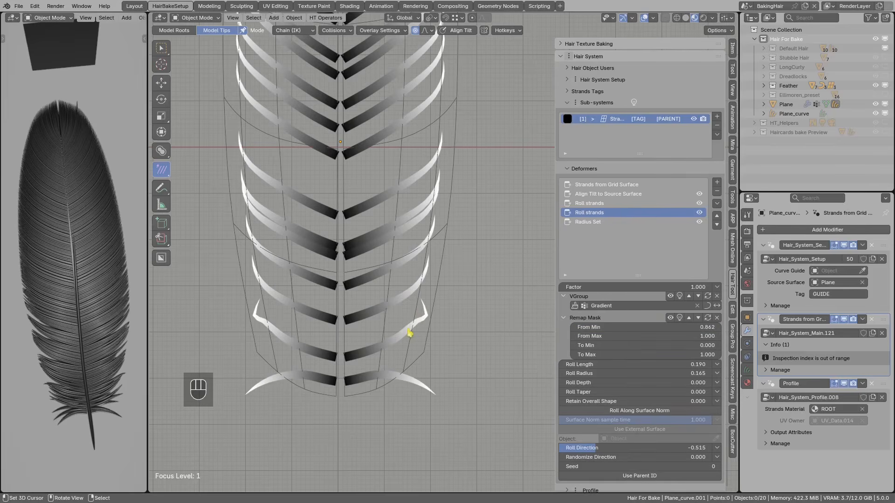
Disable the second Roll strands deformer and draw two annotation curves beside the feather's lower end, one bending upward and one downward.
{"action": "left_click", "coordinate": [699, 212]}
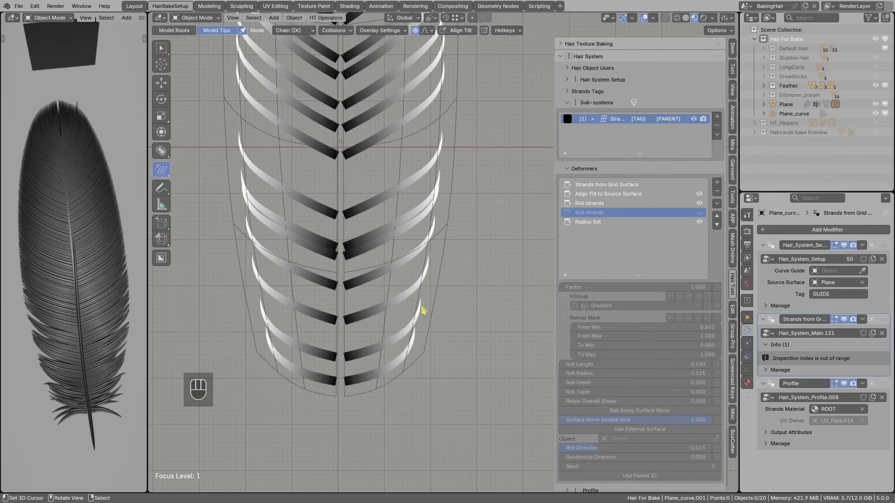
{"action": "key", "text": "d"}
{"action": "left_click_drag", "start_coordinate": [449, 329], "coordinate": [494, 321]}
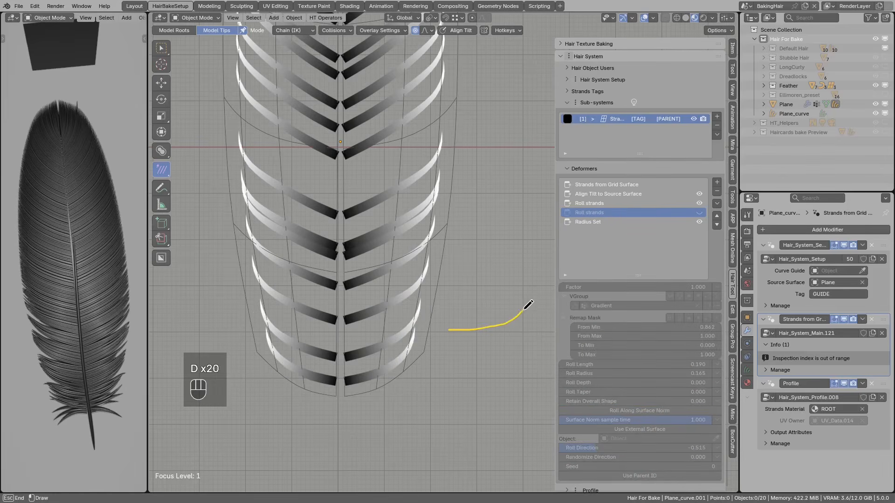
{"action": "middle_click_drag", "start_coordinate": [470, 332], "coordinate": [436, 322], "text": "shift"}
{"action": "mouse_move", "coordinate": [416, 336]}
{"action": "left_mouse_down"}
{"action": "mouse_move", "coordinate": [472, 334]}
{"action": "mouse_move", "coordinate": [495, 351]}
{"action": "mouse_move", "coordinate": [496, 375]}
{"action": "left_mouse_up"}
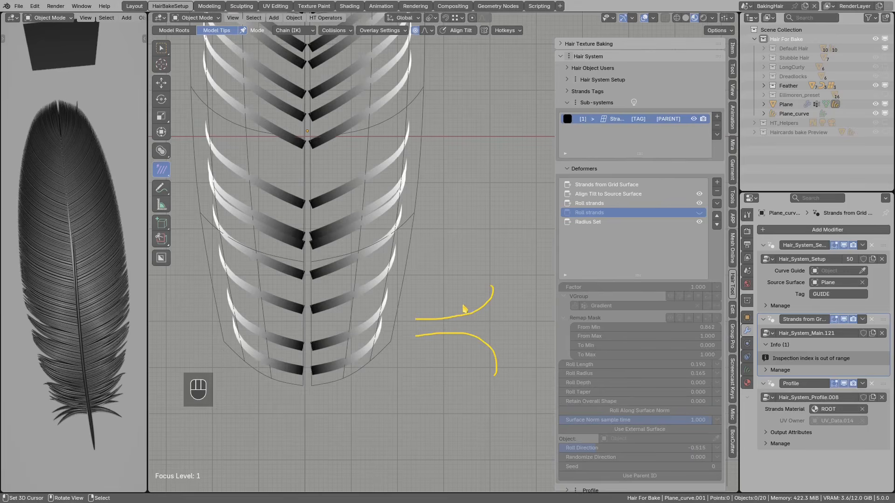
Draw a third annotation curve with a hooked tip between the two existing ones, and re-enable the second Roll strands deformer.
{"action": "key", "text": "d"}
{"action": "left_click_drag", "start_coordinate": [415, 327], "coordinate": [422, 326]}
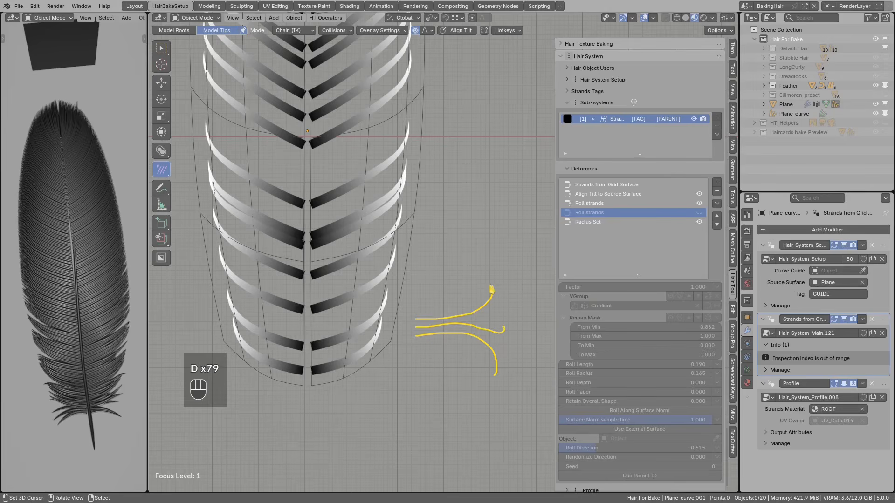
{"action": "key", "text": "d"}
{"action": "left_click", "coordinate": [699, 213]}
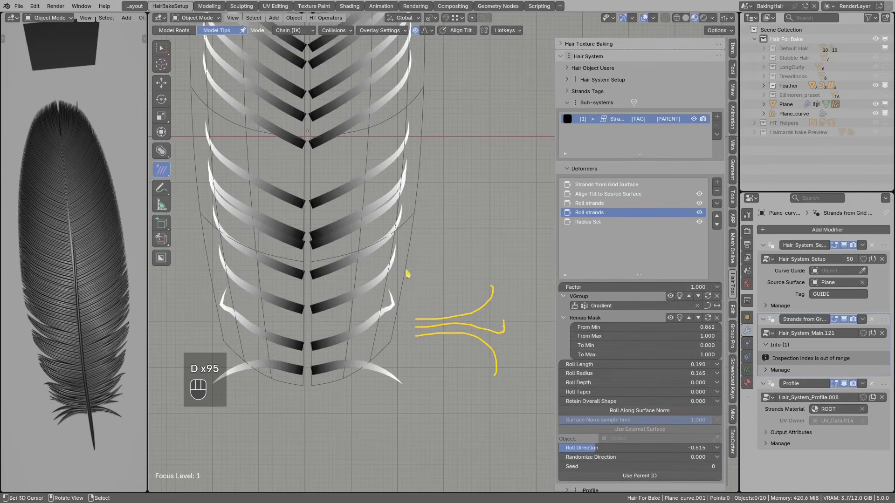
Mark the curled barb tips at the feather's lower end with an annotation, and erase all the annotation strokes.
{"action": "key", "text": "d"}
{"action": "left_click_drag", "start_coordinate": [393, 287], "coordinate": [404, 309]}
{"action": "scroll", "coordinate": [409, 303], "scroll_direction": "down", "scroll_amount": 2}
{"action": "mouse_move", "coordinate": [403, 298]}
{"action": "right_mouse_down"}
{"action": "mouse_move", "coordinate": [406, 281]}
{"action": "mouse_move", "coordinate": [407, 317]}
{"action": "right_mouse_up"}
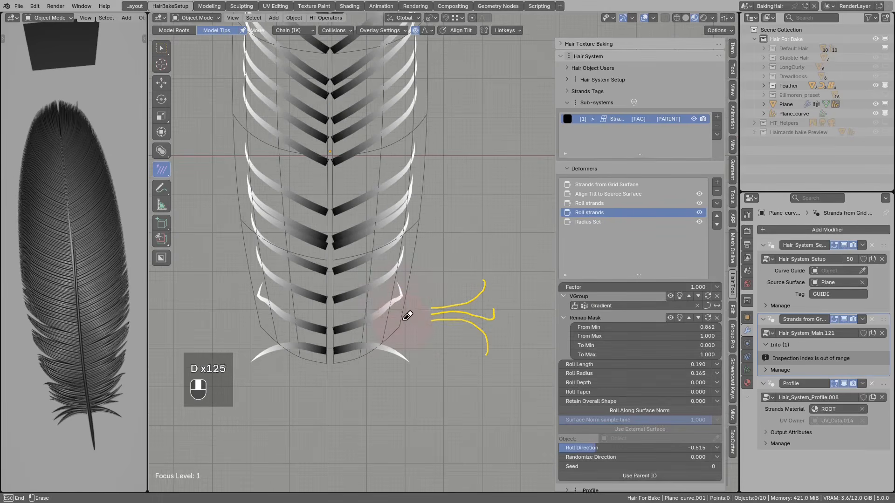
{"action": "mouse_move", "coordinate": [485, 282]}
{"action": "right_mouse_down"}
{"action": "mouse_move", "coordinate": [443, 303]}
{"action": "mouse_move", "coordinate": [486, 348]}
{"action": "right_mouse_up"}
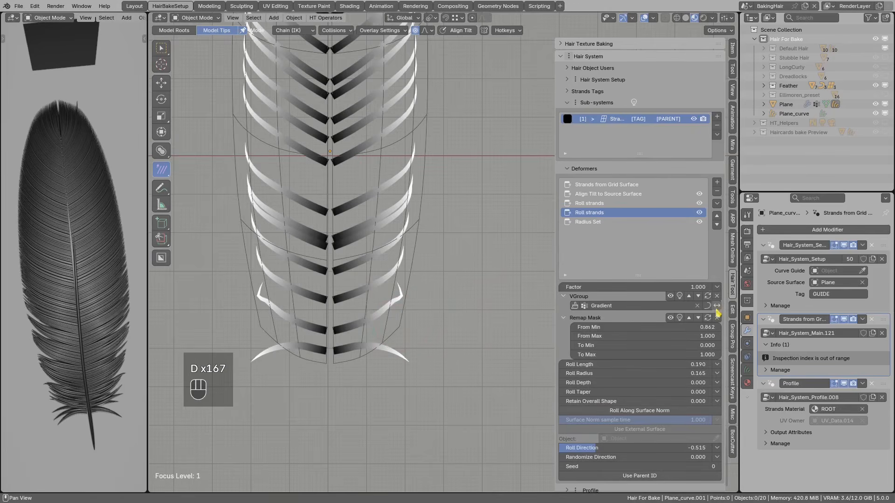
Copy the VGroup and Remap masks from the second Roll strands deformer's Factor to its Roll Length, and remove both masks from Factor.
{"action": "left_click", "coordinate": [717, 287]}
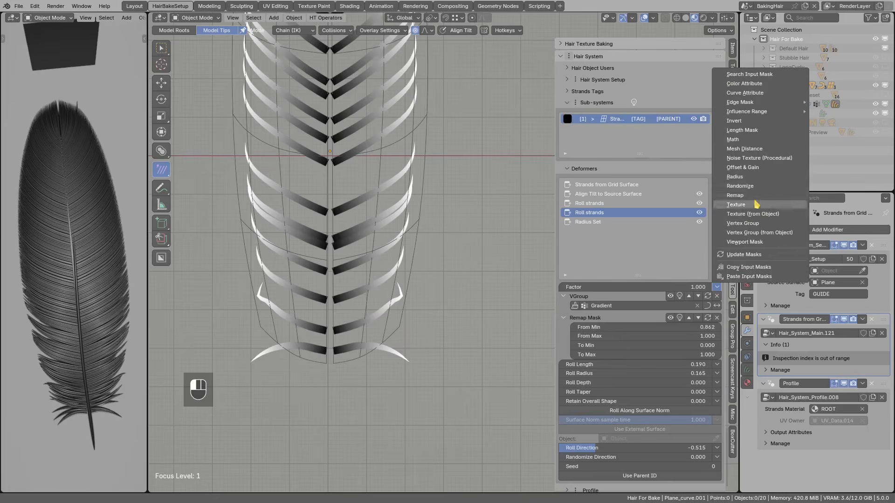
{"action": "left_click", "coordinate": [738, 268]}
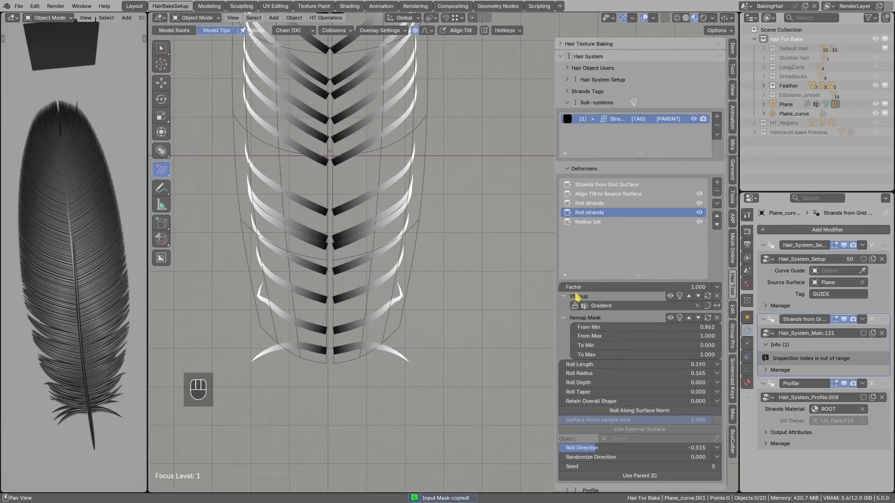
{"action": "left_click", "coordinate": [563, 296]}
{"action": "left_click", "coordinate": [563, 308]}
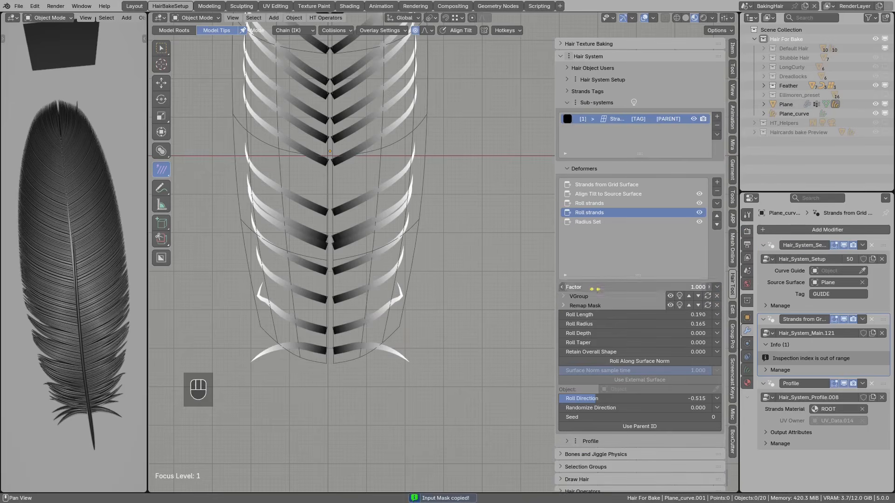
{"action": "left_click", "coordinate": [717, 315]}
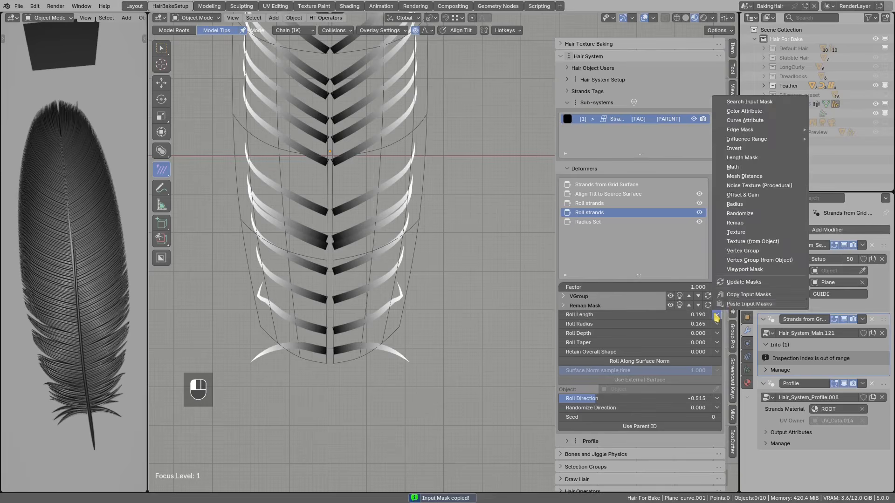
{"action": "left_click", "coordinate": [730, 304]}
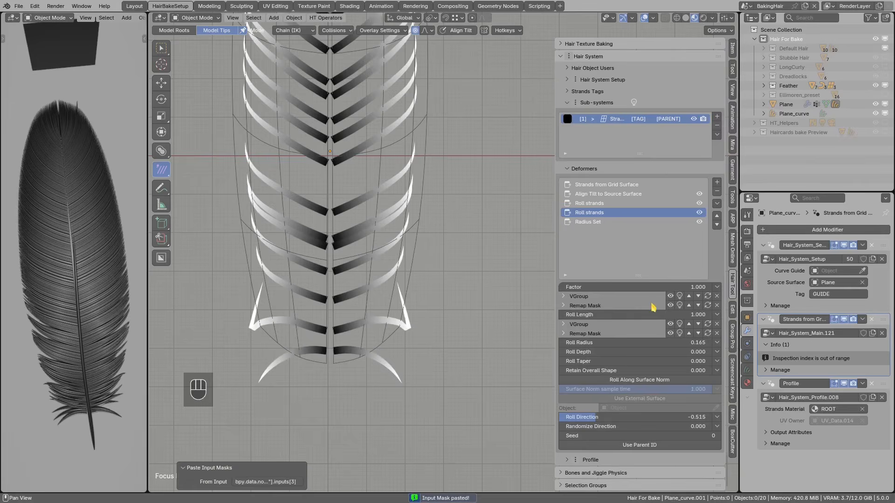
{"action": "left_click", "coordinate": [717, 296]}
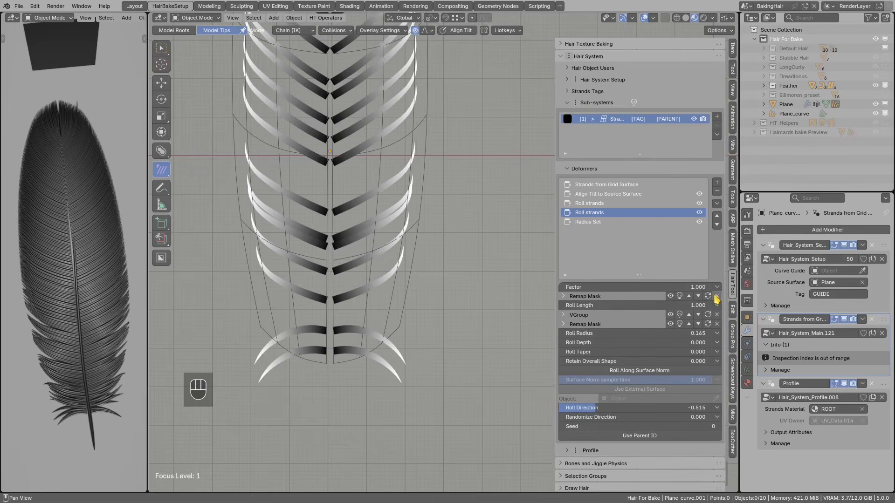
{"action": "left_click", "coordinate": [717, 296]}
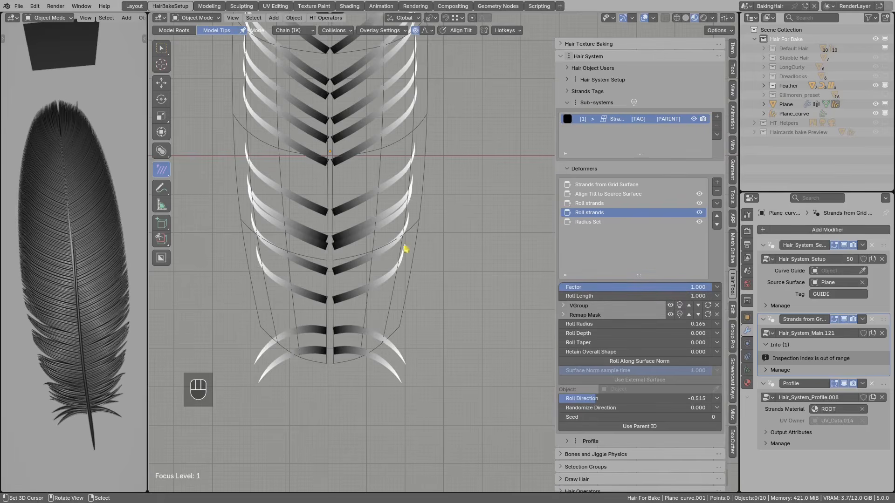
Set the From Min of the Roll Length's Remap mask to 0.903 and collapse the mask's settings.
{"action": "left_click", "coordinate": [590, 314]}
{"action": "left_click_drag", "start_coordinate": [700, 325], "coordinate": [704, 327], "text": "shift"}
{"action": "middle_click_drag", "start_coordinate": [394, 320], "coordinate": [424, 340], "text": "shift"}
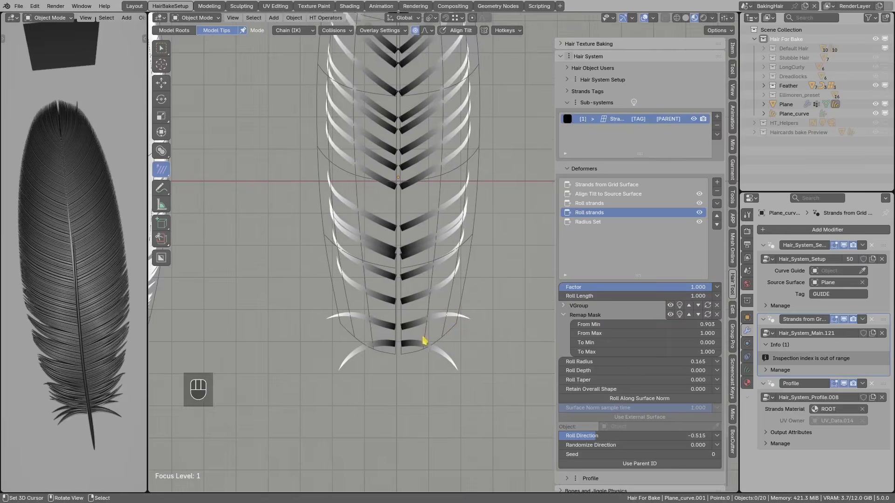
{"action": "scroll", "coordinate": [424, 340], "scroll_direction": "down", "scroll_amount": 2}
{"action": "left_click", "coordinate": [564, 315]}
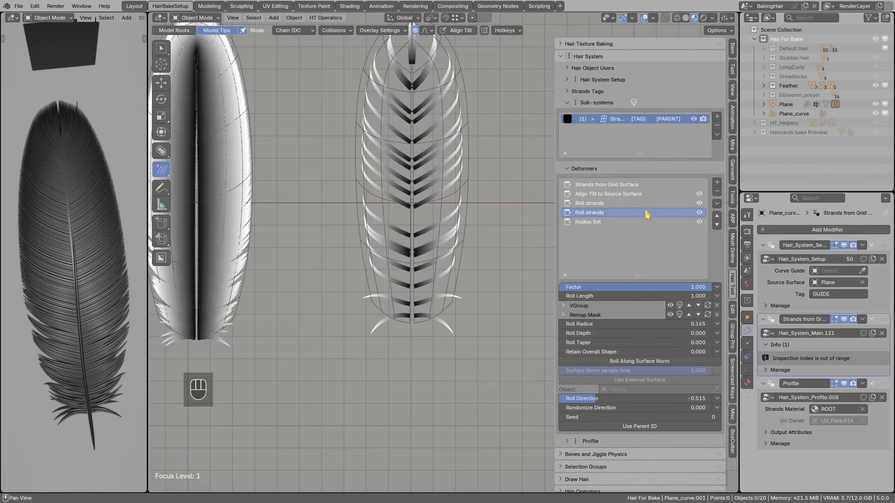
Mark the lowest barbs with an annotation stroke and erase it.
{"action": "middle_click_drag", "start_coordinate": [398, 276], "coordinate": [408, 295], "text": "shift"}
{"action": "key", "text": "d"}
{"action": "left_click_drag", "start_coordinate": [429, 318], "coordinate": [428, 328]}
{"action": "right_click_drag", "start_coordinate": [467, 320], "coordinate": [428, 325]}
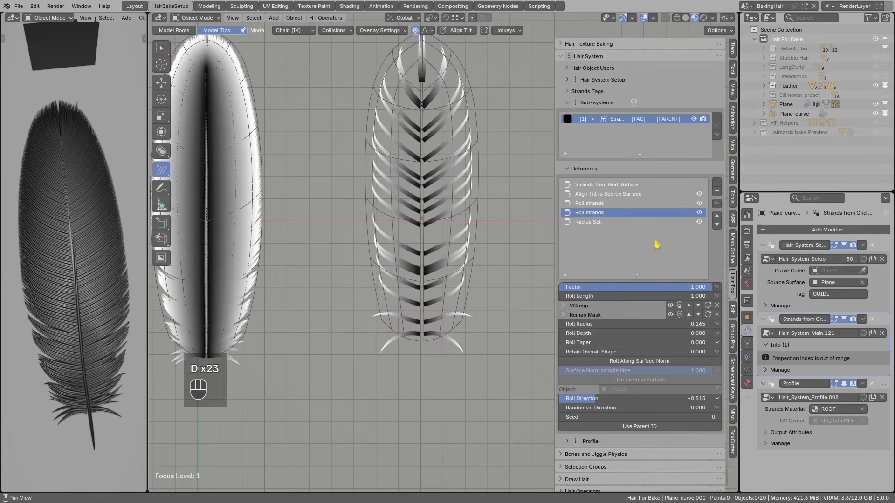
Add a Noise Deform deformer directly after the second Roll strands deformer.
{"action": "left_click", "coordinate": [716, 184]}
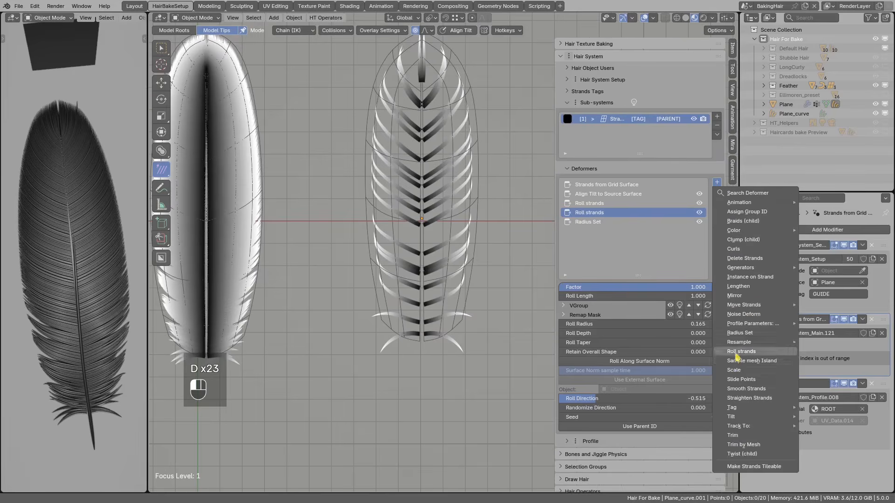
{"action": "mouse_move", "coordinate": [748, 306]}
{"action": "key", "text": "Escape"}
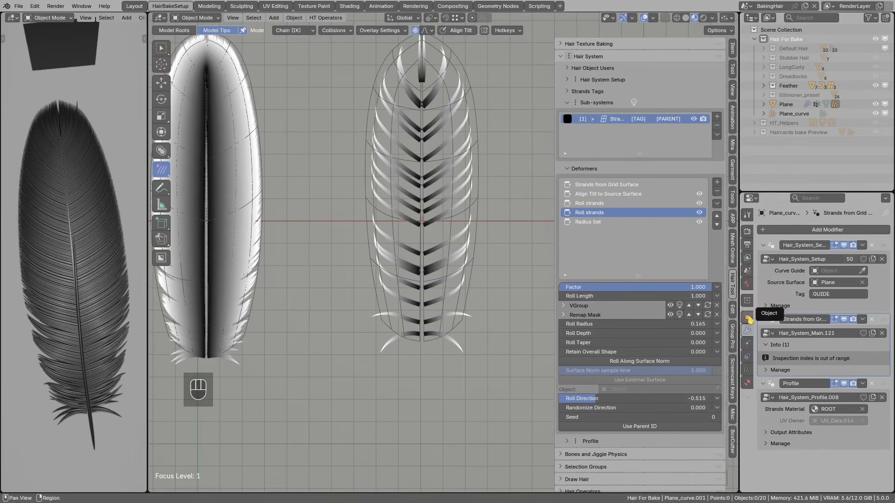
{"action": "left_click", "coordinate": [716, 184]}
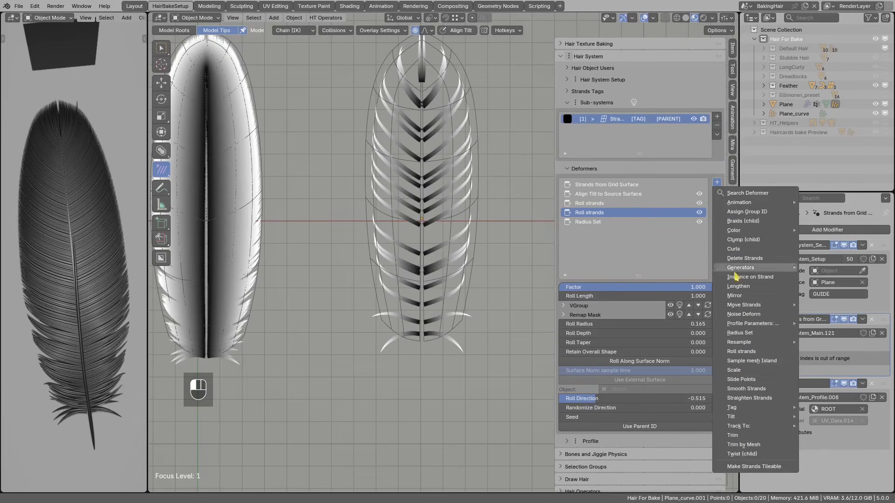
{"action": "left_click", "coordinate": [741, 315]}
Bracket the uniform noise settings with an annotation, erase it, and bracket the per-strand noise settings instead.
{"action": "middle_click_drag", "start_coordinate": [481, 227], "coordinate": [462, 293], "text": "shift"}
{"action": "mouse_move", "coordinate": [548, 291]}
{"action": "left_mouse_down"}
{"action": "mouse_move", "coordinate": [542, 322]}
{"action": "mouse_move", "coordinate": [552, 329]}
{"action": "left_mouse_up"}
{"action": "left_click_drag", "start_coordinate": [667, 295], "coordinate": [633, 301]}
{"action": "scroll", "coordinate": [539, 300], "scroll_direction": "down", "scroll_amount": 1}
{"action": "key", "text": "d"}
{"action": "right_click_drag", "start_coordinate": [533, 293], "coordinate": [541, 321]}
{"action": "left_click_drag", "start_coordinate": [546, 329], "coordinate": [548, 376]}
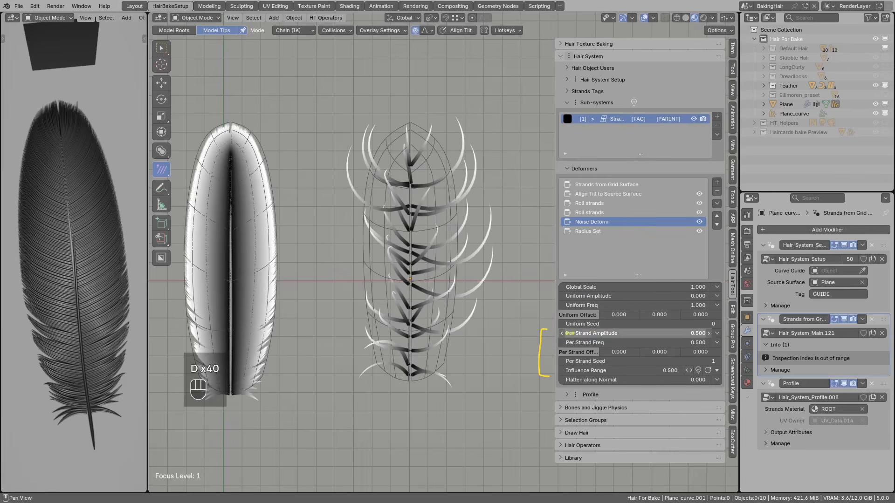
Set the Noise Deform's Per Strand Amplitude to 0.100 and circle the feather's upper part with an annotation.
{"action": "left_click_drag", "start_coordinate": [569, 328], "coordinate": [723, 326]}
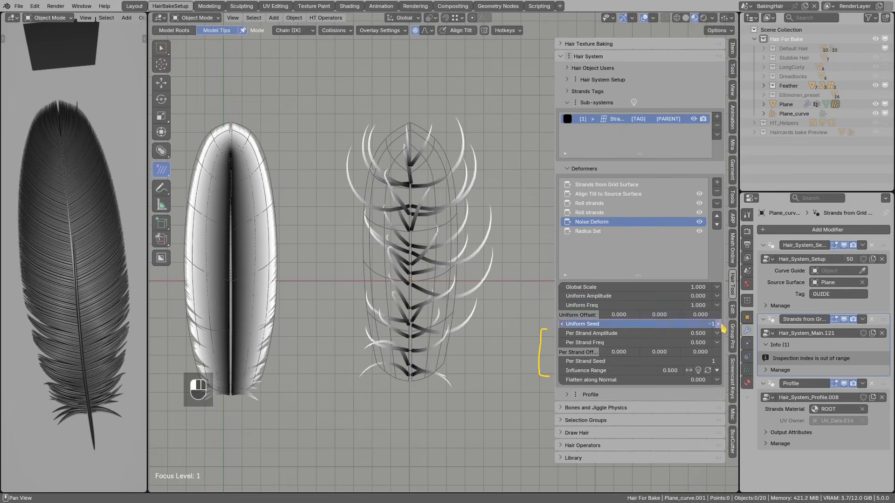
{"action": "left_click", "coordinate": [721, 324]}
{"action": "left_click", "coordinate": [562, 334]}
{"action": "left_click", "coordinate": [562, 334]}
{"action": "left_click", "coordinate": [561, 334]}
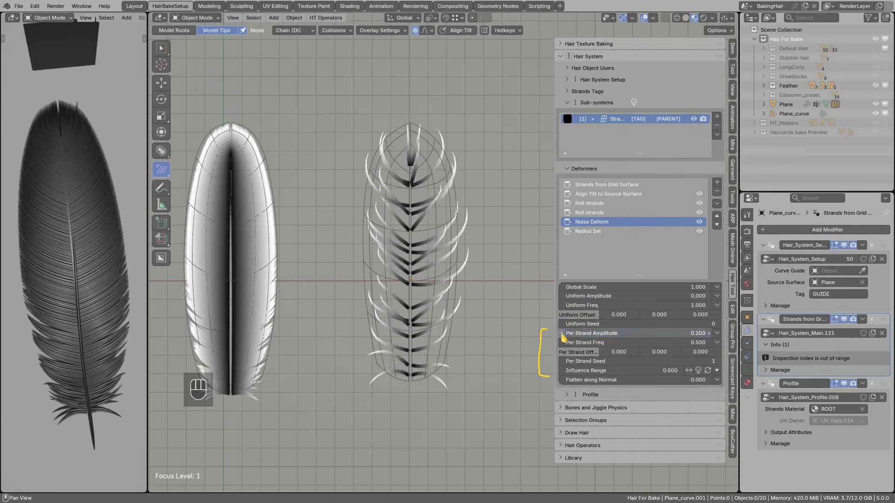
{"action": "left_click", "coordinate": [562, 334]}
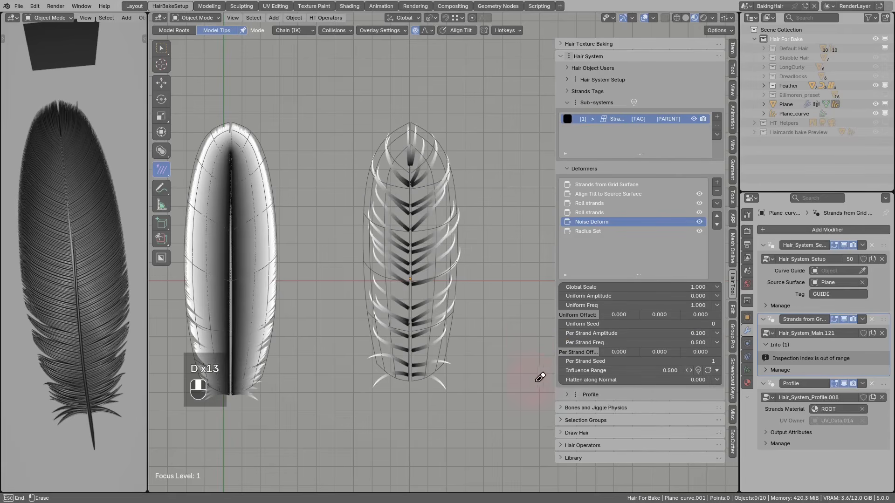
{"action": "mouse_move", "coordinate": [405, 135]}
{"action": "left_mouse_down"}
{"action": "mouse_move", "coordinate": [393, 173]}
{"action": "mouse_move", "coordinate": [414, 133]}
{"action": "left_mouse_up"}
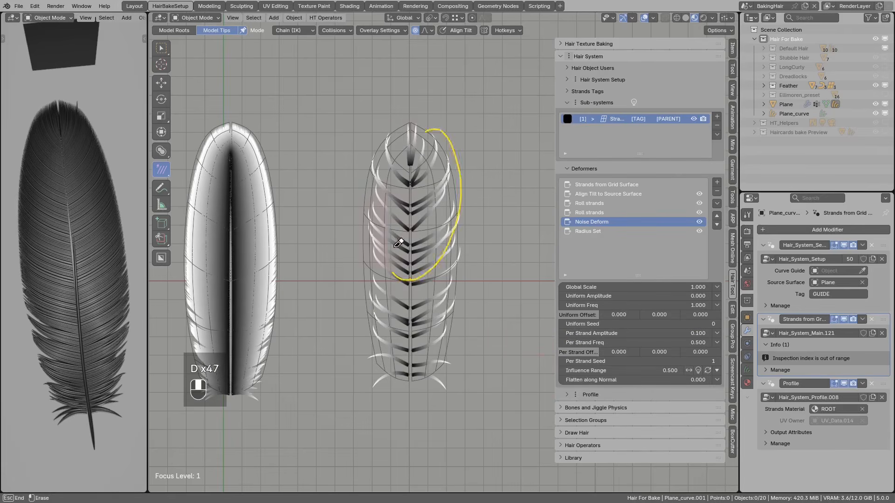
Add a Vertex Group mask to the Noise Deform's Per Strand Amplitude and assign the Gradient group to it.
{"action": "left_click", "coordinate": [716, 333]}
{"action": "left_click", "coordinate": [745, 280]}
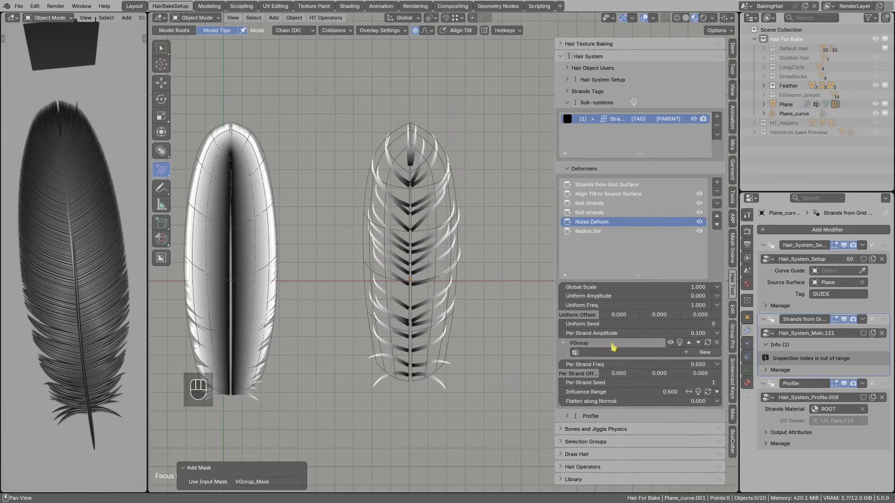
{"action": "left_click", "coordinate": [600, 352]}
{"action": "left_click", "coordinate": [592, 377]}
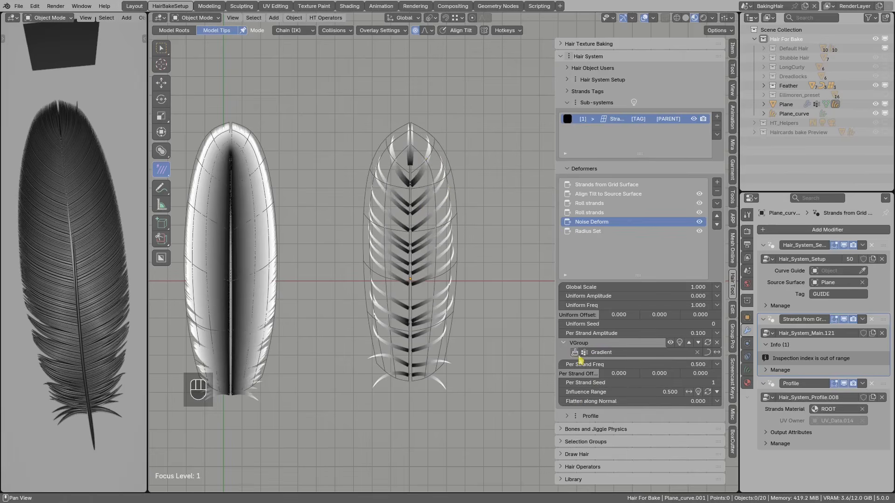
Add a Remap mask to Per Strand Amplitude, preview it on the strands, and set its From Min to 0.800.
{"action": "left_click", "coordinate": [716, 333]}
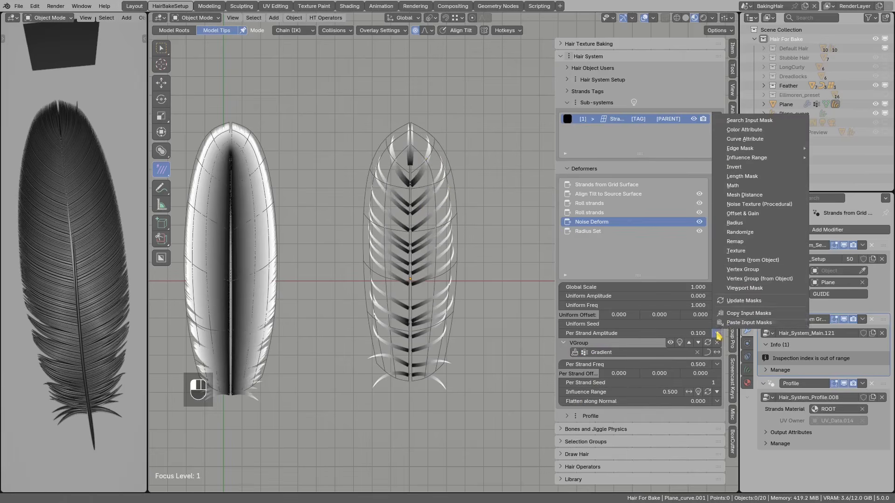
{"action": "left_click", "coordinate": [735, 241]}
{"action": "left_click", "coordinate": [679, 364]}
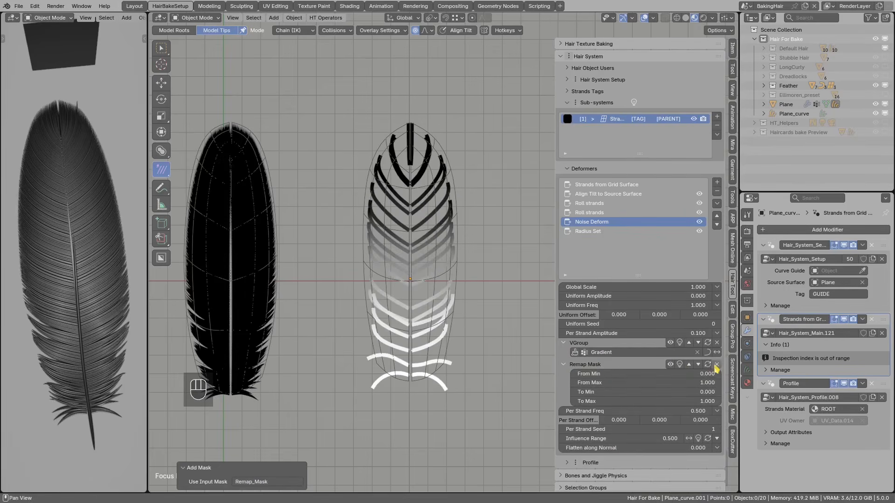
{"action": "mouse_move", "coordinate": [706, 374]}
{"action": "left_mouse_down"}
{"action": "mouse_move", "coordinate": [719, 378]}
{"action": "mouse_move", "coordinate": [711, 374]}
{"action": "left_mouse_up"}
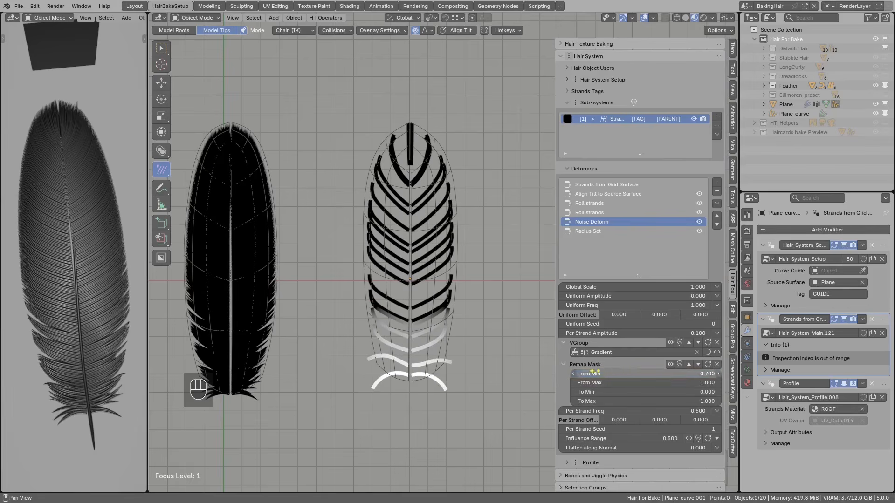
{"action": "left_click", "coordinate": [718, 374]}
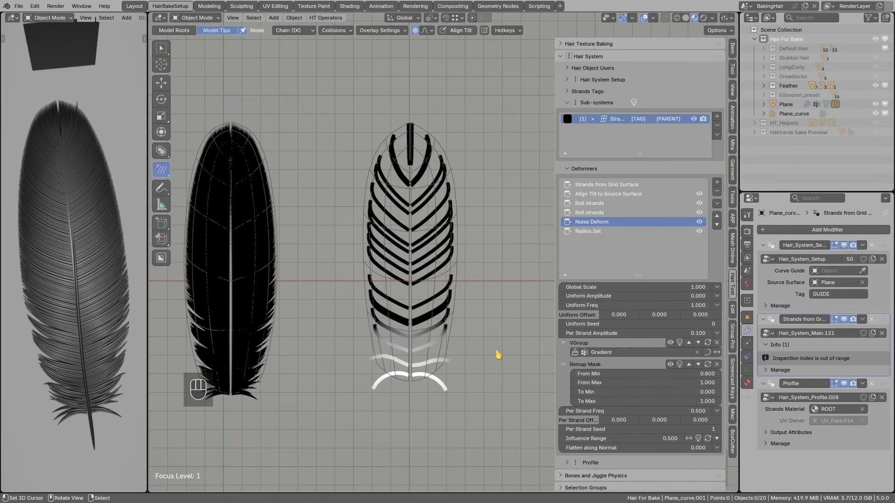
Switch the viewport to solid shading and compare the feather with the Noise Deform deformer off and on.
{"action": "left_click", "coordinate": [685, 18]}
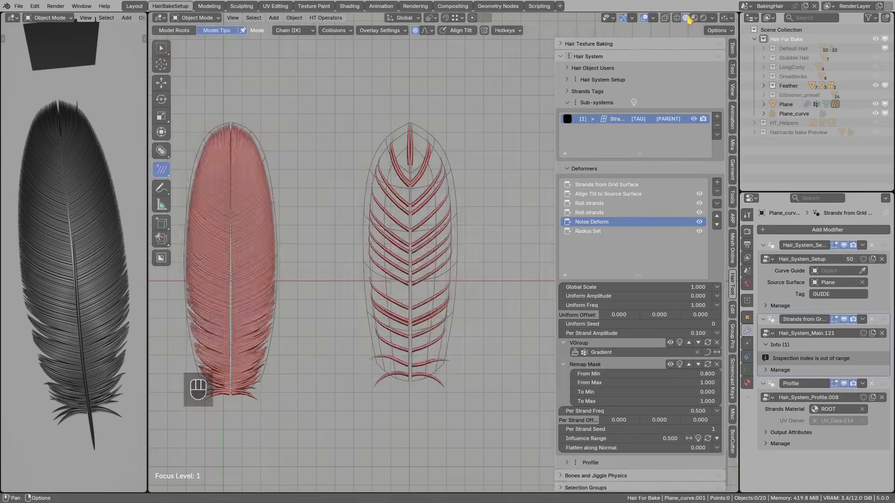
{"action": "scroll", "coordinate": [470, 309], "scroll_direction": "up", "scroll_amount": 1}
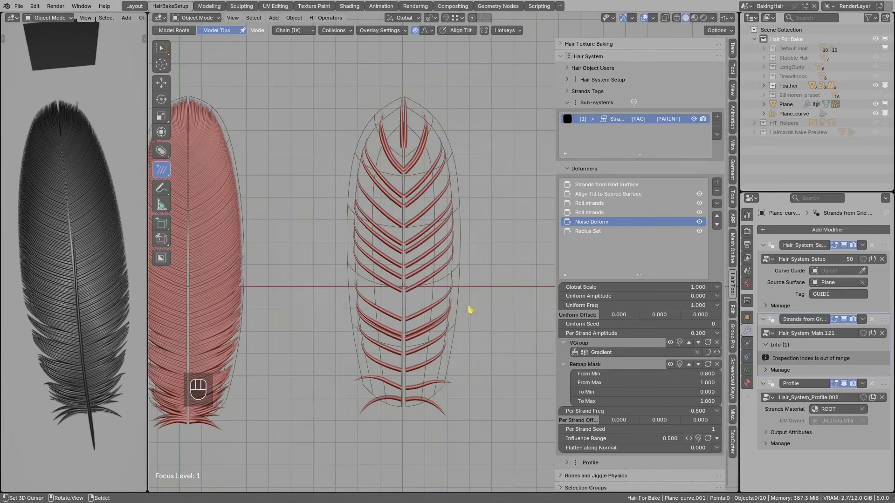
{"action": "left_click", "coordinate": [700, 223]}
{"action": "left_click", "coordinate": [700, 223]}
{"action": "middle_click_drag", "start_coordinate": [399, 256], "coordinate": [410, 269], "text": "shift"}
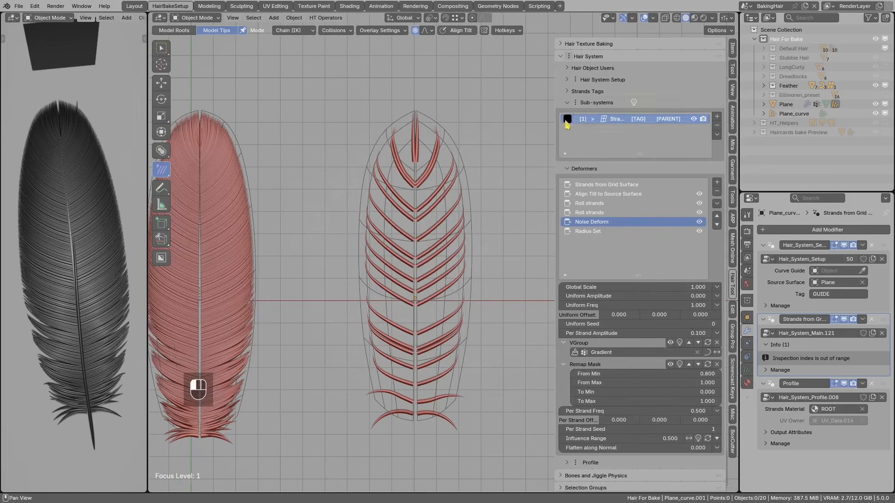
Set the strands sub-system's colour to red and widen the sidebar.
{"action": "left_click", "coordinate": [566, 121]}
{"action": "left_click_drag", "start_coordinate": [648, 154], "coordinate": [648, 136]}
{"action": "left_click", "coordinate": [604, 196]}
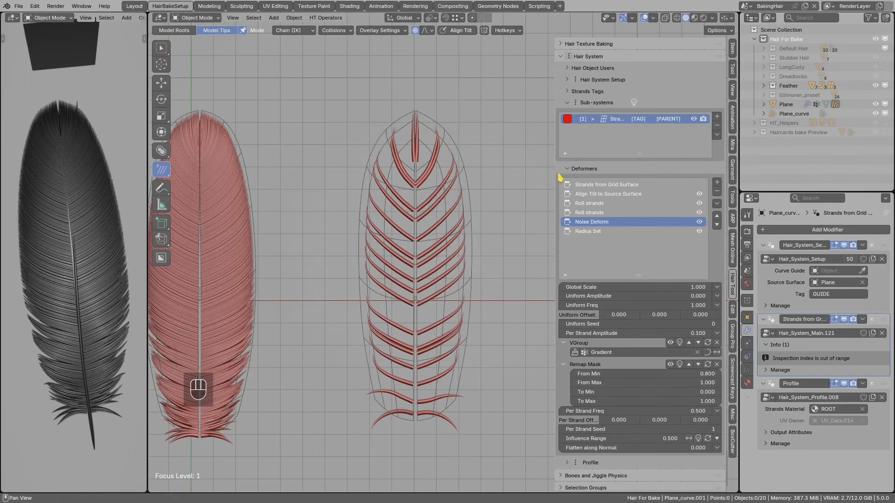
{"action": "left_click_drag", "start_coordinate": [551, 152], "coordinate": [535, 154]}
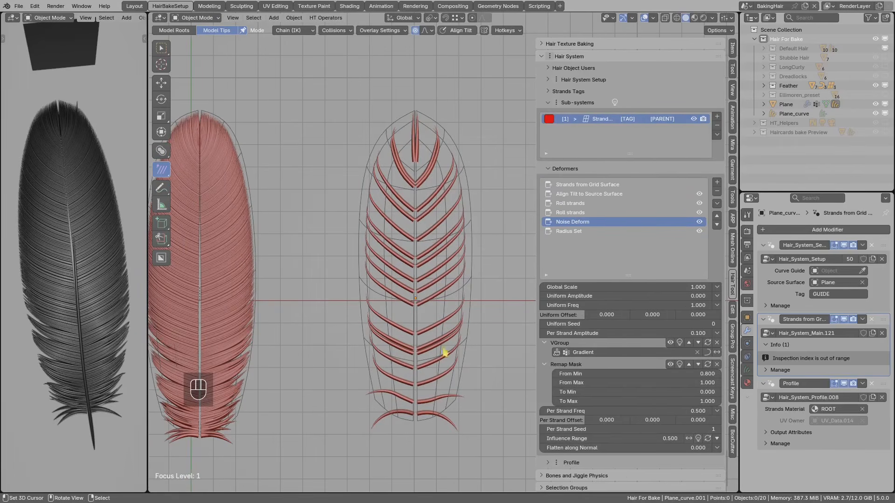
{"action": "key", "text": "d"}
{"action": "middle_click_drag", "start_coordinate": [485, 280], "coordinate": [453, 267], "text": "shift"}
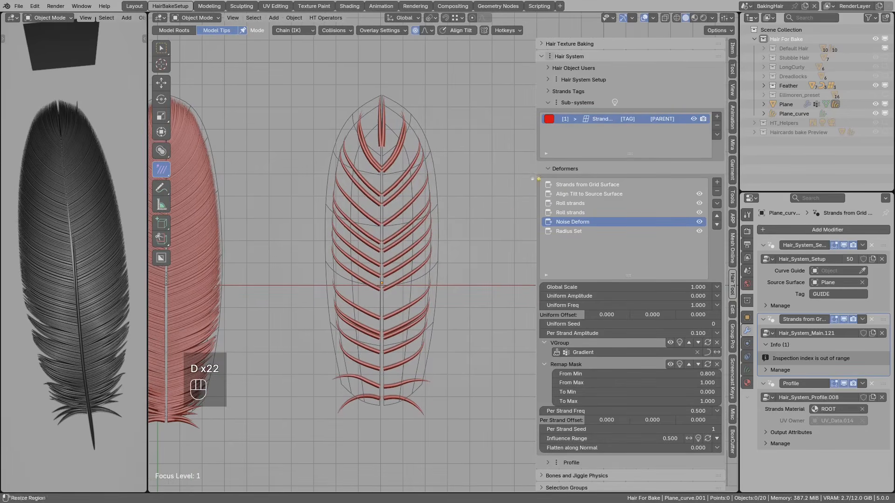
{"action": "left_click", "coordinate": [717, 117]}
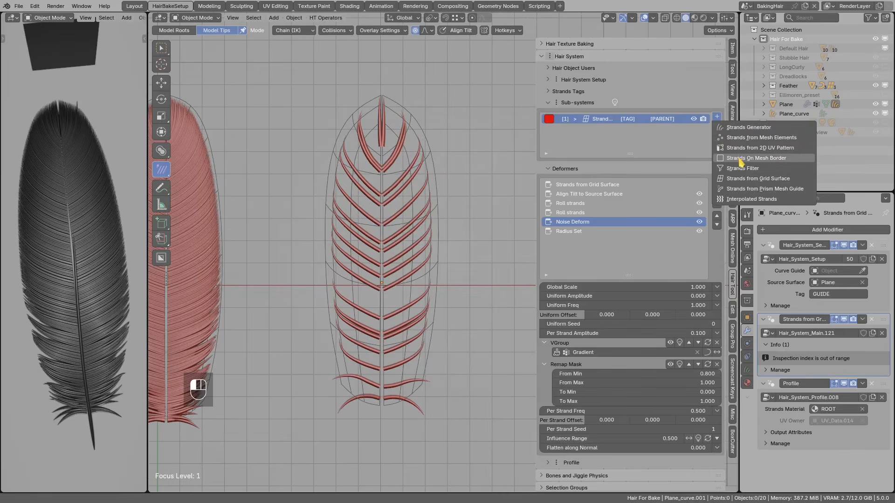
{"action": "left_click", "coordinate": [745, 180]}
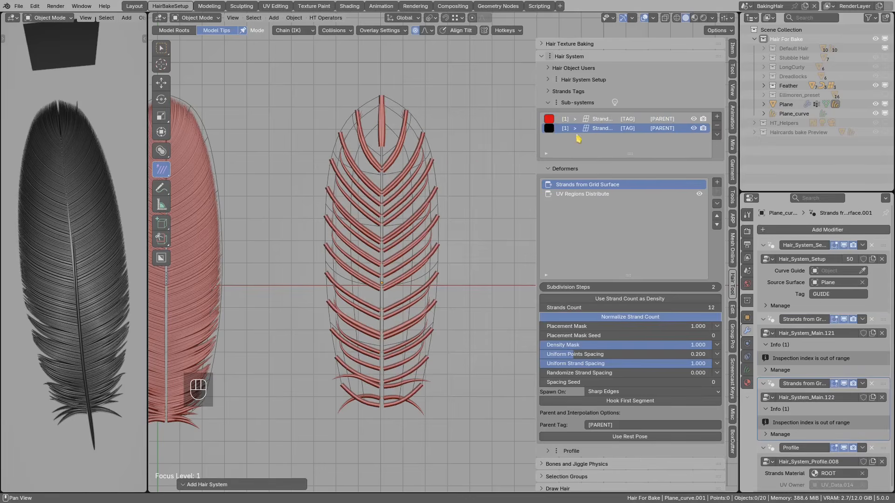
{"action": "left_click", "coordinate": [717, 127]}
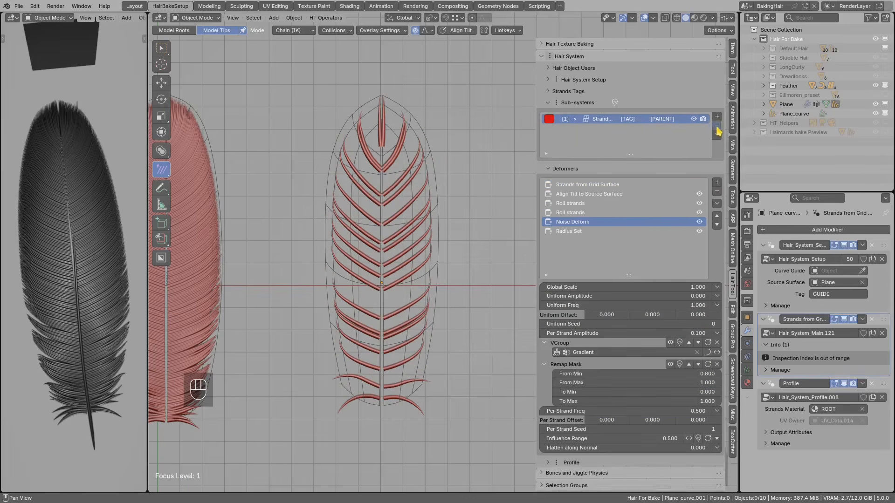
Copy the red strands sub-system and paste it as a new sub-system.
{"action": "left_click", "coordinate": [717, 135]}
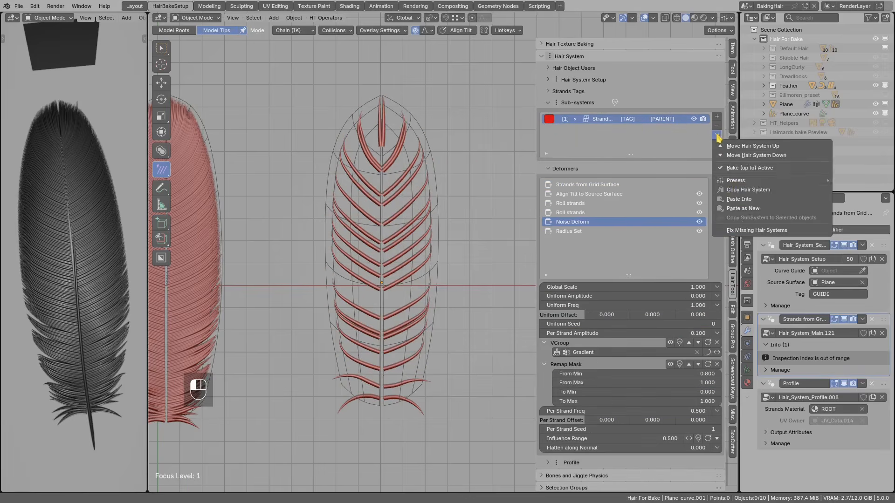
{"action": "left_click", "coordinate": [743, 190]}
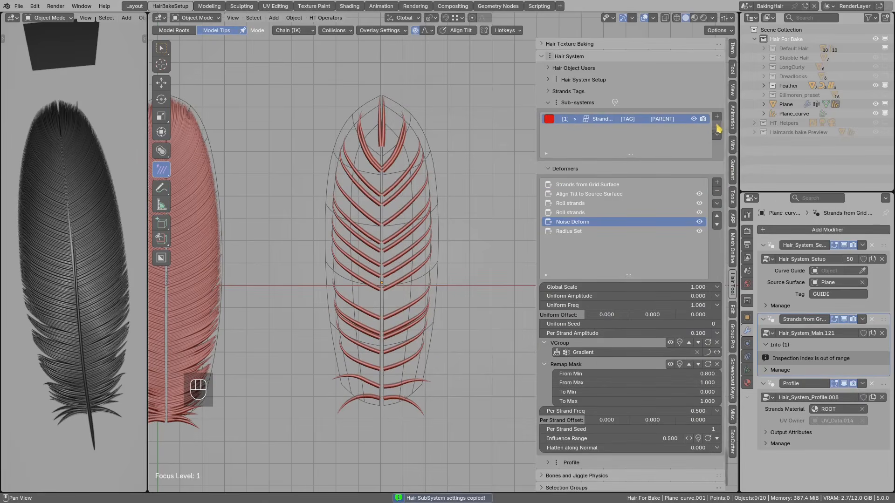
{"action": "left_click", "coordinate": [716, 135]}
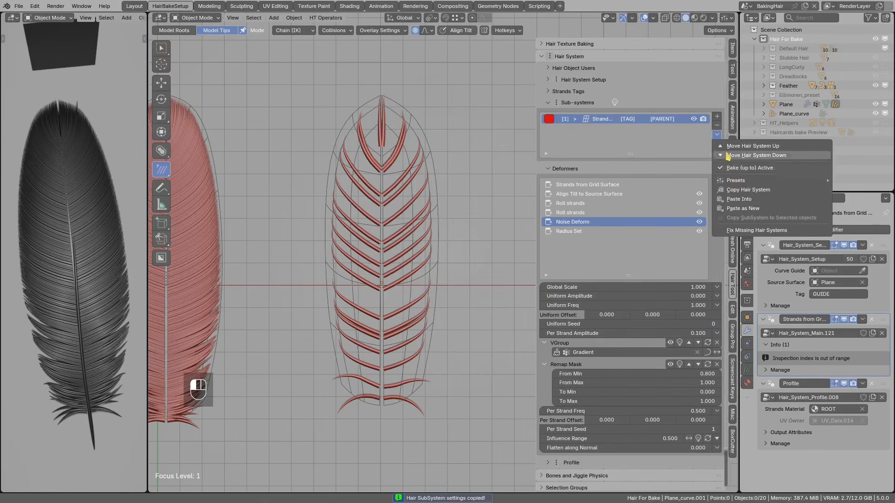
{"action": "left_click", "coordinate": [740, 209]}
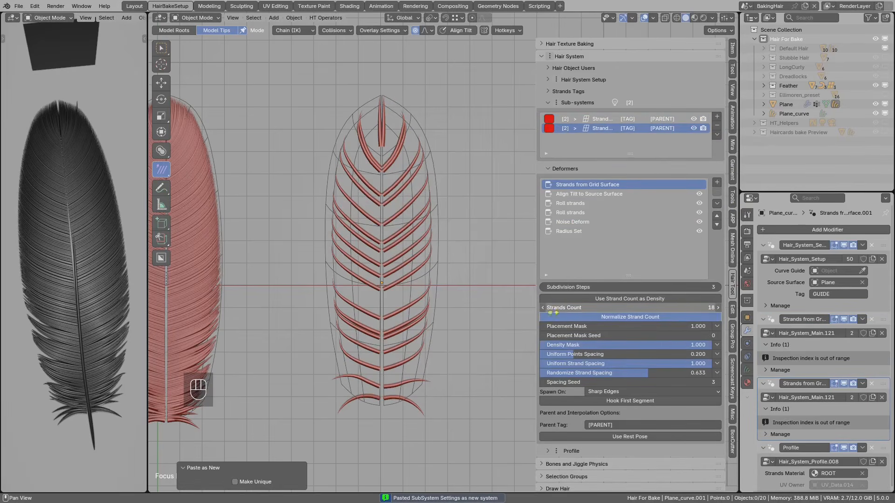
Try raising and lowering the pasted sub-system's Strands Count and inspect the strands.
{"action": "double_click", "coordinate": [718, 309]}
{"action": "double_click", "coordinate": [543, 308]}
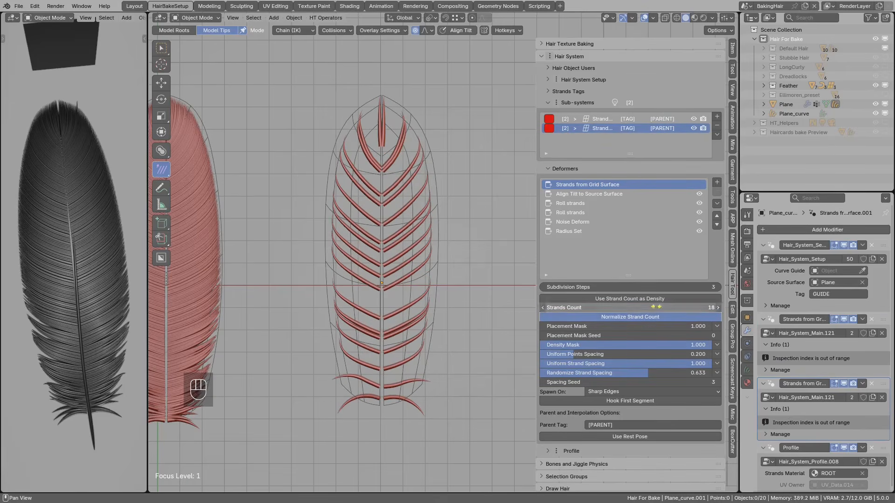
{"action": "scroll", "coordinate": [420, 208], "scroll_direction": "up", "scroll_amount": 1}
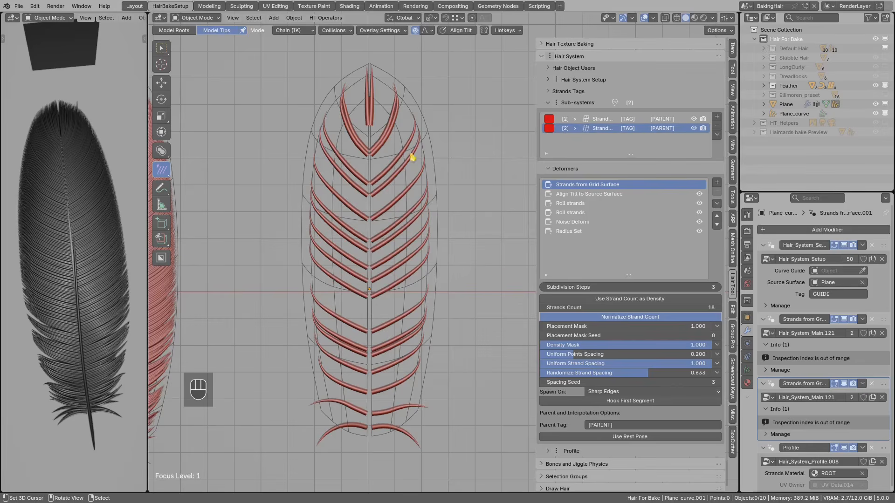
Make the pasted sub-system unique and colour it green, with the sub-system colours previewed on the strands.
{"action": "left_click", "coordinate": [566, 128]}
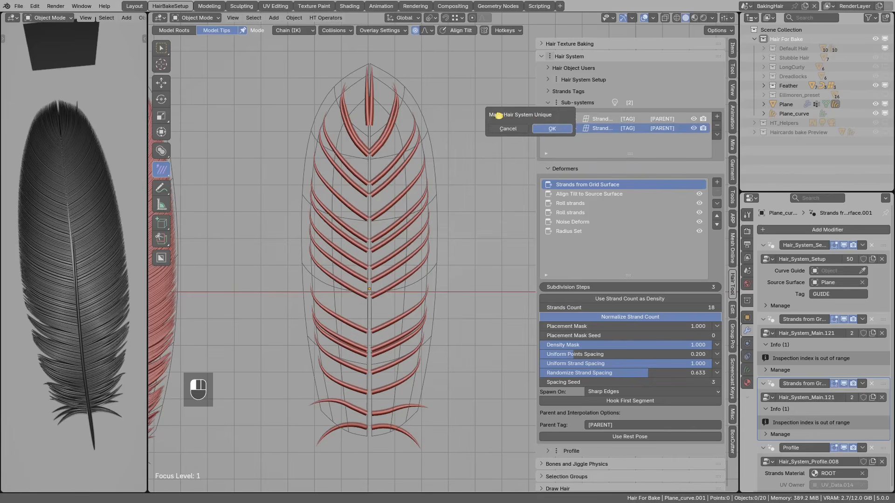
{"action": "left_click", "coordinate": [557, 130]}
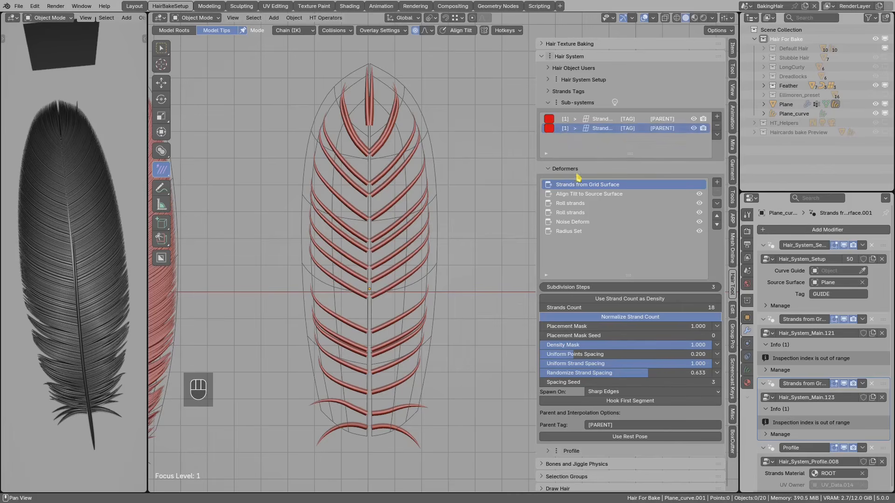
{"action": "left_click", "coordinate": [549, 128]}
{"action": "left_click", "coordinate": [547, 168]}
{"action": "left_click", "coordinate": [615, 103]}
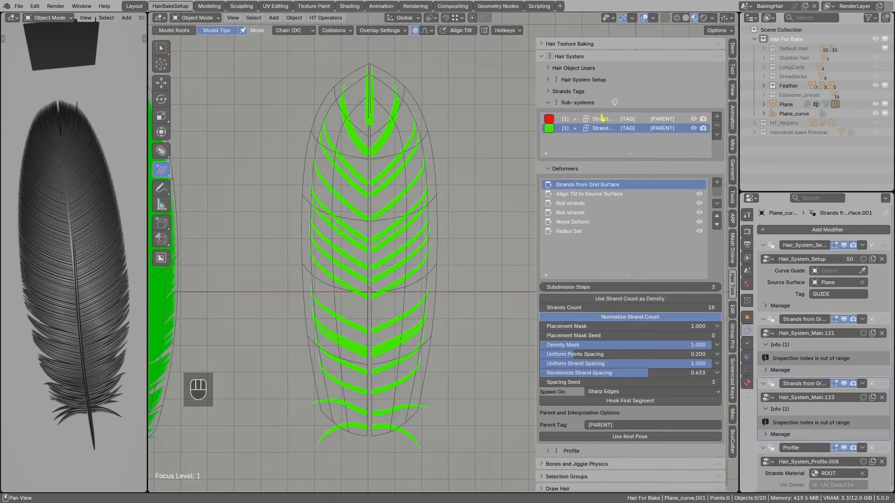
Raise the green sub-system's Strands Count to 28.
{"action": "left_click", "coordinate": [717, 308]}
{"action": "left_click", "coordinate": [717, 307]}
{"action": "left_click", "coordinate": [718, 308]}
{"action": "left_click", "coordinate": [718, 309]}
{"action": "left_click", "coordinate": [718, 308]}
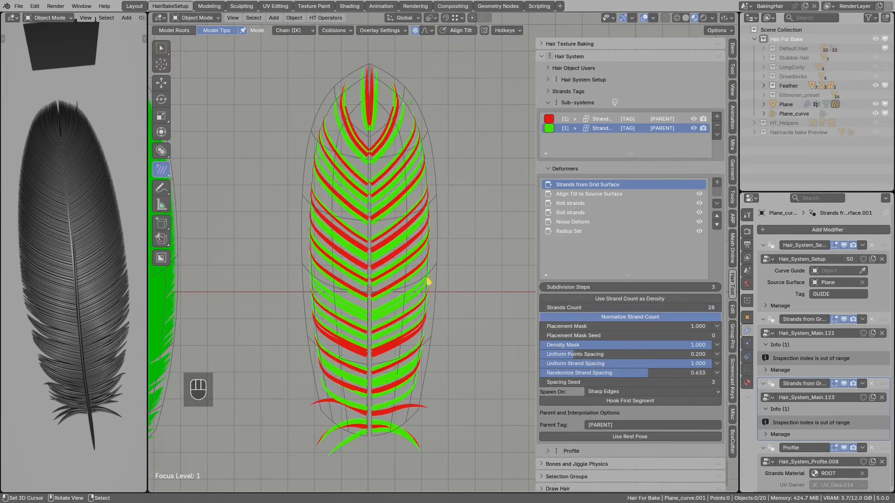
{"action": "scroll", "coordinate": [404, 292], "scroll_direction": "down", "scroll_amount": 1}
{"action": "scroll", "coordinate": [413, 258], "scroll_direction": "up", "scroll_amount": 1}
Set the green sub-system's Strands Count to 190.
{"action": "double_click", "coordinate": [612, 308]}
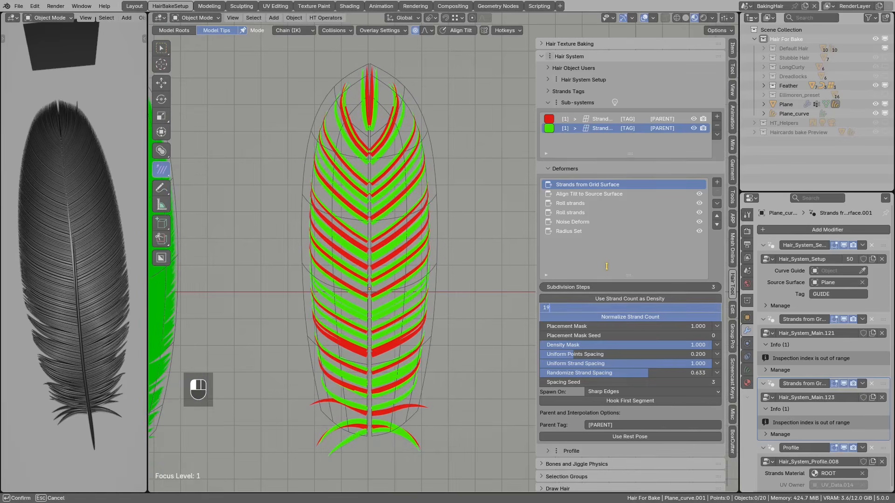
{"action": "type", "text": "190"}
{"action": "key", "text": "Return"}
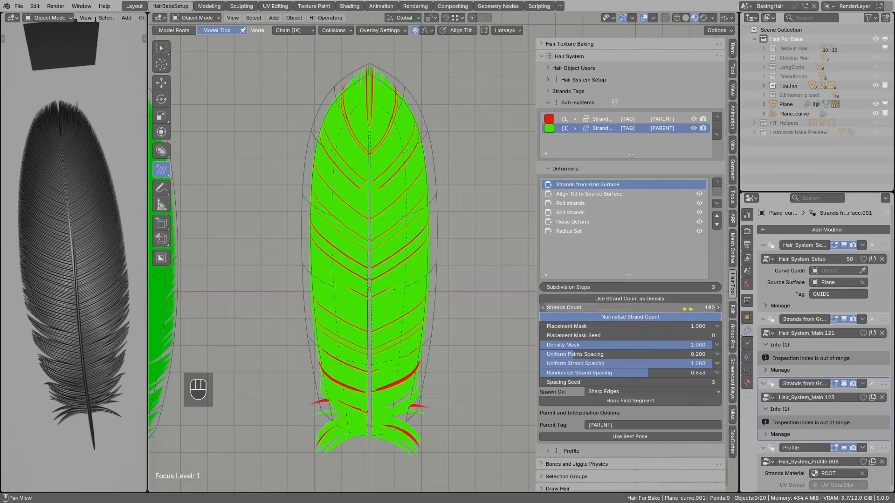
{"action": "mouse_move", "coordinate": [415, 321]}
{"action": "middle_mouse_down", "text": "shift"}
{"action": "mouse_move", "coordinate": [432, 265]}
{"action": "mouse_move", "coordinate": [428, 193]}
{"action": "mouse_move", "coordinate": [419, 322]}
{"action": "middle_mouse_up", "text": "shift"}
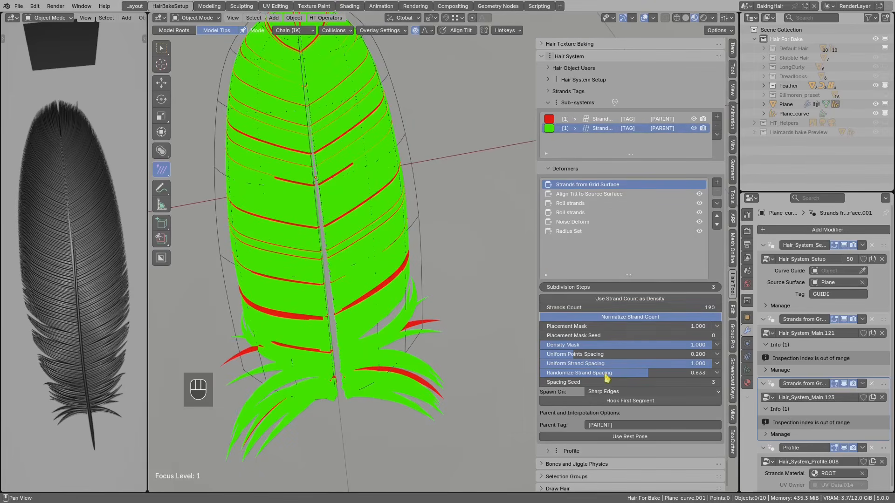
Widen the sidebar and change the red sub-system's tag to R.
{"action": "scroll", "coordinate": [607, 377], "scroll_direction": "down", "scroll_amount": 2}
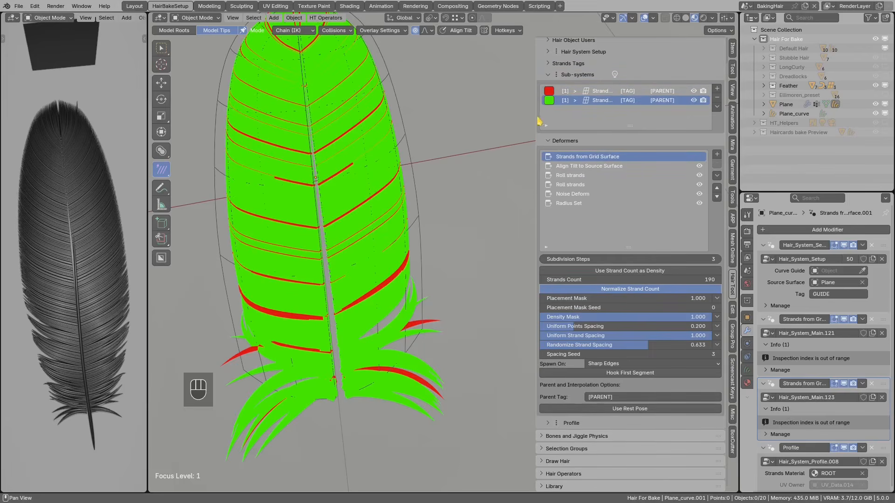
{"action": "left_click_drag", "start_coordinate": [533, 116], "coordinate": [521, 116]}
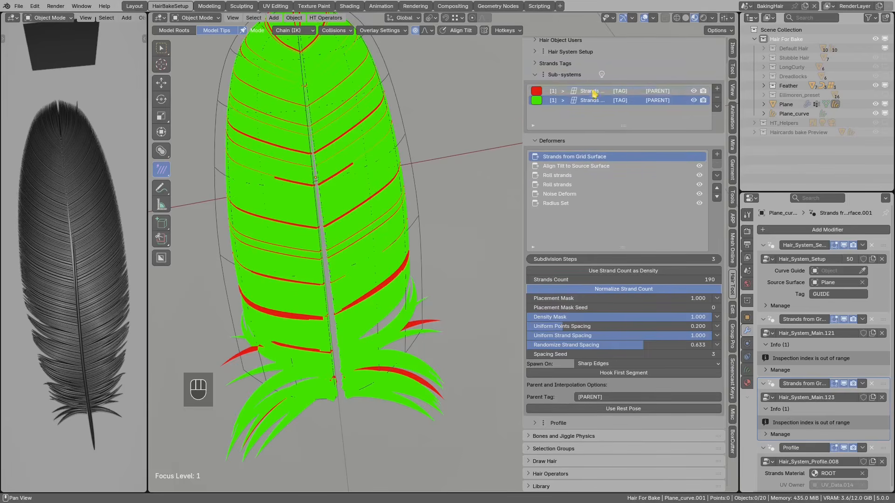
{"action": "left_click", "coordinate": [531, 94]}
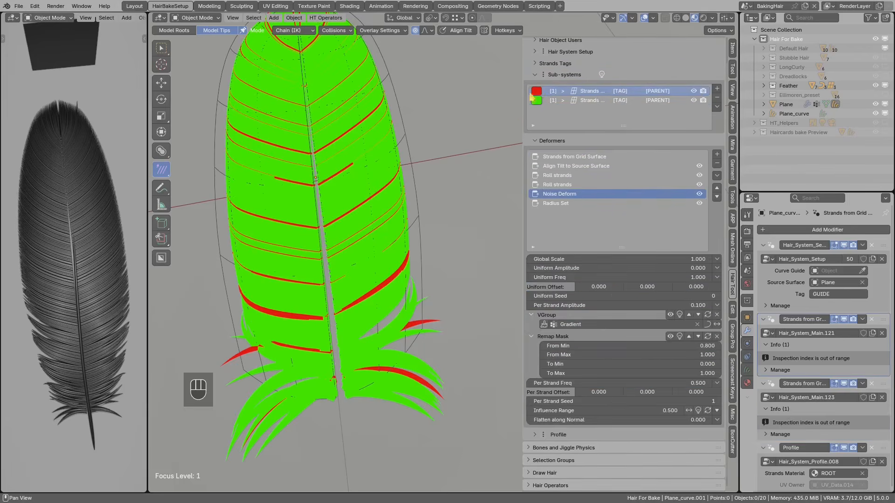
{"action": "double_click", "coordinate": [621, 92]}
{"action": "type", "text": "R"}
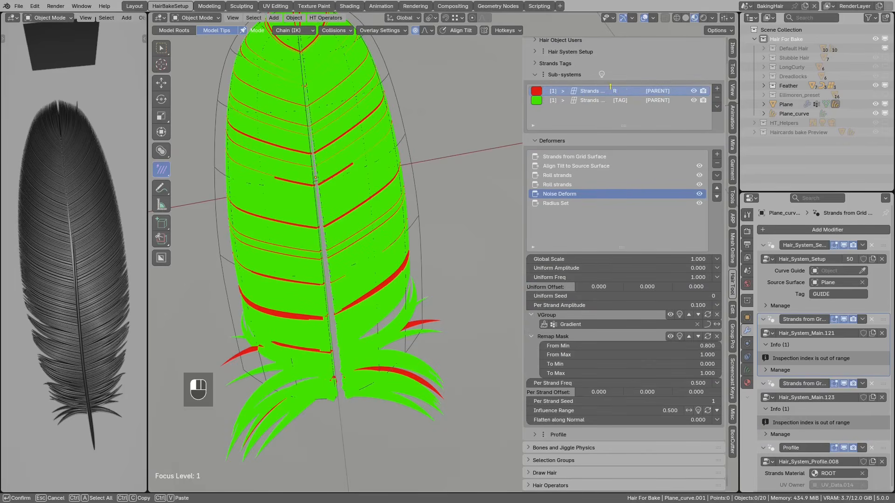
{"action": "key", "text": "Return"}
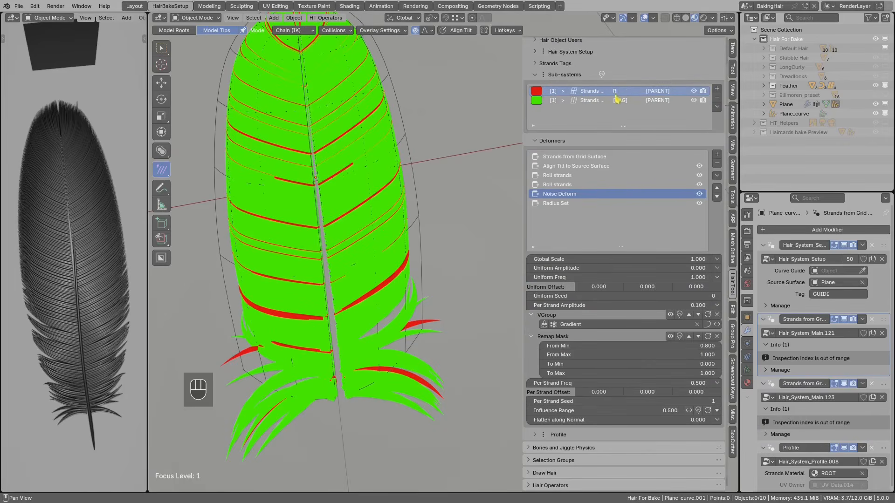
Select the green sub-system and set its parent tag to R.
{"action": "left_click", "coordinate": [545, 102]}
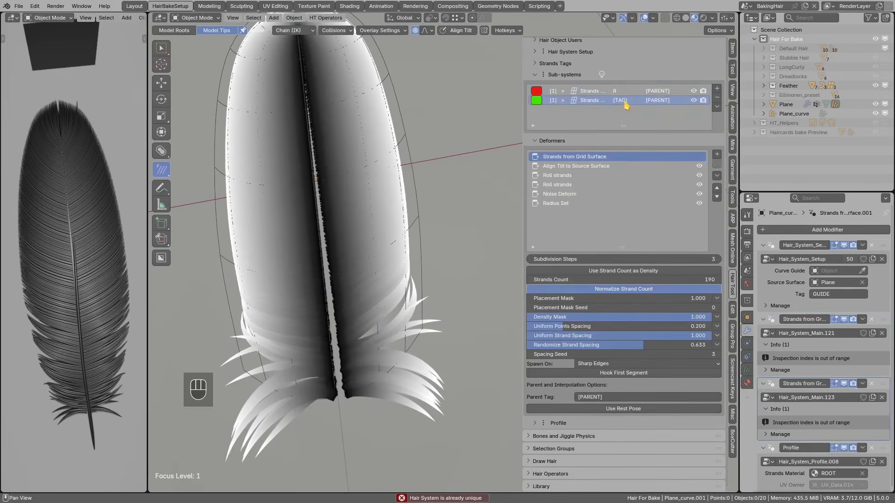
{"action": "double_click", "coordinate": [656, 100]}
{"action": "type", "text": "R"}
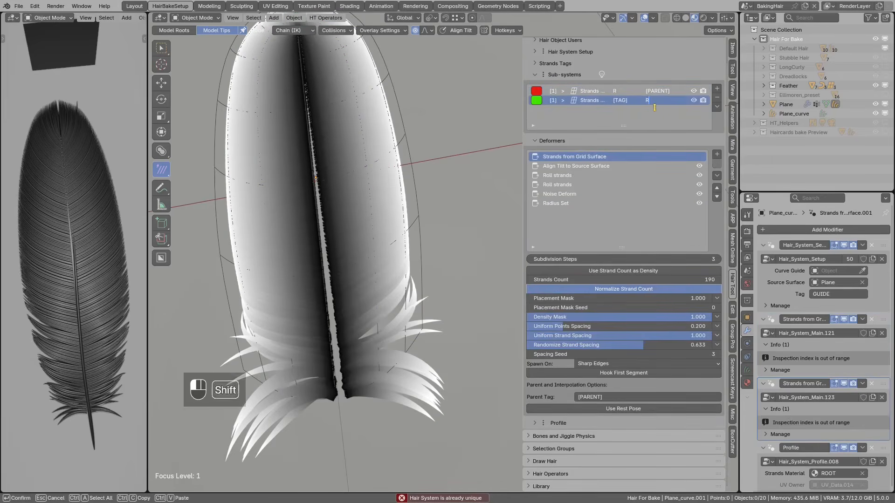
{"action": "key", "text": "Return"}
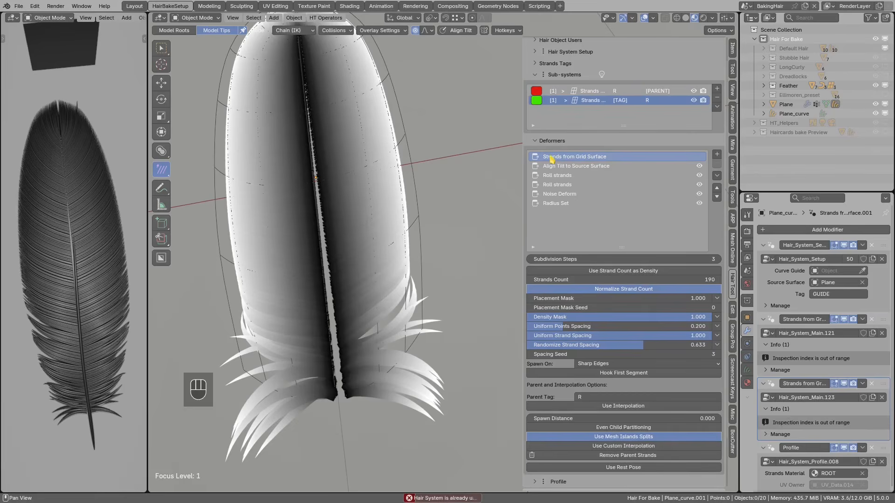
Try Use Interpolation on the green sub-system, checking the feather in solid shading.
{"action": "scroll", "coordinate": [610, 289], "scroll_direction": "down", "scroll_amount": 2}
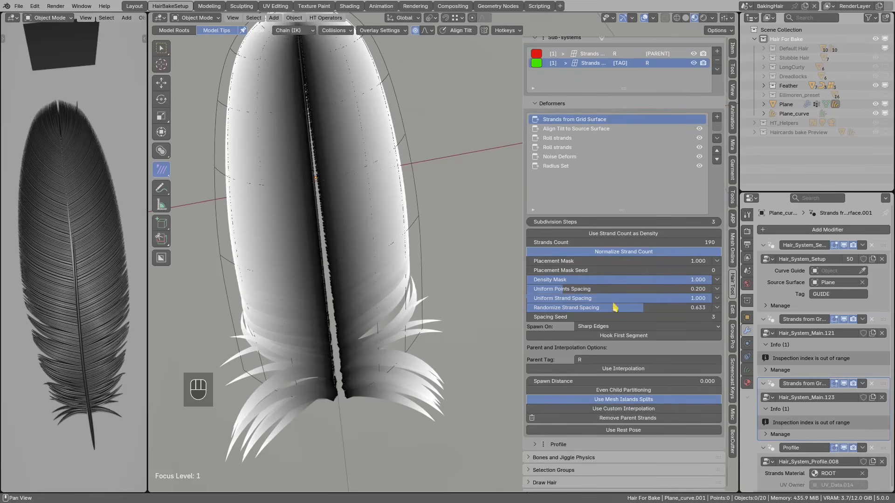
{"action": "left_click", "coordinate": [605, 370]}
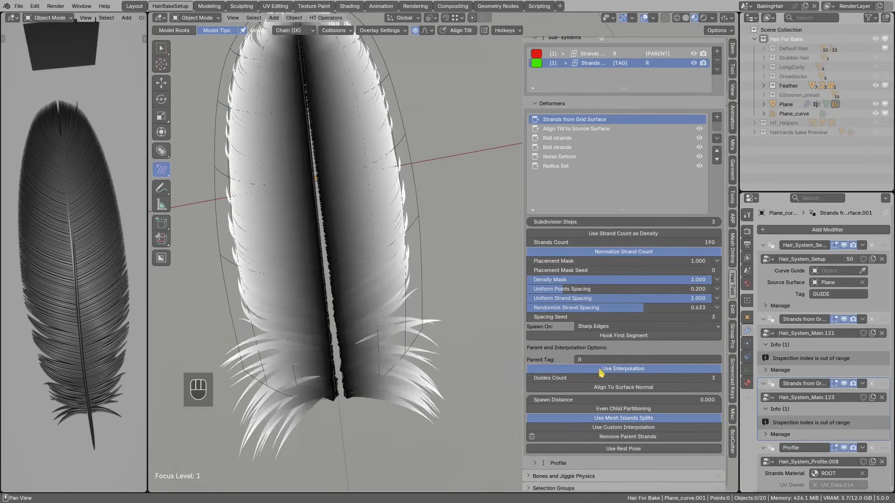
{"action": "left_click", "coordinate": [686, 18]}
{"action": "scroll", "coordinate": [414, 237], "scroll_direction": "down", "scroll_amount": 1}
{"action": "mouse_move", "coordinate": [401, 266]}
{"action": "middle_mouse_down"}
{"action": "mouse_move", "coordinate": [370, 320]}
{"action": "mouse_move", "coordinate": [391, 285]}
{"action": "middle_mouse_up"}
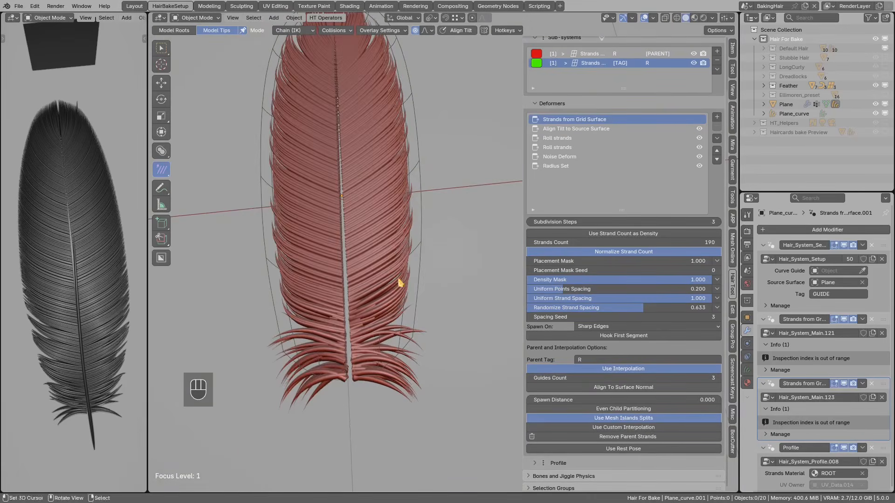
{"action": "left_click", "coordinate": [616, 369]}
Enable Remove Parent Strands for the green sub-system and turn on the sub-system preview.
{"action": "left_click", "coordinate": [616, 419]}
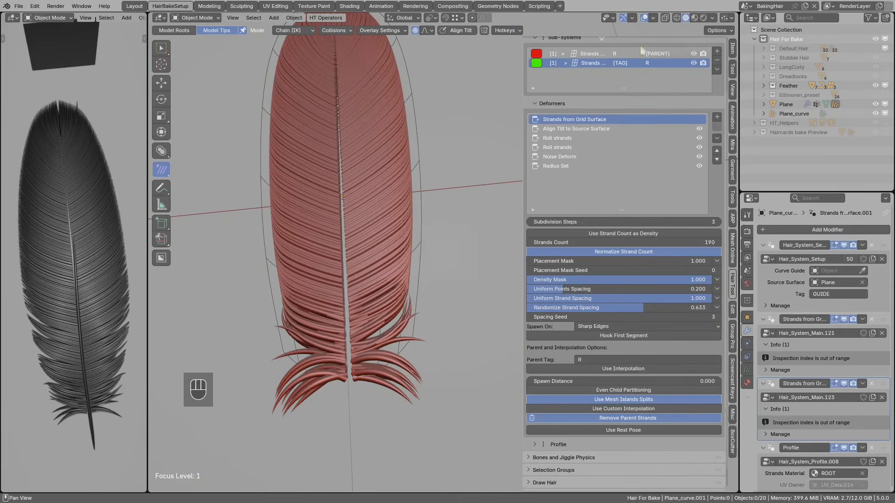
{"action": "scroll", "coordinate": [564, 52], "scroll_direction": "up", "scroll_amount": 1}
{"action": "left_click", "coordinate": [601, 56]}
{"action": "mouse_move", "coordinate": [386, 280]}
{"action": "middle_mouse_down"}
{"action": "mouse_move", "coordinate": [386, 297]}
{"action": "mouse_move", "coordinate": [365, 252]}
{"action": "mouse_move", "coordinate": [407, 192]}
{"action": "mouse_move", "coordinate": [435, 270]}
{"action": "middle_mouse_up"}
Disable all the green sub-system's deformers after Strands from Grid Surface and return the viewport to solid shading.
{"action": "scroll", "coordinate": [364, 279], "scroll_direction": "down", "scroll_amount": 3}
{"action": "left_click_drag", "start_coordinate": [699, 184], "coordinate": [702, 153]}
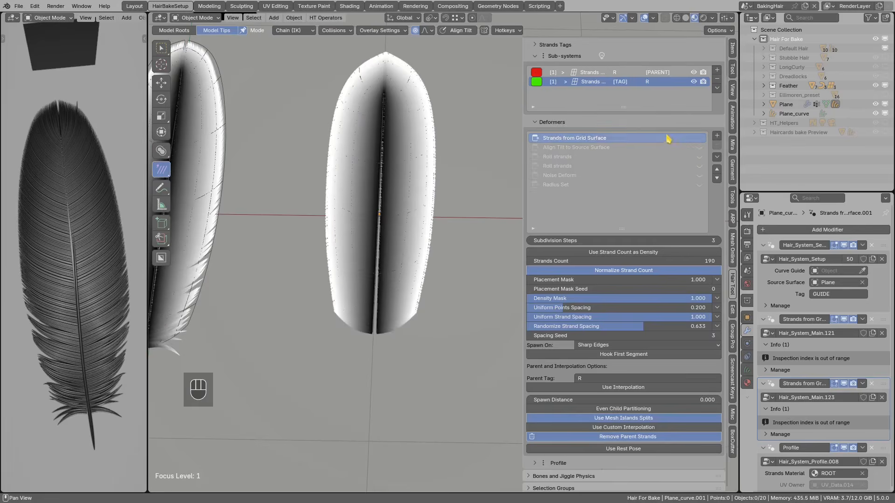
{"action": "scroll", "coordinate": [445, 250], "scroll_direction": "up", "scroll_amount": 1}
{"action": "left_click", "coordinate": [685, 18]}
{"action": "scroll", "coordinate": [452, 245], "scroll_direction": "up", "scroll_amount": 2}
{"action": "middle_click_drag", "start_coordinate": [376, 283], "coordinate": [422, 316], "text": "shift"}
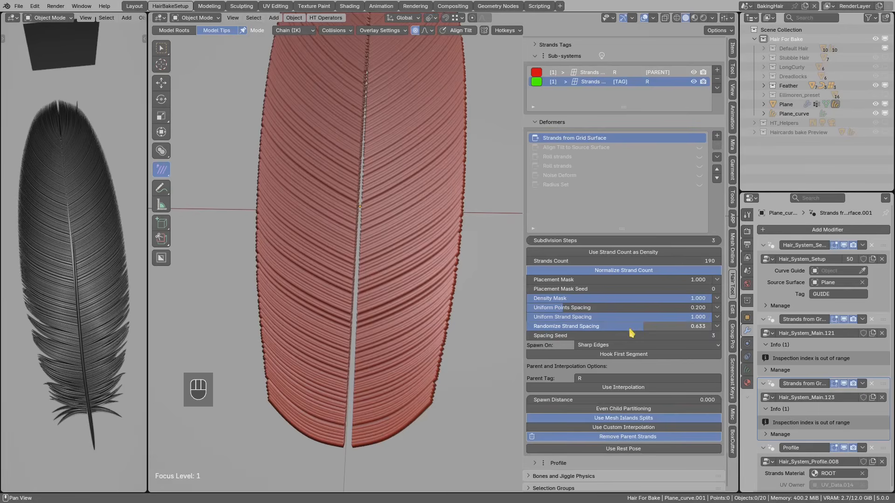
Lower the green sub-system's Randomize Strand Spacing to about 0.137.
{"action": "left_click_drag", "start_coordinate": [630, 329], "coordinate": [552, 328]}
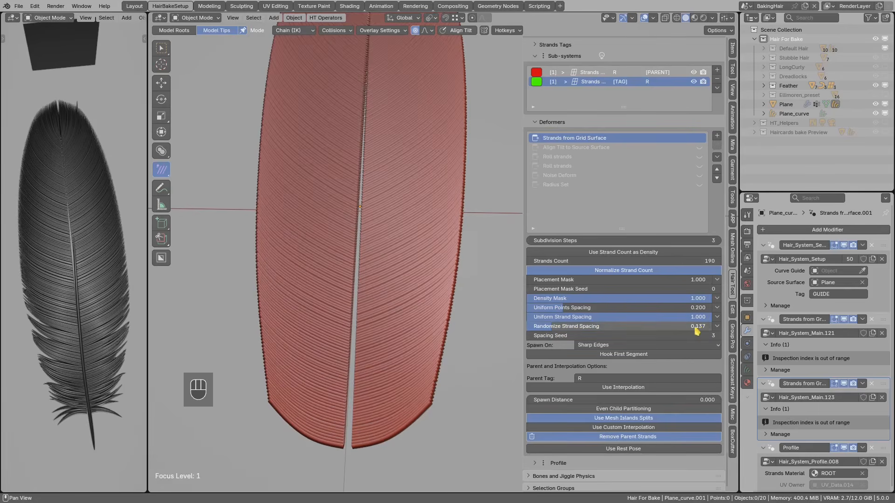
{"action": "scroll", "coordinate": [430, 228], "scroll_direction": "down", "scroll_amount": 1}
{"action": "middle_click_drag", "start_coordinate": [437, 237], "coordinate": [429, 322], "text": "shift"}
{"action": "middle_click_drag", "start_coordinate": [507, 238], "coordinate": [447, 302]}
Expand the Profile settings and set the Round Profile's Profile Width to 0.005.
{"action": "scroll", "coordinate": [565, 421], "scroll_direction": "down", "scroll_amount": 1}
{"action": "left_click", "coordinate": [564, 423]}
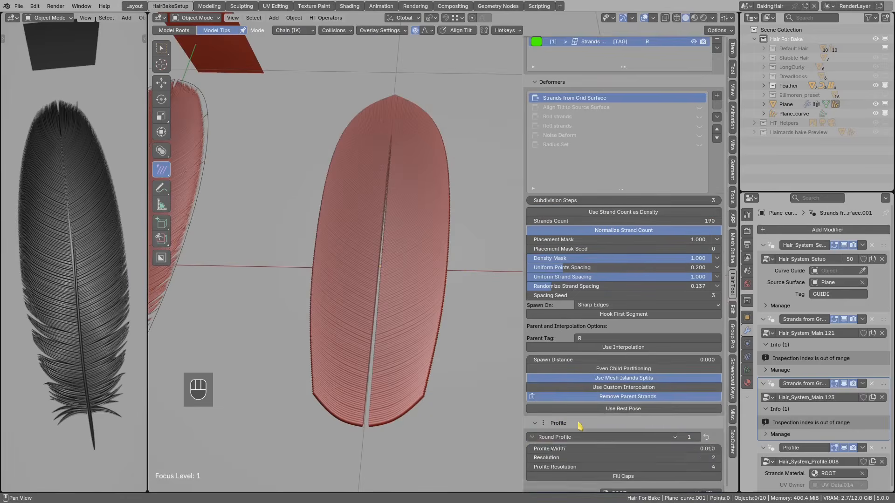
{"action": "scroll", "coordinate": [564, 420], "scroll_direction": "down", "scroll_amount": 1}
{"action": "left_click", "coordinate": [564, 413]}
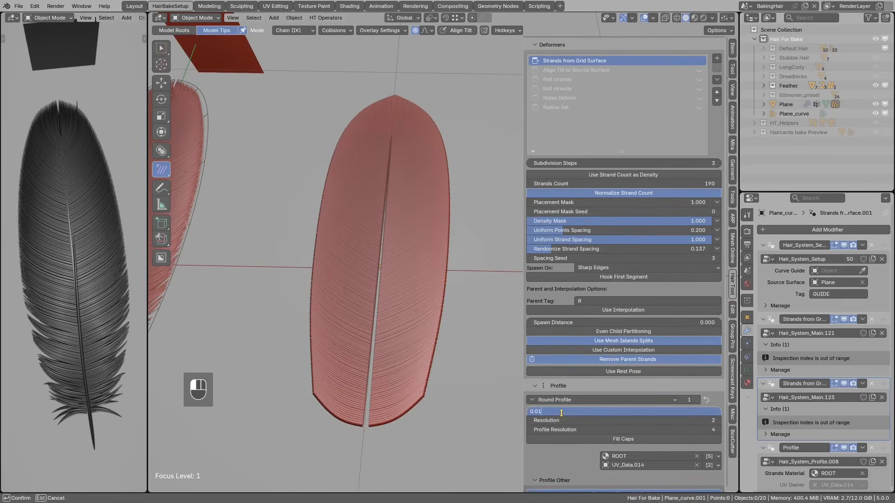
{"action": "key", "text": "Return"}
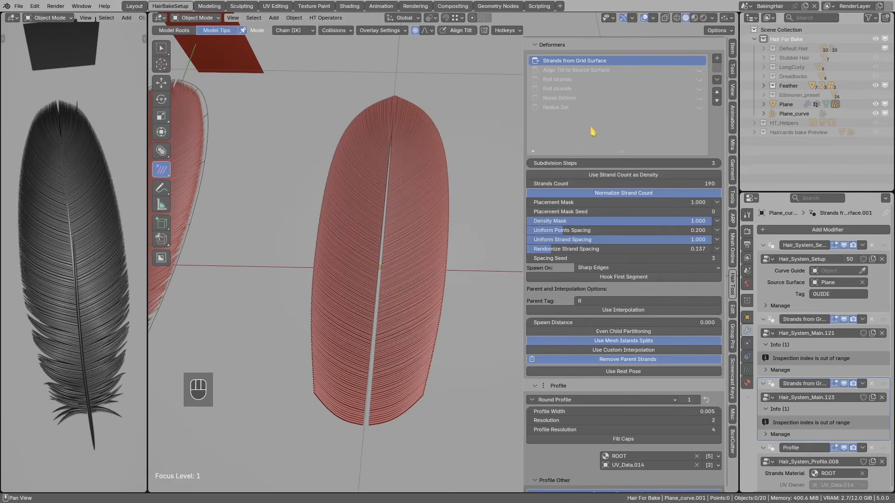
Re-enable the Radius Set deformer on the green sub-system to taper the strand tips.
{"action": "left_click", "coordinate": [571, 109]}
{"action": "scroll", "coordinate": [451, 208], "scroll_direction": "up", "scroll_amount": 3}
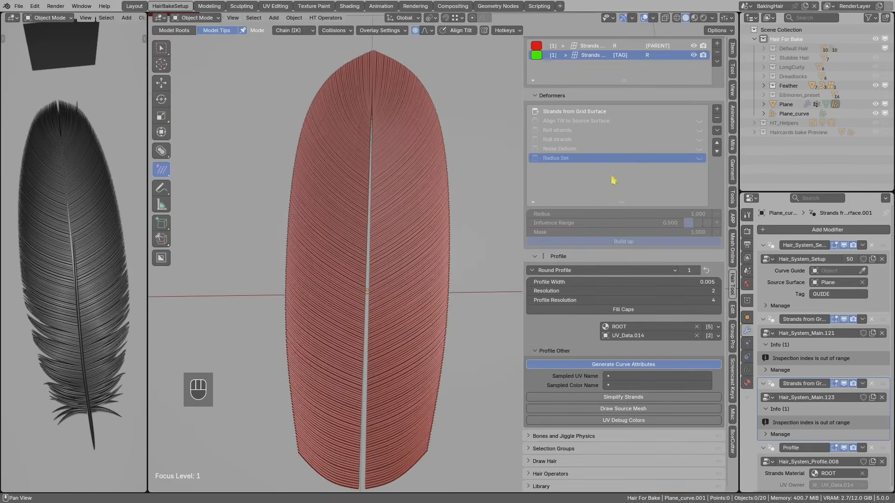
{"action": "left_click", "coordinate": [699, 159]}
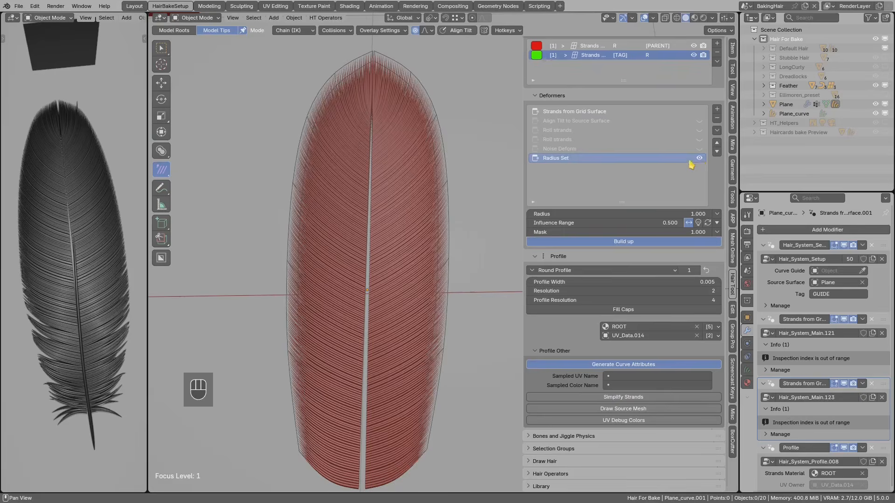
{"action": "middle_click_drag", "start_coordinate": [423, 221], "coordinate": [401, 158]}
Re-enable the Align Tilt to Source Surface deformer and the first Roll strands deformer.
{"action": "left_click", "coordinate": [649, 121]}
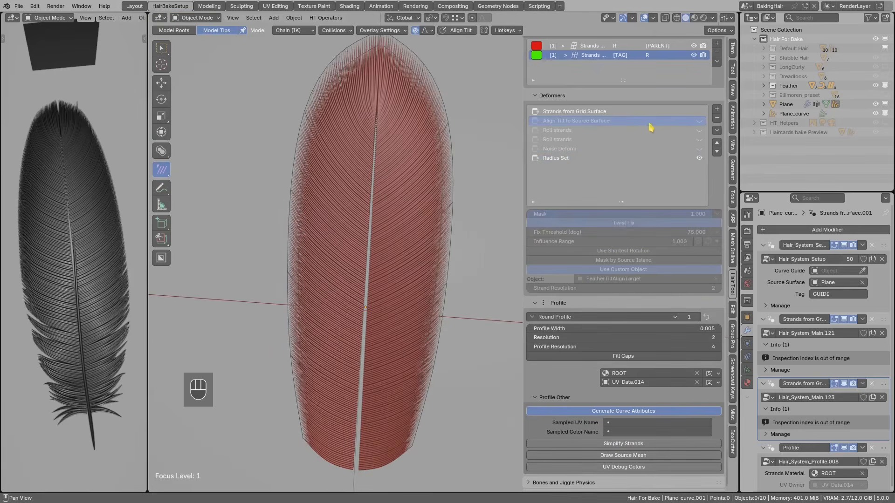
{"action": "left_click", "coordinate": [701, 123]}
{"action": "left_click", "coordinate": [586, 130]}
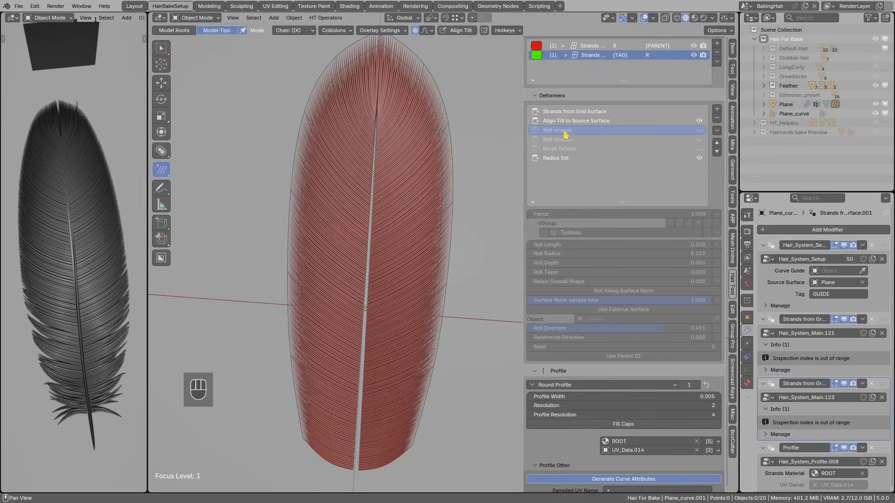
{"action": "left_click", "coordinate": [699, 130]}
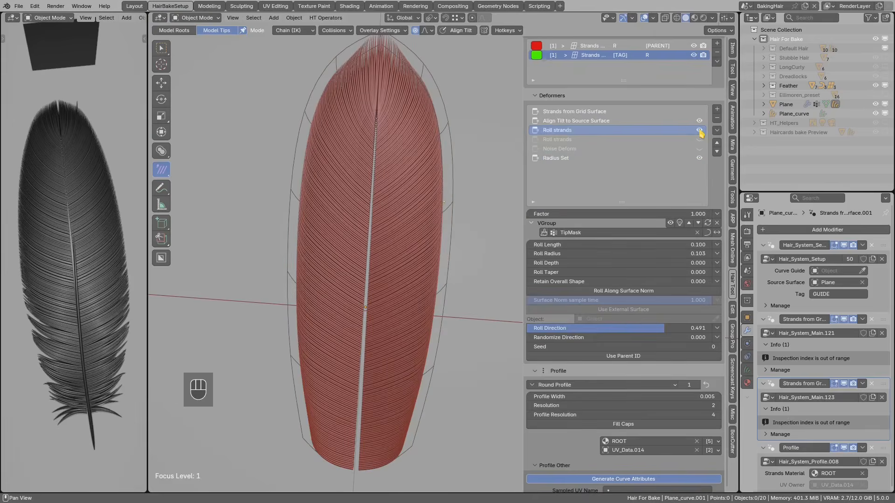
Inspect the rolled strand edges and fine-tune the Roll Radius of the TipMask-masked Roll strands deformer.
{"action": "scroll", "coordinate": [395, 266], "scroll_direction": "up", "scroll_amount": 7}
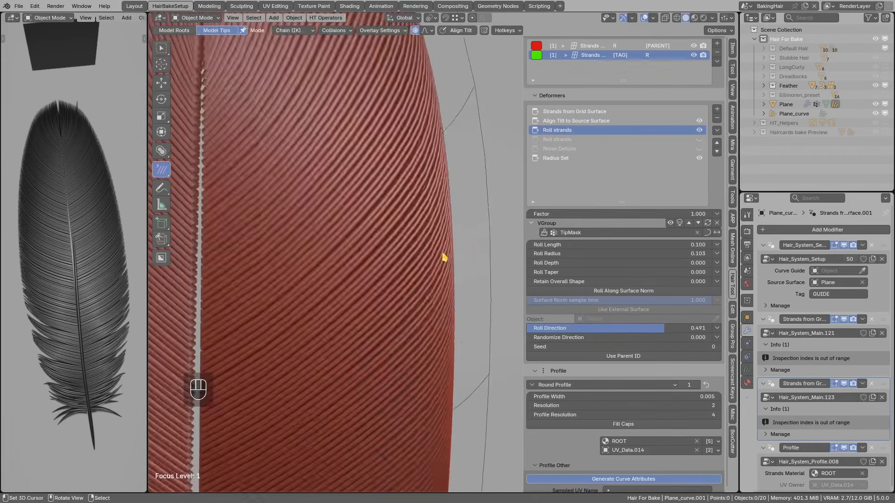
{"action": "scroll", "coordinate": [448, 254], "scroll_direction": "down", "scroll_amount": 2}
{"action": "middle_click_drag", "start_coordinate": [448, 254], "coordinate": [455, 221]}
{"action": "key", "text": "d"}
{"action": "left_click_drag", "start_coordinate": [453, 222], "coordinate": [445, 214]}
{"action": "middle_click_drag", "start_coordinate": [445, 223], "coordinate": [446, 213]}
{"action": "key", "text": "KP_7"}
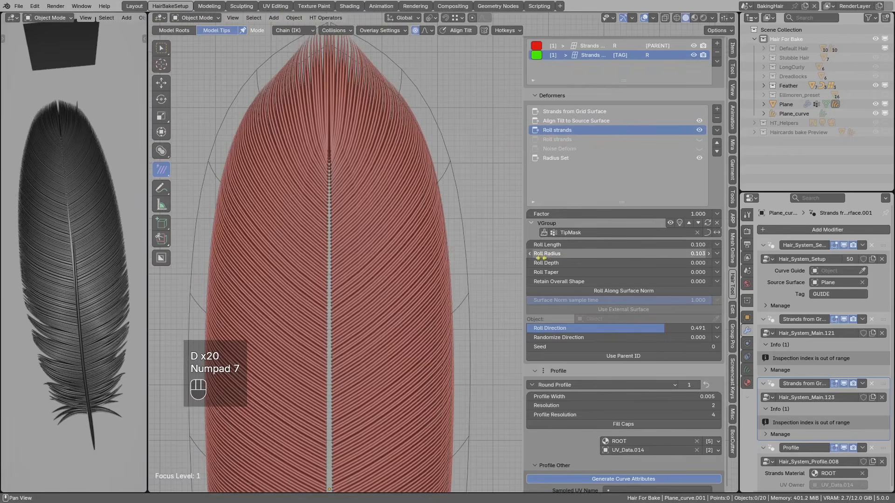
{"action": "mouse_move", "coordinate": [606, 253]}
{"action": "left_mouse_down", "text": "shift"}
{"action": "mouse_move", "coordinate": [633, 253]}
{"action": "mouse_move", "coordinate": [622, 254]}
{"action": "left_mouse_up", "text": "shift"}
{"action": "scroll", "coordinate": [447, 268], "scroll_direction": "down", "scroll_amount": 4}
{"action": "middle_click_drag", "start_coordinate": [447, 270], "coordinate": [454, 232], "text": "shift"}
Re-enable the second Roll strands deformer and examine the curled strands at the feather's base.
{"action": "left_click", "coordinate": [561, 139]}
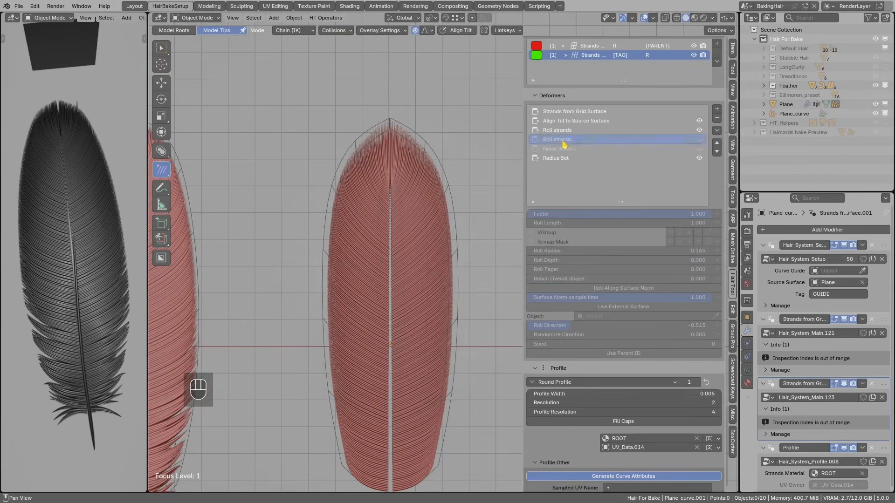
{"action": "left_click", "coordinate": [699, 139]}
{"action": "scroll", "coordinate": [410, 298], "scroll_direction": "down", "scroll_amount": 2}
{"action": "middle_click_drag", "start_coordinate": [379, 312], "coordinate": [383, 233], "text": "shift"}
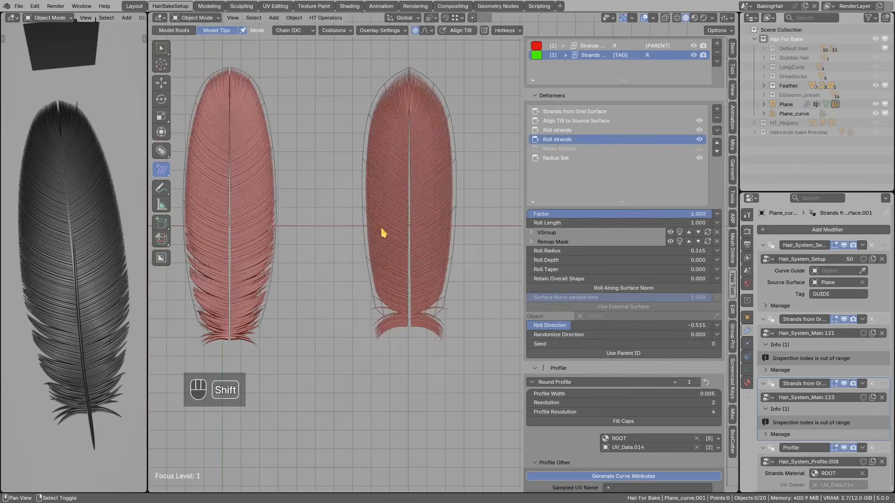
{"action": "scroll", "coordinate": [413, 336], "scroll_direction": "up", "scroll_amount": 2}
{"action": "key", "text": "d"}
{"action": "key", "text": "d"}
{"action": "key", "text": "d"}
{"action": "key", "text": "d"}
{"action": "key", "text": "d"}
{"action": "key", "text": "d"}
{"action": "key", "text": "d"}
{"action": "key", "text": "d"}
{"action": "key", "text": "d"}
{"action": "key", "text": "d"}
{"action": "key", "text": "d"}
{"action": "key", "text": "d"}
{"action": "key", "text": "d"}
{"action": "key", "text": "d"}
{"action": "key", "text": "d"}
{"action": "key", "text": "d"}
{"action": "key", "text": "d"}
{"action": "key", "text": "d"}
{"action": "key", "text": "d"}
{"action": "key", "text": "d"}
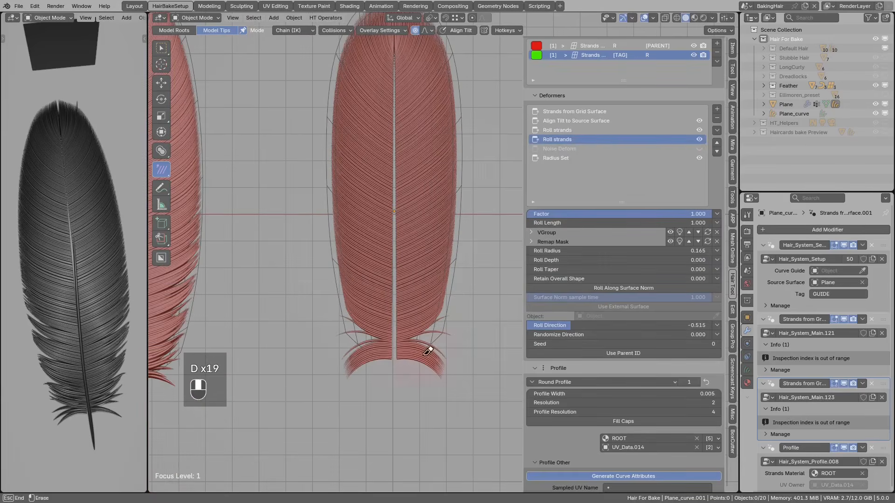
Expand the second Roll strands deformer's Remap Mask and set its From Min to 0.975.
{"action": "left_click", "coordinate": [532, 242]}
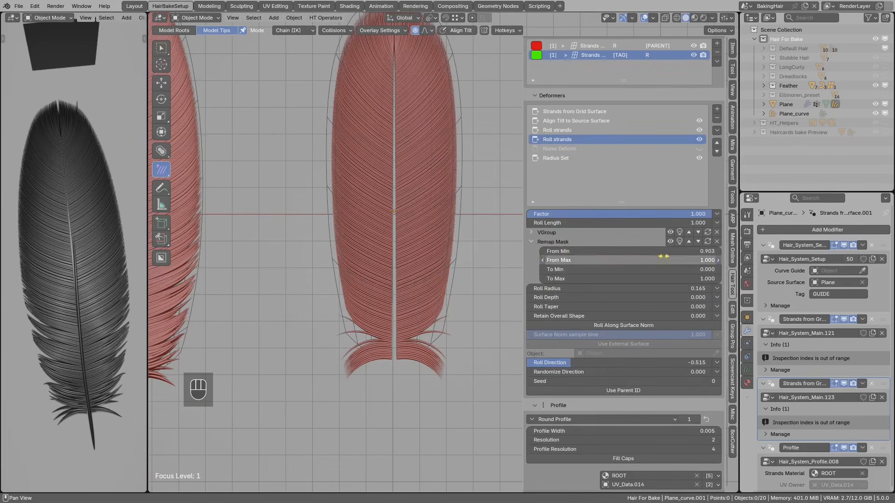
{"action": "left_click_drag", "start_coordinate": [693, 255], "coordinate": [693, 258], "text": "shift"}
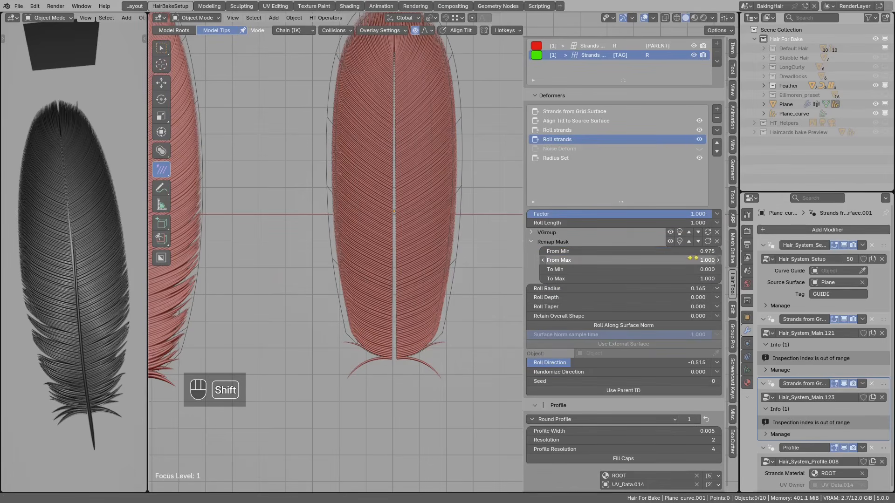
{"action": "left_click", "coordinate": [679, 252]}
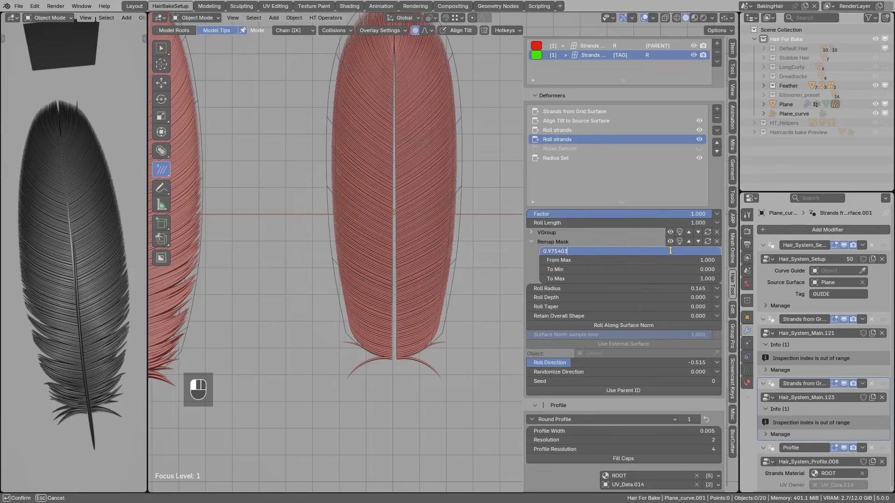
{"action": "key", "text": "BackSpace"}
{"action": "key", "text": "BackSpace"}
{"action": "key", "text": "BackSpace"}
{"action": "key", "text": "Return"}
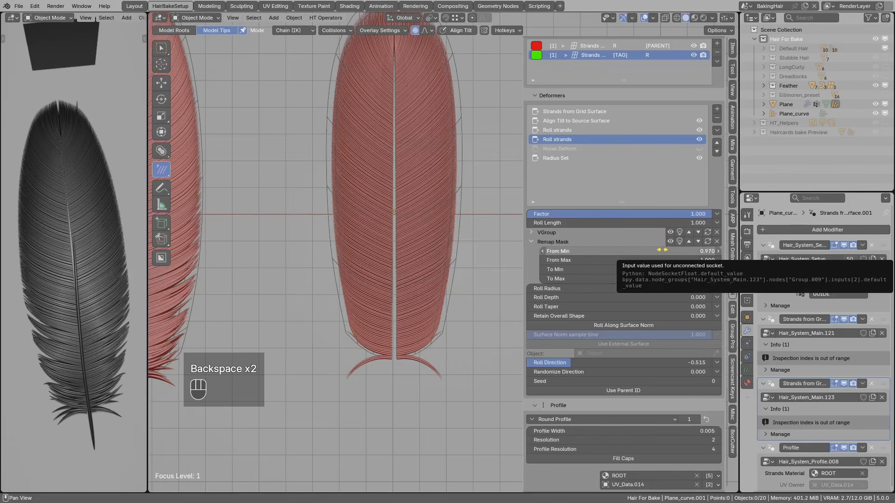
{"action": "double_click", "coordinate": [622, 249]}
{"action": "type", "text": "5"}
{"action": "key", "text": "Return"}
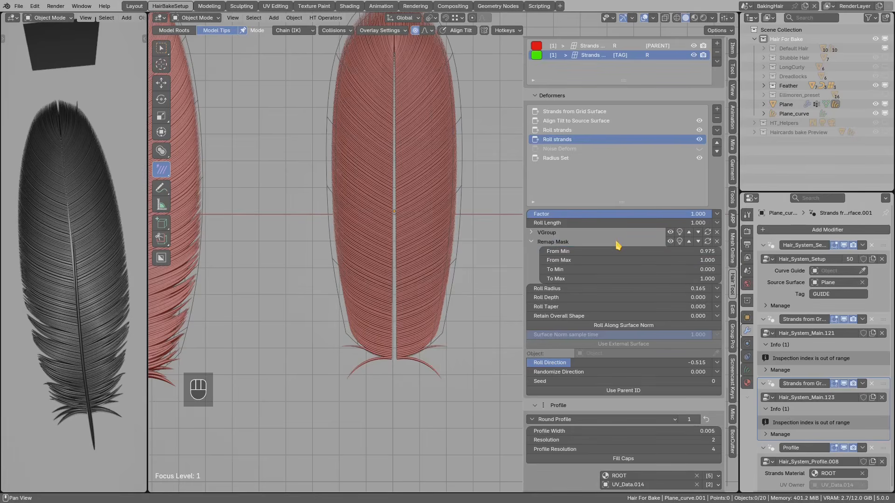
Re-enable the Noise Deform deformer and examine the irregular strands near the feather's base.
{"action": "left_click", "coordinate": [590, 149]}
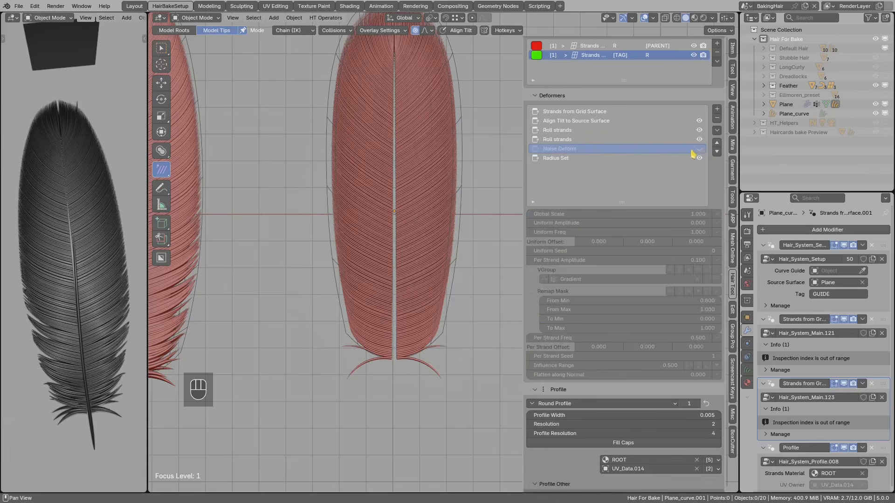
{"action": "left_click", "coordinate": [698, 150]}
{"action": "middle_click_drag", "start_coordinate": [379, 334], "coordinate": [390, 223]}
{"action": "key", "text": "d"}
{"action": "left_click_drag", "start_coordinate": [357, 214], "coordinate": [359, 210]}
{"action": "right_click_drag", "start_coordinate": [390, 200], "coordinate": [349, 204]}
{"action": "left_click_drag", "start_coordinate": [354, 216], "coordinate": [425, 229]}
{"action": "mouse_move", "coordinate": [428, 219]}
{"action": "right_mouse_down"}
{"action": "mouse_move", "coordinate": [361, 216]}
{"action": "mouse_move", "coordinate": [354, 228]}
{"action": "right_mouse_up"}
{"action": "mouse_move", "coordinate": [380, 220]}
{"action": "middle_mouse_down"}
{"action": "mouse_move", "coordinate": [380, 299]}
{"action": "mouse_move", "coordinate": [425, 263]}
{"action": "mouse_move", "coordinate": [499, 340]}
{"action": "middle_mouse_up"}
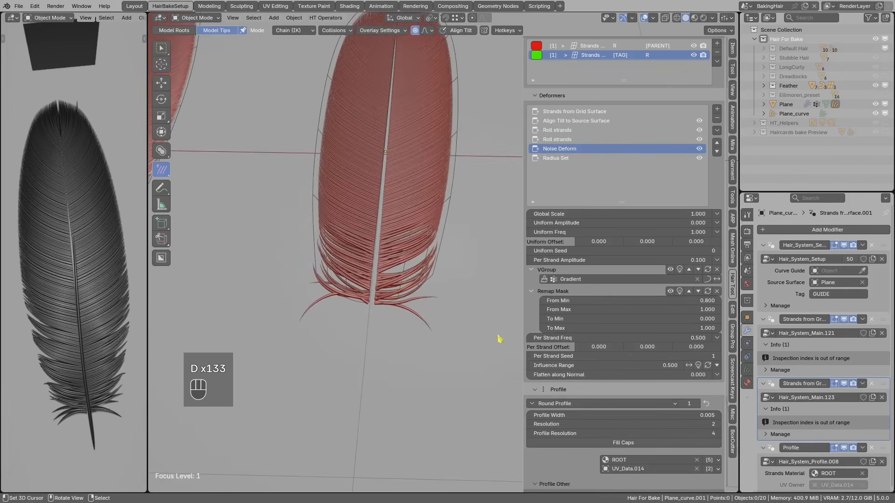
Set the Noise Deform deformer's Influence Range to 0.8.
{"action": "left_click", "coordinate": [681, 366]}
{"action": "left_click", "coordinate": [677, 366]}
{"action": "type", "text": "0.8"}
{"action": "key", "text": "Return"}
{"action": "mouse_move", "coordinate": [429, 314]}
{"action": "middle_mouse_down", "text": "ctrl"}
{"action": "mouse_move", "coordinate": [400, 300]}
{"action": "mouse_move", "coordinate": [393, 250]}
{"action": "mouse_move", "coordinate": [385, 293]}
{"action": "middle_mouse_up", "text": "ctrl"}
{"action": "mouse_move", "coordinate": [379, 308]}
{"action": "left_mouse_down"}
{"action": "mouse_move", "coordinate": [356, 364]}
{"action": "mouse_move", "coordinate": [383, 319]}
{"action": "left_mouse_up"}
{"action": "right_click_drag", "start_coordinate": [383, 320], "coordinate": [365, 346]}
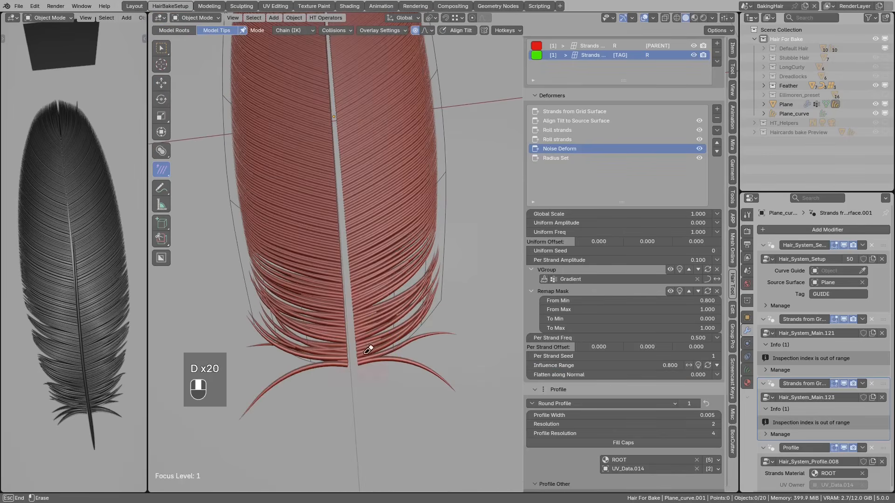
Preview the Noise Deform deformer's Influence Range as a black-and-white mask on the strands.
{"action": "left_click", "coordinate": [697, 366]}
{"action": "scroll", "coordinate": [390, 309], "scroll_direction": "down", "scroll_amount": 1}
{"action": "middle_click_drag", "start_coordinate": [390, 310], "coordinate": [405, 258]}
{"action": "scroll", "coordinate": [419, 214], "scroll_direction": "up", "scroll_amount": 2}
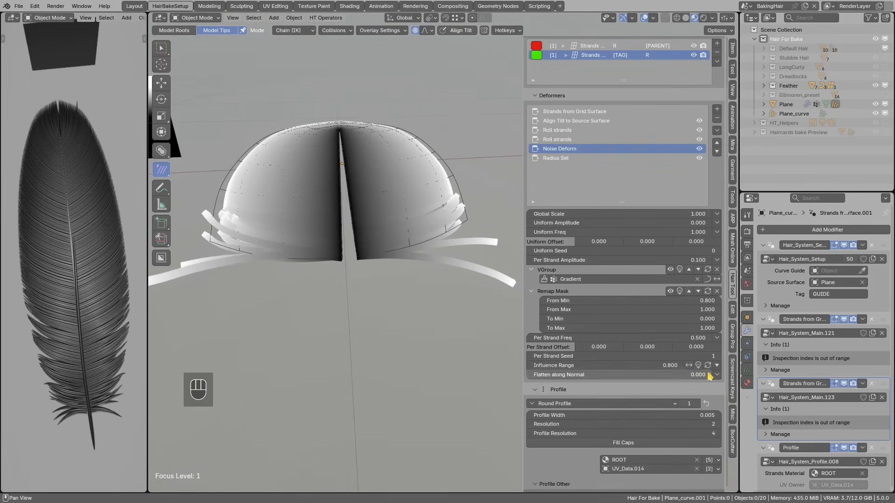
Set the Noise Deform deformer's Influence Range to 0.9 and return the viewport to solid shading.
{"action": "left_click", "coordinate": [680, 366]}
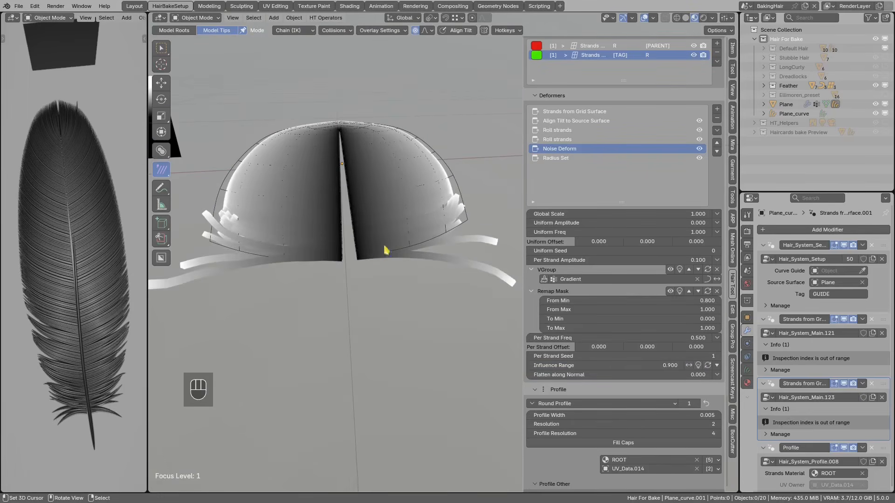
{"action": "middle_click_drag", "start_coordinate": [395, 251], "coordinate": [403, 324]}
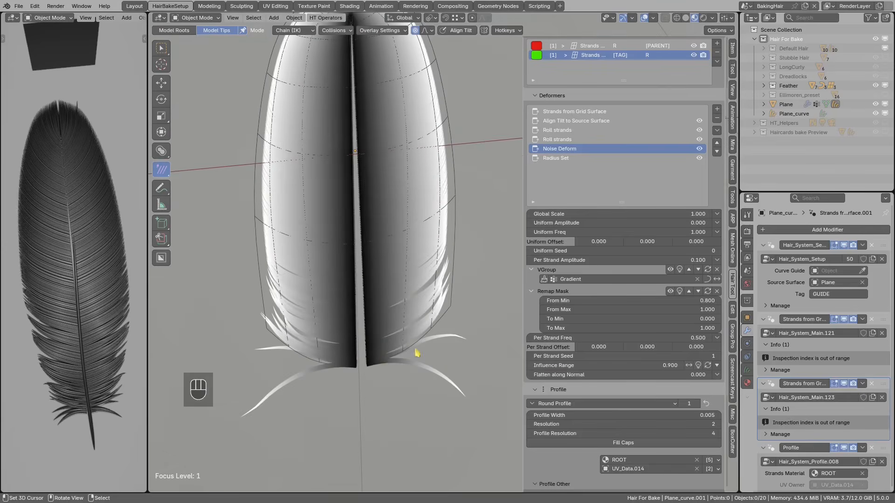
{"action": "left_click", "coordinate": [685, 17]}
{"action": "scroll", "coordinate": [415, 313], "scroll_direction": "down", "scroll_amount": 4}
{"action": "mouse_move", "coordinate": [433, 282]}
{"action": "middle_mouse_down"}
{"action": "mouse_move", "coordinate": [438, 329]}
{"action": "mouse_move", "coordinate": [427, 297]}
{"action": "middle_mouse_up"}
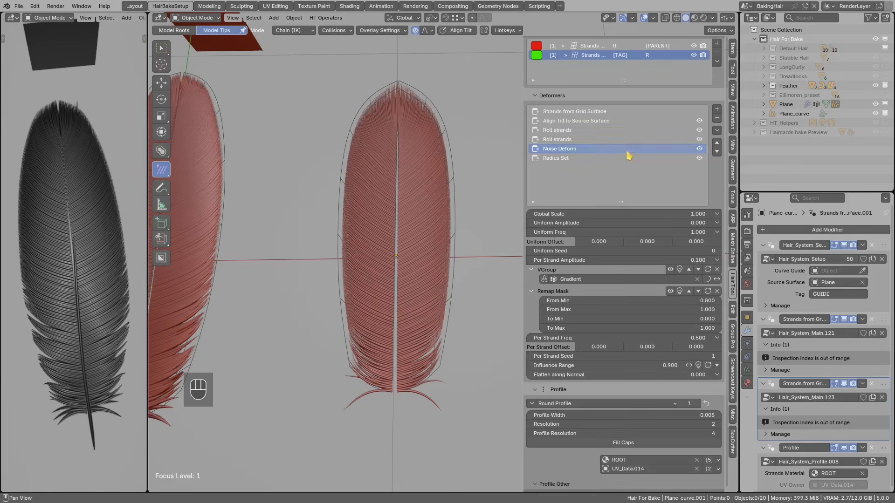
Add a Clump (child) deformer after Noise Deform and set its Influence Range to 0.9.
{"action": "left_click", "coordinate": [717, 109]}
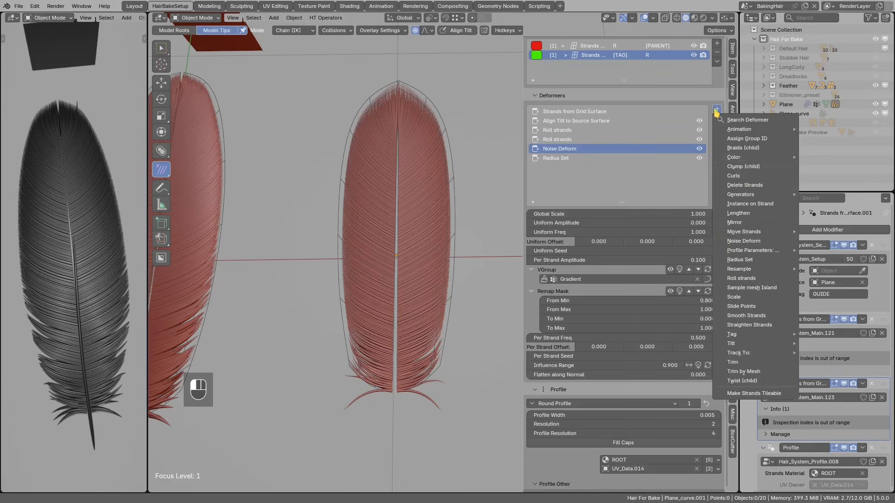
{"action": "left_click", "coordinate": [743, 167]}
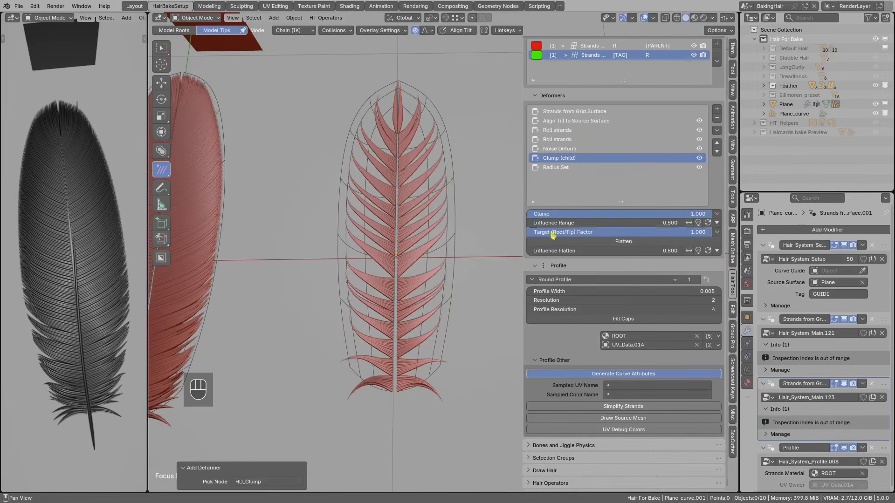
{"action": "left_click_drag", "start_coordinate": [674, 222], "coordinate": [679, 223]}
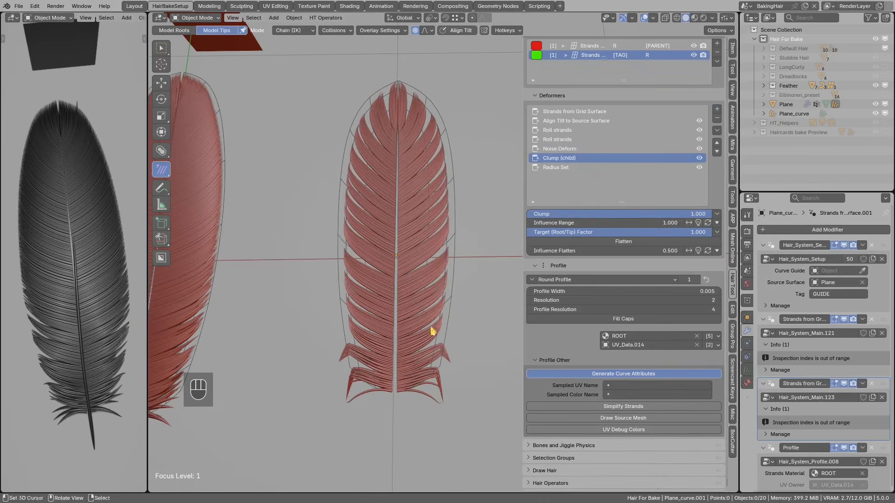
{"action": "left_click", "coordinate": [530, 223]}
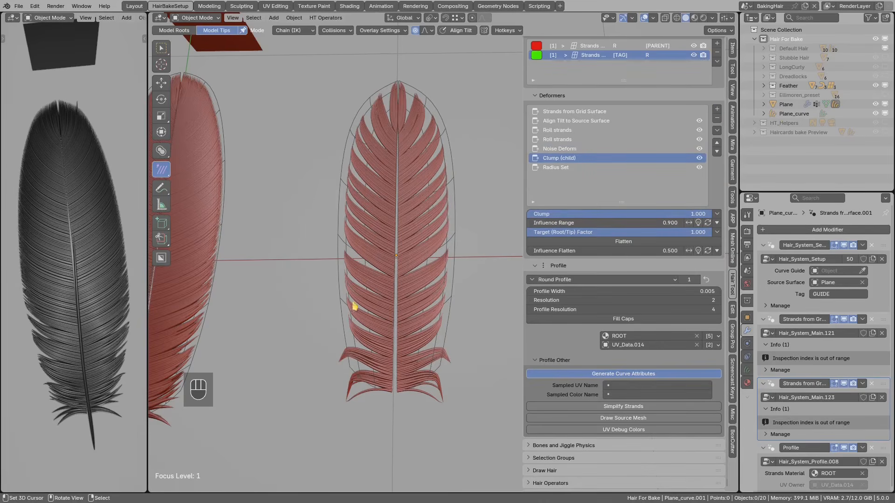
Mask the Clump amount with a Vertex Group input mask that uses the Gradient group.
{"action": "key", "text": "d"}
{"action": "scroll", "coordinate": [435, 347], "scroll_direction": "down", "scroll_amount": 1}
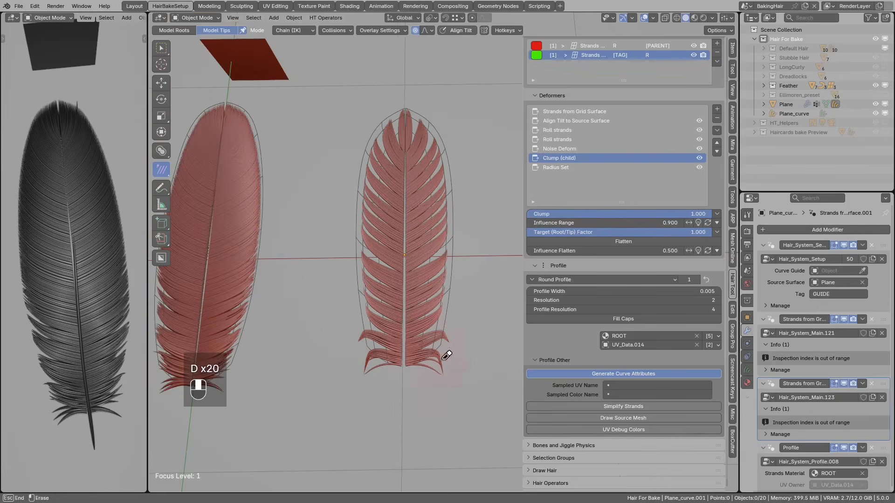
{"action": "mouse_move", "coordinate": [421, 129]}
{"action": "left_mouse_down"}
{"action": "mouse_move", "coordinate": [423, 160]}
{"action": "mouse_move", "coordinate": [419, 150]}
{"action": "left_mouse_up"}
{"action": "middle_click_drag", "start_coordinate": [423, 125], "coordinate": [427, 155]}
{"action": "right_click_drag", "start_coordinate": [431, 152], "coordinate": [436, 154]}
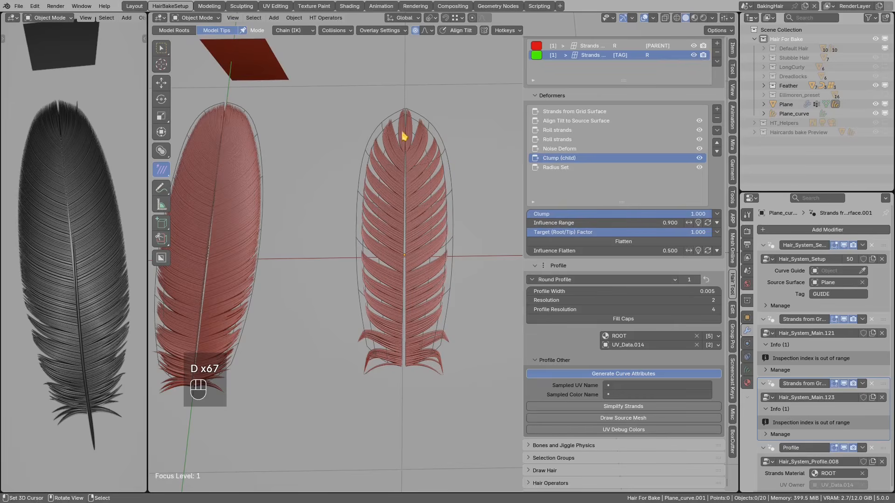
{"action": "left_click", "coordinate": [717, 214]}
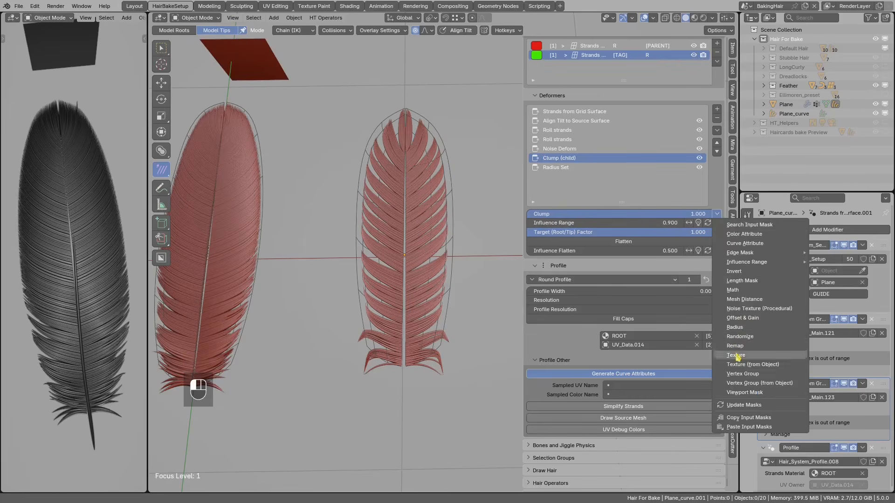
{"action": "left_click", "coordinate": [743, 374]}
{"action": "left_click", "coordinate": [564, 232]}
{"action": "left_click", "coordinate": [554, 257]}
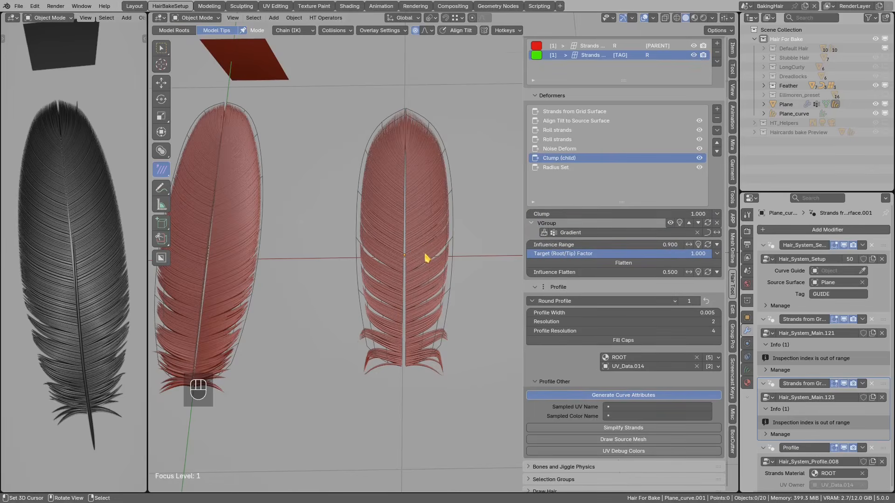
Add a Remap mask to the Clump amount and set its From Min to 0.3.
{"action": "scroll", "coordinate": [426, 258], "scroll_direction": "up", "scroll_amount": 2}
{"action": "left_click", "coordinate": [717, 214]}
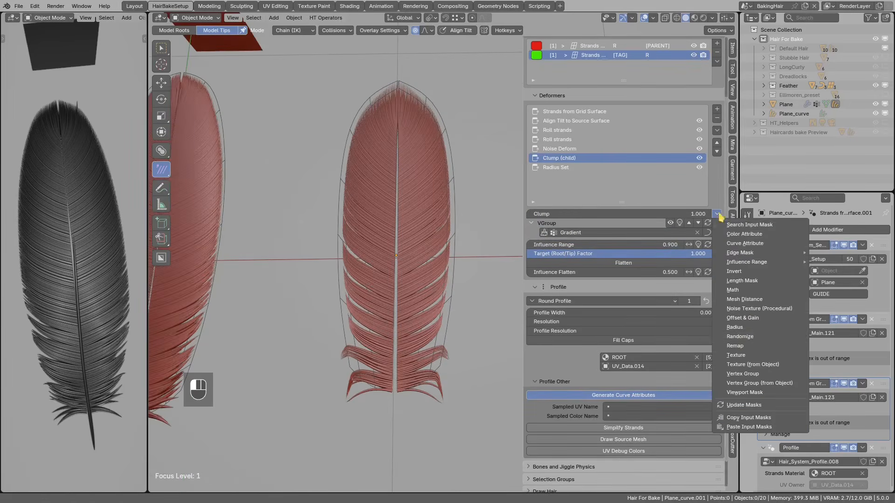
{"action": "left_click", "coordinate": [735, 346]}
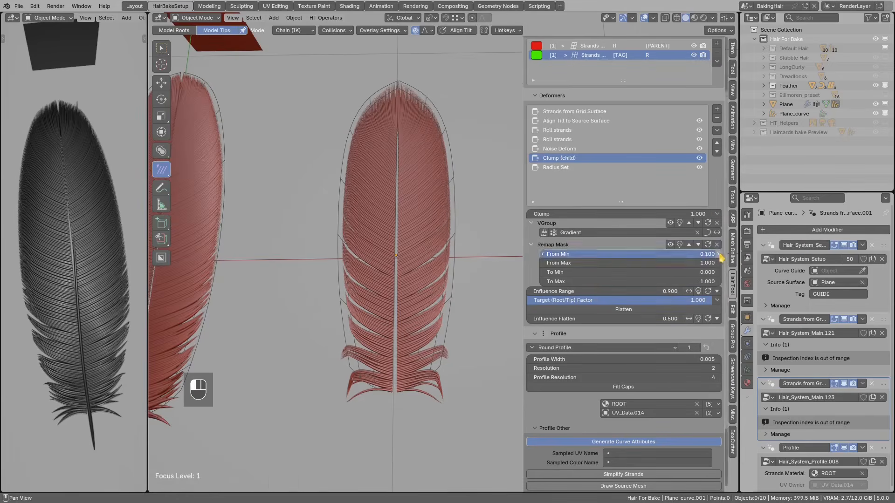
{"action": "mouse_move", "coordinate": [418, 382]}
{"action": "left_mouse_down"}
{"action": "mouse_move", "coordinate": [447, 392]}
{"action": "mouse_move", "coordinate": [422, 398]}
{"action": "mouse_move", "coordinate": [414, 385]}
{"action": "left_mouse_up"}
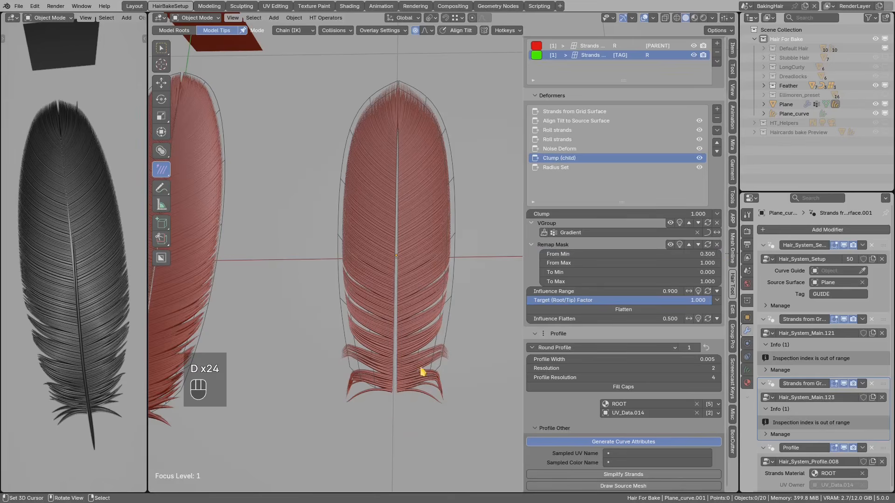
Hide the green sub-system and trace the two lowest guide strands on one side with annotation strokes.
{"action": "middle_click_drag", "start_coordinate": [423, 371], "coordinate": [409, 326], "text": "shift"}
{"action": "scroll", "coordinate": [409, 326], "scroll_direction": "up", "scroll_amount": 2}
{"action": "left_click", "coordinate": [693, 55]}
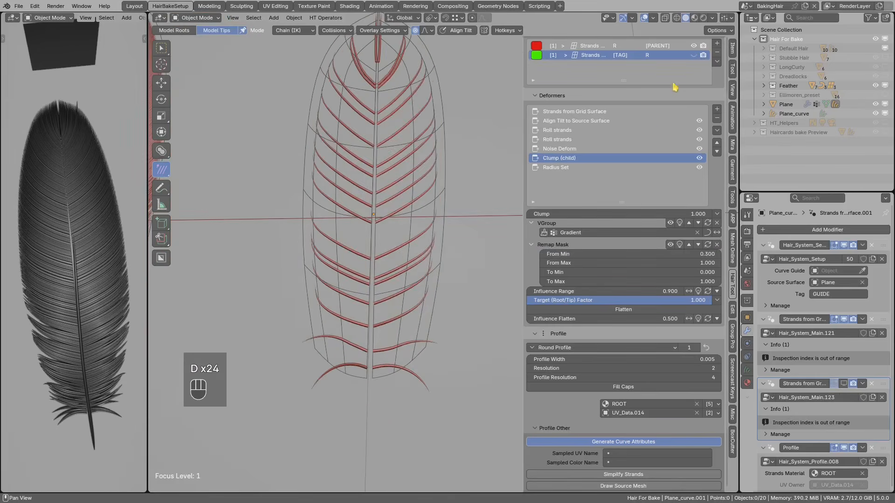
{"action": "mouse_move", "coordinate": [378, 368]}
{"action": "left_mouse_down"}
{"action": "mouse_move", "coordinate": [409, 366]}
{"action": "mouse_move", "coordinate": [417, 346]}
{"action": "mouse_move", "coordinate": [433, 345]}
{"action": "left_mouse_up"}
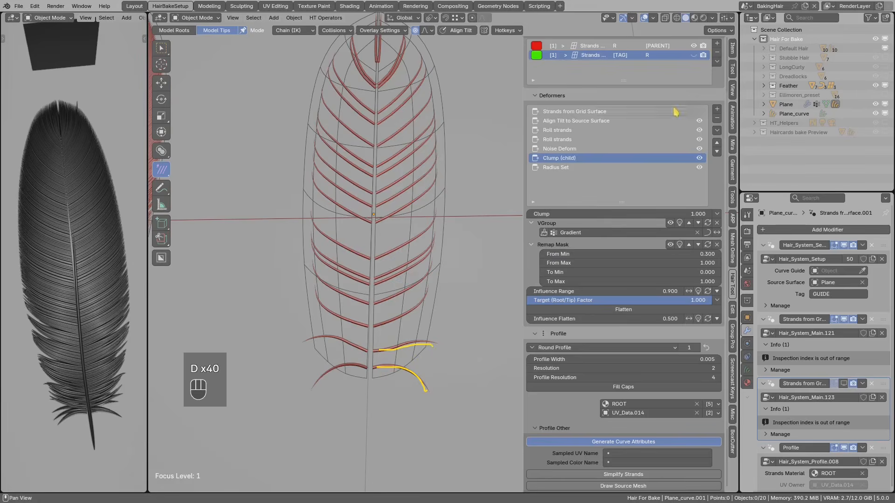
Show the green sub-system again and sketch annotation strokes along its clumped strands near the feather's base.
{"action": "left_click", "coordinate": [693, 55]}
{"action": "left_click_drag", "start_coordinate": [385, 341], "coordinate": [385, 339]}
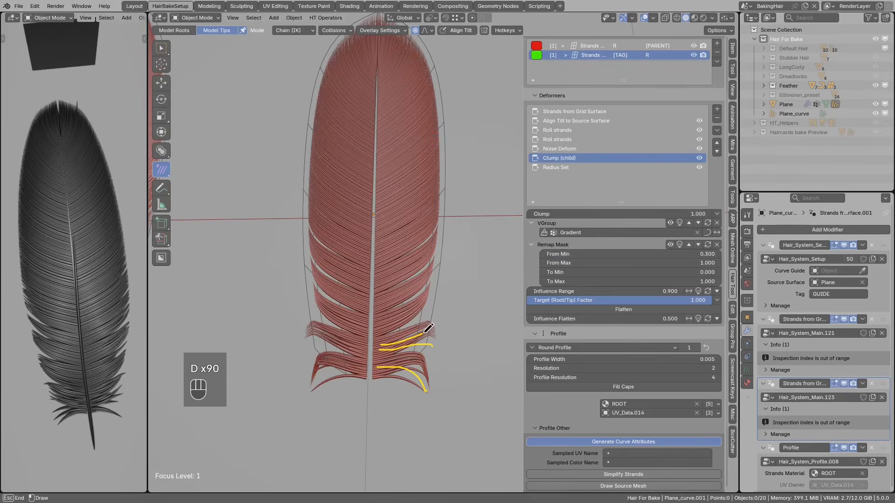
{"action": "mouse_move", "coordinate": [421, 339]}
{"action": "left_mouse_down"}
{"action": "mouse_move", "coordinate": [427, 332]}
{"action": "mouse_move", "coordinate": [439, 345]}
{"action": "left_mouse_up"}
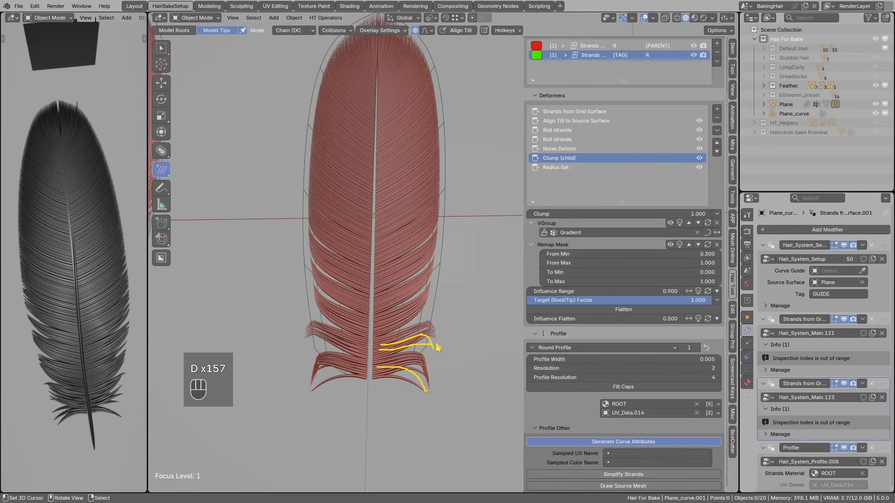
{"action": "left_click_drag", "start_coordinate": [379, 362], "coordinate": [390, 356]}
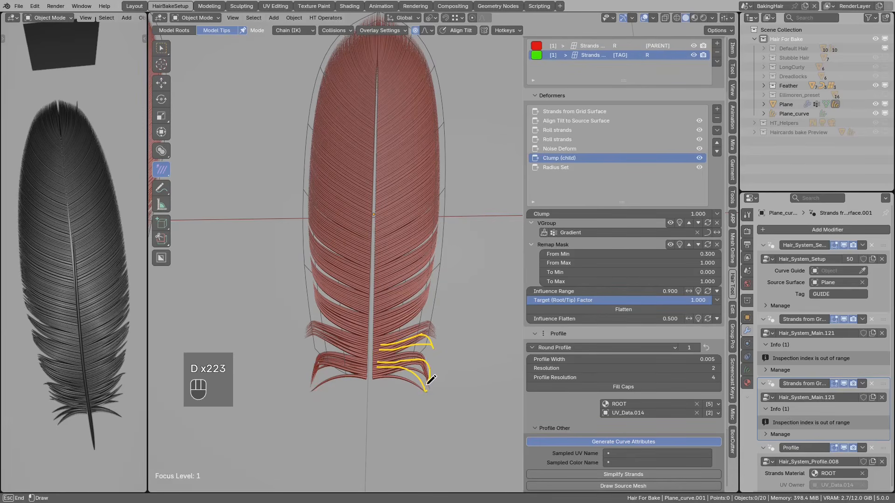
Erase all the annotation strokes around the feather's base.
{"action": "left_click_drag", "start_coordinate": [425, 391], "coordinate": [426, 387]}
{"action": "right_click_drag", "start_coordinate": [429, 392], "coordinate": [374, 346]}
{"action": "left_click_drag", "start_coordinate": [423, 385], "coordinate": [429, 372]}
{"action": "mouse_move", "coordinate": [394, 360]}
{"action": "right_mouse_down"}
{"action": "mouse_move", "coordinate": [404, 352]}
{"action": "mouse_move", "coordinate": [417, 377]}
{"action": "right_mouse_up"}
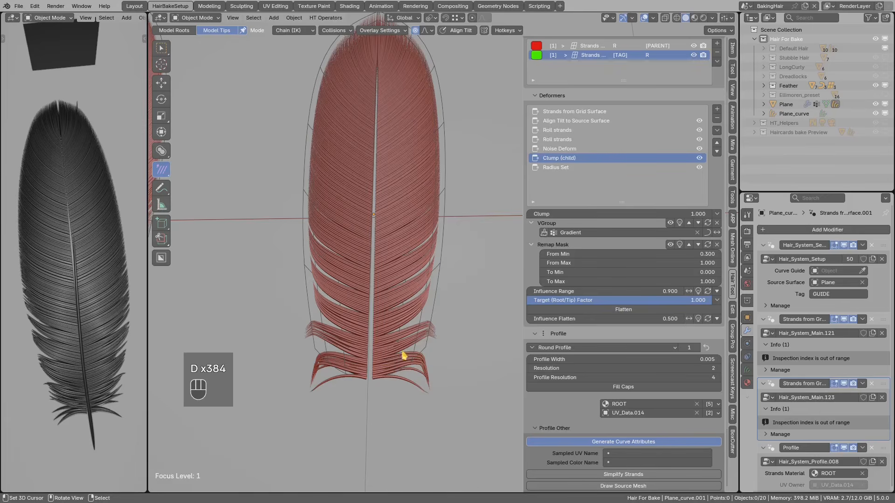
{"action": "mouse_move", "coordinate": [425, 354]}
{"action": "left_mouse_down"}
{"action": "mouse_move", "coordinate": [368, 380]}
{"action": "mouse_move", "coordinate": [410, 373]}
{"action": "left_mouse_up"}
{"action": "mouse_move", "coordinate": [410, 373]}
{"action": "right_mouse_down"}
{"action": "mouse_move", "coordinate": [396, 359]}
{"action": "mouse_move", "coordinate": [404, 356]}
{"action": "right_mouse_up"}
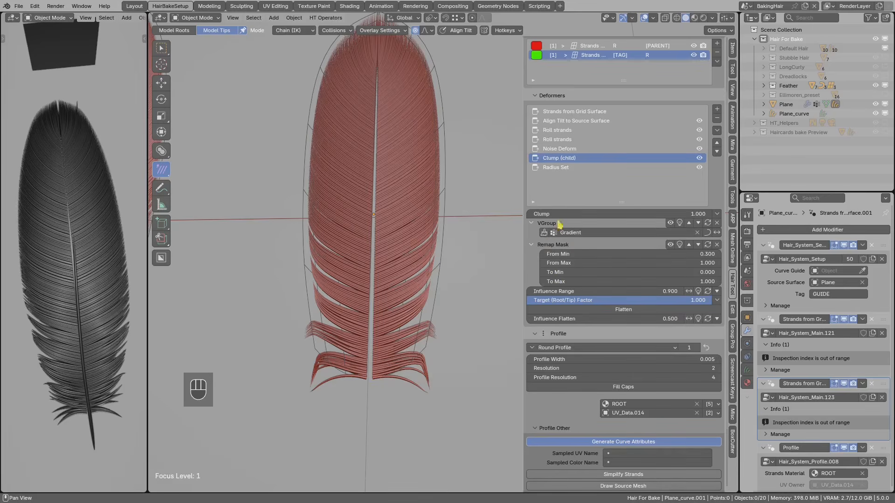
Select the Plane surface mesh under the feather and isolate it in the viewport.
{"action": "left_click", "coordinate": [442, 309]}
{"action": "left_click", "coordinate": [406, 301]}
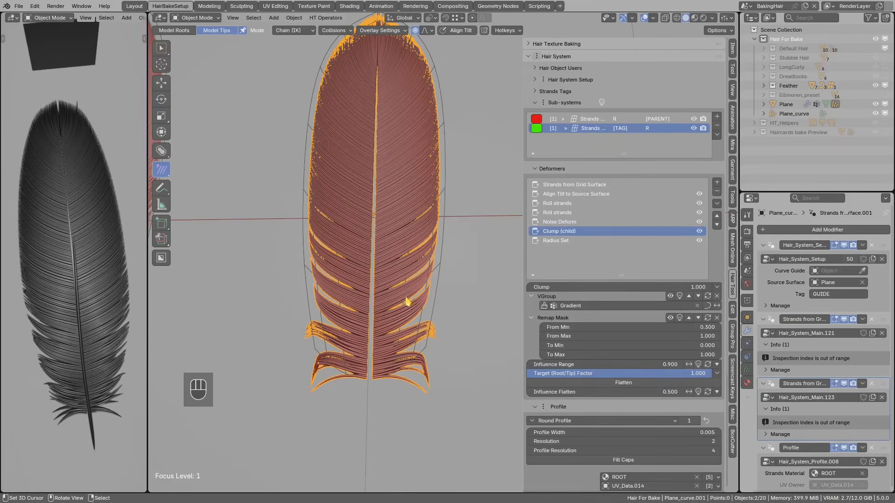
{"action": "left_click", "coordinate": [433, 296]}
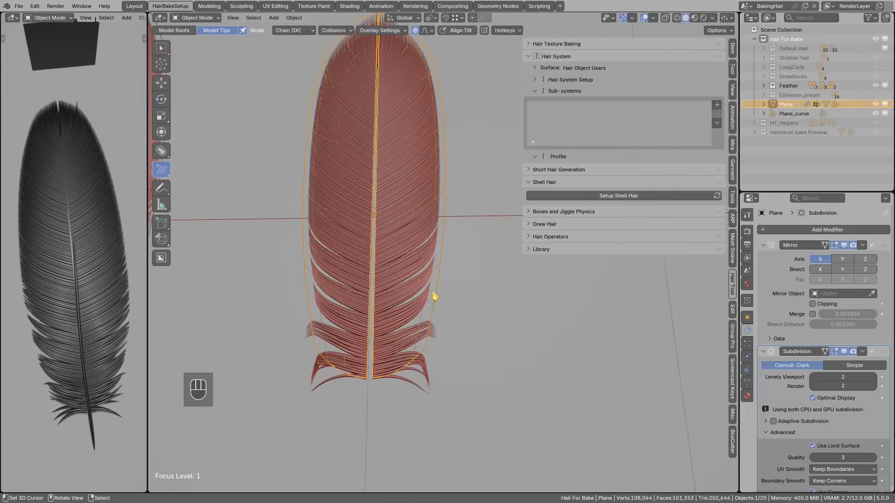
{"action": "key", "text": "KP_Divide"}
{"action": "mouse_move", "coordinate": [400, 281]}
{"action": "middle_mouse_down"}
{"action": "mouse_move", "coordinate": [405, 226]}
{"action": "mouse_move", "coordinate": [410, 268]}
{"action": "middle_mouse_up"}
Duplicate the plane's Gradient vertex group and rename the copy ClumpMask.
{"action": "left_click", "coordinate": [747, 382]}
{"action": "left_click", "coordinate": [806, 271]}
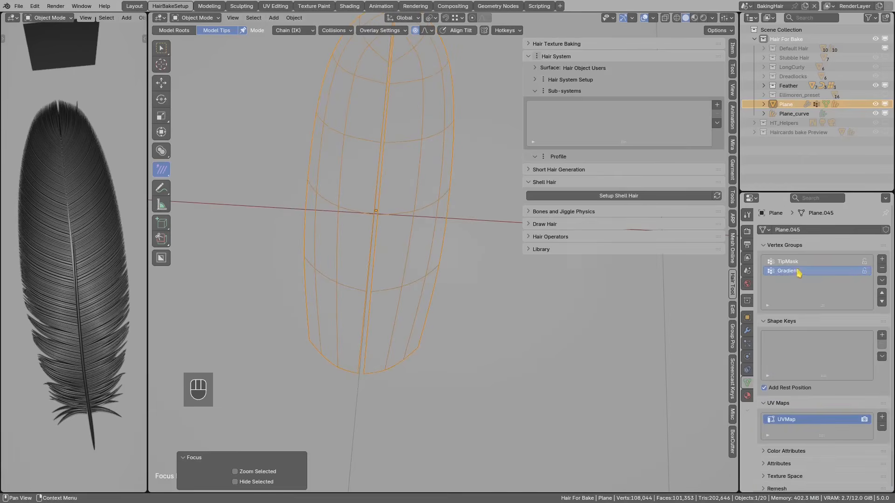
{"action": "left_click", "coordinate": [881, 281]}
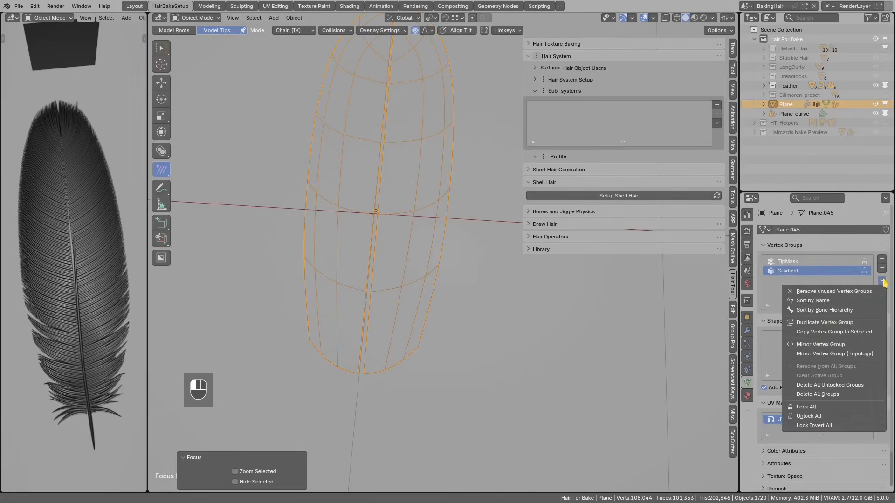
{"action": "left_click", "coordinate": [813, 323]}
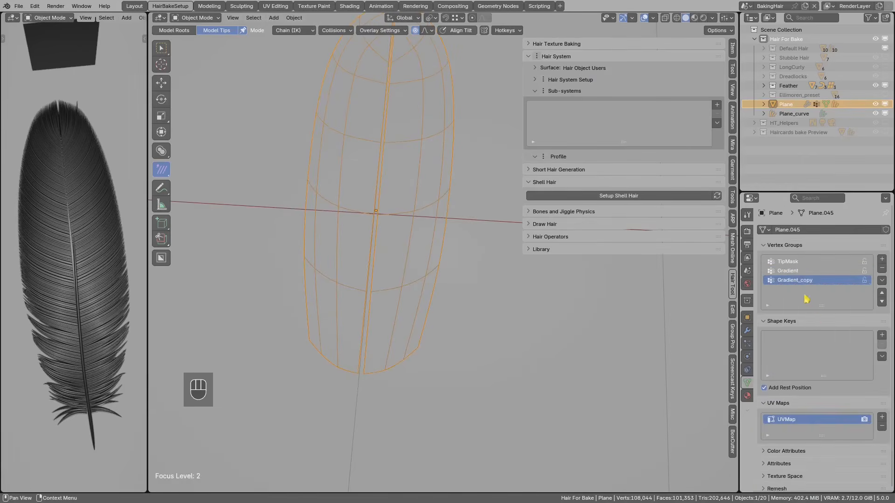
{"action": "double_click", "coordinate": [790, 280]}
{"action": "type", "text": "ClumpMask"}
{"action": "key", "text": "Return"}
Enter Weight Paint mode with vertex selection enabled and turn off the Subdivision modifier's viewport display.
{"action": "key", "text": "Tab"}
{"action": "left_click", "coordinate": [466, 256]}
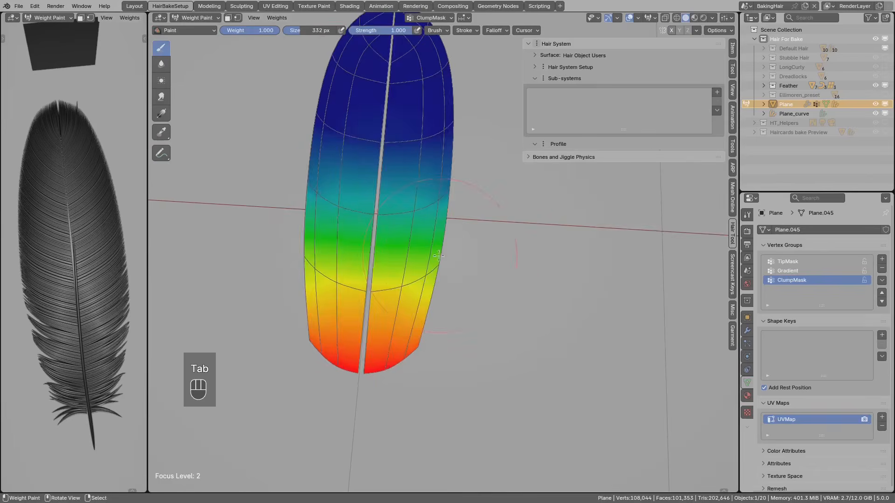
{"action": "left_click", "coordinate": [238, 17]}
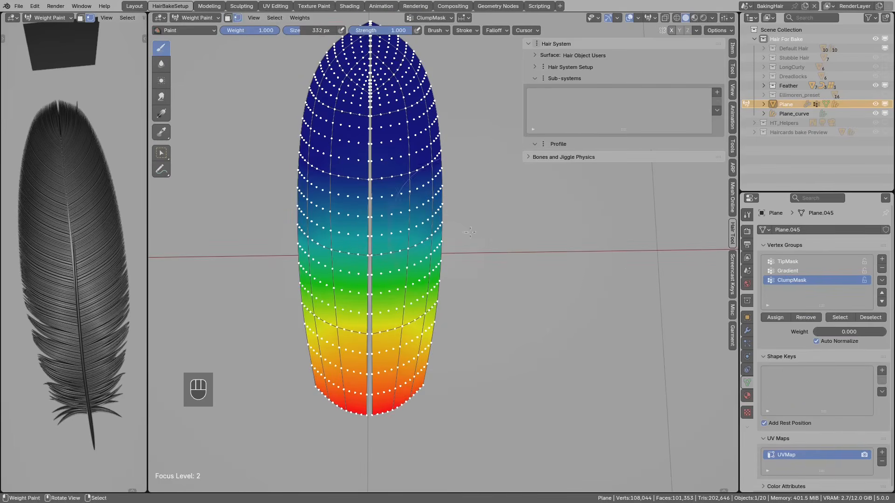
{"action": "left_click", "coordinate": [747, 330]}
{"action": "scroll", "coordinate": [825, 391], "scroll_direction": "down", "scroll_amount": 2}
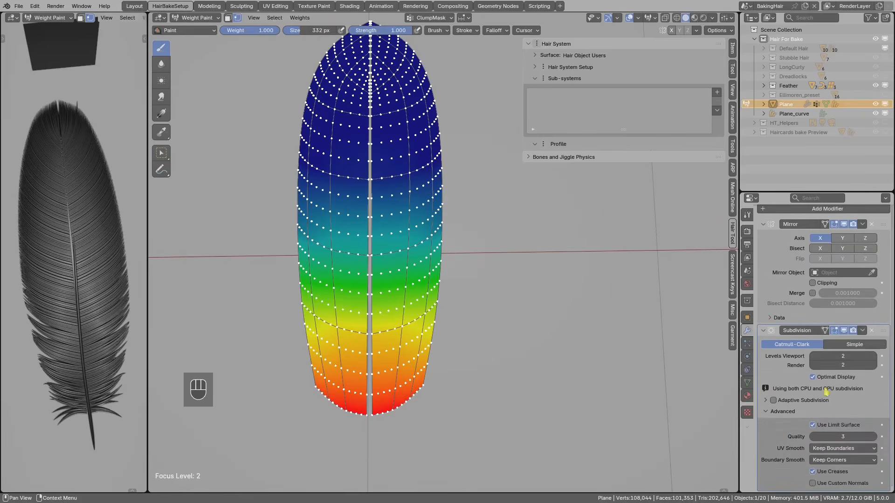
{"action": "left_click", "coordinate": [844, 330]}
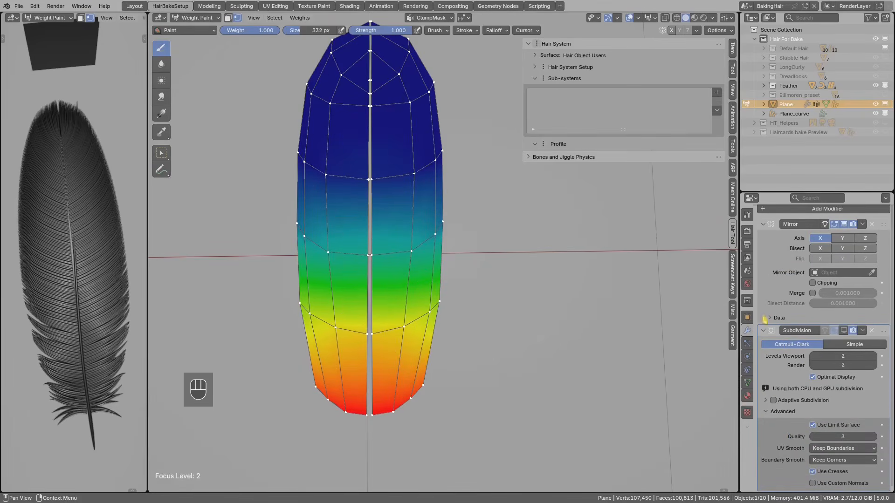
Add one edge loop across the lowest row of faces on the plane in Edit Mode.
{"action": "right_click", "coordinate": [403, 405], "text": "alt"}
{"action": "key", "text": "Tab"}
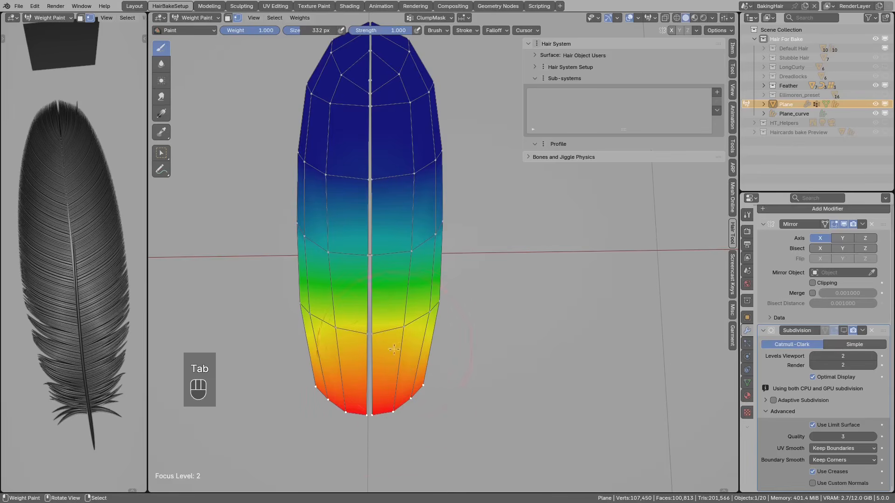
{"action": "key", "text": "Tab"}
{"action": "key", "text": "ctrl+r"}
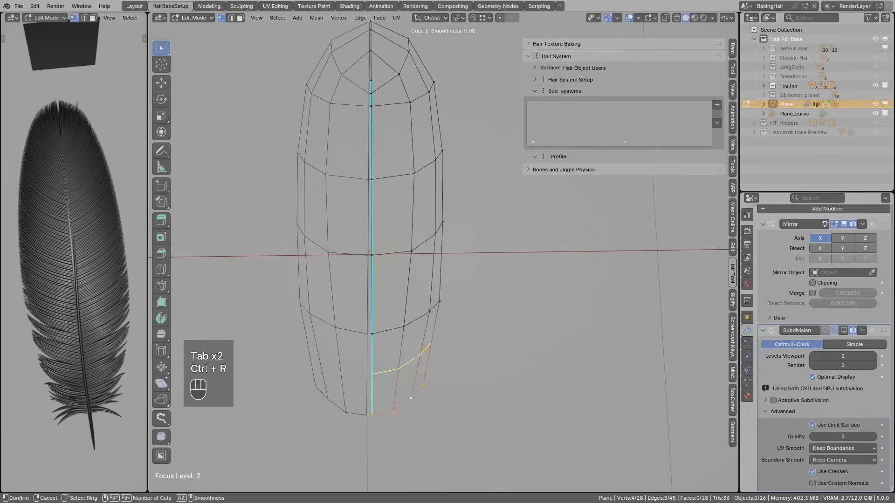
{"action": "left_click", "coordinate": [426, 354]}
{"action": "key", "text": "alt+a"}
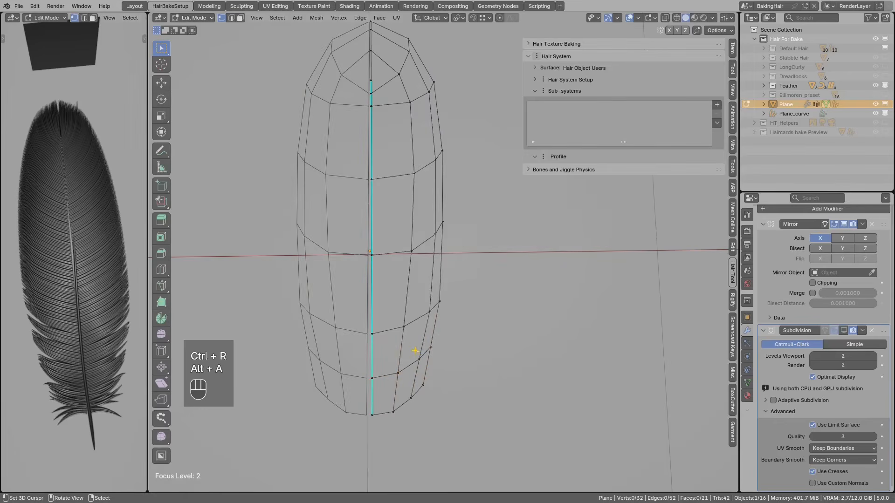
Nudge the new edge loop's outer vertices in top view to adjust the plane's outline.
{"action": "key", "text": "KP_7"}
{"action": "key", "text": "b"}
{"action": "left_click_drag", "start_coordinate": [436, 352], "coordinate": [435, 353]}
{"action": "key", "text": "g"}
{"action": "left_click", "coordinate": [425, 353]}
{"action": "key", "text": "alt+a"}
Set the ClumpMask weight of the plane's bottom edge vertices to 0 in Weight Paint mode.
{"action": "key", "text": "Tab"}
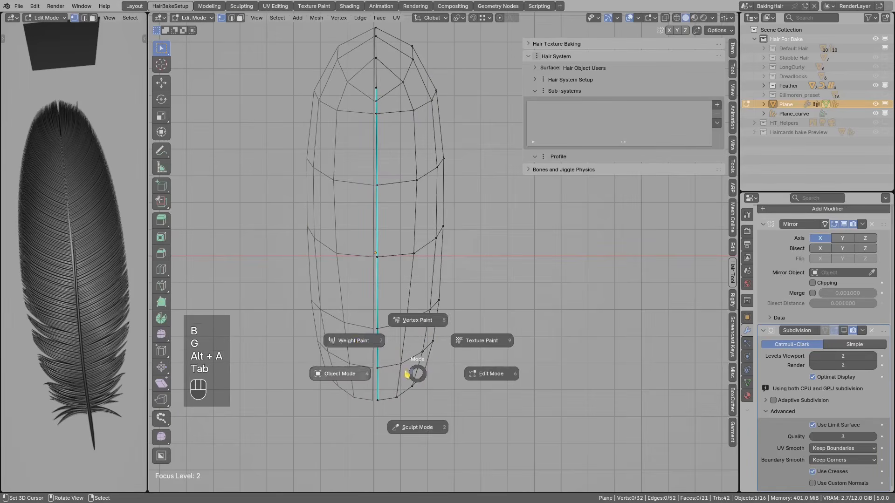
{"action": "left_click", "coordinate": [353, 341]}
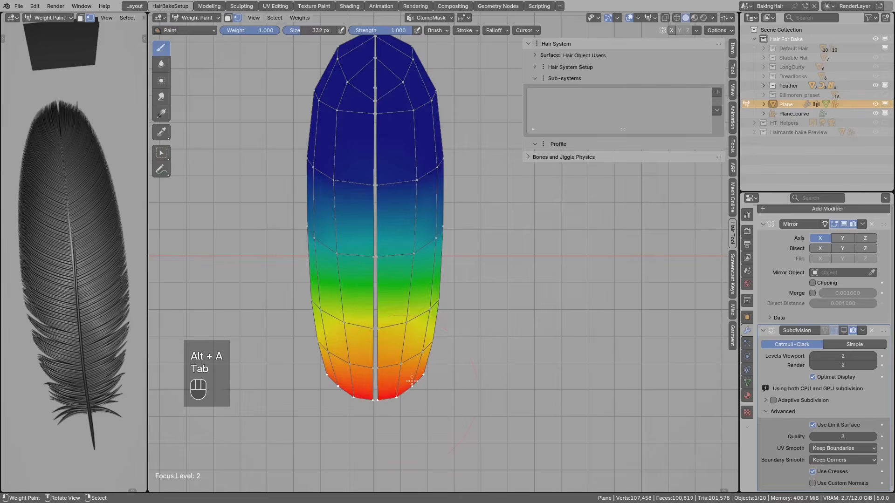
{"action": "key", "text": "ctrl+x"}
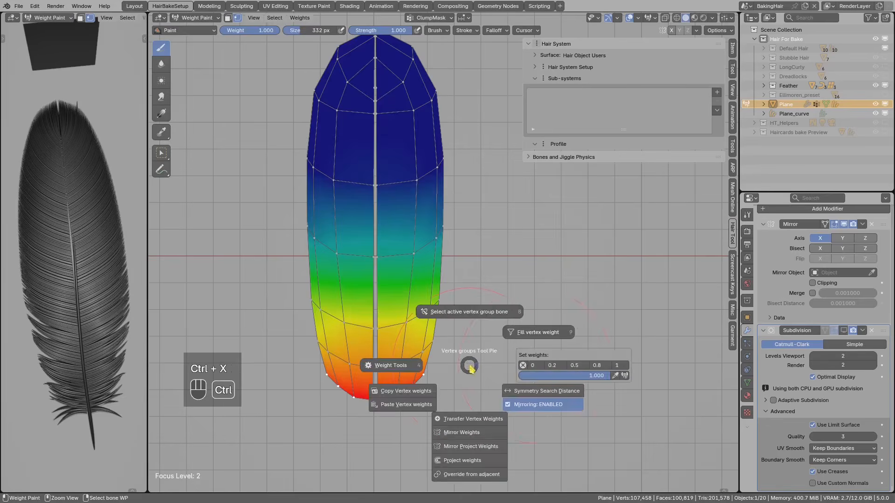
{"action": "left_click", "coordinate": [534, 365]}
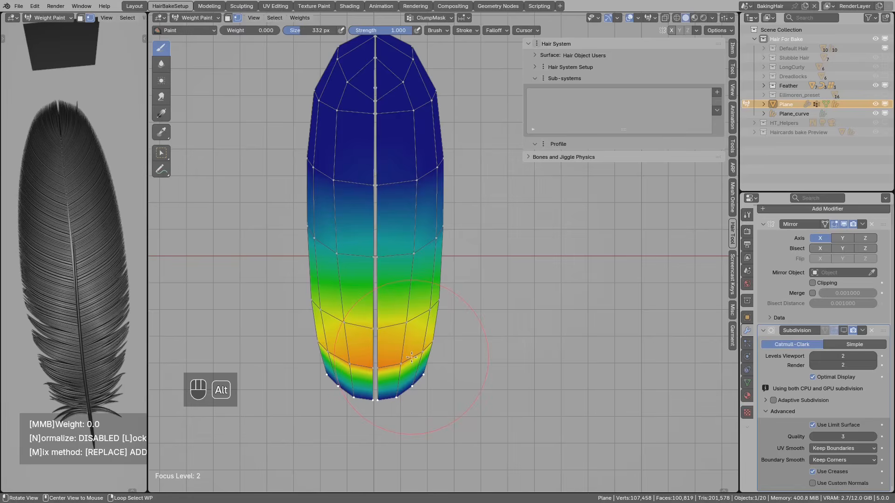
{"action": "middle_click_drag", "start_coordinate": [411, 357], "coordinate": [403, 319]}
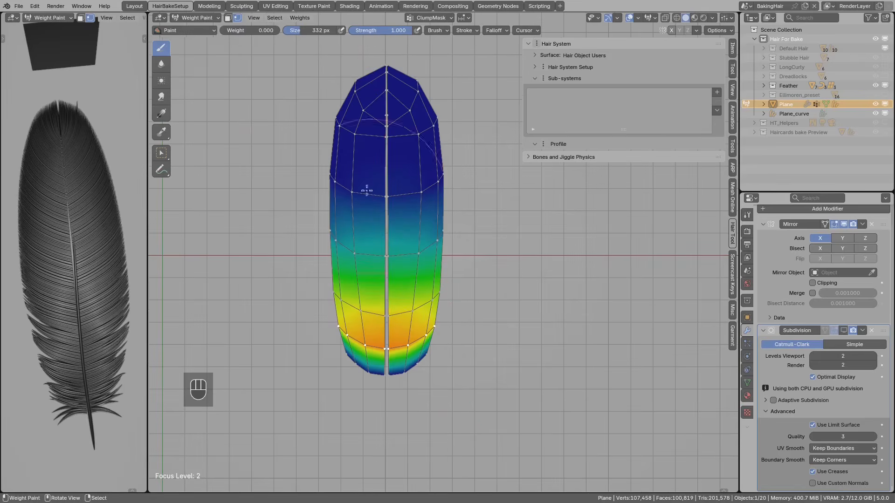
Return the plane to Object Mode and leave the isolated view.
{"action": "left_click", "coordinate": [196, 18]}
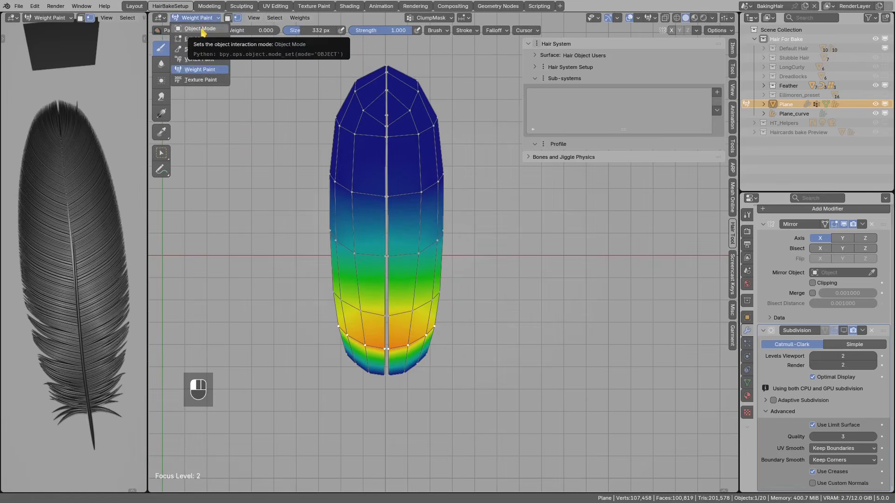
{"action": "left_click", "coordinate": [201, 28]}
{"action": "key", "text": "KP_Divide"}
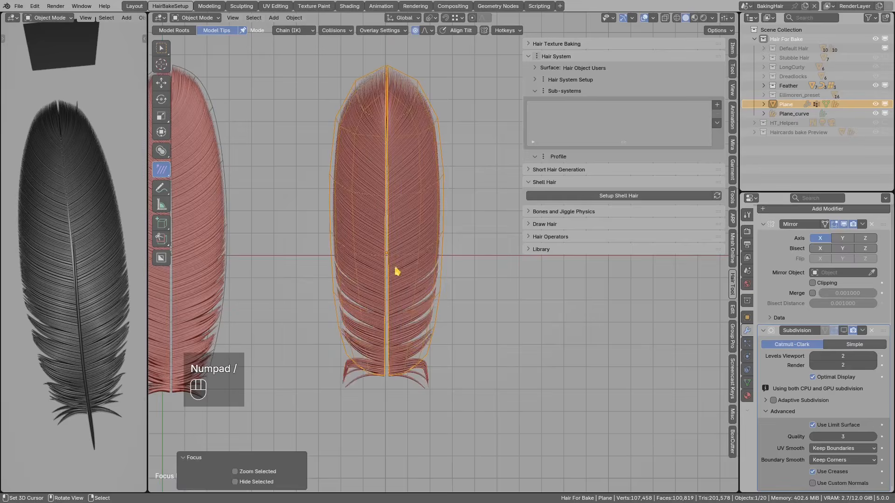
Select the feather strands and switch the Clump (child) deformer's vertex group mask to ClumpMask.
{"action": "key", "text": "alt+a"}
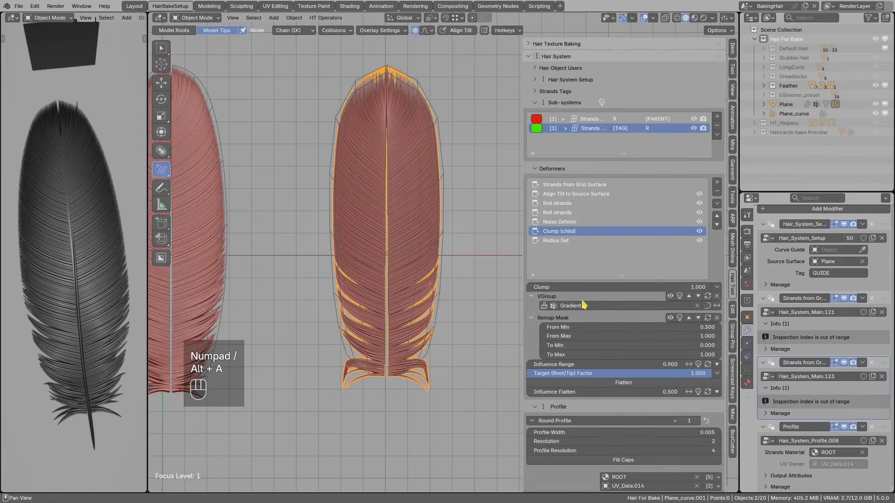
{"action": "scroll", "coordinate": [584, 305], "scroll_direction": "down", "scroll_amount": 3}
{"action": "left_click", "coordinate": [564, 250]}
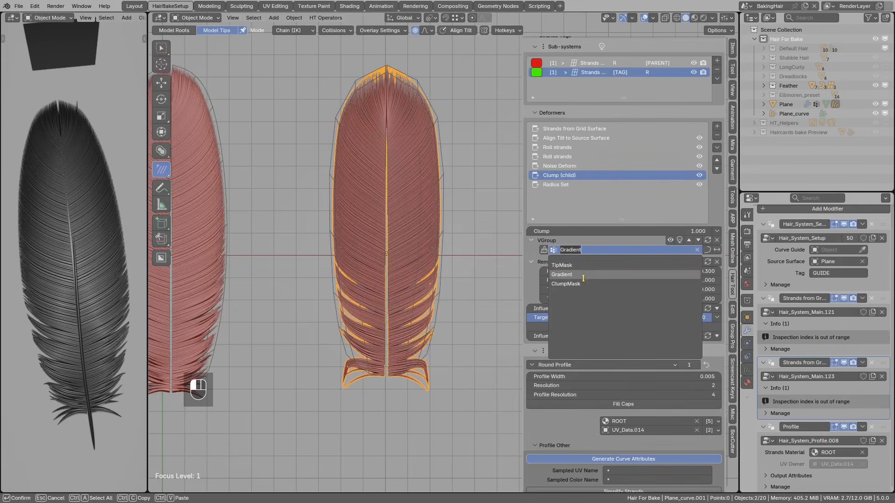
{"action": "left_click", "coordinate": [569, 285]}
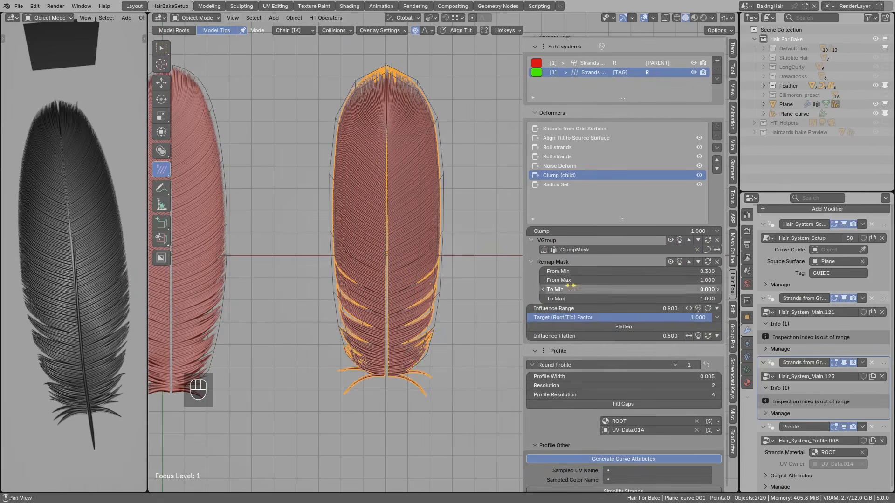
Mark the lowest strands on one side of the feather with an annotation stroke and erase it.
{"action": "key", "text": "alt+a"}
{"action": "key", "text": "d"}
{"action": "left_click_drag", "start_coordinate": [412, 345], "coordinate": [423, 373]}
{"action": "right_click_drag", "start_coordinate": [423, 373], "coordinate": [409, 369]}
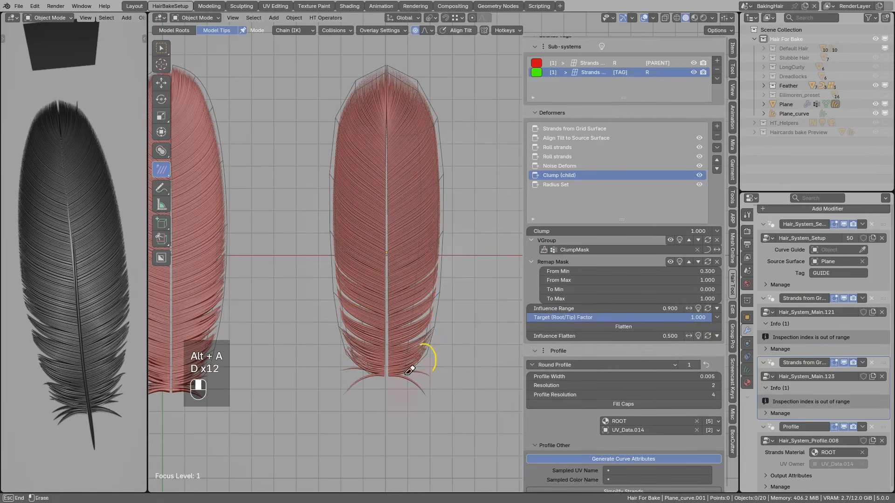
{"action": "middle_click_drag", "start_coordinate": [395, 344], "coordinate": [401, 351], "text": "shift"}
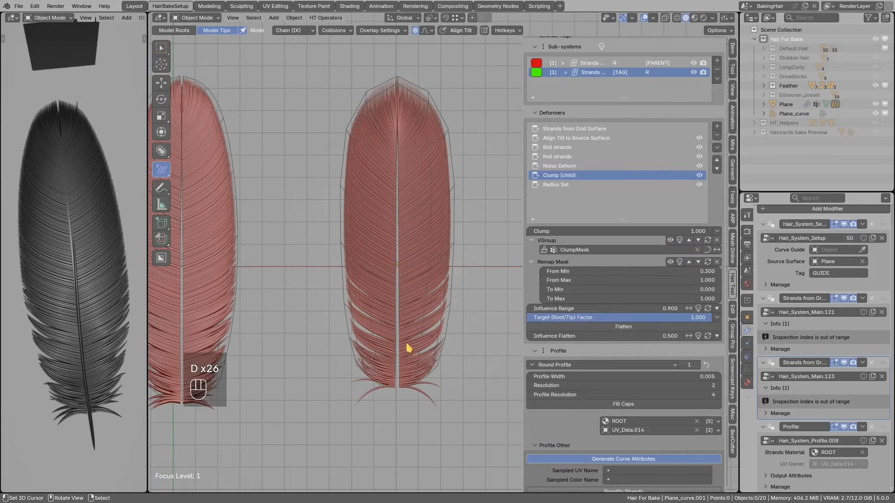
Add a Trim deformer after Clump (child) in the green sub-system.
{"action": "left_click", "coordinate": [717, 126]}
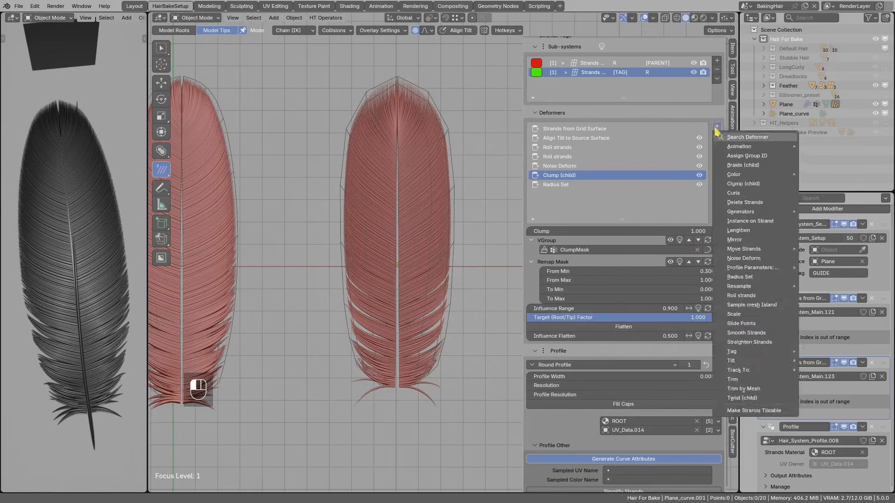
{"action": "left_click", "coordinate": [716, 127]}
{"action": "left_click", "coordinate": [717, 127]}
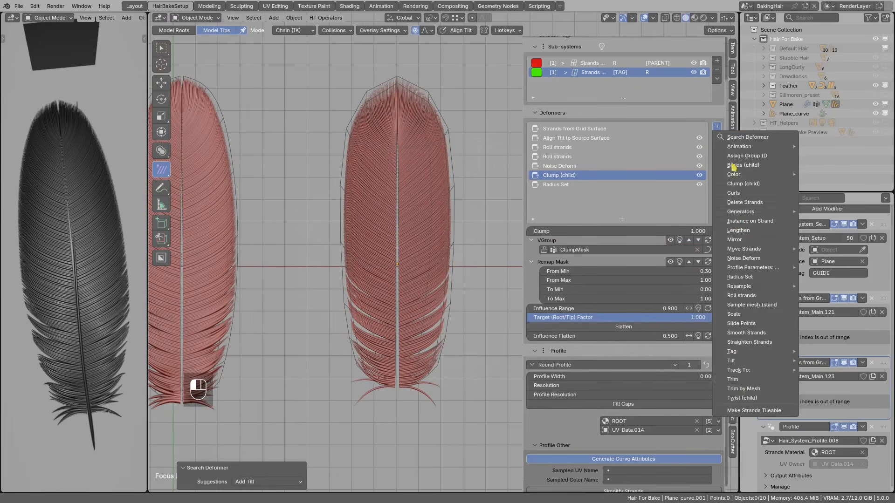
{"action": "left_click", "coordinate": [744, 381]}
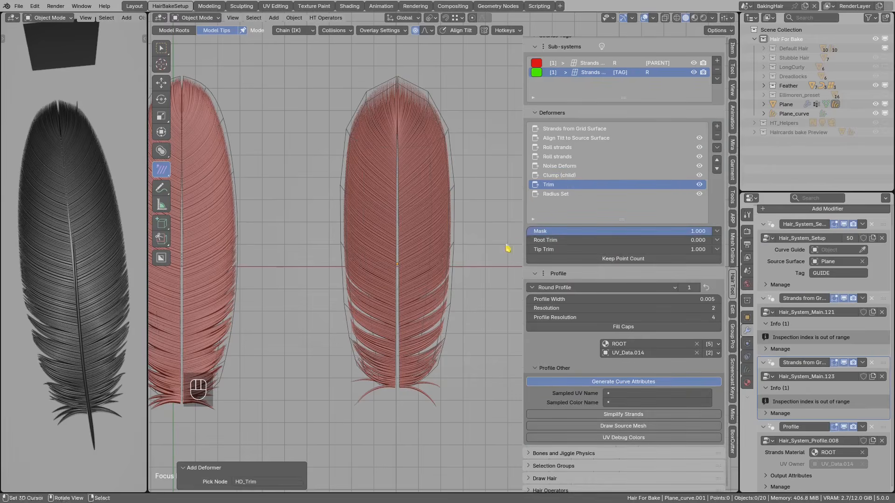
{"action": "middle_click_drag", "start_coordinate": [509, 247], "coordinate": [499, 264], "text": "shift"}
Try out different Root Trim values on the Trim deformer, returning it to 0.
{"action": "left_click_drag", "start_coordinate": [560, 239], "coordinate": [566, 240]}
{"action": "right_click", "coordinate": [561, 239]}
{"action": "left_click_drag", "start_coordinate": [632, 240], "coordinate": [728, 249]}
{"action": "key", "text": "d"}
{"action": "left_click_drag", "start_coordinate": [414, 260], "coordinate": [413, 257]}
{"action": "middle_click_drag", "start_coordinate": [412, 257], "coordinate": [405, 253]}
{"action": "left_click_drag", "start_coordinate": [611, 241], "coordinate": [559, 245]}
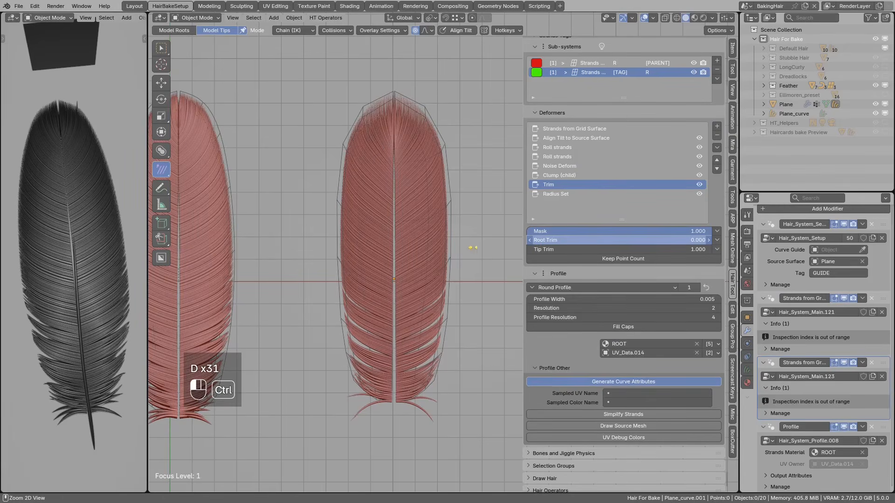
Try out a Tip Trim of 0.5 on the Trim deformer and return it to 1.
{"action": "left_click_drag", "start_coordinate": [551, 250], "coordinate": [395, 266]}
{"action": "key", "text": "d"}
{"action": "key", "text": "d"}
{"action": "key", "text": "d"}
{"action": "key", "text": "d"}
{"action": "mouse_move", "coordinate": [418, 346]}
{"action": "left_mouse_down"}
{"action": "mouse_move", "coordinate": [455, 335]}
{"action": "mouse_move", "coordinate": [445, 347]}
{"action": "left_mouse_up"}
{"action": "scroll", "coordinate": [450, 331], "scroll_direction": "down", "scroll_amount": 1}
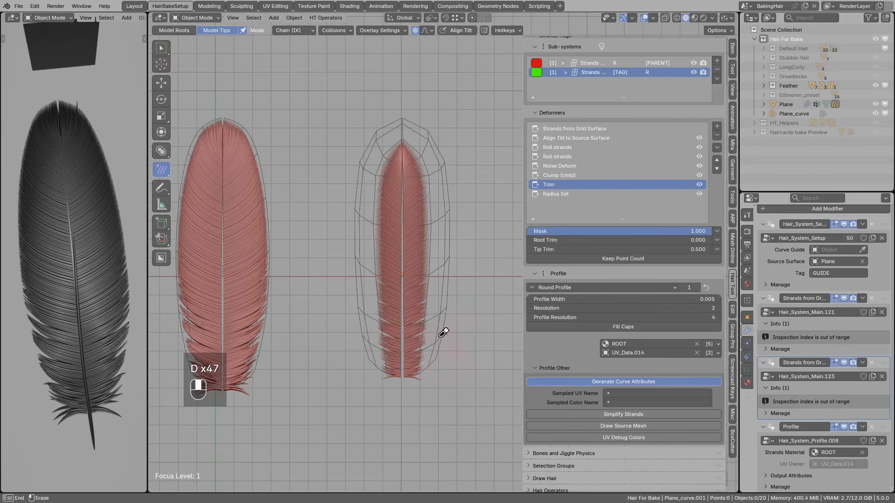
{"action": "left_click", "coordinate": [680, 250]}
{"action": "type", "text": "1"}
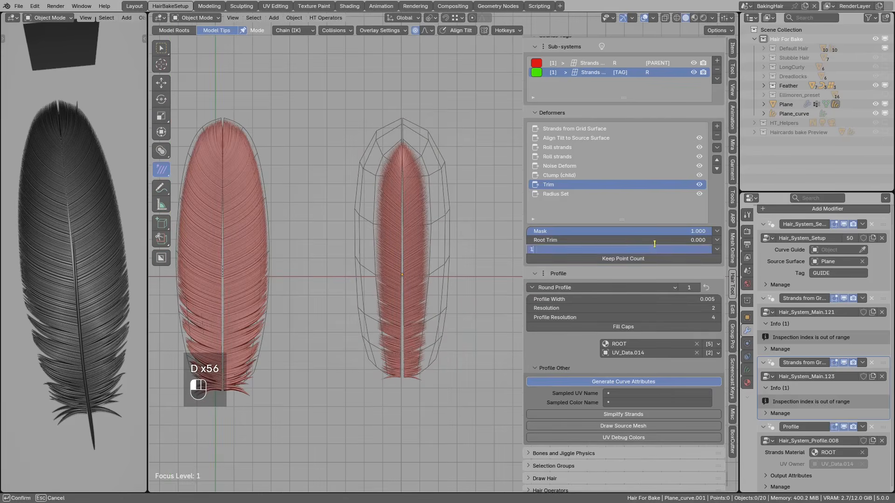
{"action": "key", "text": "Return"}
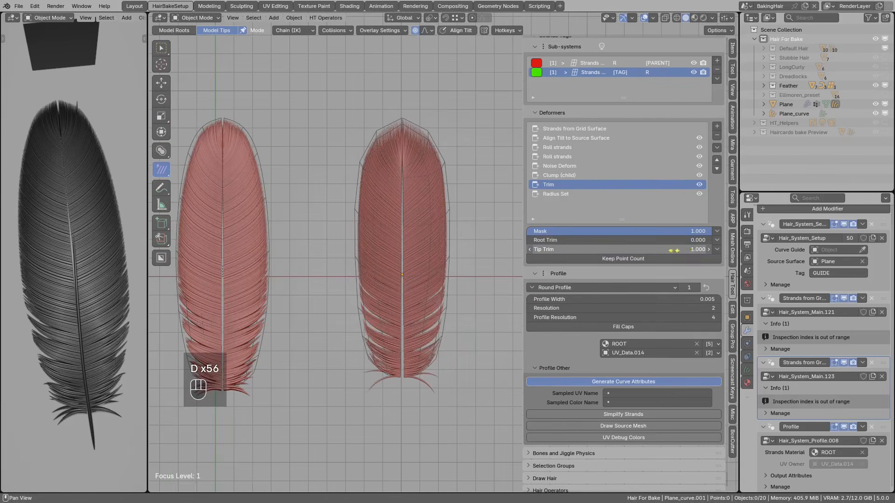
Add a Vertex Group mask using the Gradient group to the Trim deformer's Tip Trim, and deselect all hair.
{"action": "left_click", "coordinate": [717, 250]}
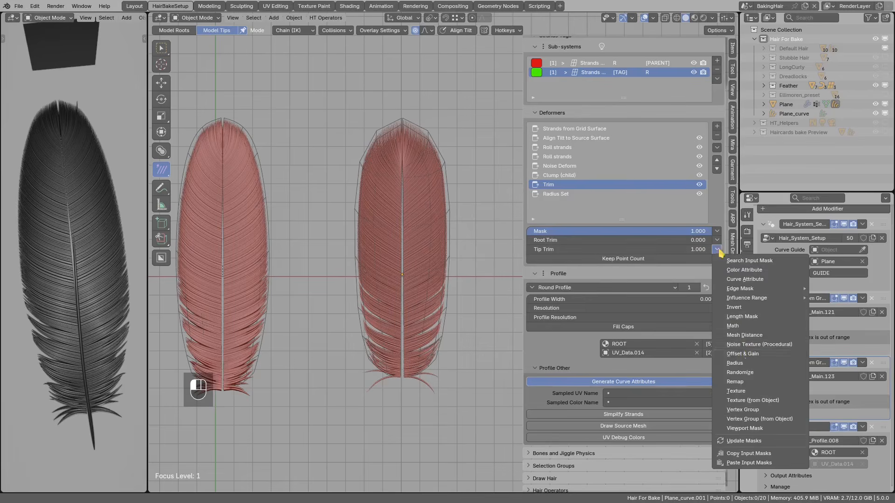
{"action": "left_click", "coordinate": [741, 409]}
{"action": "left_click", "coordinate": [565, 267]}
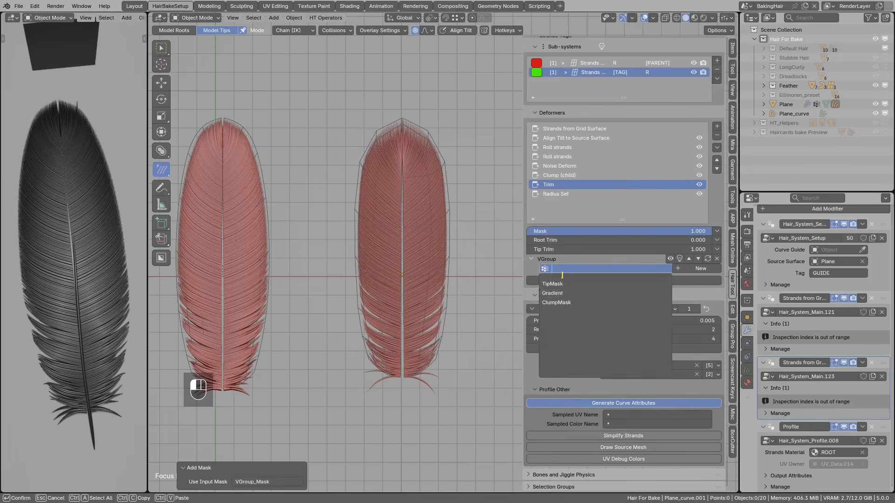
{"action": "left_click", "coordinate": [567, 296]}
{"action": "scroll", "coordinate": [430, 284], "scroll_direction": "up", "scroll_amount": 1}
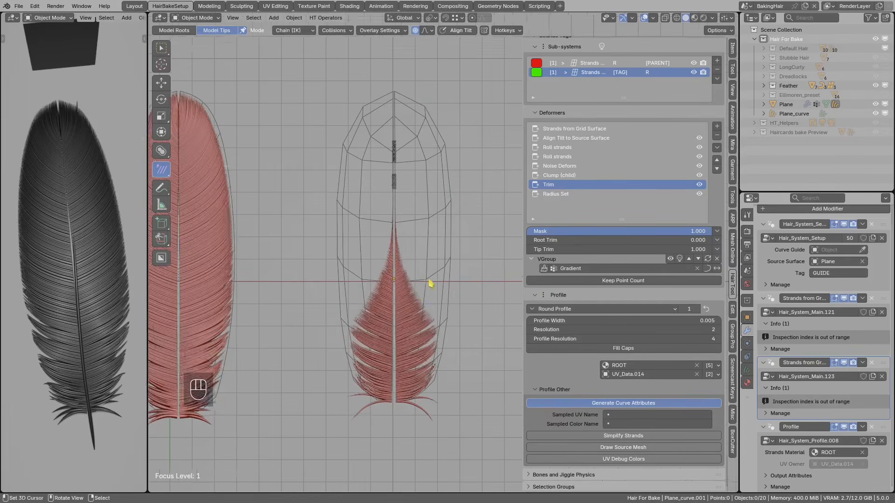
{"action": "key", "text": "alt+a"}
{"action": "middle_click_drag", "start_coordinate": [424, 290], "coordinate": [431, 293], "text": "shift"}
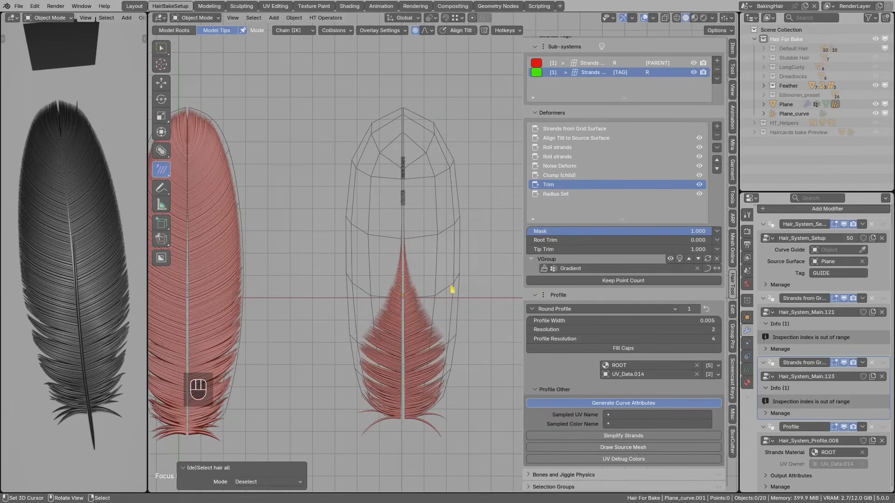
Preview the Tip Trim mask on the strands and invert its Gradient vertex group.
{"action": "left_click", "coordinate": [680, 258]}
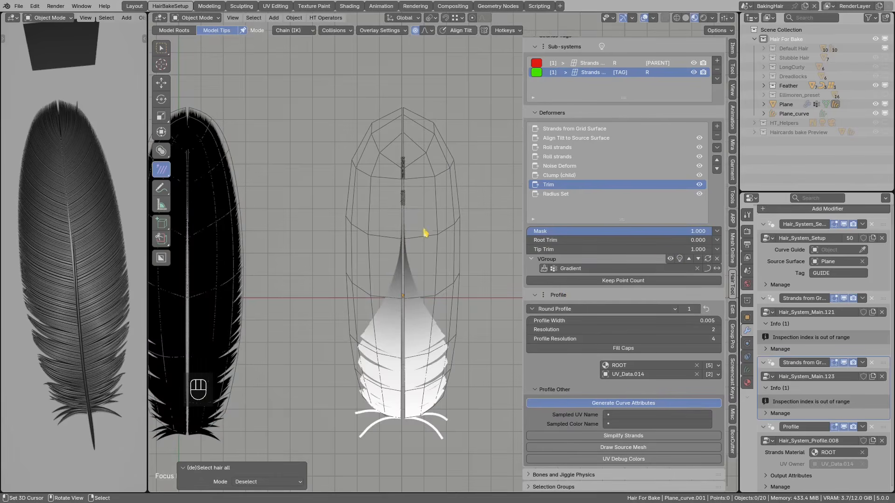
{"action": "mouse_move", "coordinate": [402, 241]}
{"action": "left_mouse_down"}
{"action": "mouse_move", "coordinate": [411, 259]}
{"action": "mouse_move", "coordinate": [404, 251]}
{"action": "left_mouse_up"}
{"action": "mouse_move", "coordinate": [408, 154]}
{"action": "left_mouse_down"}
{"action": "mouse_move", "coordinate": [431, 247]}
{"action": "mouse_move", "coordinate": [446, 246]}
{"action": "left_mouse_up"}
{"action": "mouse_move", "coordinate": [443, 252]}
{"action": "middle_mouse_down"}
{"action": "mouse_move", "coordinate": [404, 181]}
{"action": "mouse_move", "coordinate": [408, 276]}
{"action": "middle_mouse_up"}
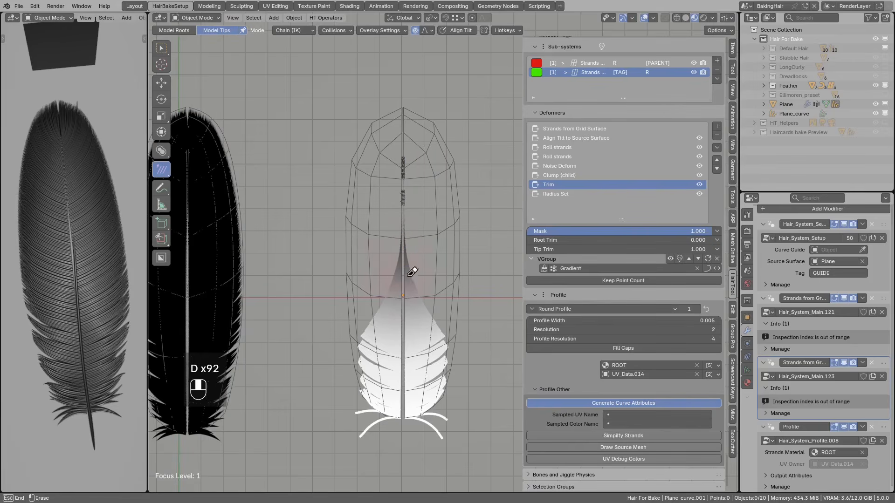
{"action": "left_click", "coordinate": [716, 269]}
{"action": "left_click_drag", "start_coordinate": [439, 313], "coordinate": [404, 411]}
{"action": "right_click_drag", "start_coordinate": [438, 314], "coordinate": [408, 404]}
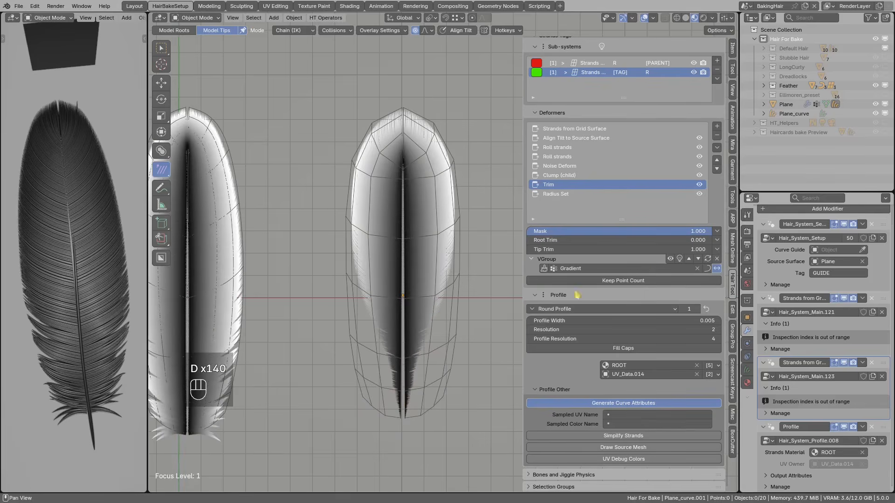
Add an Offset & Gain mask to Tip Trim and set its Gain to 2.
{"action": "left_click", "coordinate": [716, 250]}
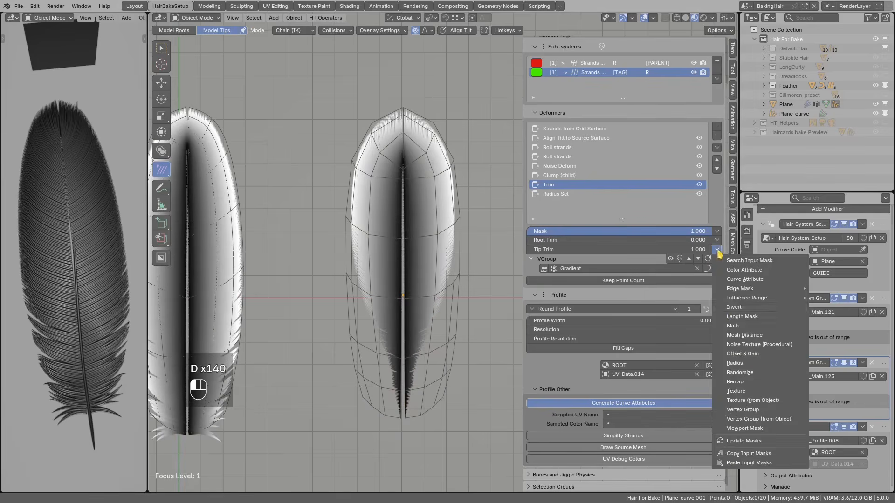
{"action": "left_click", "coordinate": [742, 354]}
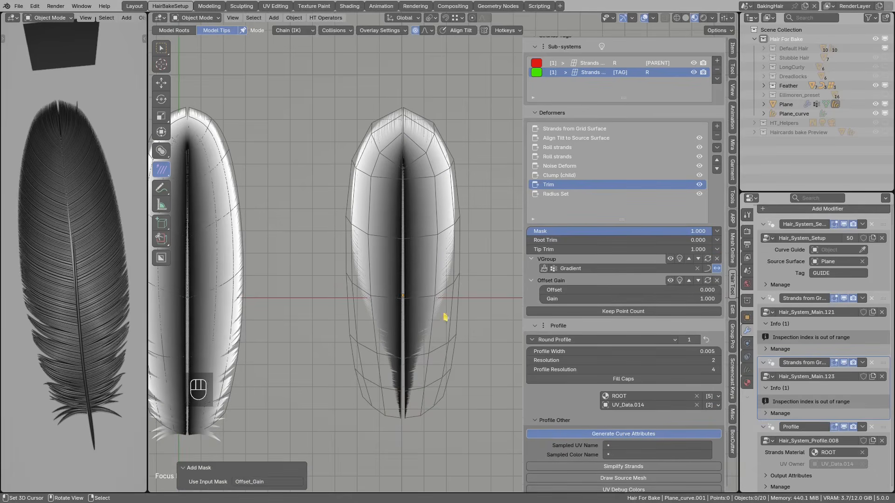
{"action": "key", "text": "d"}
{"action": "left_click_drag", "start_coordinate": [455, 263], "coordinate": [413, 365]}
{"action": "right_click_drag", "start_coordinate": [414, 366], "coordinate": [459, 254]}
{"action": "left_click", "coordinate": [540, 298]}
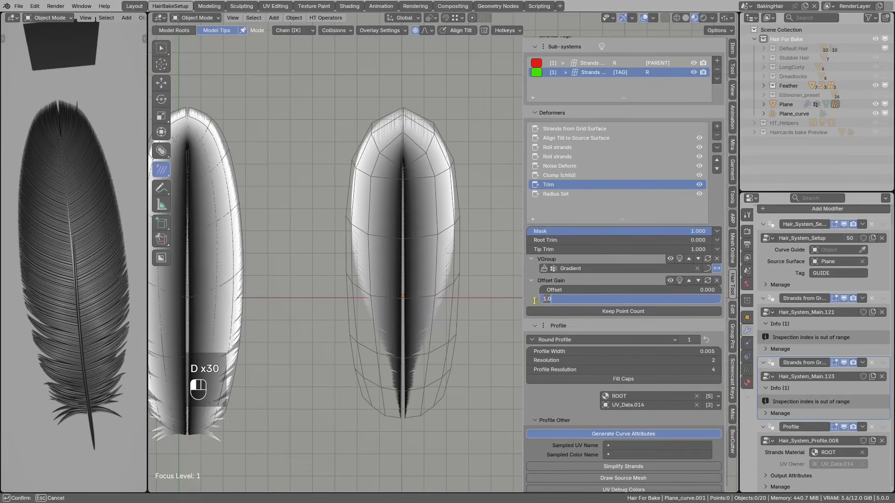
{"action": "type", "text": "2"}
{"action": "key", "text": "Return"}
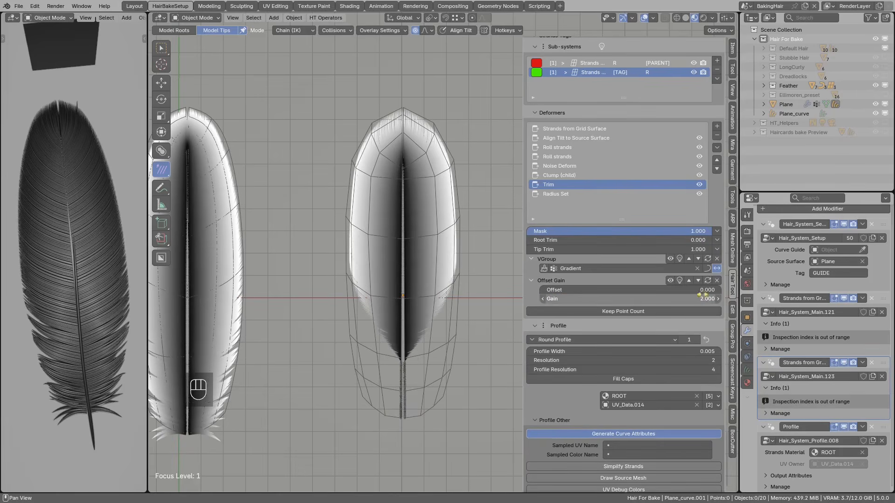
Set the Offset Gain mask's Offset to 0.4 and return the viewport to solid shading.
{"action": "left_click", "coordinate": [718, 290]}
{"action": "left_click", "coordinate": [718, 290]}
{"action": "left_click", "coordinate": [718, 290]}
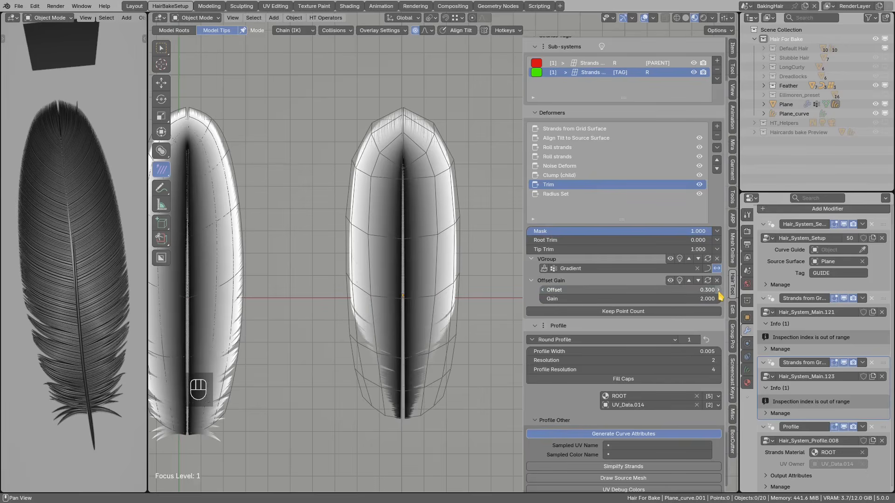
{"action": "left_click", "coordinate": [717, 290]}
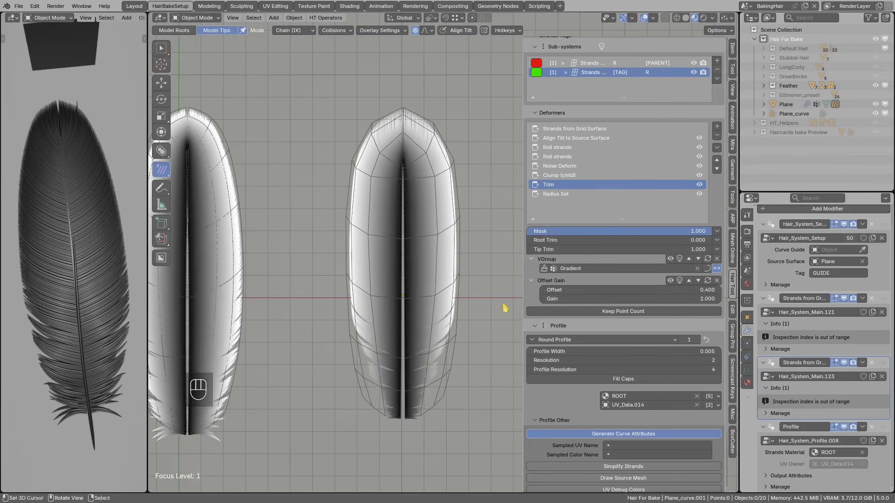
{"action": "left_click", "coordinate": [685, 18]}
Trace the trimmed lower edge of the feather with an annotation stroke and erase it.
{"action": "middle_click_drag", "start_coordinate": [435, 368], "coordinate": [429, 309], "text": "shift"}
{"action": "scroll", "coordinate": [443, 295], "scroll_direction": "up", "scroll_amount": 3}
{"action": "left_click_drag", "start_coordinate": [445, 281], "coordinate": [422, 351]}
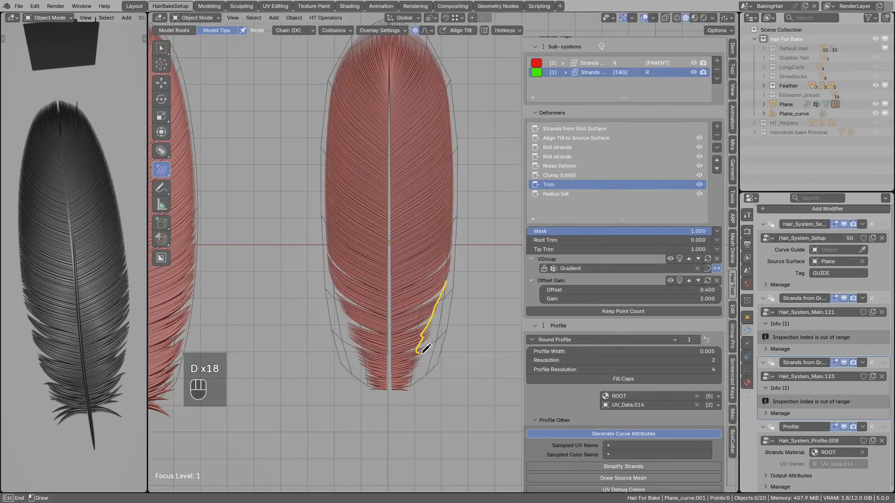
{"action": "left_click_drag", "start_coordinate": [414, 384], "coordinate": [435, 325]}
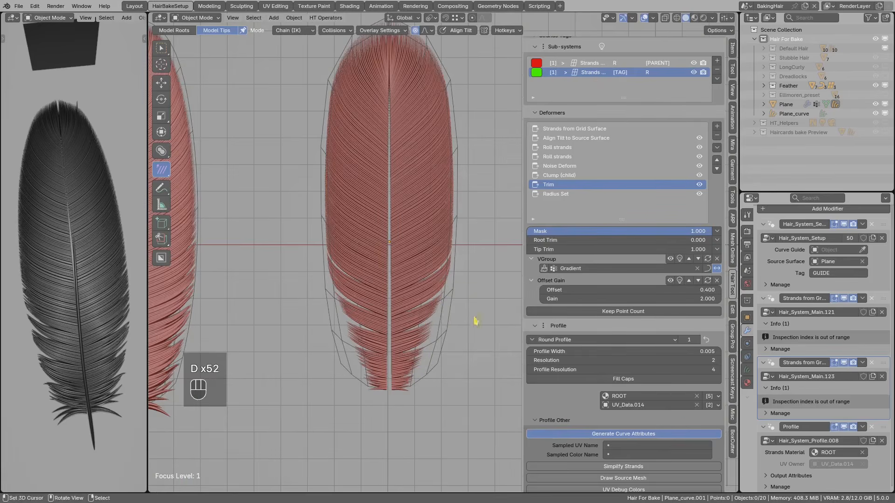
Add a Randomize mask to the Trim deformer's Tip Trim.
{"action": "left_click", "coordinate": [716, 249]}
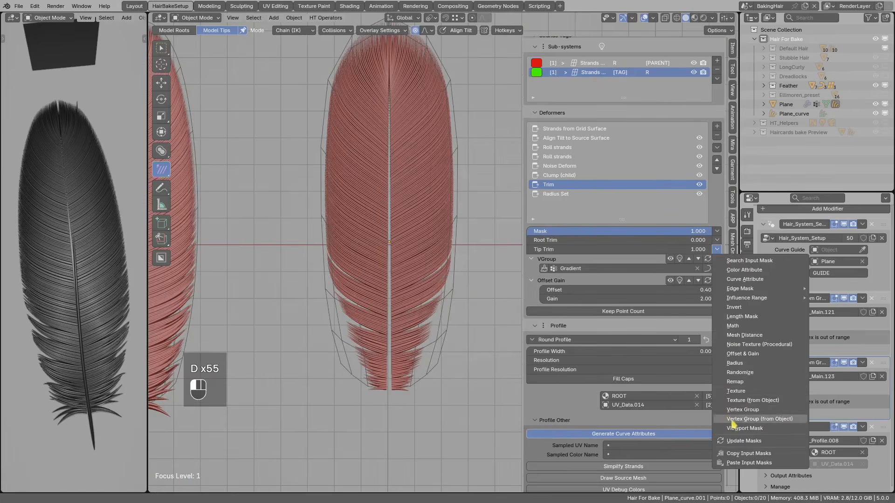
{"action": "left_click", "coordinate": [739, 373]}
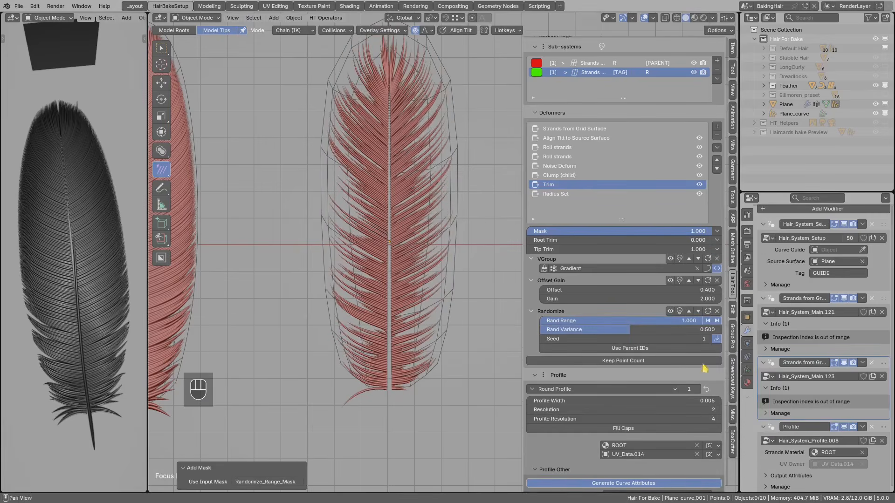
{"action": "scroll", "coordinate": [421, 260], "scroll_direction": "up", "scroll_amount": 3, "text": "shift"}
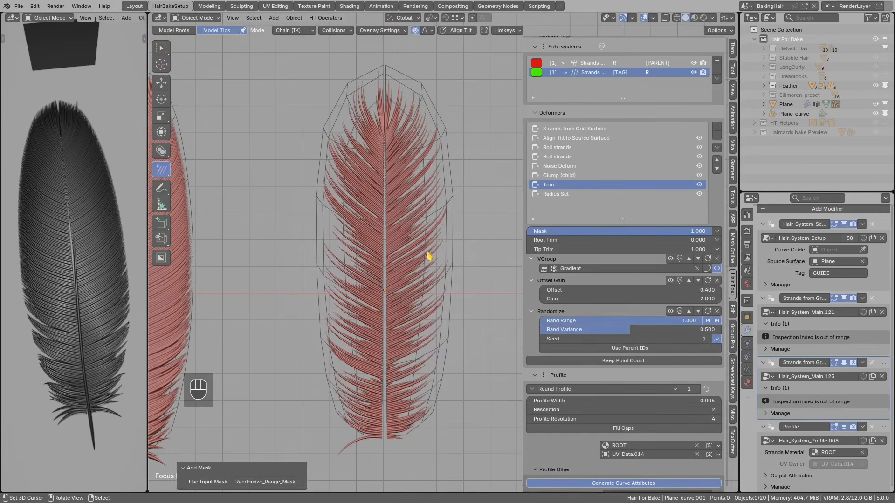
Disable the Randomize mask and annotate the feather's upper side edge with a circled point, the note 1,0 and a dashed outline.
{"action": "left_click", "coordinate": [670, 311]}
{"action": "middle_click_drag", "start_coordinate": [449, 306], "coordinate": [413, 316], "text": "shift"}
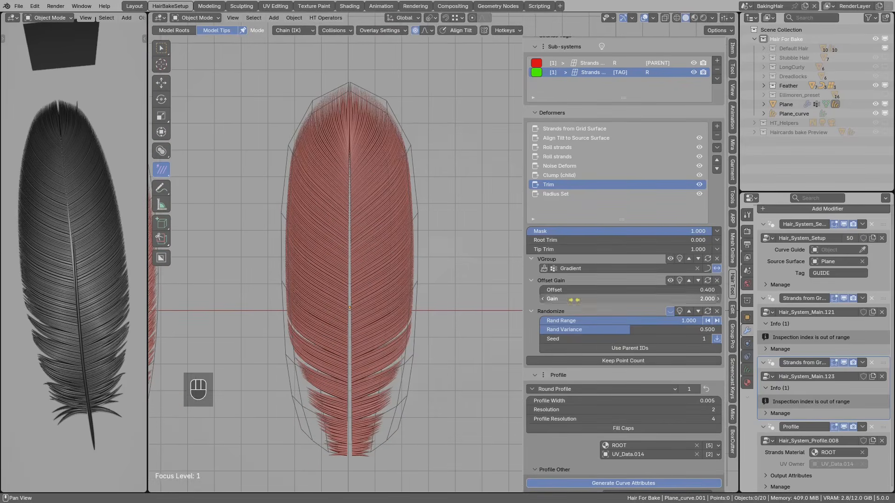
{"action": "middle_click_drag", "start_coordinate": [433, 253], "coordinate": [405, 239], "text": "shift"}
{"action": "key", "text": "d"}
{"action": "mouse_move", "coordinate": [409, 212]}
{"action": "left_mouse_down"}
{"action": "mouse_move", "coordinate": [405, 206]}
{"action": "mouse_move", "coordinate": [445, 221]}
{"action": "mouse_move", "coordinate": [456, 208]}
{"action": "left_mouse_up"}
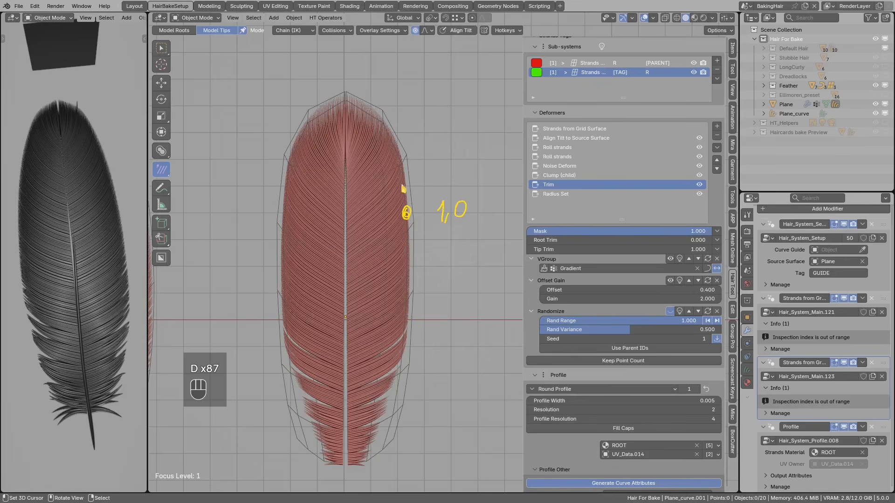
{"action": "mouse_move", "coordinate": [404, 178]}
{"action": "left_mouse_down"}
{"action": "mouse_move", "coordinate": [409, 166]}
{"action": "mouse_move", "coordinate": [393, 135]}
{"action": "mouse_move", "coordinate": [355, 111]}
{"action": "left_mouse_up"}
{"action": "scroll", "coordinate": [414, 225], "scroll_direction": "up", "scroll_amount": 2}
{"action": "left_click_drag", "start_coordinate": [401, 214], "coordinate": [402, 221]}
{"action": "left_click_drag", "start_coordinate": [400, 226], "coordinate": [400, 238]}
{"action": "left_click_drag", "start_coordinate": [401, 247], "coordinate": [401, 260]}
{"action": "left_click_drag", "start_coordinate": [400, 274], "coordinate": [399, 288]}
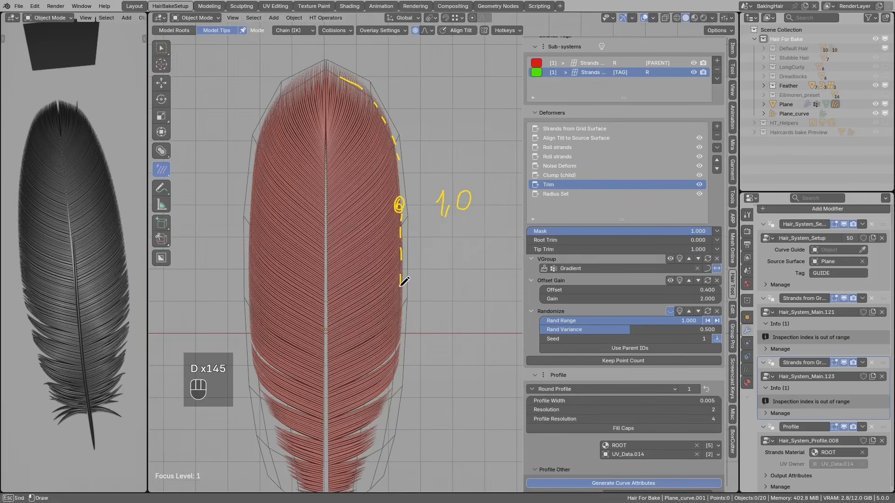
Annotate the lower strands with 0,5 and extend the two notes with ± ΔR1 and ± ΔR2.
{"action": "scroll", "coordinate": [408, 323], "scroll_direction": "down", "scroll_amount": 1}
{"action": "middle_click_drag", "start_coordinate": [402, 359], "coordinate": [400, 324], "text": "shift"}
{"action": "mouse_move", "coordinate": [378, 377]}
{"action": "left_mouse_down"}
{"action": "mouse_move", "coordinate": [368, 399]}
{"action": "mouse_move", "coordinate": [372, 389]}
{"action": "mouse_move", "coordinate": [405, 408]}
{"action": "left_mouse_up"}
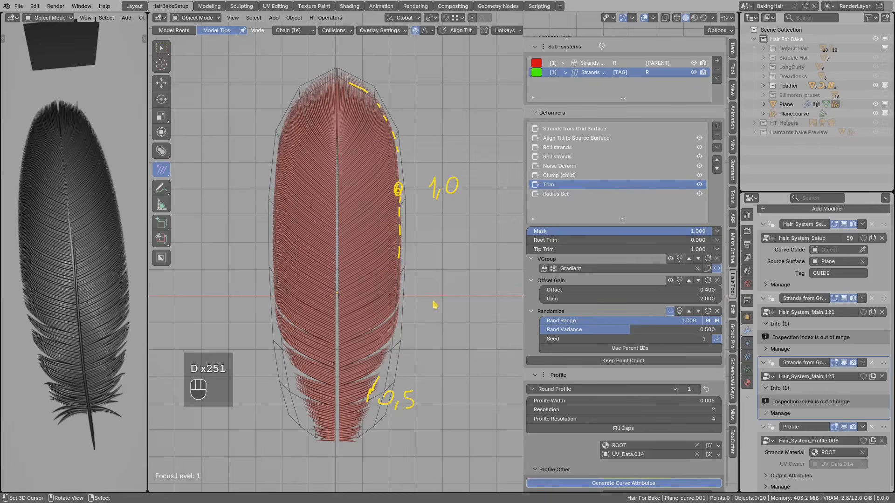
{"action": "middle_click_drag", "start_coordinate": [490, 186], "coordinate": [463, 192], "text": "shift"}
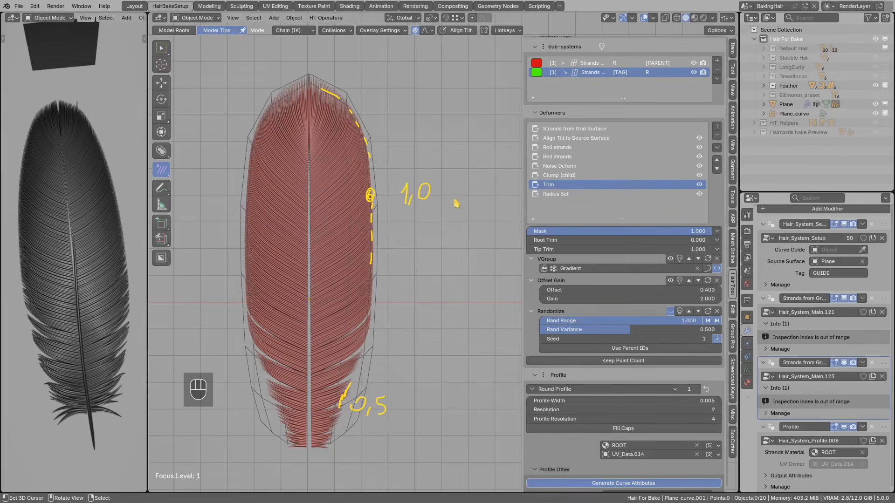
{"action": "mouse_move", "coordinate": [439, 186]}
{"action": "left_mouse_down"}
{"action": "mouse_move", "coordinate": [455, 195]}
{"action": "mouse_move", "coordinate": [470, 181]}
{"action": "mouse_move", "coordinate": [479, 201]}
{"action": "left_mouse_up"}
{"action": "mouse_move", "coordinate": [406, 402]}
{"action": "left_mouse_down"}
{"action": "mouse_move", "coordinate": [416, 401]}
{"action": "mouse_move", "coordinate": [413, 415]}
{"action": "mouse_move", "coordinate": [437, 406]}
{"action": "mouse_move", "coordinate": [456, 421]}
{"action": "left_mouse_up"}
{"action": "left_click_drag", "start_coordinate": [481, 200], "coordinate": [486, 212]}
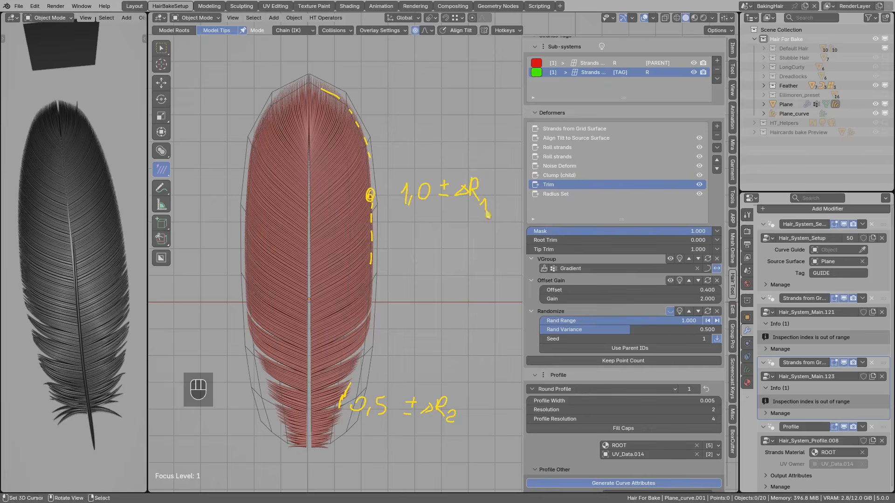
Re-enable the Randomize mask and mark a shortened strand on the feather's side with an annotation dot.
{"action": "left_click", "coordinate": [670, 311]}
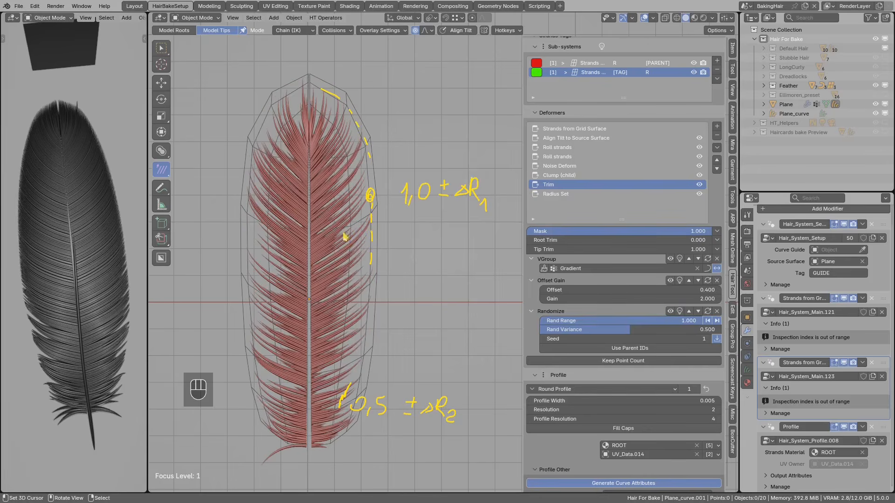
{"action": "key", "text": "d"}
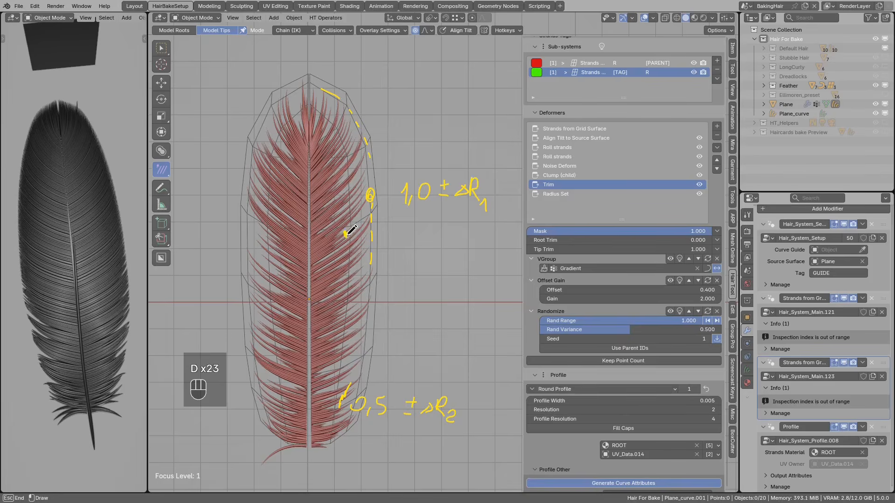
{"action": "left_click_drag", "start_coordinate": [346, 229], "coordinate": [347, 245]}
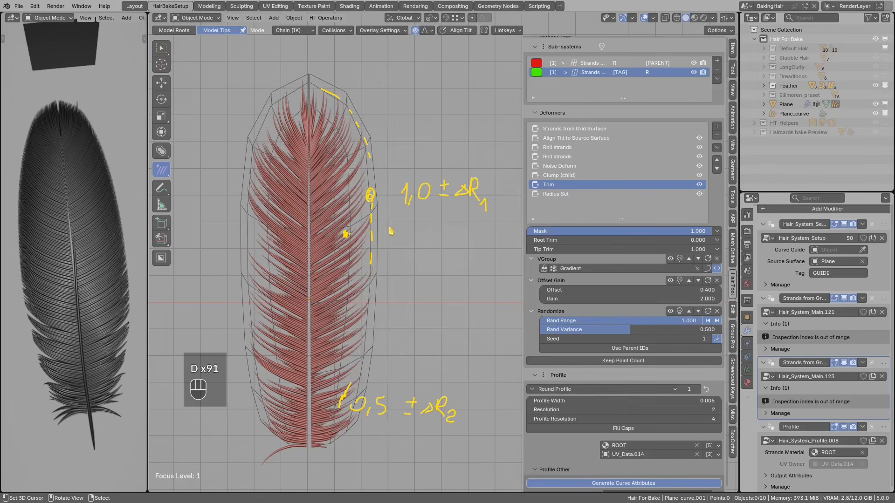
Write the example calculation 1,0 - 0,5 = 0,5 beneath the upper annotation and erase the dot on the strand.
{"action": "key", "text": "d"}
{"action": "mouse_move", "coordinate": [403, 229]}
{"action": "left_mouse_down"}
{"action": "mouse_move", "coordinate": [407, 245]}
{"action": "mouse_move", "coordinate": [423, 226]}
{"action": "mouse_move", "coordinate": [427, 238]}
{"action": "mouse_move", "coordinate": [463, 228]}
{"action": "mouse_move", "coordinate": [457, 247]}
{"action": "mouse_move", "coordinate": [505, 227]}
{"action": "left_mouse_up"}
{"action": "key", "text": "d"}
{"action": "key", "text": "d"}
{"action": "mouse_move", "coordinate": [508, 237]}
{"action": "left_mouse_down"}
{"action": "mouse_move", "coordinate": [508, 245]}
{"action": "mouse_move", "coordinate": [518, 229]}
{"action": "mouse_move", "coordinate": [534, 233]}
{"action": "mouse_move", "coordinate": [523, 230]}
{"action": "mouse_move", "coordinate": [515, 246]}
{"action": "left_mouse_up"}
{"action": "left_click_drag", "start_coordinate": [352, 238], "coordinate": [347, 235]}
{"action": "middle_click_drag", "start_coordinate": [348, 253], "coordinate": [348, 243]}
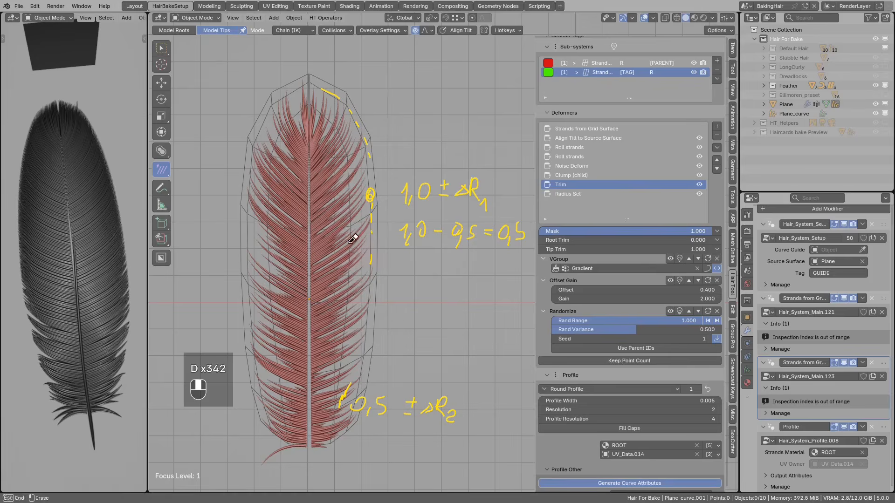
Circle the - 0,5 term in the annotated calculation and erase the whole calculation.
{"action": "mouse_move", "coordinate": [351, 237]}
{"action": "left_mouse_down"}
{"action": "mouse_move", "coordinate": [355, 225]}
{"action": "mouse_move", "coordinate": [348, 233]}
{"action": "left_mouse_up"}
{"action": "right_click_drag", "start_coordinate": [346, 245], "coordinate": [351, 233]}
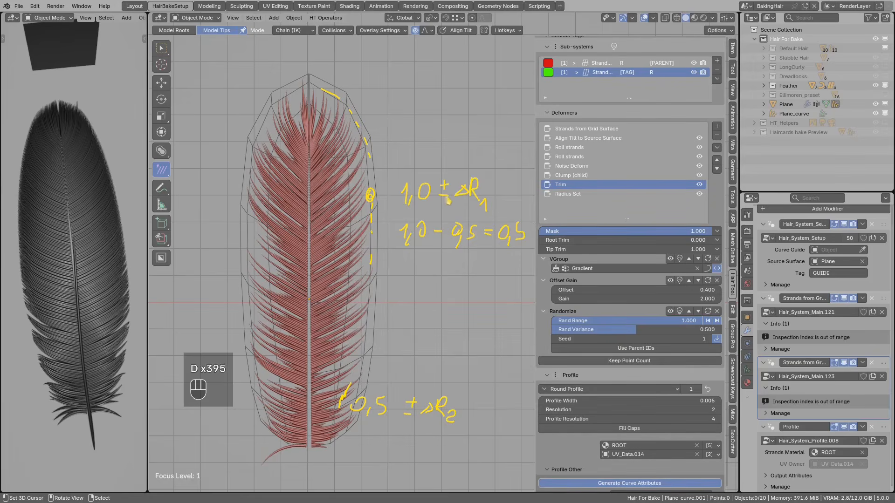
{"action": "mouse_move", "coordinate": [437, 234]}
{"action": "left_mouse_down"}
{"action": "mouse_move", "coordinate": [454, 243]}
{"action": "mouse_move", "coordinate": [464, 216]}
{"action": "mouse_move", "coordinate": [441, 245]}
{"action": "mouse_move", "coordinate": [473, 226]}
{"action": "left_mouse_up"}
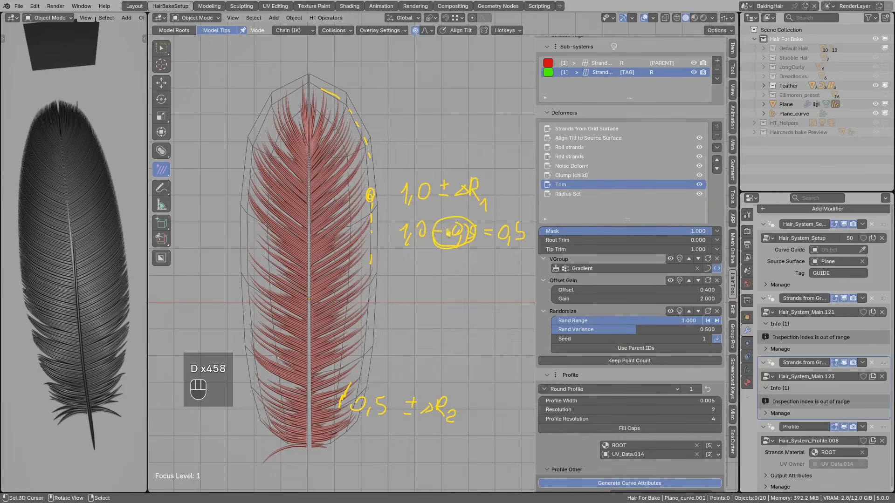
{"action": "mouse_move", "coordinate": [449, 229]}
{"action": "right_mouse_down"}
{"action": "mouse_move", "coordinate": [455, 233]}
{"action": "mouse_move", "coordinate": [418, 238]}
{"action": "right_mouse_up"}
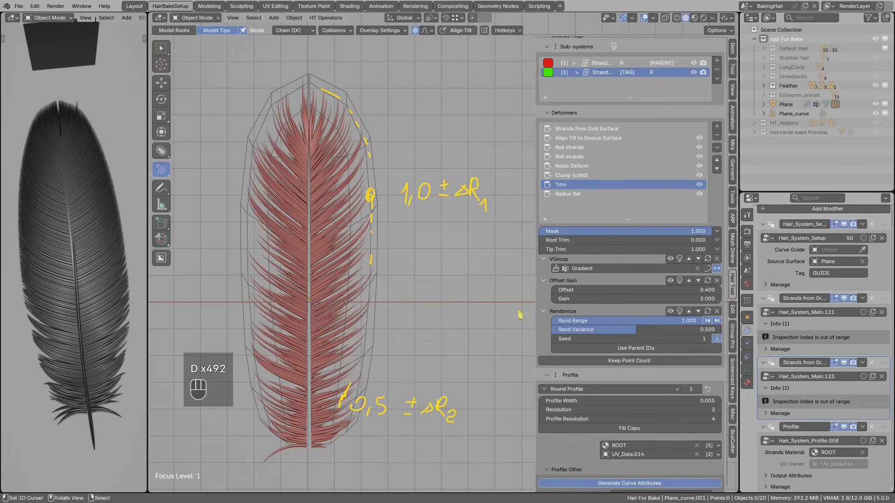
Turn off the negative direction of the Randomize mask's Rand Range.
{"action": "left_click", "coordinate": [708, 321]}
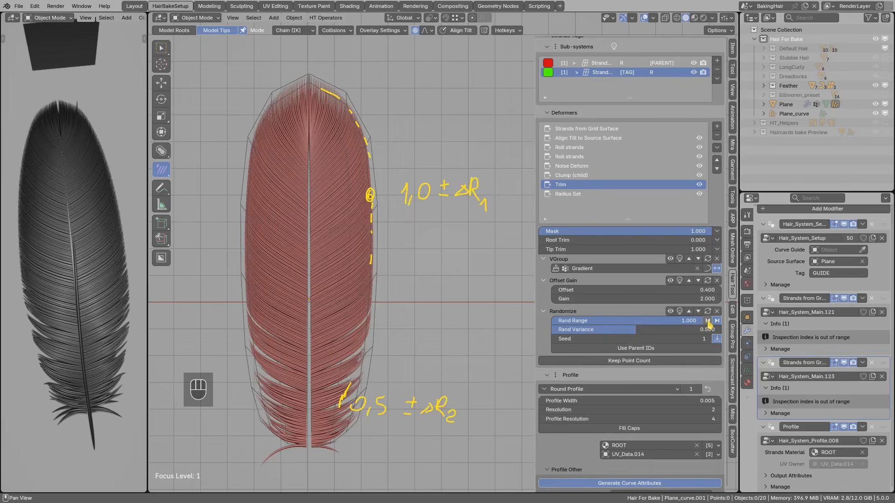
Remove the minus sign from the upper annotation, write a circled addition beneath it and trace the feather's side edge.
{"action": "key", "text": "d"}
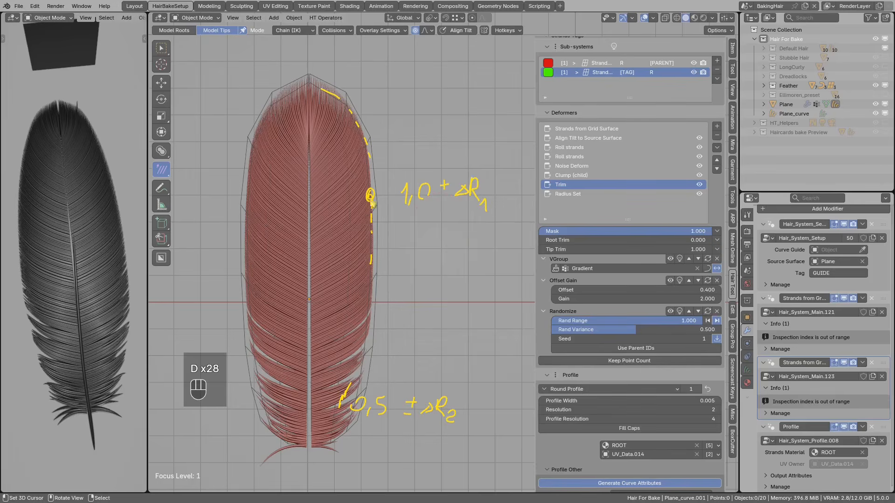
{"action": "key", "text": "d"}
{"action": "key", "text": "d"}
{"action": "mouse_move", "coordinate": [400, 233]}
{"action": "left_mouse_down"}
{"action": "mouse_move", "coordinate": [405, 225]}
{"action": "mouse_move", "coordinate": [407, 240]}
{"action": "mouse_move", "coordinate": [433, 223]}
{"action": "mouse_move", "coordinate": [457, 231]}
{"action": "mouse_move", "coordinate": [399, 240]}
{"action": "mouse_move", "coordinate": [445, 219]}
{"action": "mouse_move", "coordinate": [412, 220]}
{"action": "left_mouse_up"}
{"action": "left_click_drag", "start_coordinate": [374, 291], "coordinate": [373, 203]}
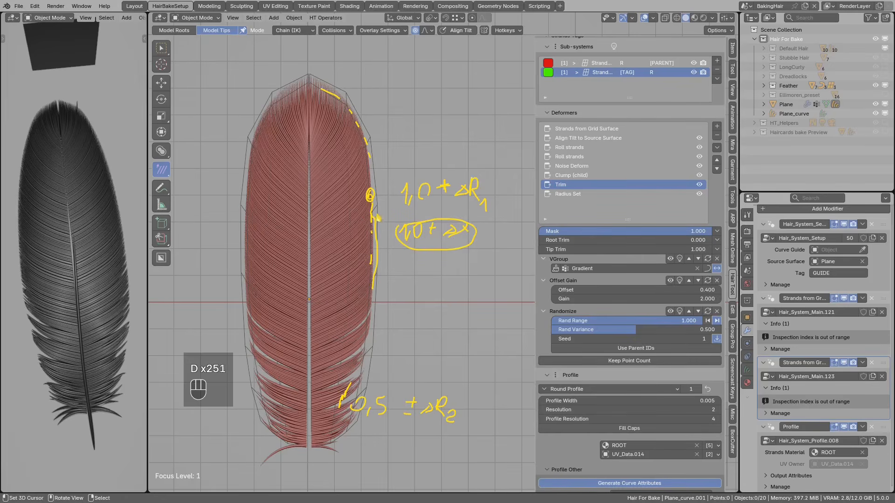
Erase the traced edge line and write small 1 marks along the feather's side edge.
{"action": "right_click_drag", "start_coordinate": [373, 216], "coordinate": [374, 276]}
{"action": "left_click_drag", "start_coordinate": [369, 247], "coordinate": [373, 293]}
{"action": "left_click_drag", "start_coordinate": [366, 155], "coordinate": [372, 168]}
{"action": "mouse_move", "coordinate": [338, 126]}
{"action": "left_mouse_down"}
{"action": "mouse_move", "coordinate": [348, 119]}
{"action": "mouse_move", "coordinate": [352, 136]}
{"action": "left_mouse_up"}
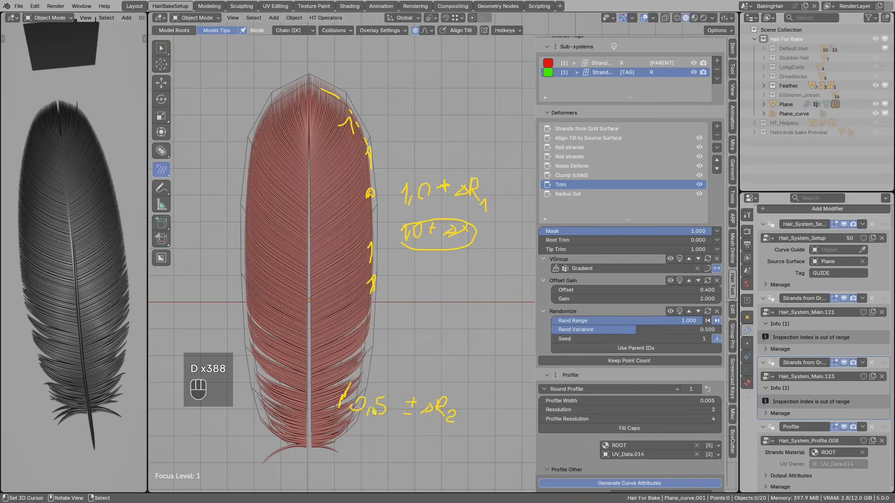
Remove the minus sign from the lower 0,5 annotation, add strokes over it and erase the whole note.
{"action": "right_click_drag", "start_coordinate": [403, 452], "coordinate": [406, 431]}
{"action": "left_click_drag", "start_coordinate": [360, 397], "coordinate": [412, 413]}
{"action": "right_click_drag", "start_coordinate": [453, 404], "coordinate": [451, 409]}
{"action": "left_click_drag", "start_coordinate": [436, 400], "coordinate": [440, 420]}
{"action": "mouse_move", "coordinate": [449, 409]}
{"action": "left_mouse_down"}
{"action": "mouse_move", "coordinate": [462, 403]}
{"action": "mouse_move", "coordinate": [450, 421]}
{"action": "mouse_move", "coordinate": [415, 437]}
{"action": "mouse_move", "coordinate": [416, 427]}
{"action": "mouse_move", "coordinate": [443, 445]}
{"action": "left_mouse_up"}
{"action": "right_click_drag", "start_coordinate": [446, 440], "coordinate": [345, 410]}
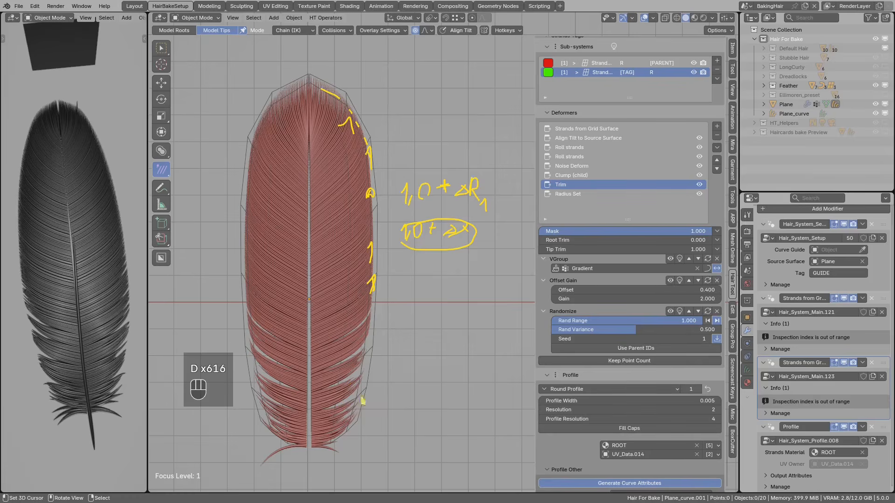
Outline the feather's ragged lower side, compare it with the Randomize mask off and on, and erase all annotations.
{"action": "mouse_move", "coordinate": [363, 354]}
{"action": "left_mouse_down"}
{"action": "mouse_move", "coordinate": [337, 435]}
{"action": "mouse_move", "coordinate": [373, 368]}
{"action": "mouse_move", "coordinate": [359, 353]}
{"action": "left_mouse_up"}
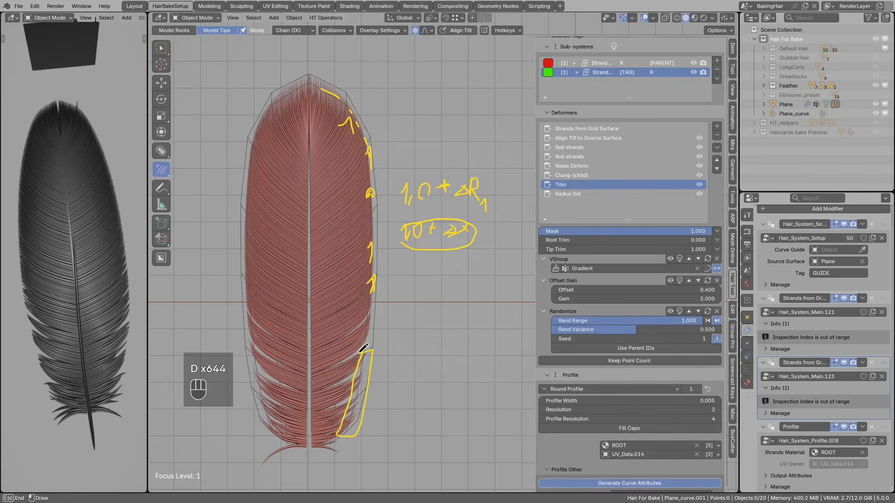
{"action": "left_click", "coordinate": [670, 311]}
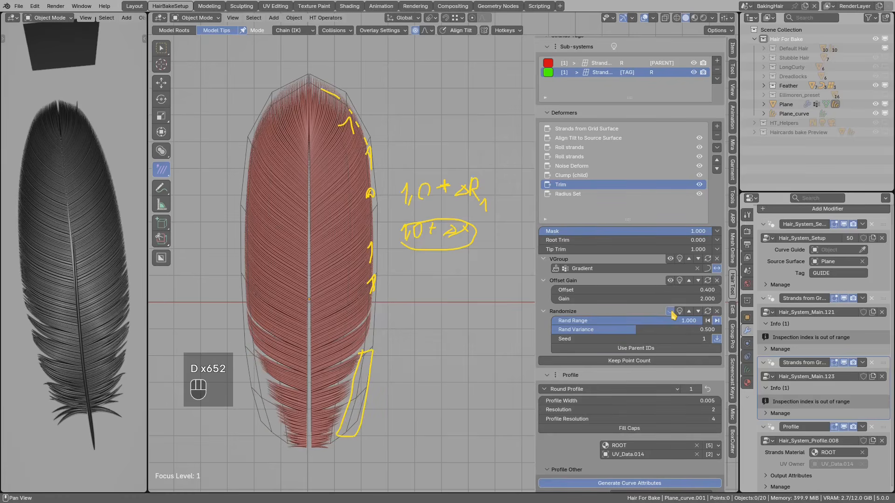
{"action": "mouse_move", "coordinate": [372, 353]}
{"action": "right_mouse_down"}
{"action": "mouse_move", "coordinate": [341, 413]}
{"action": "mouse_move", "coordinate": [366, 392]}
{"action": "right_mouse_up"}
{"action": "mouse_move", "coordinate": [378, 285]}
{"action": "right_mouse_down"}
{"action": "mouse_move", "coordinate": [503, 198]}
{"action": "mouse_move", "coordinate": [474, 209]}
{"action": "mouse_move", "coordinate": [364, 95]}
{"action": "mouse_move", "coordinate": [398, 175]}
{"action": "right_mouse_up"}
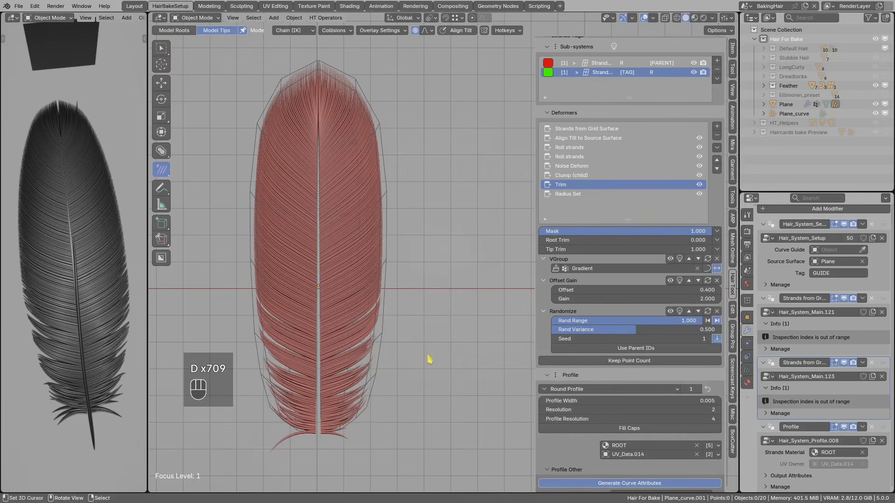
Set the Randomize mask's Rand Range to 0.298 and compare the feather with the mask disabled and enabled.
{"action": "left_click_drag", "start_coordinate": [680, 322], "coordinate": [573, 326]}
{"action": "middle_click_drag", "start_coordinate": [328, 361], "coordinate": [346, 331]}
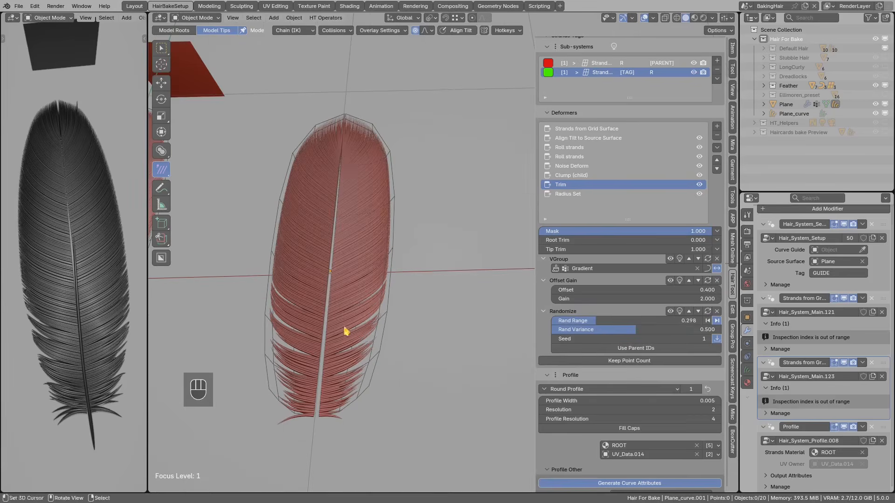
{"action": "left_click", "coordinate": [670, 311]}
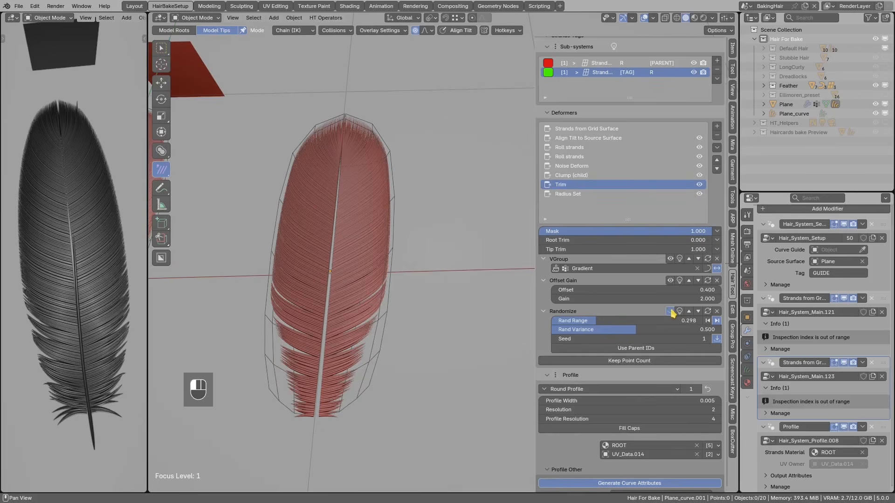
{"action": "left_click", "coordinate": [671, 312]}
{"action": "middle_click_drag", "start_coordinate": [360, 292], "coordinate": [400, 292], "text": "shift"}
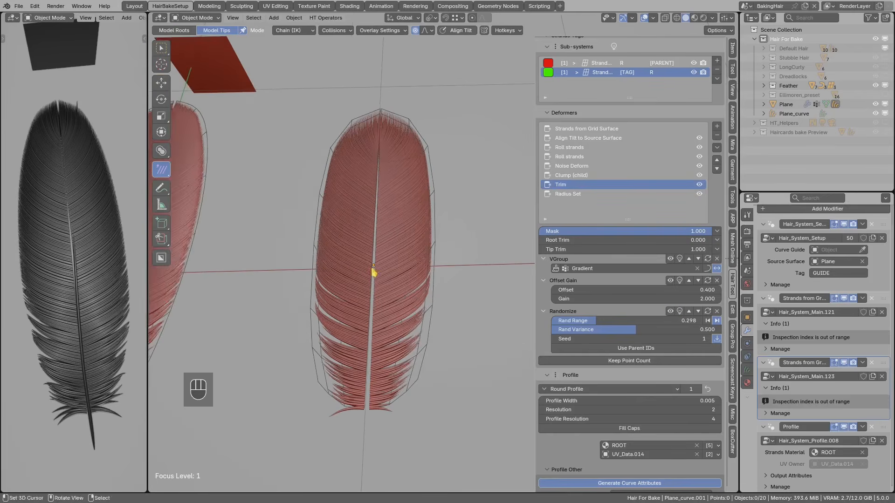
Widen the preview viewport and bring the row of rendered feathers into view.
{"action": "left_click_drag", "start_coordinate": [147, 260], "coordinate": [202, 260]}
{"action": "scroll", "coordinate": [173, 268], "scroll_direction": "down", "scroll_amount": 4}
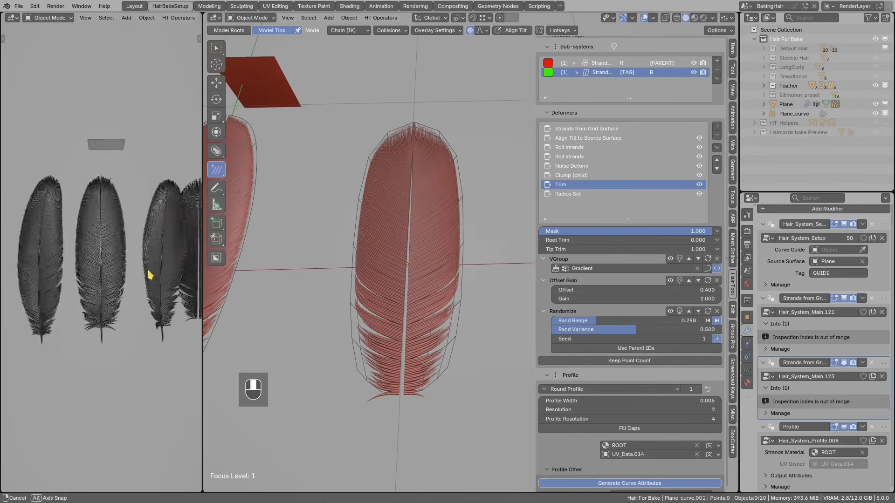
{"action": "middle_click_drag", "start_coordinate": [149, 275], "coordinate": [56, 275], "text": "shift"}
Box-select the new feather's objects and move them about 0.187 along X, away from the other feather.
{"action": "key", "text": "alt+a"}
{"action": "key", "text": "b"}
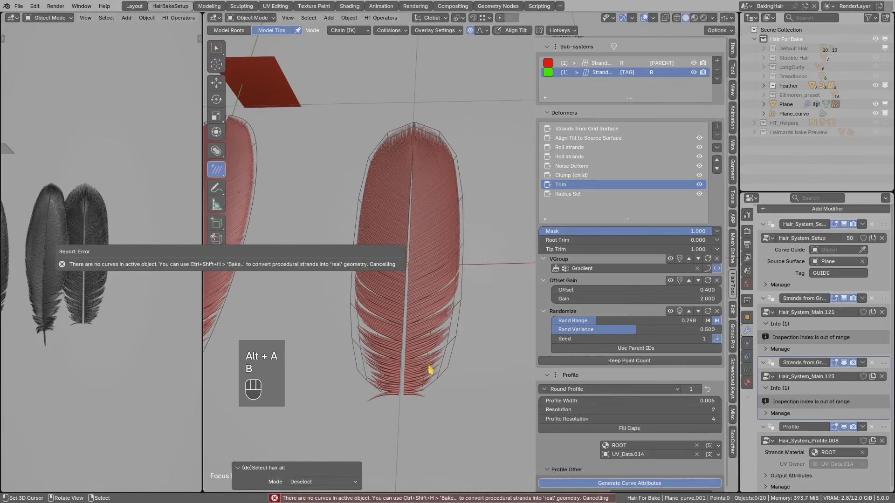
{"action": "left_click", "coordinate": [216, 49]}
{"action": "key", "text": "b"}
{"action": "left_click_drag", "start_coordinate": [332, 220], "coordinate": [492, 325]}
{"action": "key", "text": "g"}
{"action": "middle_click_drag", "start_coordinate": [451, 300], "coordinate": [485, 295]}
{"action": "left_click", "coordinate": [491, 293]}
{"action": "mouse_move", "coordinate": [144, 266]}
{"action": "middle_mouse_down"}
{"action": "mouse_move", "coordinate": [104, 284]}
{"action": "mouse_move", "coordinate": [128, 273]}
{"action": "middle_mouse_up"}
{"action": "scroll", "coordinate": [123, 220], "scroll_direction": "up", "scroll_amount": 1}
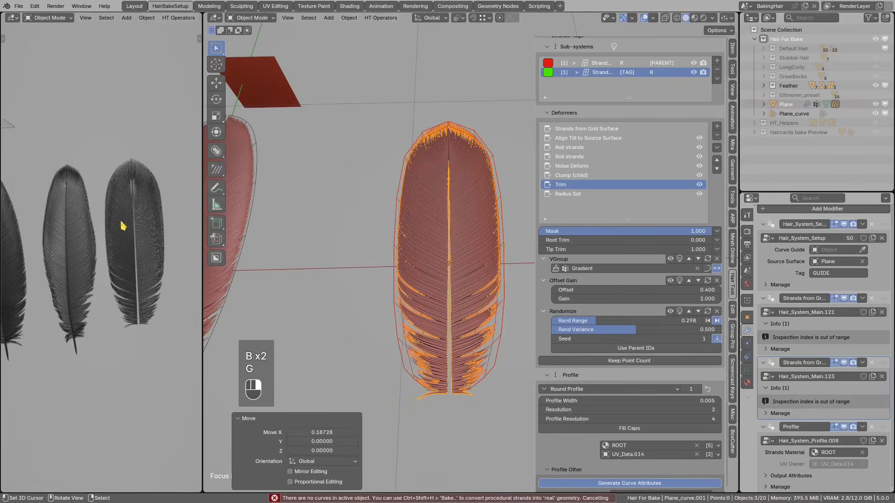
Sketch lattice-like annotation lines over the deselected feather in top view and erase them.
{"action": "key", "text": "alt+a"}
{"action": "key", "text": "KP_7"}
{"action": "key", "text": "alt+a"}
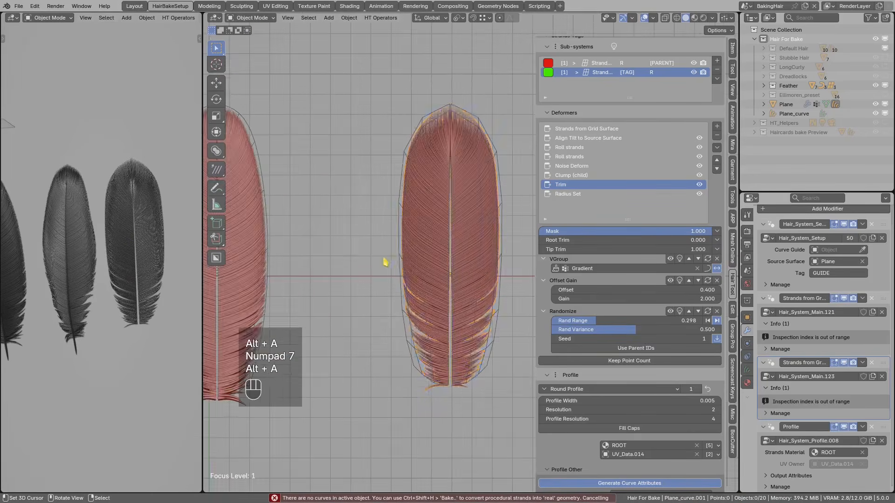
{"action": "scroll", "coordinate": [385, 262], "scroll_direction": "down", "scroll_amount": 6}
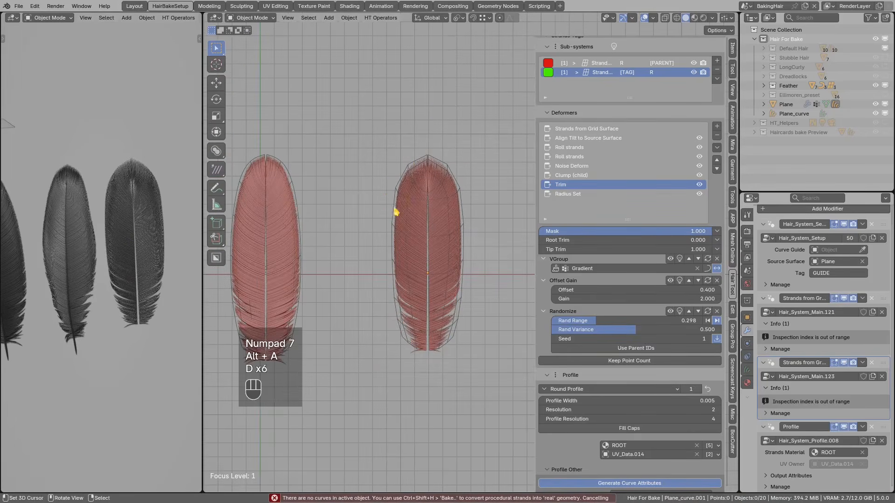
{"action": "left_click_drag", "start_coordinate": [394, 210], "coordinate": [423, 212]}
{"action": "left_click_drag", "start_coordinate": [390, 271], "coordinate": [420, 273]}
{"action": "mouse_move", "coordinate": [439, 158]}
{"action": "left_mouse_down"}
{"action": "mouse_move", "coordinate": [421, 288]}
{"action": "mouse_move", "coordinate": [430, 337]}
{"action": "left_mouse_up"}
{"action": "scroll", "coordinate": [426, 339], "scroll_direction": "down", "scroll_amount": 1}
{"action": "mouse_move", "coordinate": [425, 336]}
{"action": "right_mouse_down"}
{"action": "mouse_move", "coordinate": [428, 177]}
{"action": "mouse_move", "coordinate": [422, 277]}
{"action": "right_mouse_up"}
Try to add a Lattice Deform Selected to the feather's hair curves, then delete the lattice.
{"action": "left_click", "coordinate": [438, 274]}
{"action": "key", "text": "KP_Decimal"}
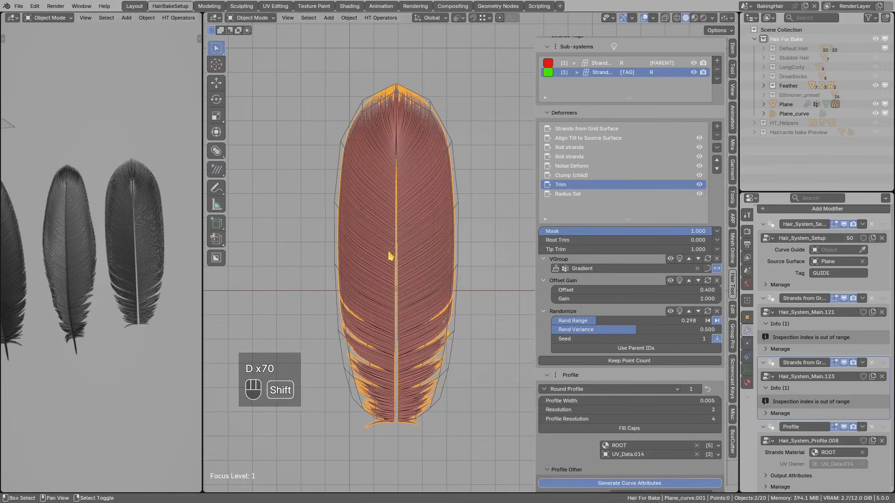
{"action": "key", "text": "shift+a"}
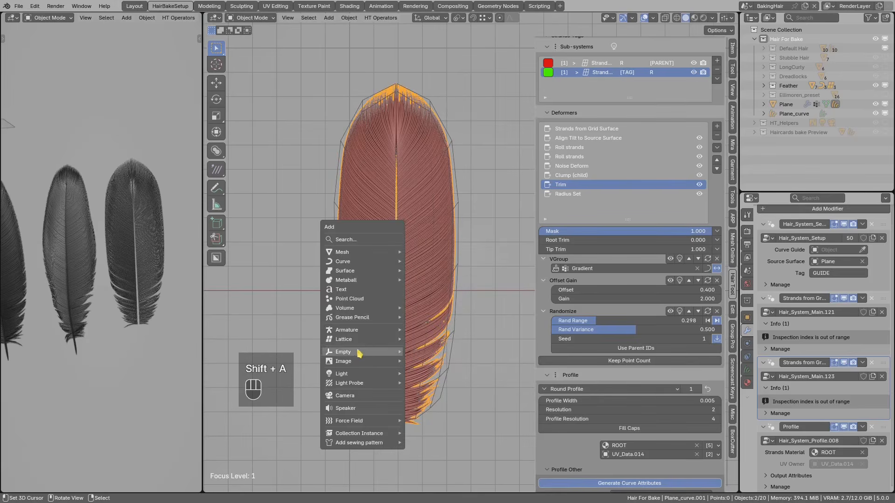
{"action": "mouse_move", "coordinate": [367, 340]}
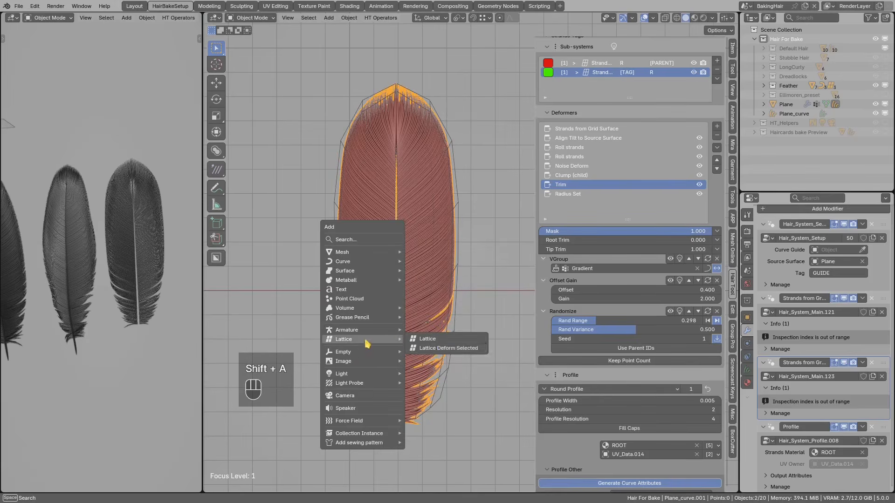
{"action": "left_click", "coordinate": [448, 348]}
{"action": "middle_click_drag", "start_coordinate": [445, 335], "coordinate": [471, 225]}
{"action": "key", "text": "g"}
{"action": "right_click", "coordinate": [420, 191]}
{"action": "middle_click_drag", "start_coordinate": [421, 196], "coordinate": [429, 243]}
{"action": "key", "text": "x"}
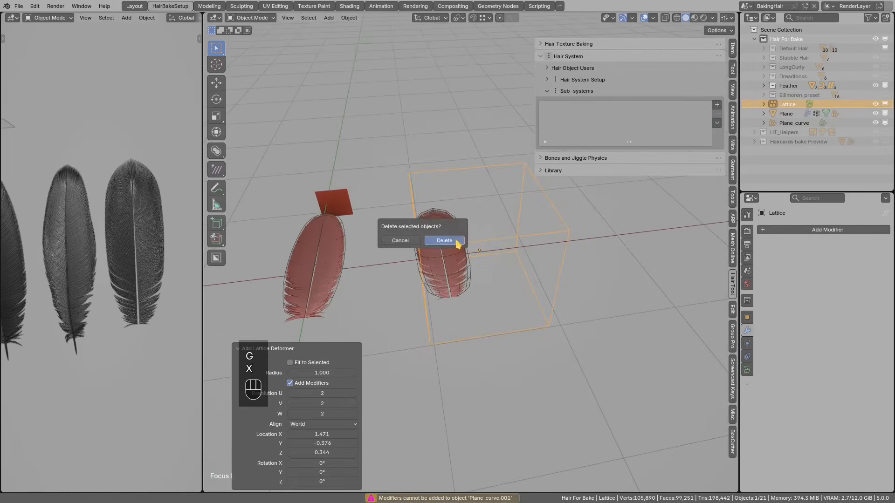
{"action": "left_click", "coordinate": [459, 243]}
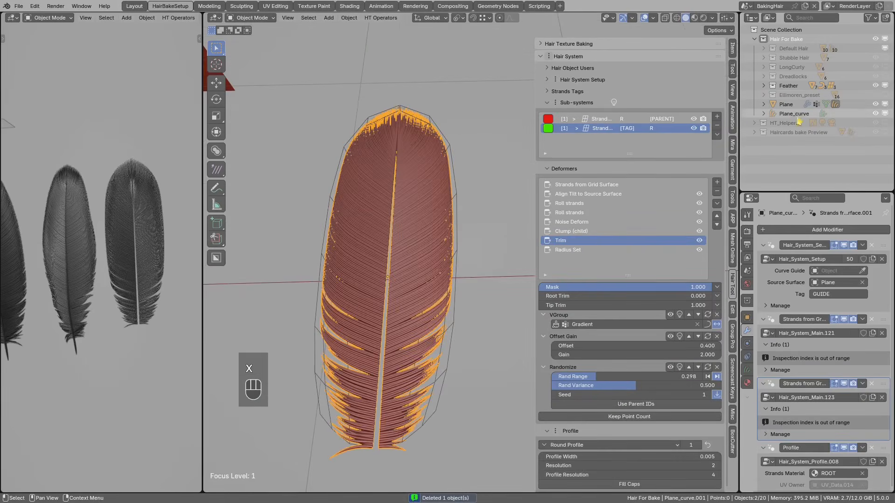
Locate Plane_curve.001 in the scene hierarchy and transfer its hair system with the Move to Empty Mesh method.
{"action": "key", "text": "period"}
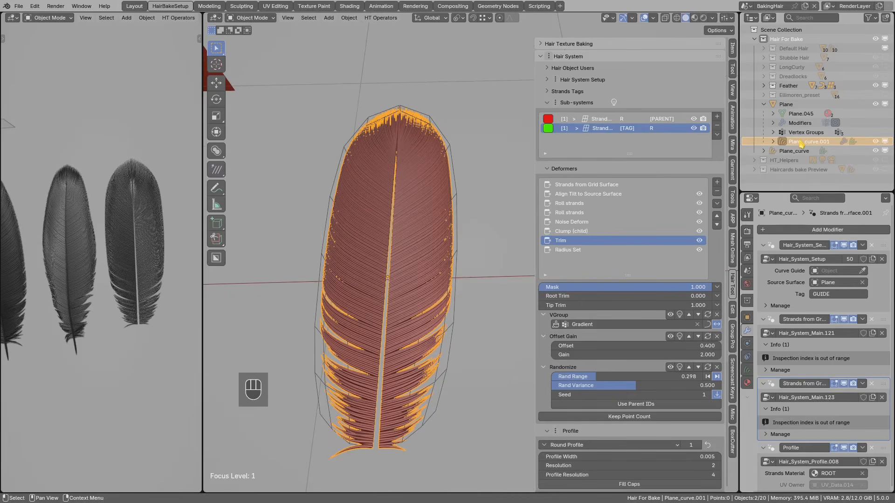
{"action": "middle_click_drag", "start_coordinate": [137, 265], "coordinate": [124, 270]}
{"action": "middle_click_drag", "start_coordinate": [392, 293], "coordinate": [389, 252]}
{"action": "key", "text": "ctrl+shift+h"}
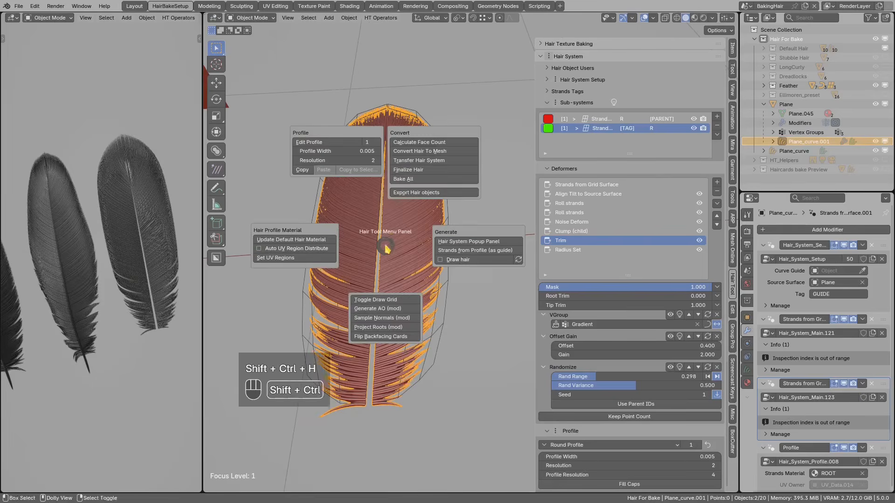
{"action": "left_click", "coordinate": [417, 161]}
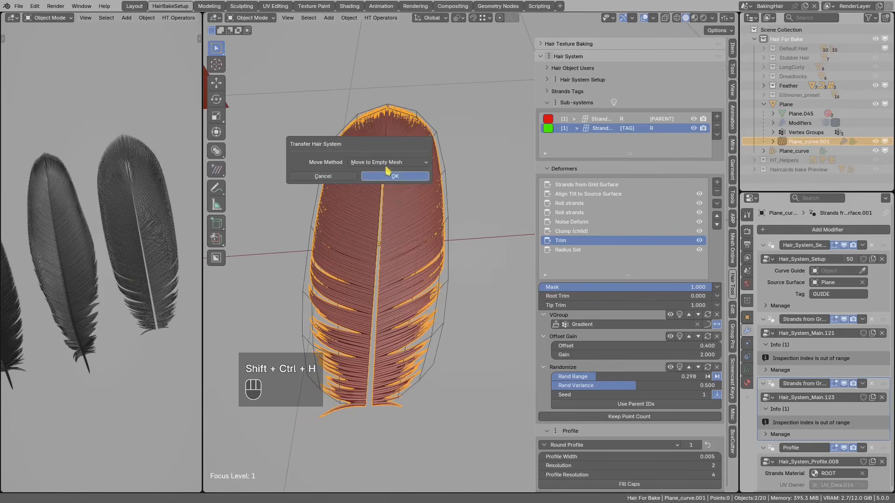
{"action": "left_click", "coordinate": [396, 176]}
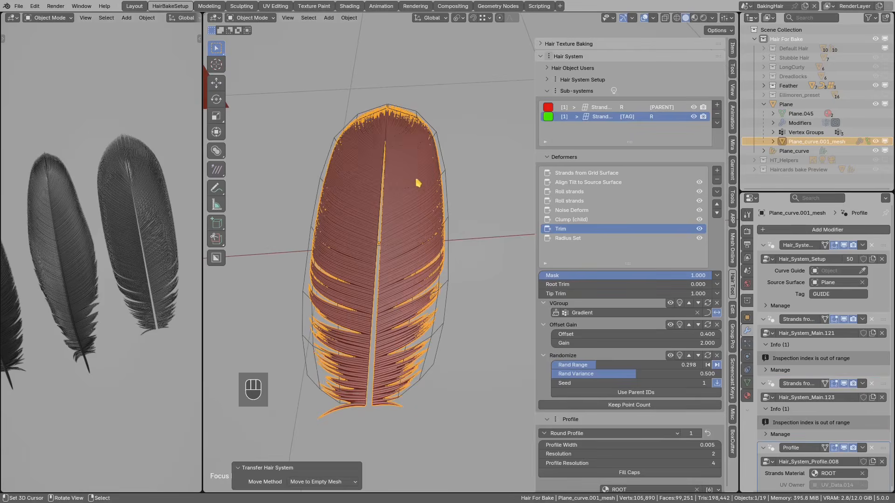
{"action": "middle_click_drag", "start_coordinate": [418, 182], "coordinate": [441, 150]}
Add a Lattice Deform Selected to Plane_curve.001_mesh with Fit to Selected and Add Modifiers enabled.
{"action": "left_click", "coordinate": [813, 142]}
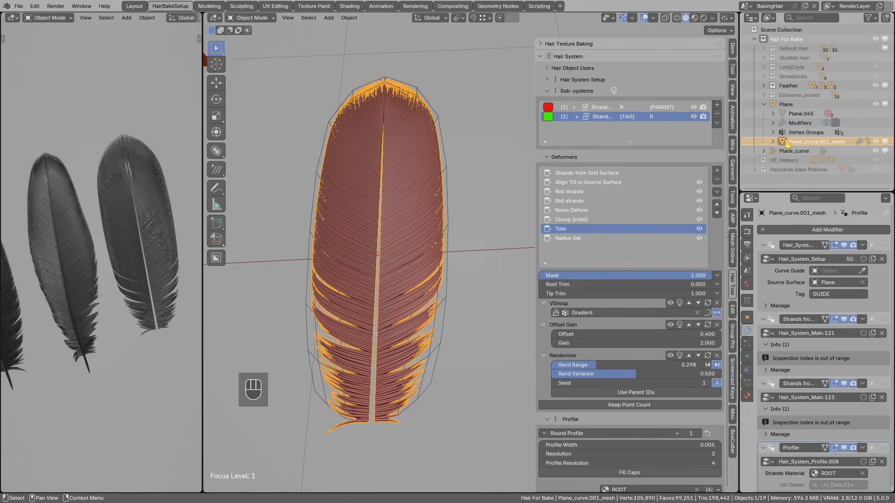
{"action": "key", "text": "shift+a"}
{"action": "mouse_move", "coordinate": [368, 228]}
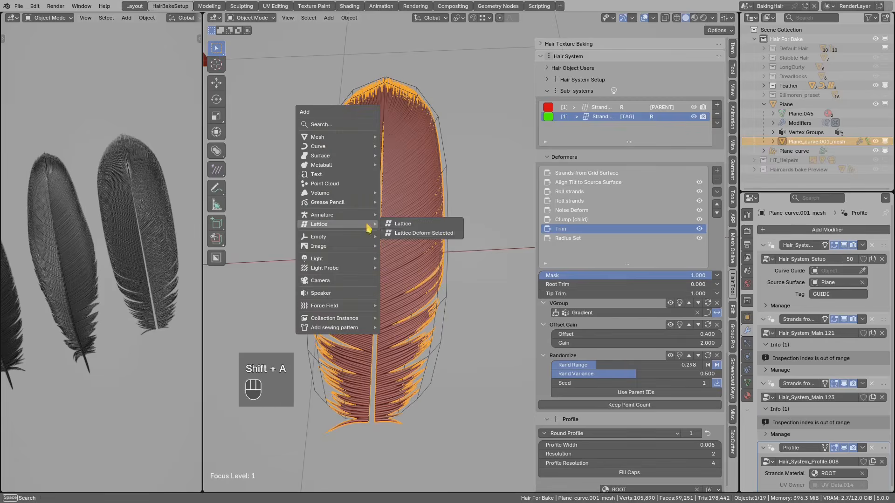
{"action": "left_click", "coordinate": [444, 235]}
{"action": "middle_click_drag", "start_coordinate": [410, 263], "coordinate": [437, 201]}
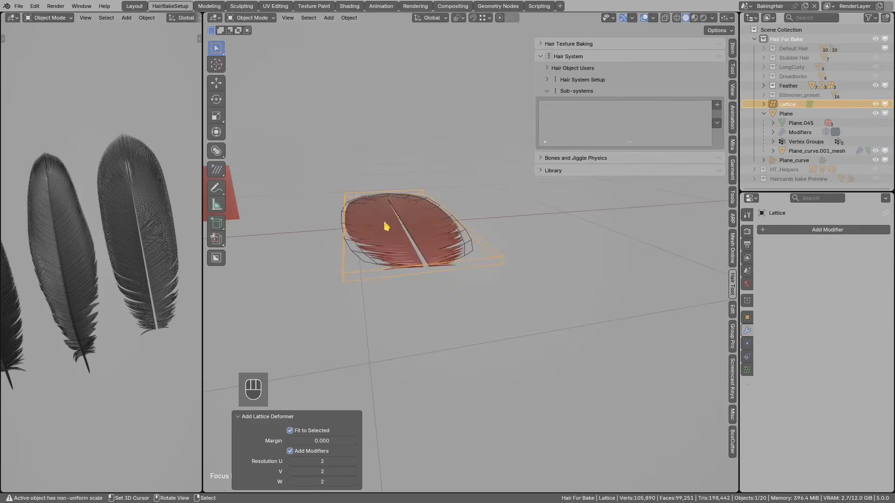
{"action": "middle_click_drag", "start_coordinate": [386, 226], "coordinate": [420, 209]}
{"action": "left_click", "coordinate": [420, 209]}
{"action": "left_click", "coordinate": [511, 257]}
{"action": "middle_click_drag", "start_coordinate": [515, 268], "coordinate": [535, 279]}
Set the lattice resolution to U 3, V 4 and W 1, marking the affected directions with temporary annotation strokes.
{"action": "left_click", "coordinate": [747, 370]}
{"action": "left_click_drag", "start_coordinate": [513, 274], "coordinate": [520, 275]}
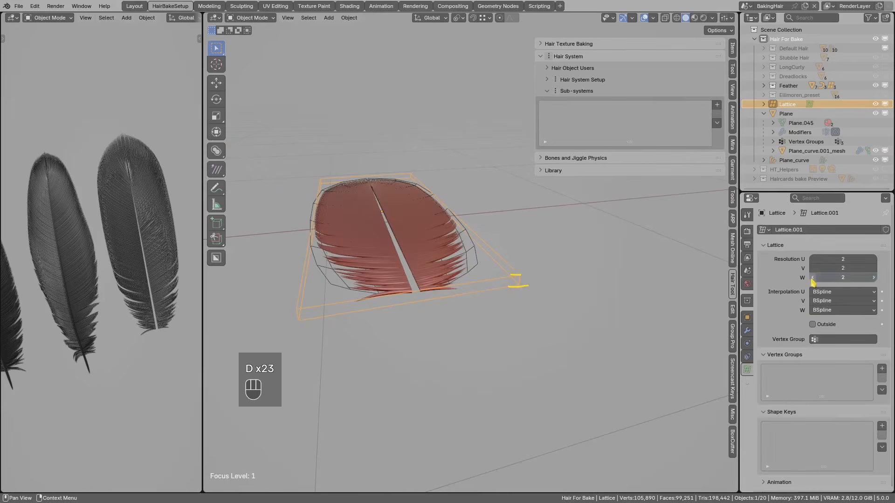
{"action": "right_click_drag", "start_coordinate": [522, 281], "coordinate": [502, 278]}
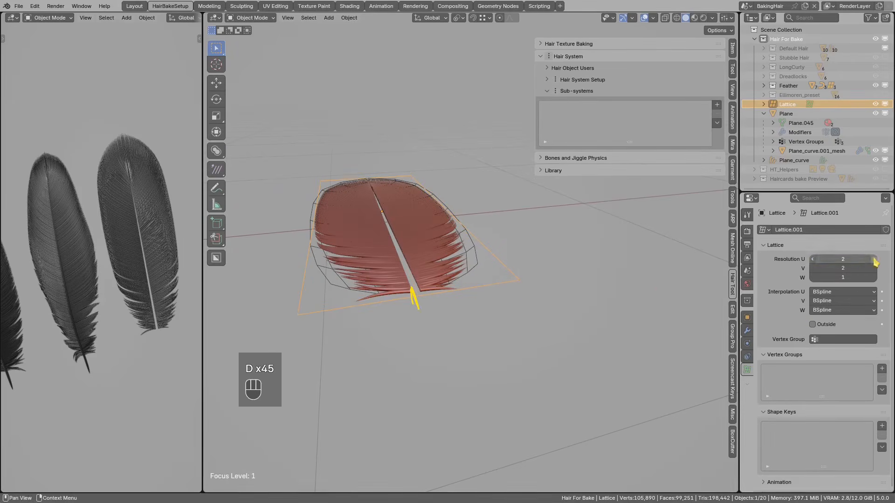
{"action": "right_click_drag", "start_coordinate": [406, 285], "coordinate": [423, 306]}
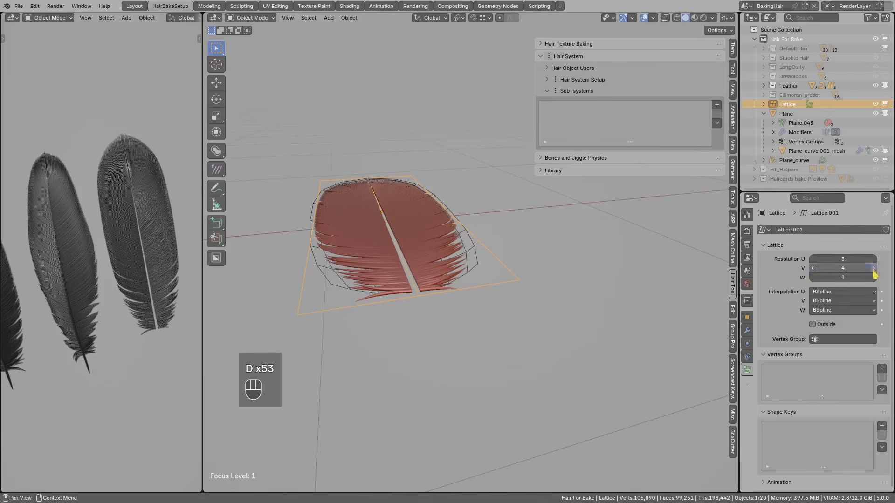
{"action": "left_click_drag", "start_coordinate": [355, 229], "coordinate": [418, 225]}
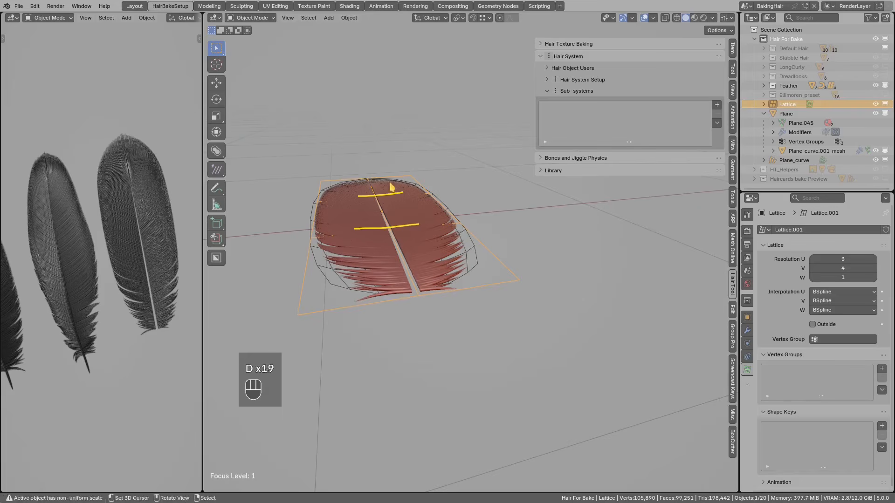
{"action": "right_click_drag", "start_coordinate": [426, 211], "coordinate": [361, 251]}
Edit the lattice in top view and move its left column of points inward along X.
{"action": "key", "text": "KP_7"}
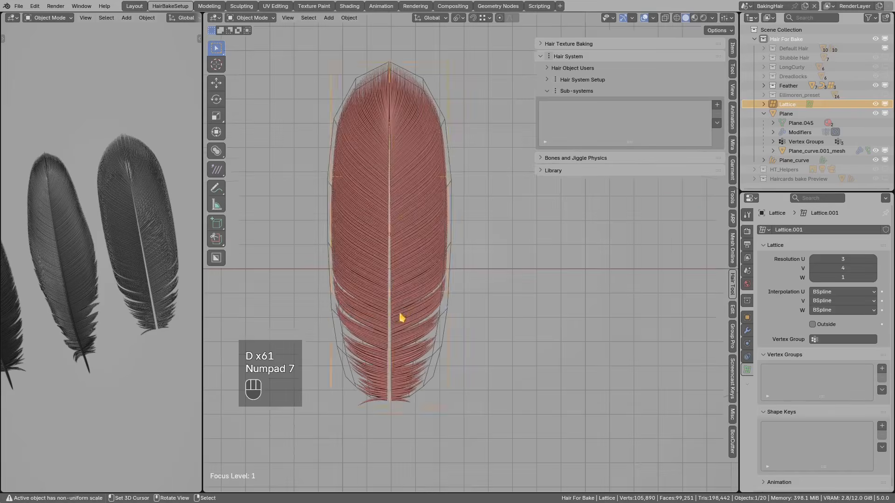
{"action": "key", "text": "Tab"}
{"action": "key", "text": "alt+a"}
{"action": "key", "text": "b"}
{"action": "left_click_drag", "start_coordinate": [320, 78], "coordinate": [381, 396]}
{"action": "scroll", "coordinate": [380, 294], "scroll_direction": "down", "scroll_amount": 1}
{"action": "key", "text": "g"}
{"action": "middle_click", "coordinate": [386, 283]}
{"action": "left_click", "coordinate": [393, 282]}
Rotate the lattice's top row of points slightly clockwise to tilt the feather's tip.
{"action": "key", "text": "alt+a"}
{"action": "key", "text": "b"}
{"action": "left_click_drag", "start_coordinate": [366, 103], "coordinate": [470, 138]}
{"action": "key", "text": "r"}
{"action": "left_click", "coordinate": [496, 165]}
{"action": "key", "text": "alt+a"}
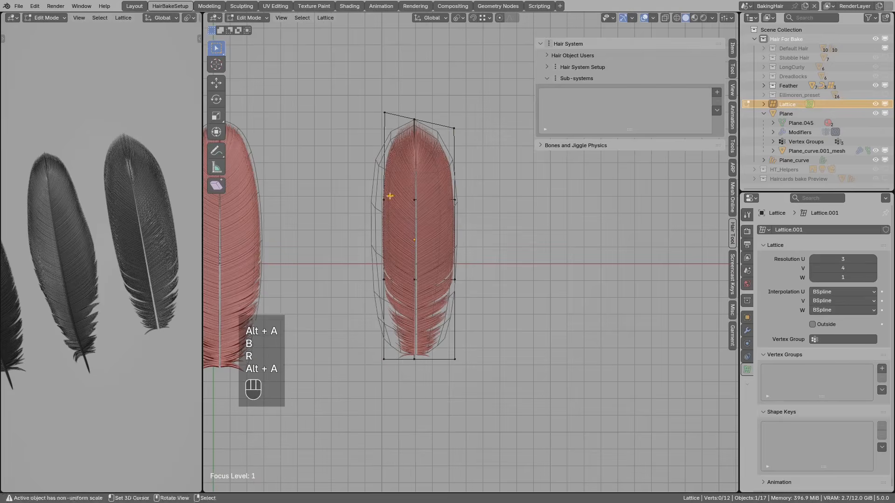
Move the lattice's two middle rows of points by about -0.041 in X and -0.028 in Y.
{"action": "key", "text": "b"}
{"action": "left_click_drag", "start_coordinate": [368, 189], "coordinate": [512, 294]}
{"action": "key", "text": "g"}
{"action": "left_click", "coordinate": [482, 270]}
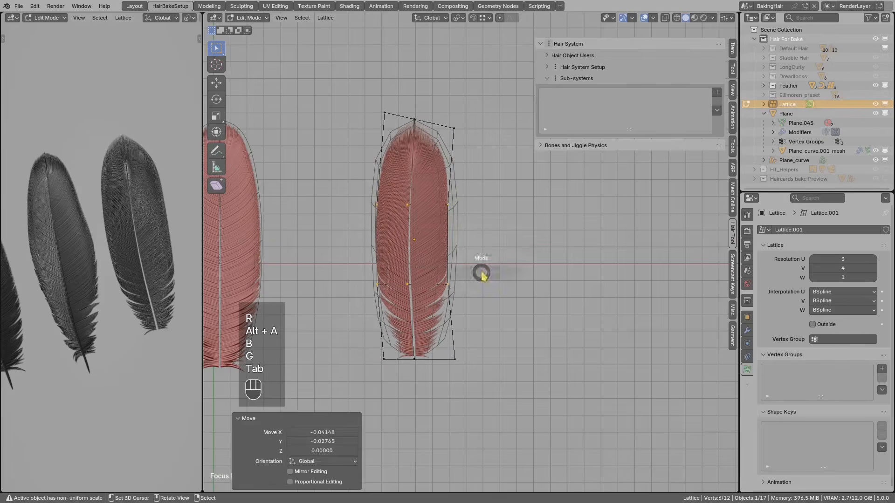
Finish editing the lattice and select the deformed feather, Plane_curve.001_mesh.
{"action": "key", "text": "Tab"}
{"action": "key", "text": "alt+a"}
{"action": "middle_click_drag", "start_coordinate": [437, 272], "coordinate": [426, 242], "text": "shift"}
{"action": "left_click", "coordinate": [480, 248]}
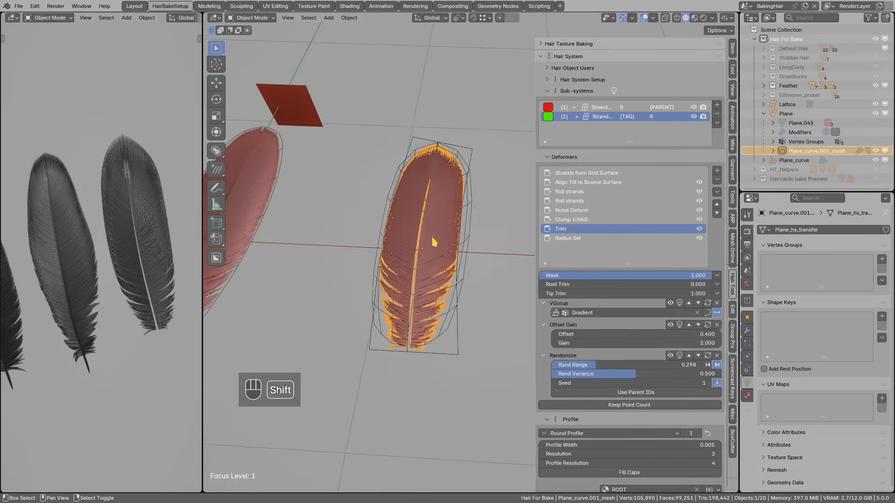
Add a Bézier curve to the scene and try to move it beside the deformed feather.
{"action": "key", "text": "shift+a"}
{"action": "mouse_move", "coordinate": [421, 161]}
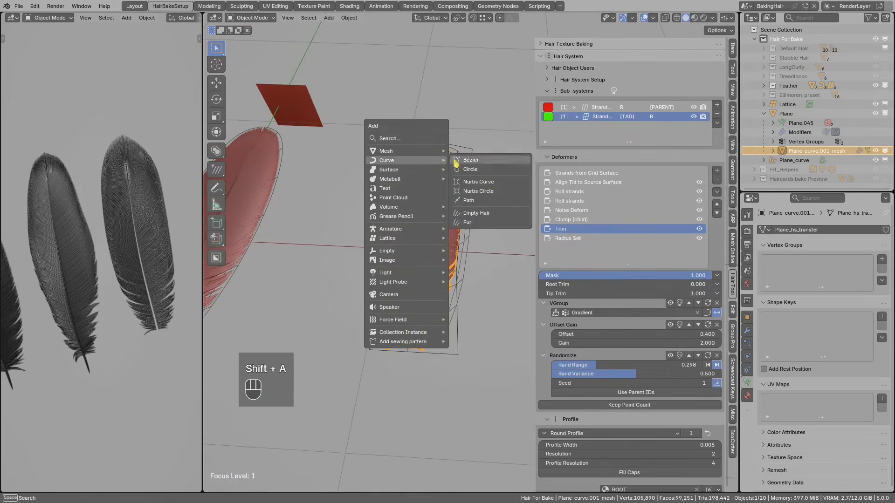
{"action": "left_click", "coordinate": [483, 163]}
{"action": "middle_click_drag", "start_coordinate": [462, 215], "coordinate": [459, 228], "text": "shift"}
{"action": "middle_click_drag", "start_coordinate": [485, 274], "coordinate": [498, 291]}
{"action": "key", "text": "g"}
{"action": "left_click", "coordinate": [502, 338]}
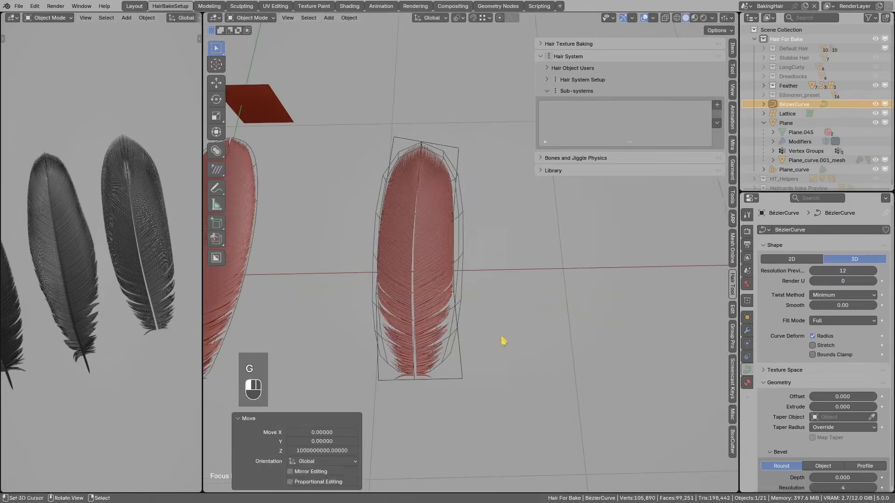
Give the Bézier curve a round bevel with a depth of 0.138 and clear its location.
{"action": "scroll", "coordinate": [786, 379], "scroll_direction": "down", "scroll_amount": 5}
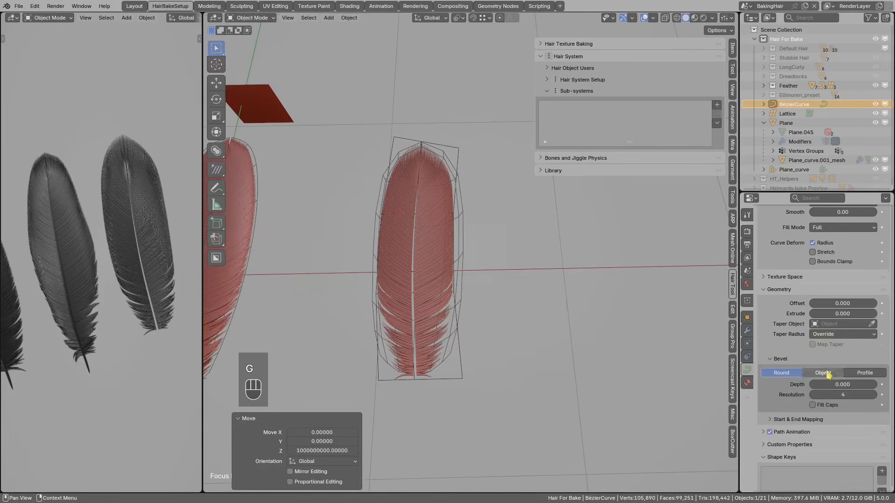
{"action": "left_click_drag", "start_coordinate": [832, 385], "coordinate": [852, 385], "text": "shift"}
{"action": "scroll", "coordinate": [524, 319], "scroll_direction": "down", "scroll_amount": 5}
{"action": "key", "text": "alt+g"}
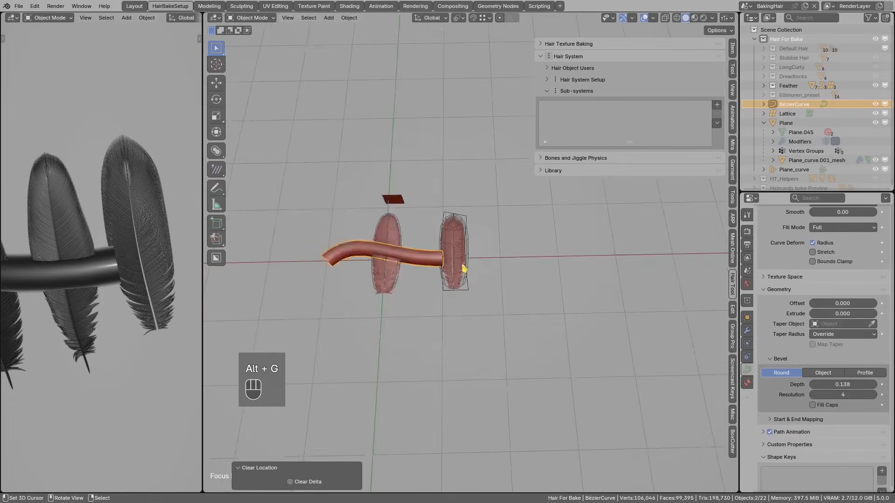
Move the Bézier curve over to the deformed feather and thin its bevel depth to 0.024.
{"action": "scroll", "coordinate": [463, 266], "scroll_direction": "up", "scroll_amount": 3}
{"action": "key", "text": "g"}
{"action": "left_click", "coordinate": [563, 295]}
{"action": "left_click_drag", "start_coordinate": [842, 384], "coordinate": [726, 387], "text": "shift"}
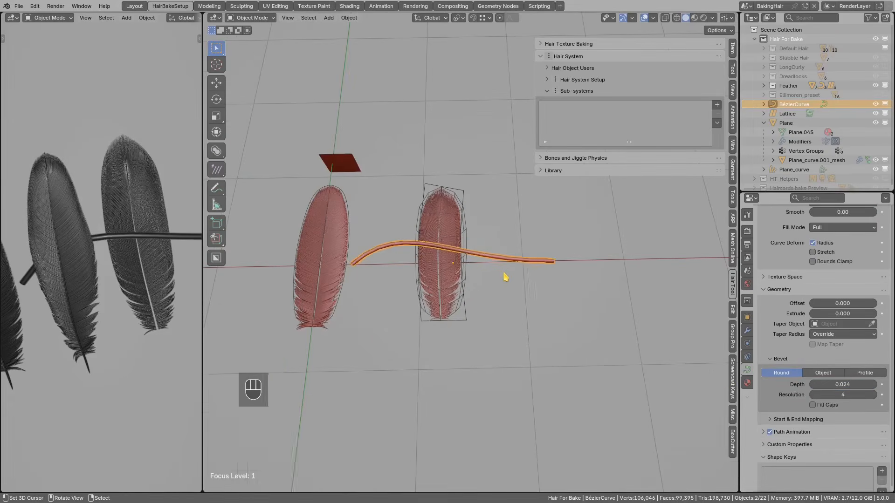
Edit the curve in top view and rotate all its points by about -87.3° so it runs along the feather.
{"action": "key", "text": "KP_7"}
{"action": "key", "text": "Tab"}
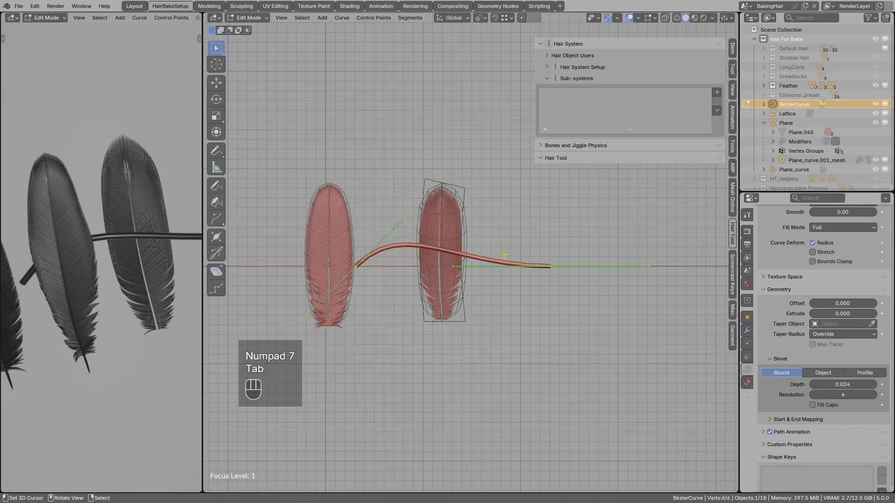
{"action": "key", "text": "a"}
{"action": "key", "text": "r"}
{"action": "left_click", "coordinate": [510, 272]}
Try to straighten the curve by scaling its points to 0 along Y and by rotating them.
{"action": "key", "text": "s"}
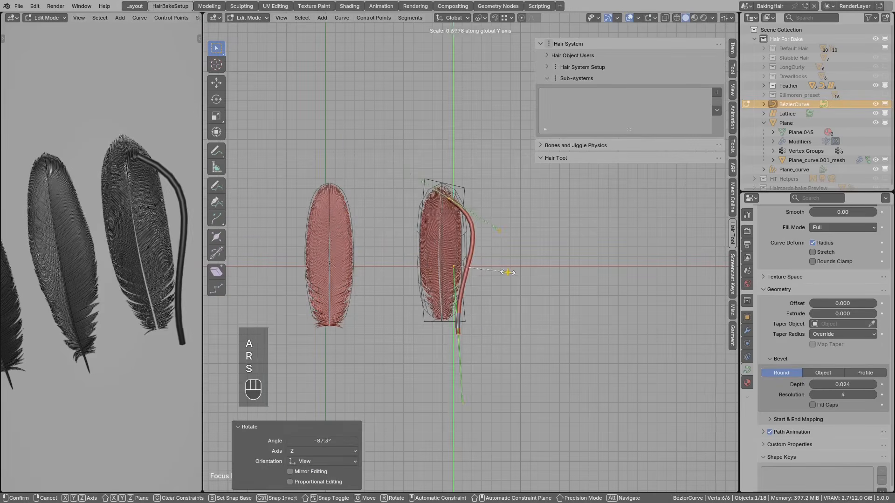
{"action": "key", "text": "0"}
{"action": "left_click", "coordinate": [508, 273]}
{"action": "scroll", "coordinate": [513, 271], "scroll_direction": "up", "scroll_amount": 2}
{"action": "key", "text": "ctrl+z"}
{"action": "key", "text": "r"}
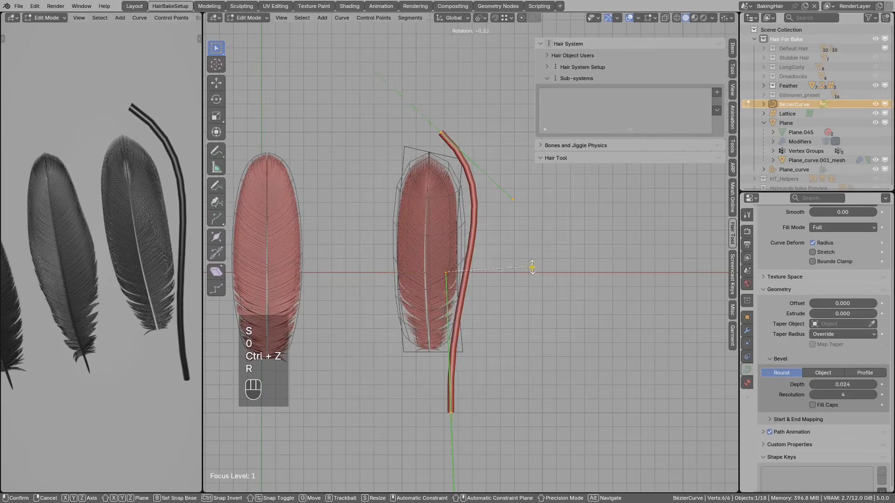
{"action": "middle_click", "coordinate": [529, 267]}
{"action": "key", "text": "0"}
{"action": "left_click", "coordinate": [487, 271]}
{"action": "right_click", "coordinate": [467, 158]}
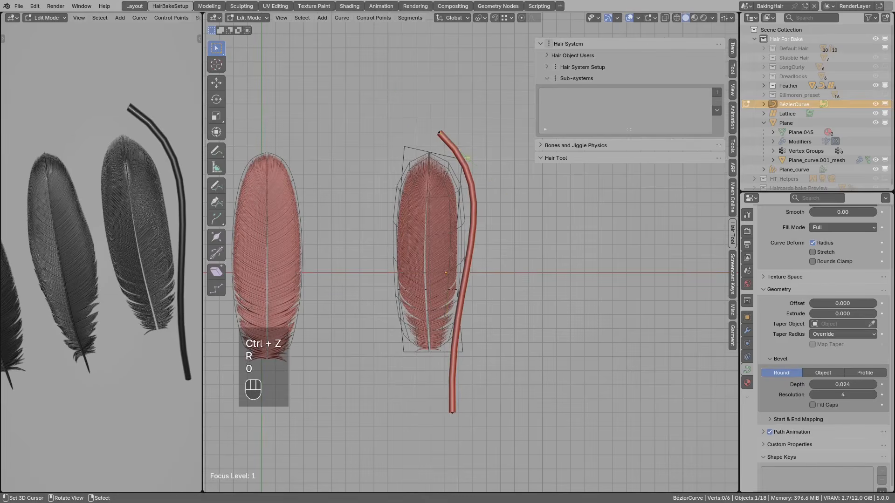
Straighten the curve by scaling all its points to 0 along X, and move it onto the deformed feather's central shaft.
{"action": "key", "text": "s"}
{"action": "middle_click", "coordinate": [525, 250]}
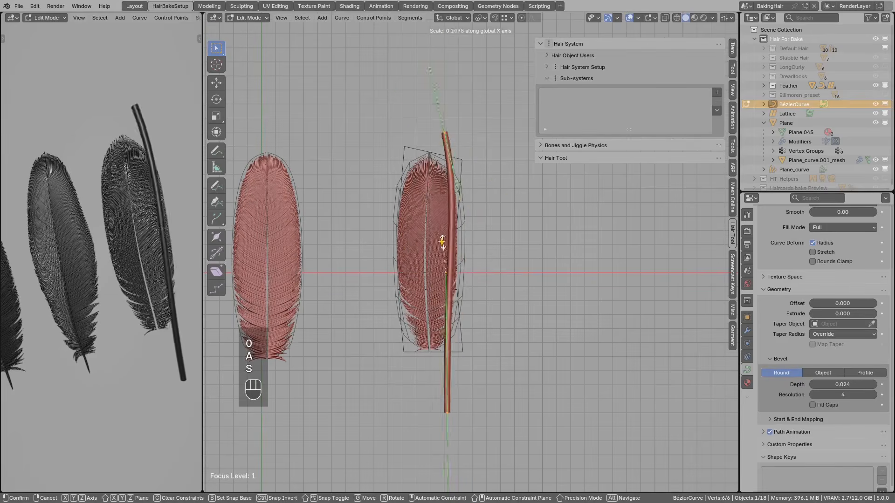
{"action": "key", "text": "0"}
{"action": "left_click", "coordinate": [432, 249]}
{"action": "key", "text": "g"}
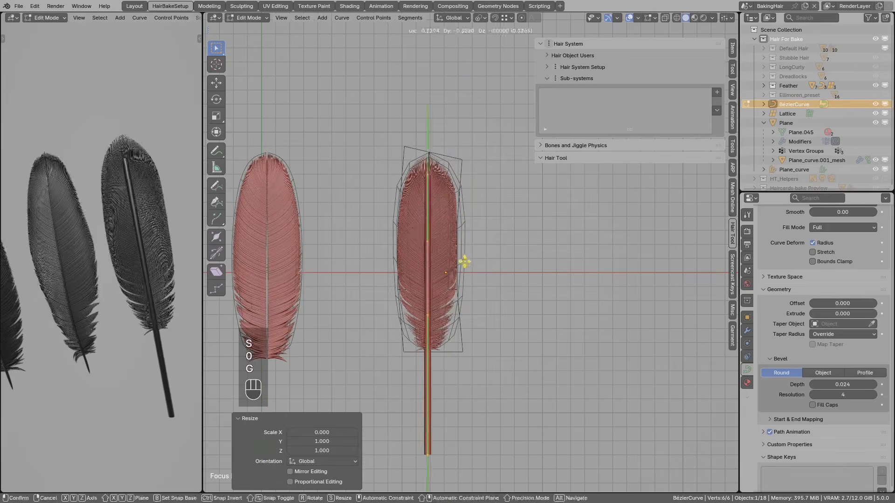
{"action": "left_click", "coordinate": [464, 262]}
Move the curve's upper end point clear of the feather and shrink its radius to taper the quill.
{"action": "right_click", "coordinate": [428, 180]}
{"action": "key", "text": "g"}
{"action": "left_click", "coordinate": [496, 205]}
{"action": "key", "text": "alt+s"}
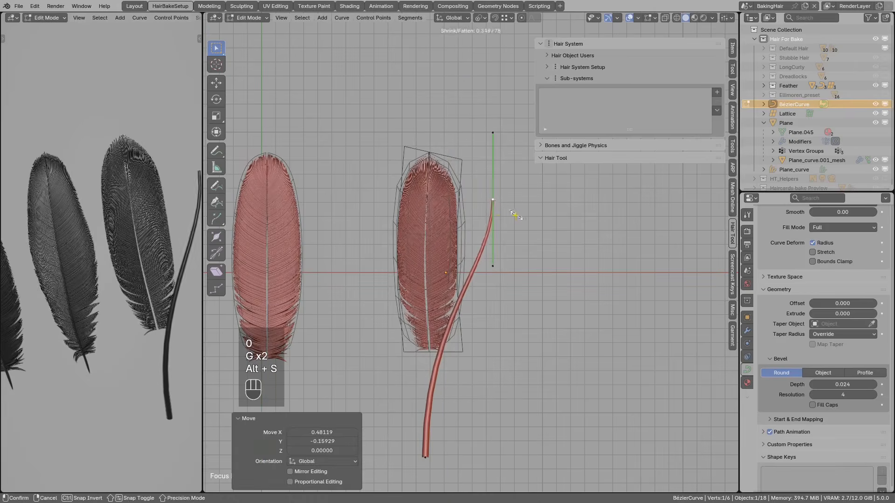
{"action": "left_click", "coordinate": [497, 216]}
Place the curve's upper end point at the feather's tip and rotate it by about -6.41°.
{"action": "key", "text": "g"}
{"action": "left_click", "coordinate": [428, 177]}
{"action": "key", "text": "r"}
{"action": "left_click", "coordinate": [458, 193]}
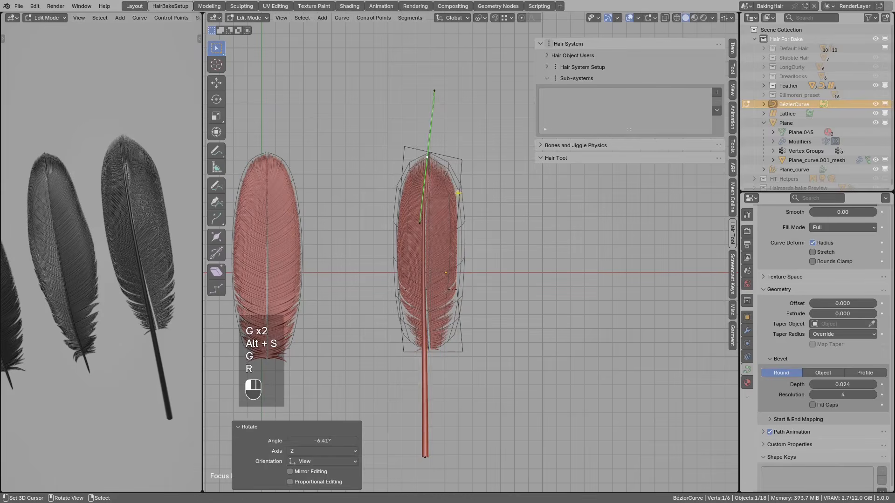
Move the curve's lower end point up to just below the feather's base and scale its handles.
{"action": "right_click", "coordinate": [427, 453]}
{"action": "key", "text": "g"}
{"action": "left_click", "coordinate": [436, 394]}
{"action": "key", "text": "s"}
{"action": "left_click", "coordinate": [450, 375]}
Shrink the lower end point's radius by a factor of 0.610 and fine-tune the point's position below the feather.
{"action": "key", "text": "alt+s"}
{"action": "left_click", "coordinate": [450, 371]}
{"action": "key", "text": "g"}
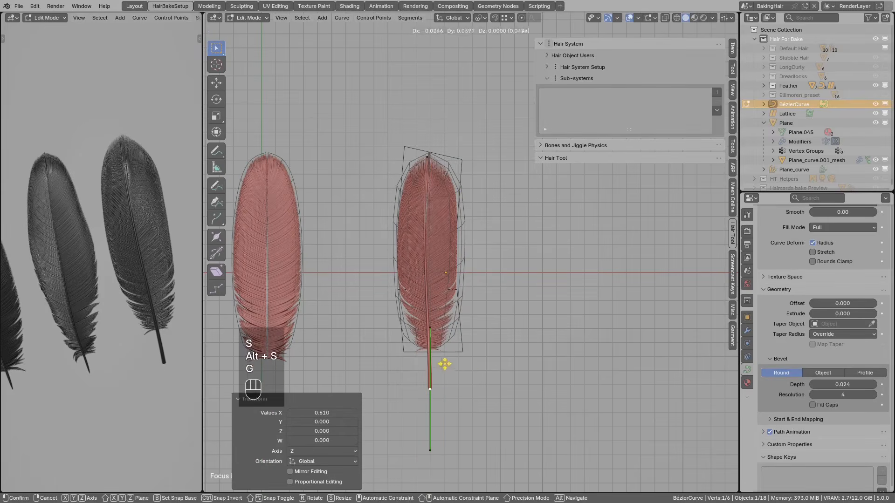
{"action": "left_click", "coordinate": [455, 343]}
Adjust the curve's upper end point and the lower point's handle so the quill follows the feather's central shaft.
{"action": "right_click", "coordinate": [430, 159]}
{"action": "key", "text": "g"}
{"action": "left_click", "coordinate": [443, 155]}
{"action": "right_click", "coordinate": [426, 318]}
{"action": "key", "text": "g"}
{"action": "left_click", "coordinate": [427, 282]}
Finish editing the quill curve and deselect everything to inspect the feather variation.
{"action": "key", "text": "Tab"}
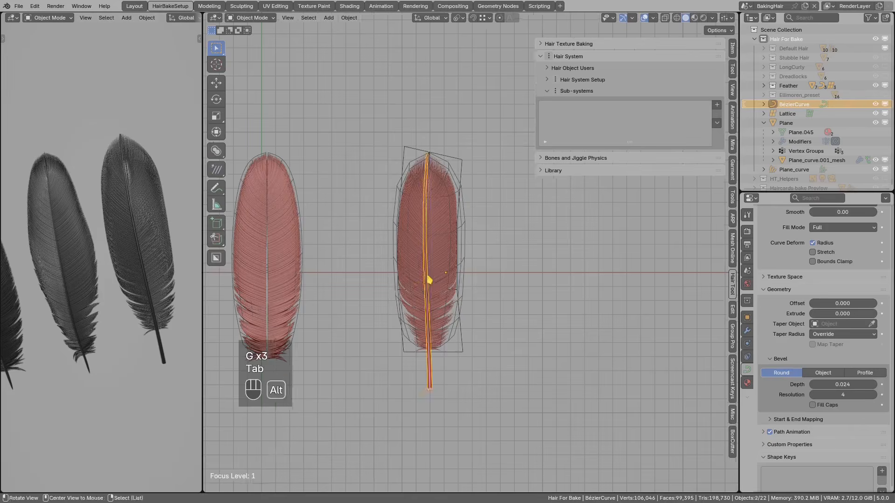
{"action": "key", "text": "alt+a"}
{"action": "scroll", "coordinate": [429, 280], "scroll_direction": "up", "scroll_amount": 2}
{"action": "middle_click_drag", "start_coordinate": [138, 257], "coordinate": [109, 281]}
{"action": "scroll", "coordinate": [380, 252], "scroll_direction": "up", "scroll_amount": 1}
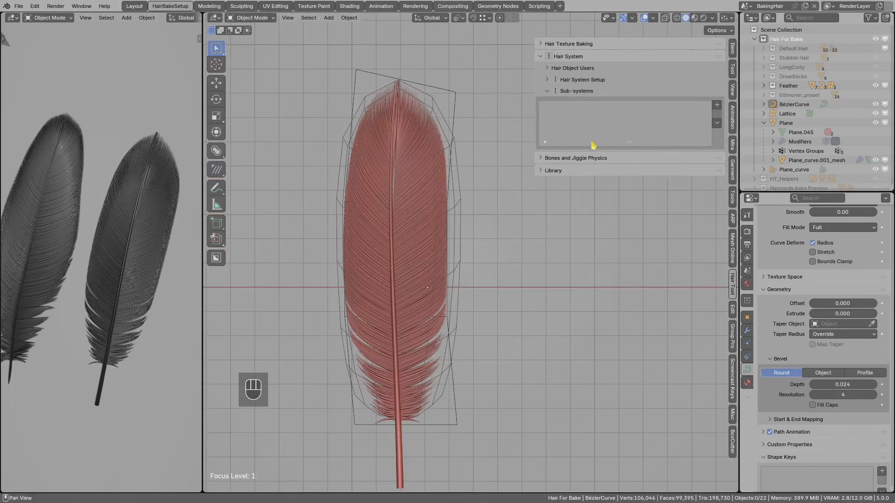